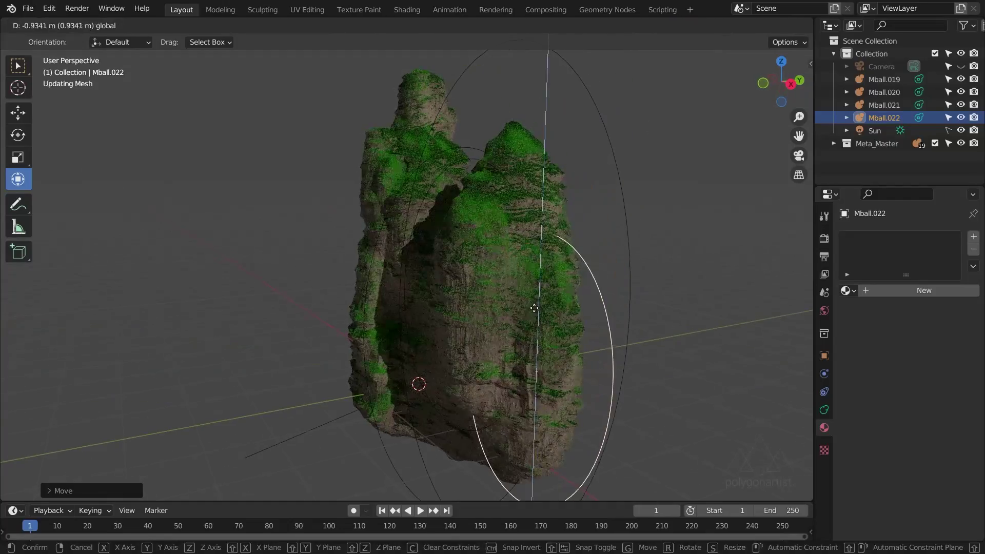
- Move and scale the selected metaball at the right side of the cliff so it blends into the rock
left_click(543, 332)
key("g")
key("s")
left_click(616, 361)
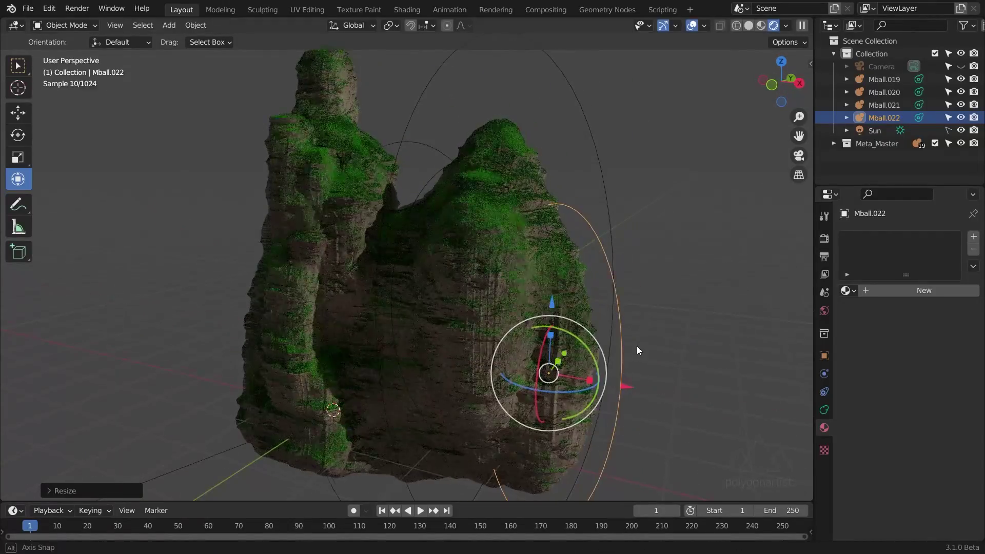
- Add another metaball to the cliff and scale it
key("shift+a")
mouse_move(598, 337)
left_click(650, 388)
scroll(513, 400, "down", 1)
key("s")
left_click(395, 410)
- Position the new metaball on the cliff's right flank and stretch it vertically
left_click_drag(406, 405, 522, 428)
left_click_drag(461, 377, 460, 261)
left_click_drag(534, 340, 588, 342)
key("ctrl+z")
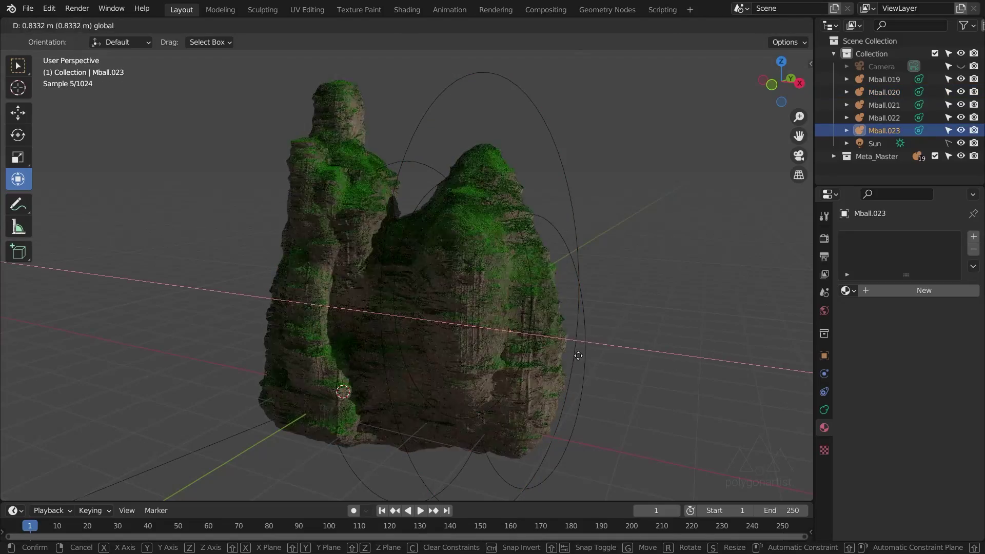
left_click(589, 342)
- Add one more metaball at the foot of the left rock column and narrow it horizontally
key("shift+a")
left_click(592, 333)
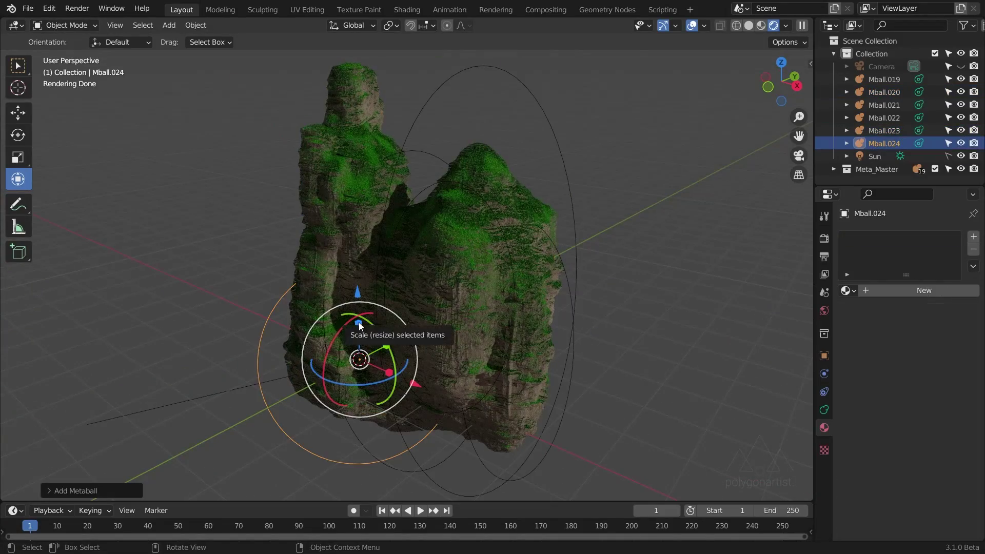
type("rx90")
key("Return")
key("s")
left_click_drag(358, 280, 357, 281)
key("s")
left_click(425, 347)
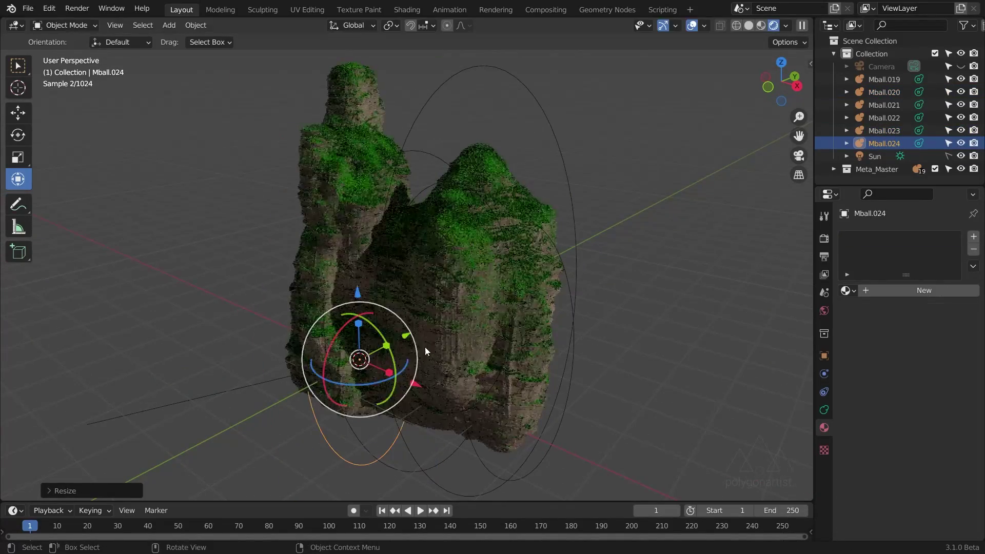
- Move the narrow metaball to the front of the cliff, stretch it vertically into a separate spire, and deselect it
left_click_drag(419, 385, 485, 417)
middle_click_drag(495, 430, 450, 378)
left_click_drag(471, 360, 432, 369)
middle_click_drag(432, 369, 462, 341)
left_click_drag(372, 363, 372, 321)
middle_click_drag(389, 353, 436, 391)
left_click_drag(371, 342, 371, 308)
middle_click_drag(462, 326, 444, 326)
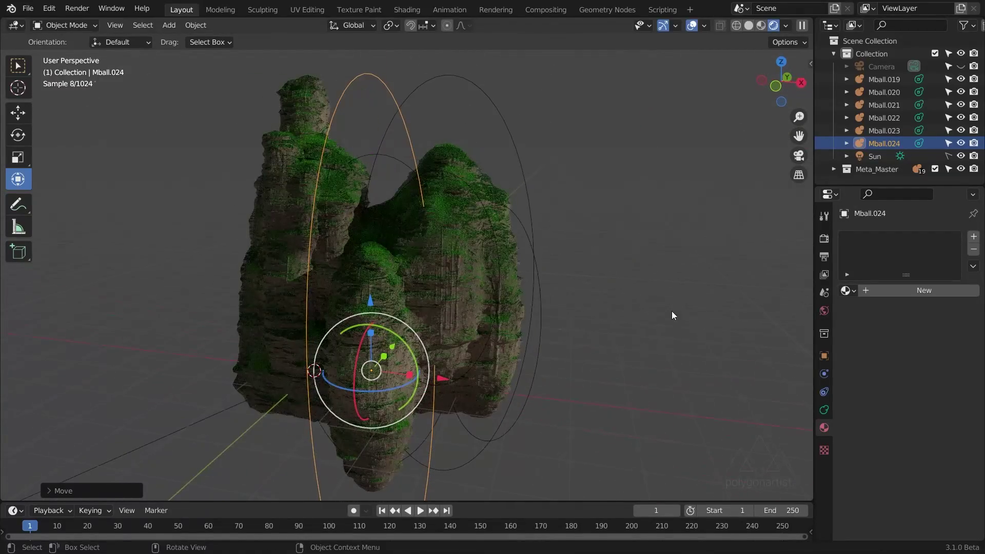
left_click(676, 322)
middle_click_drag(543, 359, 515, 395)
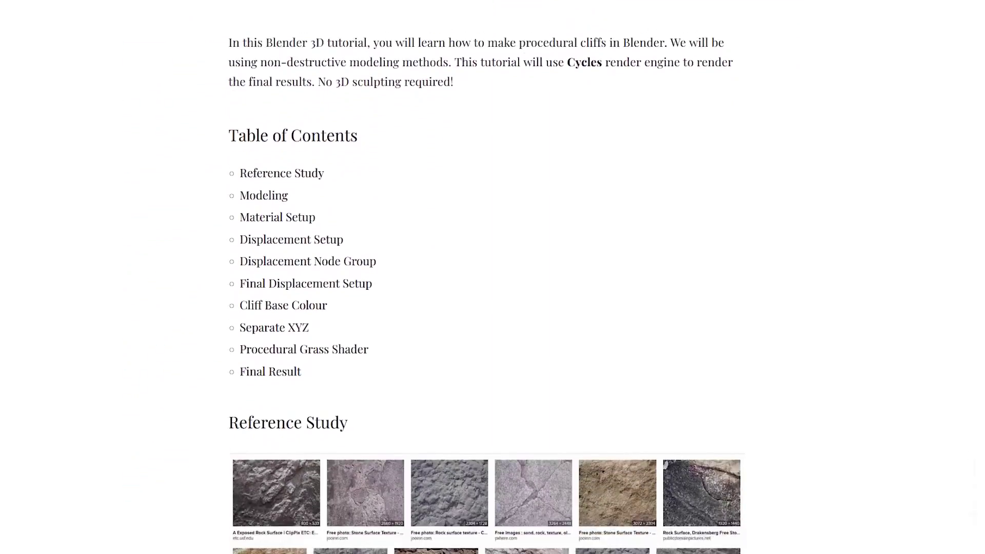
- Read through the web article on procedural cliffs, from the reference study to the related articles
scroll(487, 276, "down", 17)
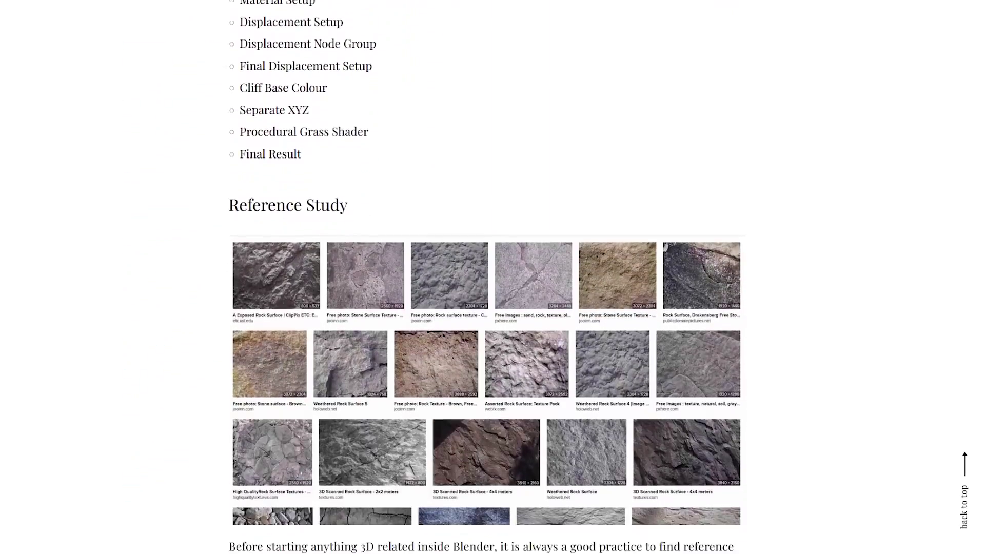
scroll(487, 277, "down", 18)
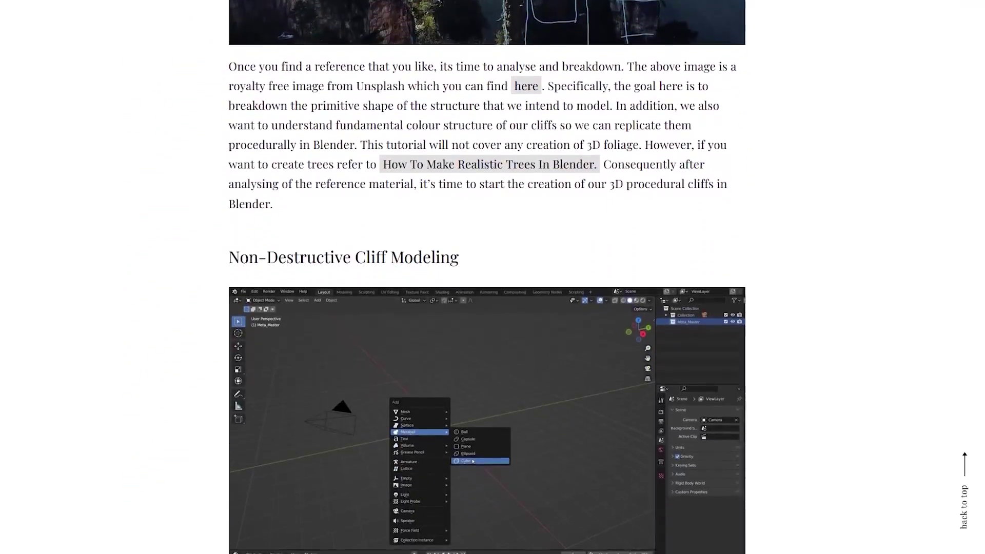
scroll(487, 277, "down", 17)
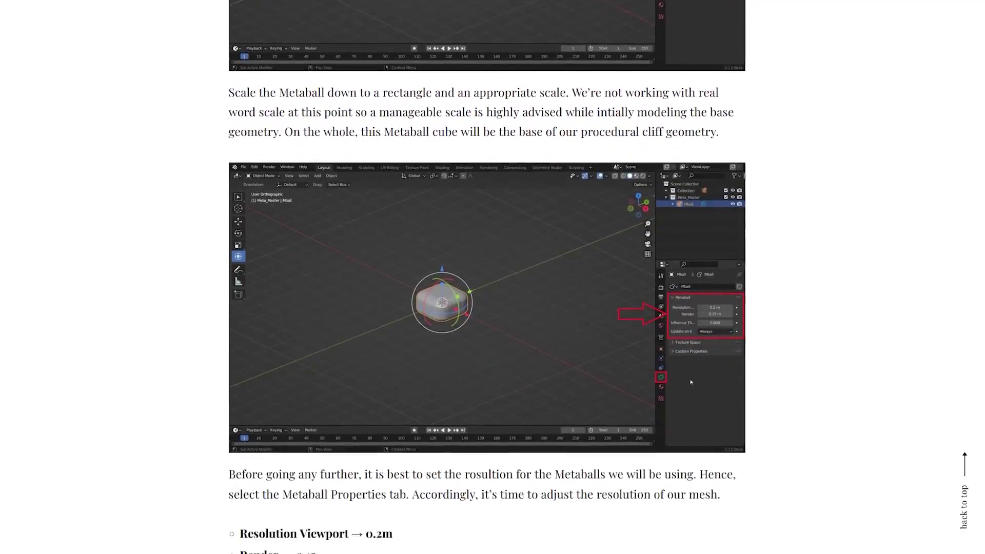
scroll(487, 277, "down", 20)
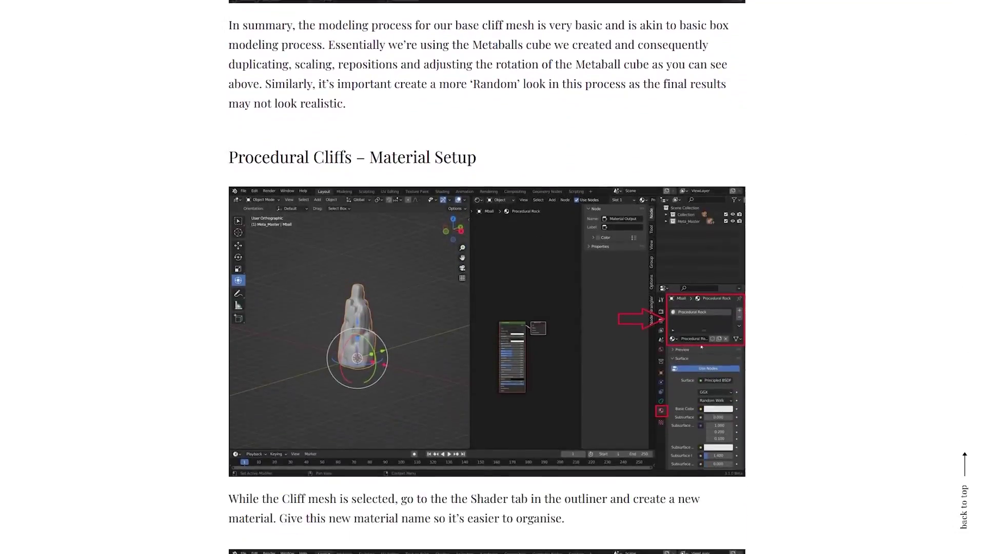
scroll(488, 277, "down", 20)
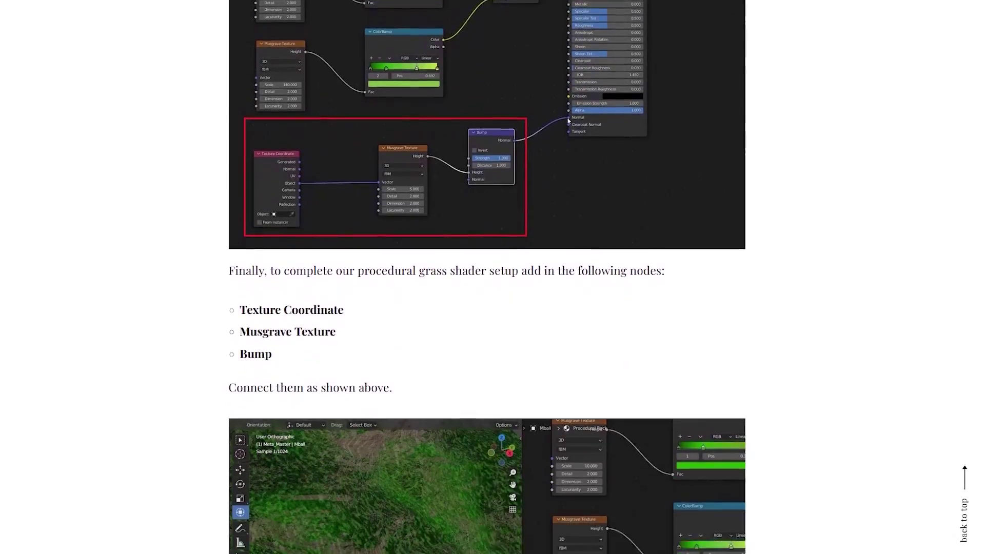
scroll(492, 277, "down", 20)
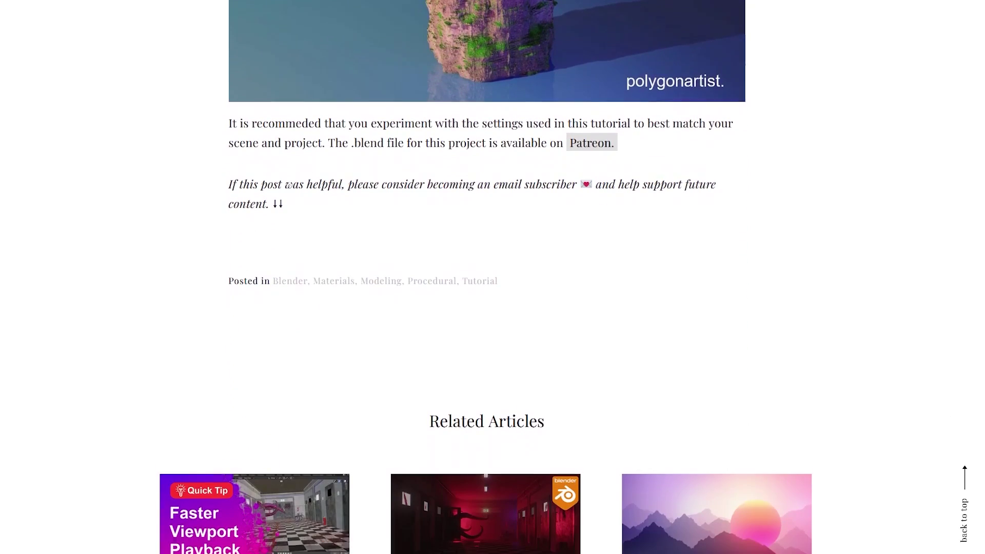
scroll(492, 277, "down", 4)
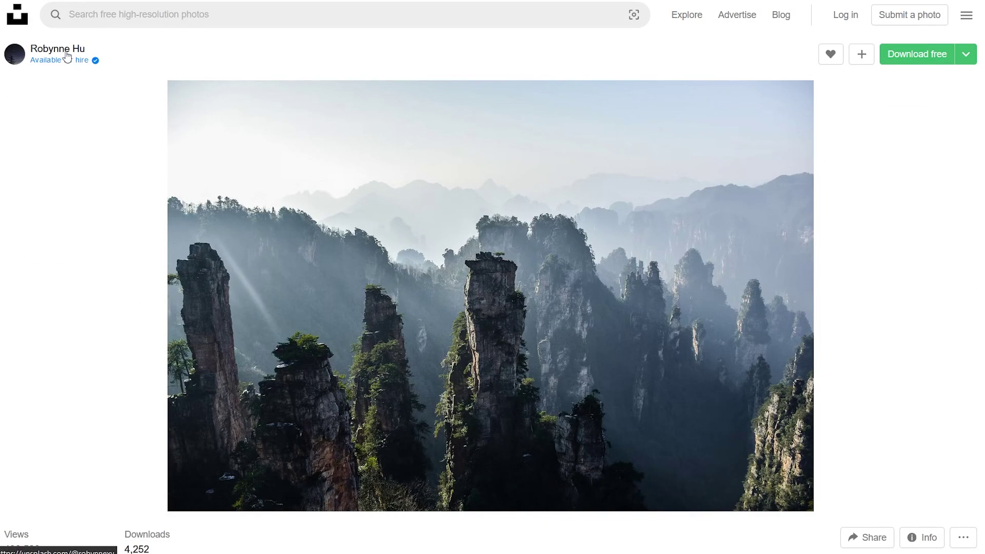
- Check the photographer credit and details of the Unsplash cliff photo, and open the Unsplash License
mouse_move(67, 56)
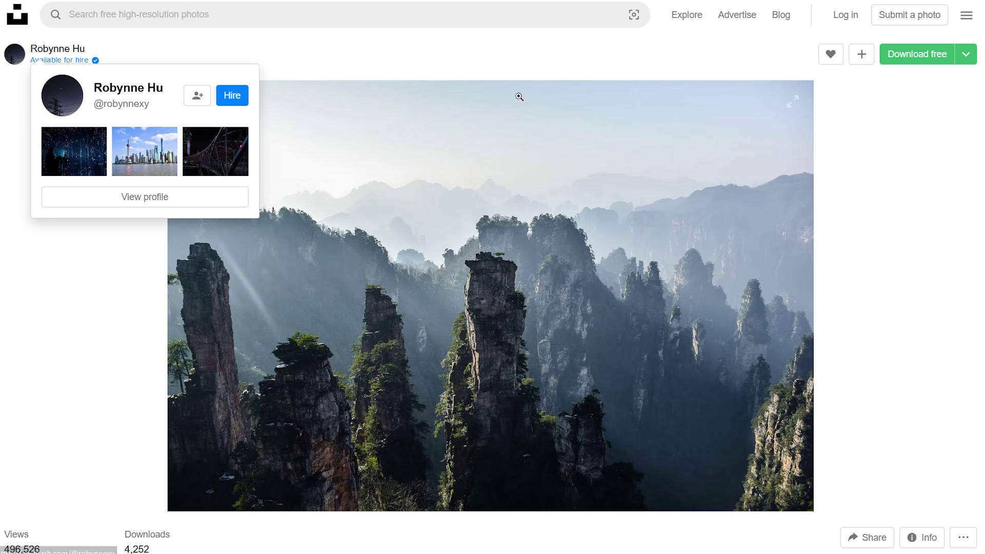
scroll(888, 224, "down", 1)
scroll(887, 223, "down", 5)
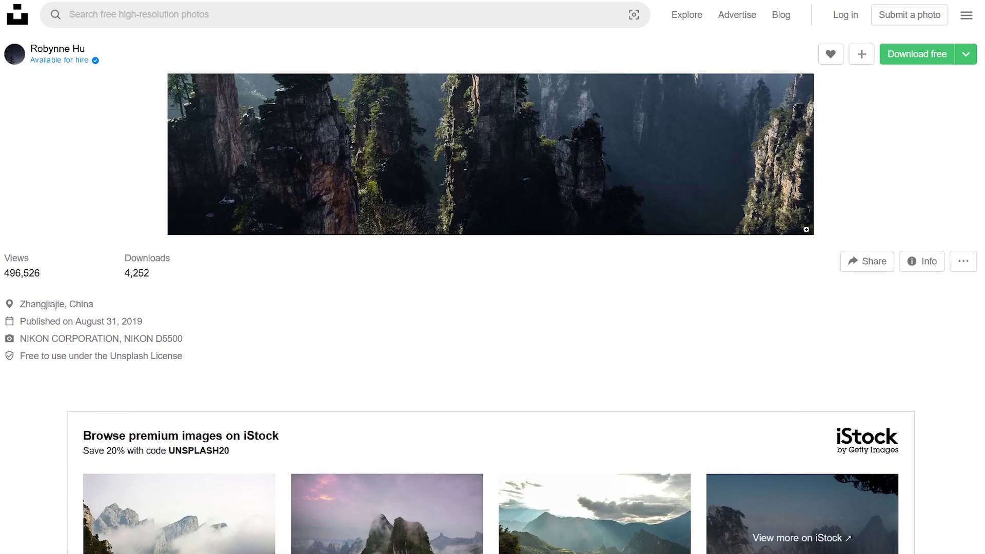
left_click(170, 356)
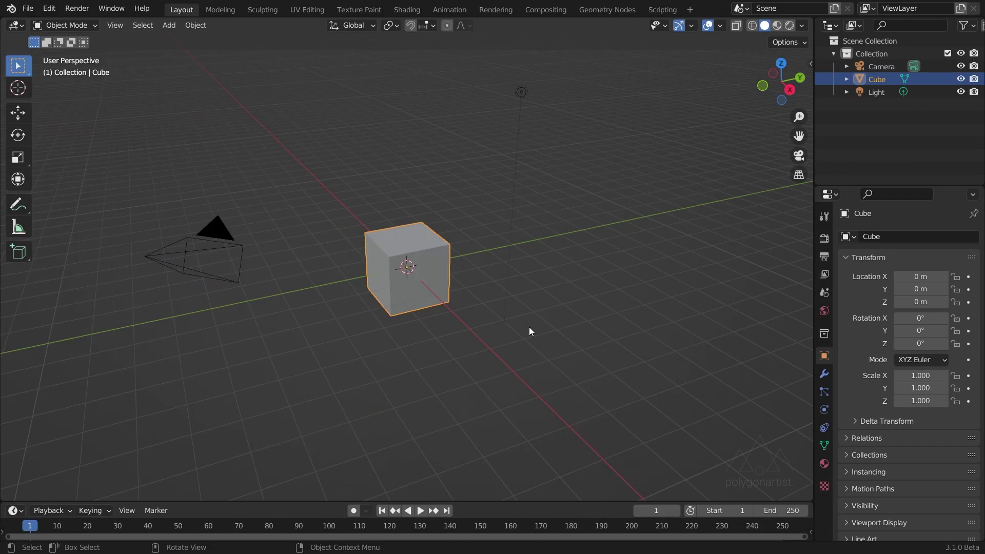
- Split the 3D viewport, make the new area an Image Editor, and open the Unsplash cliff photo from the Desktop
left_click_drag(811, 20, 363, 27)
left_click(379, 26)
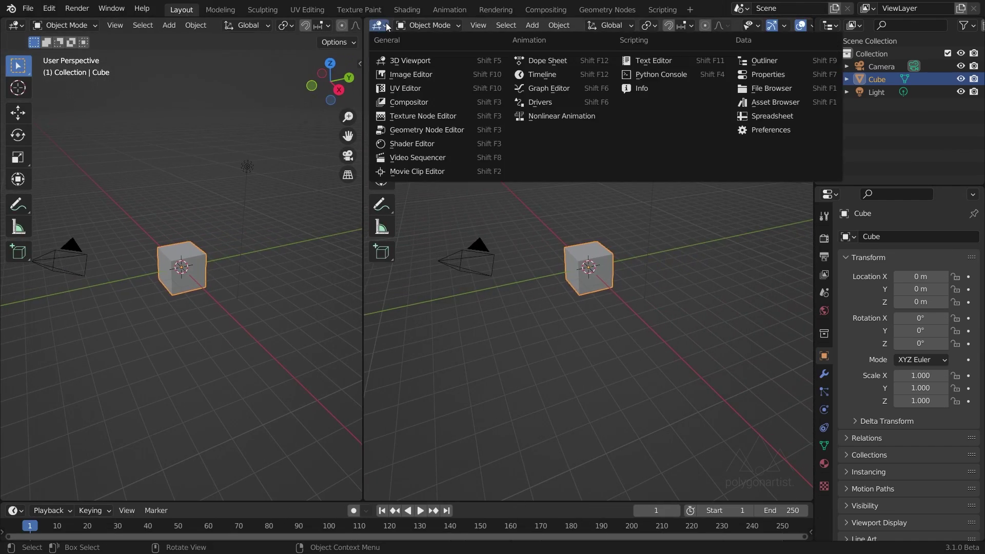
left_click(403, 76)
left_click(601, 25)
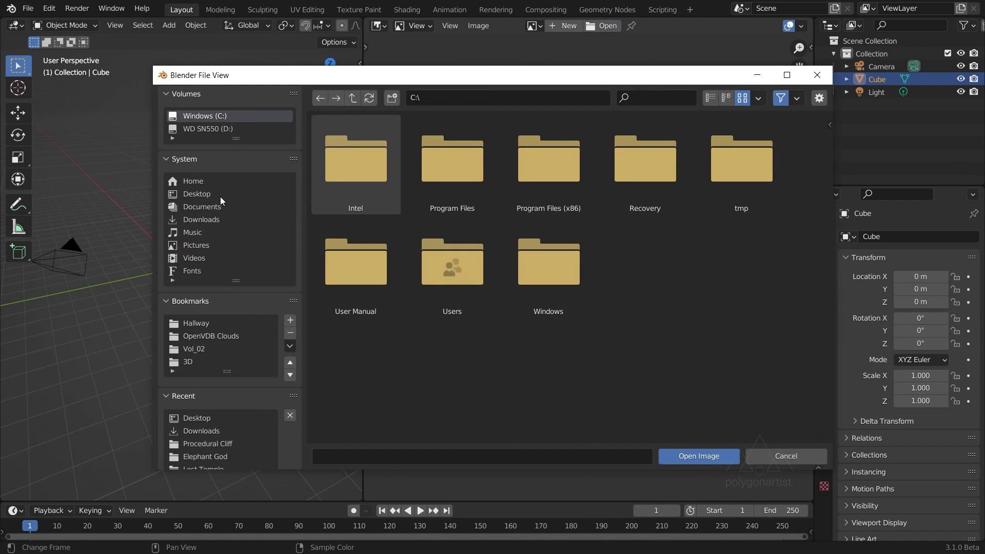
left_click(220, 195)
double_click(445, 165)
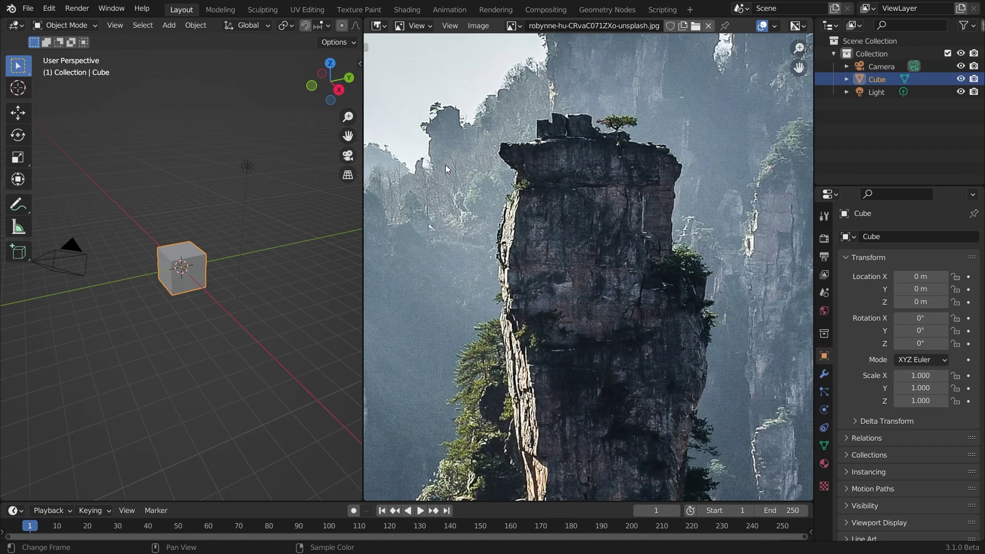
- Maximize the Image Editor, fit the photo, and annotate two section lines across the tall pillar right of centre
key("ctrl+space")
key("Home")
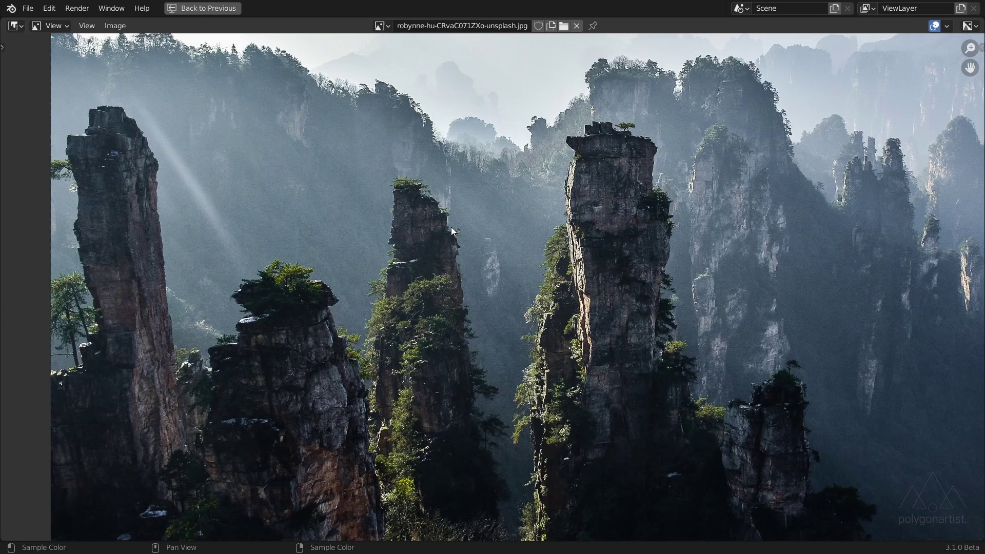
key("shift+space")
left_click(445, 235)
left_click_drag(587, 236, 658, 224)
left_click_drag(596, 365, 644, 355)
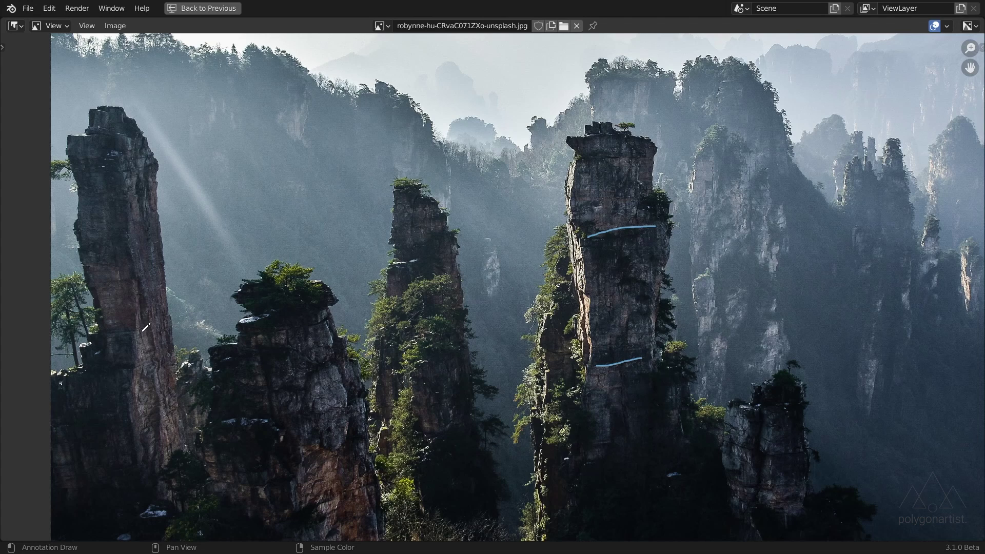
- Annotate two section lines across the far-left pillar and two across the small pillar at the lower right
left_click_drag(141, 335, 181, 319)
left_click_drag(129, 245, 169, 229)
left_click_drag(734, 448, 811, 448)
left_click_drag(744, 509, 798, 505)
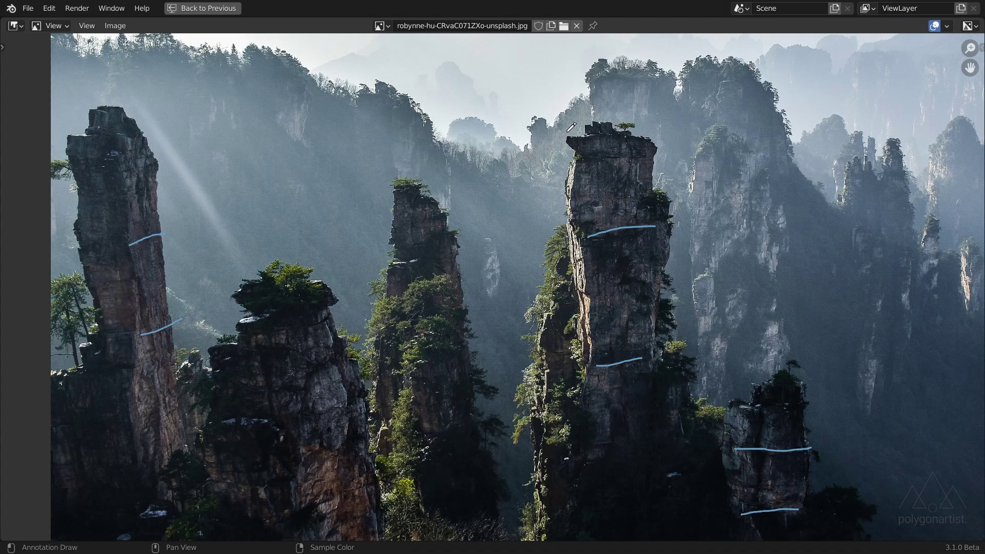
- Outline the upper, middle and lower blocks of the tall pillar with box-shaped annotation strokes
mouse_move(564, 126)
left_mouse_down()
mouse_move(676, 144)
mouse_move(674, 223)
mouse_move(577, 235)
mouse_move(564, 125)
mouse_move(559, 179)
mouse_move(584, 237)
mouse_move(562, 269)
mouse_move(577, 354)
mouse_move(608, 364)
left_mouse_up()
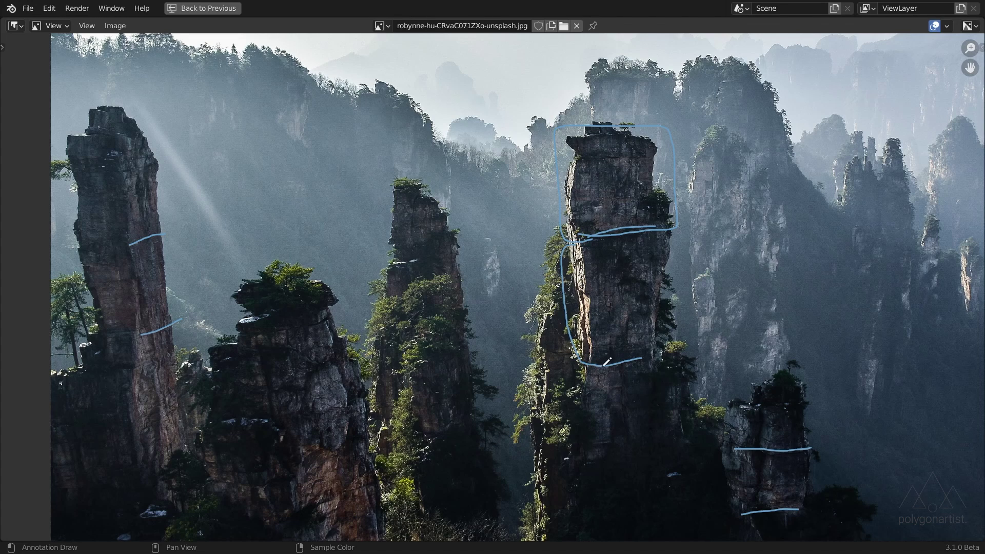
mouse_move(660, 226)
left_mouse_down()
mouse_move(680, 232)
mouse_move(681, 338)
mouse_move(628, 362)
mouse_move(659, 362)
mouse_move(661, 488)
left_mouse_up()
mouse_move(595, 367)
left_mouse_down()
mouse_move(585, 430)
mouse_move(623, 487)
mouse_move(669, 479)
left_mouse_up()
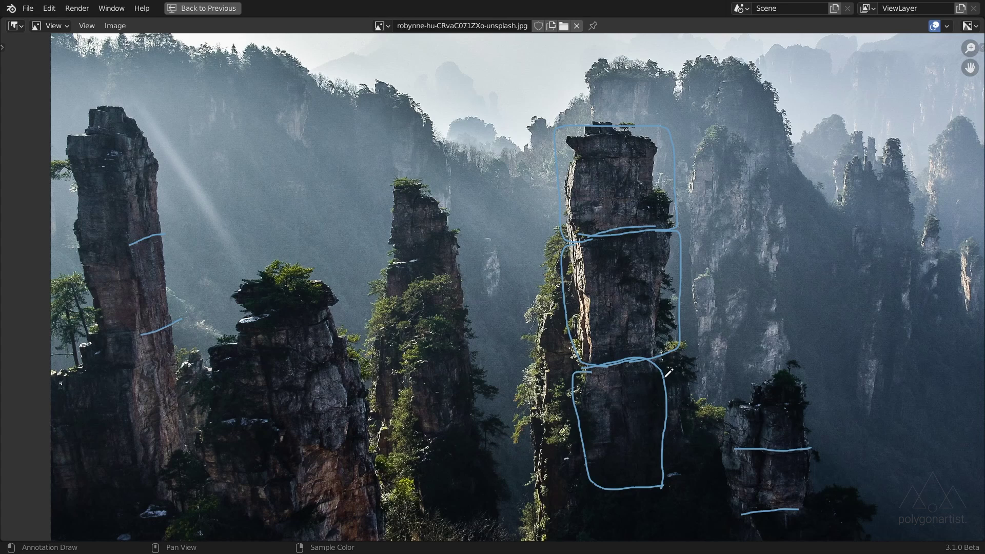
- Outline the lower rock masses on both sides of the tall pillar with annotation strokes
mouse_move(699, 410)
left_mouse_down()
mouse_move(743, 428)
mouse_move(753, 524)
left_mouse_up()
mouse_move(706, 409)
left_mouse_down()
mouse_move(683, 469)
mouse_move(689, 539)
left_mouse_up()
mouse_move(575, 319)
left_mouse_down()
mouse_move(543, 320)
mouse_move(541, 405)
mouse_move(578, 419)
mouse_move(537, 433)
mouse_move(540, 533)
left_mouse_up()
left_click_drag(580, 421, 574, 533)
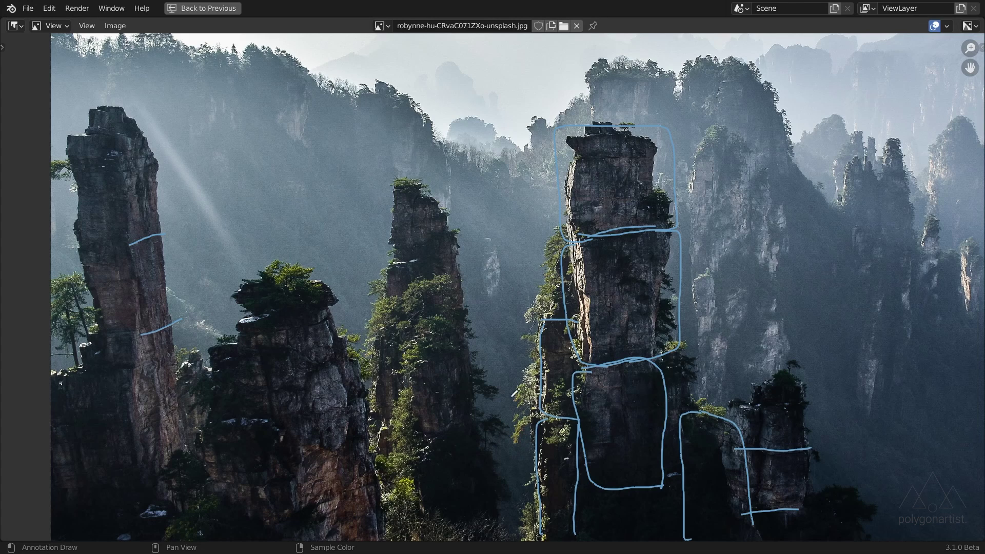
- Outline the stacked blocks of the middle pillar with box-shaped annotation strokes
mouse_move(391, 194)
left_mouse_down()
mouse_move(413, 257)
mouse_move(457, 249)
mouse_move(453, 186)
mouse_move(392, 193)
left_mouse_up()
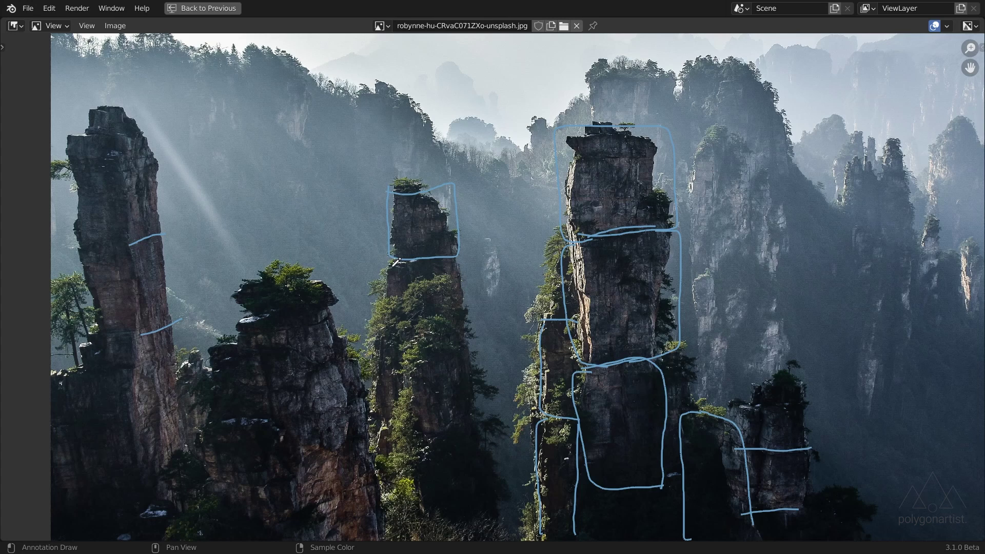
mouse_move(391, 259)
left_mouse_down()
mouse_move(377, 264)
mouse_move(414, 319)
mouse_move(467, 298)
mouse_move(462, 255)
left_mouse_up()
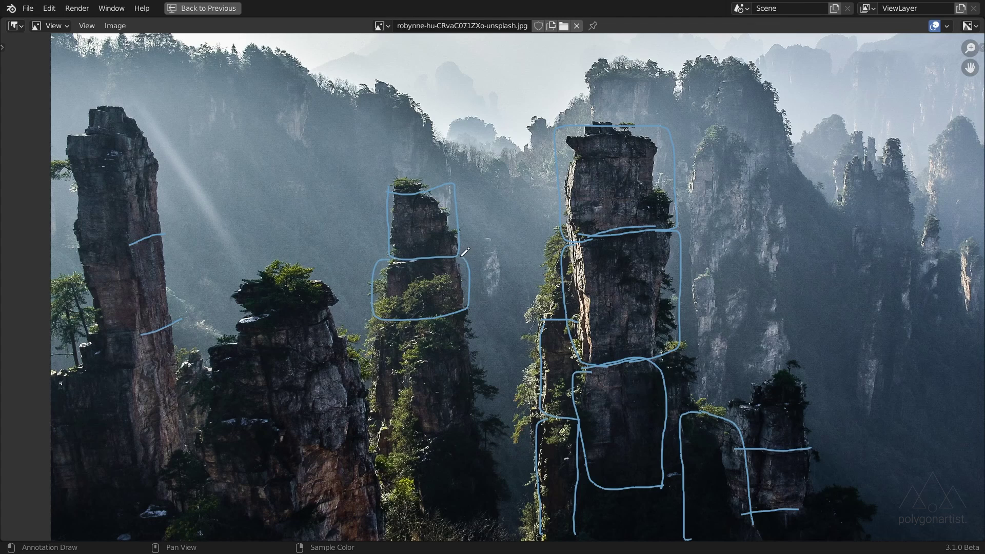
mouse_move(403, 332)
left_mouse_down()
mouse_move(460, 365)
mouse_move(464, 420)
mouse_move(405, 429)
mouse_move(402, 339)
mouse_move(412, 324)
mouse_move(468, 326)
mouse_move(477, 412)
mouse_move(415, 423)
mouse_move(379, 404)
mouse_move(381, 326)
left_mouse_up()
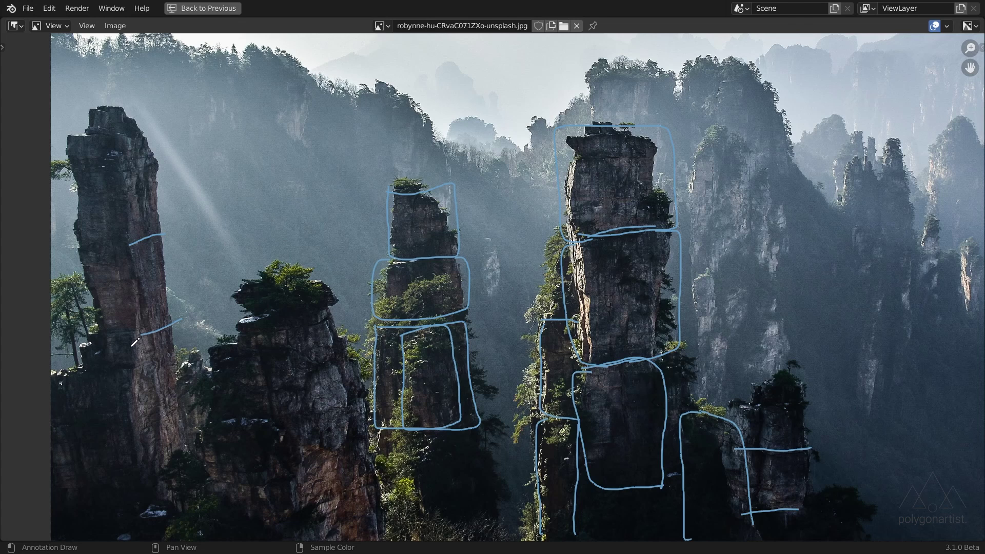
- Unlink the reference photo from the Image Editor in the restored split layout and erase all annotation strokes
key("ctrl+space")
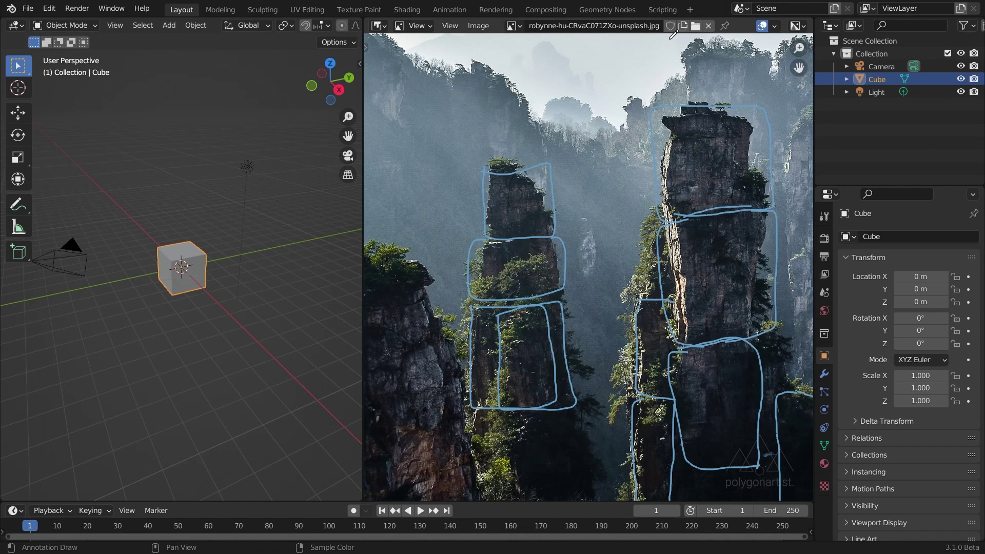
left_click(708, 25)
key("shift+space")
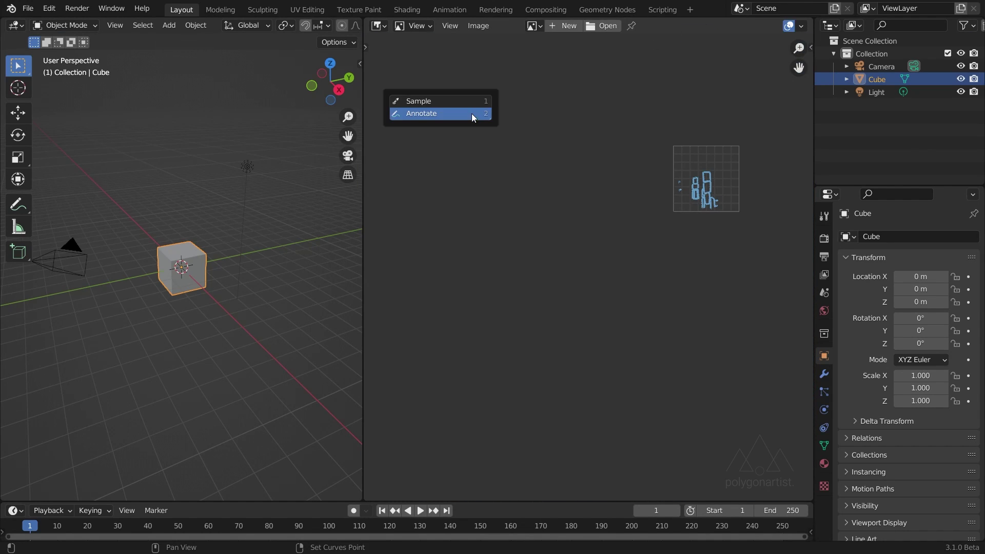
left_click_drag(472, 112, 461, 214)
left_click_drag(692, 186, 697, 211)
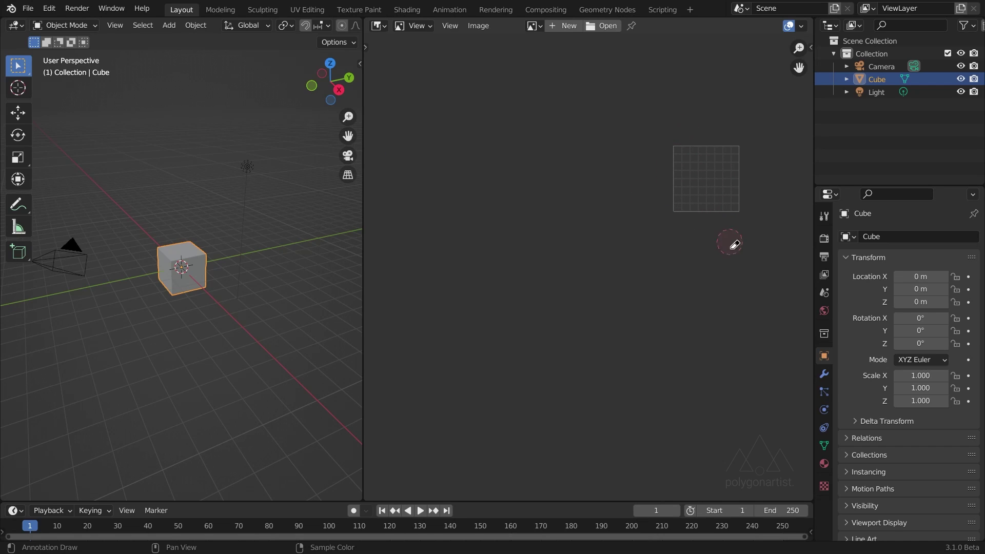
- Leave the Annotate tool and close the Image Editor by joining its area into the 3D viewport
key("shift+space")
left_click(565, 219)
left_click_drag(360, 24, 394, 50)
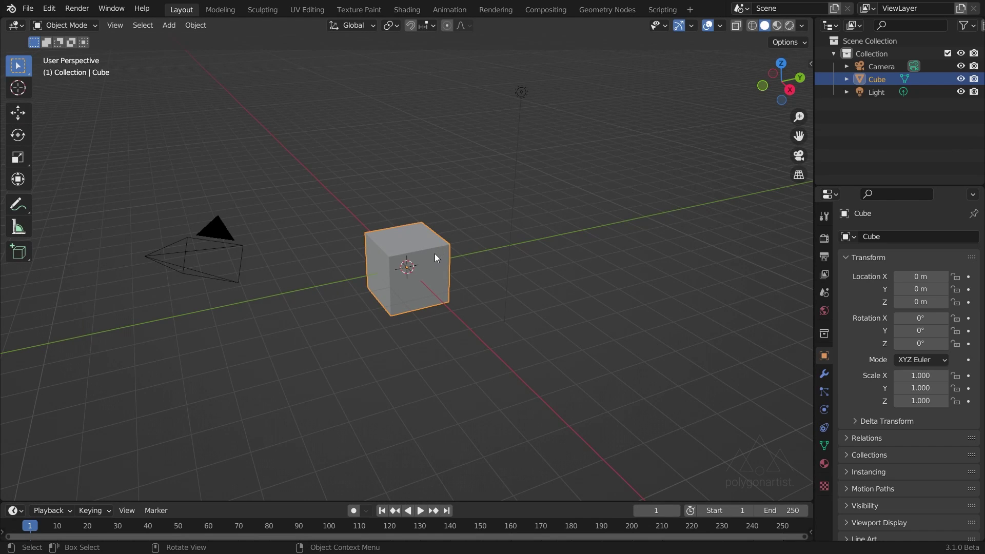
- Delete the default cube and the default light from the scene
key("x")
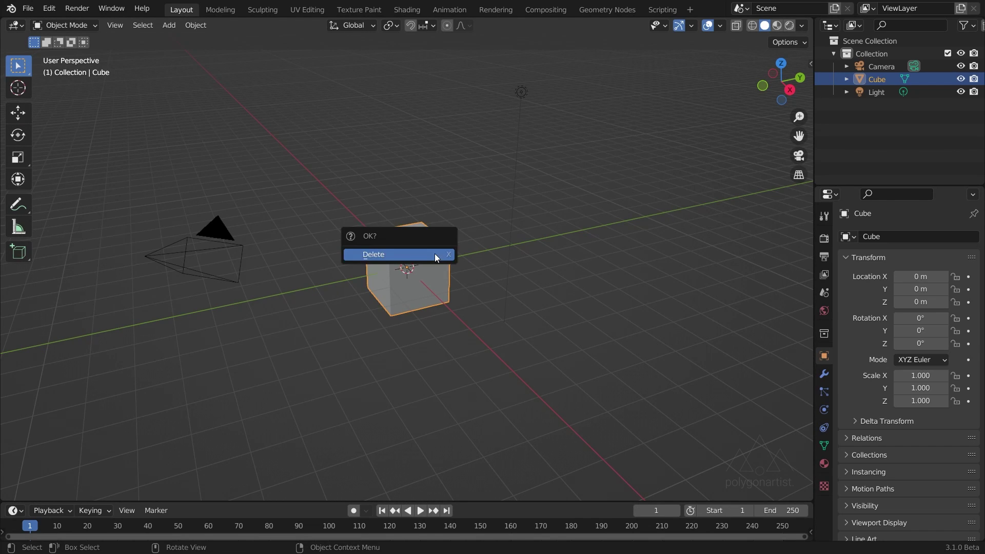
left_click(435, 254)
left_click(522, 94)
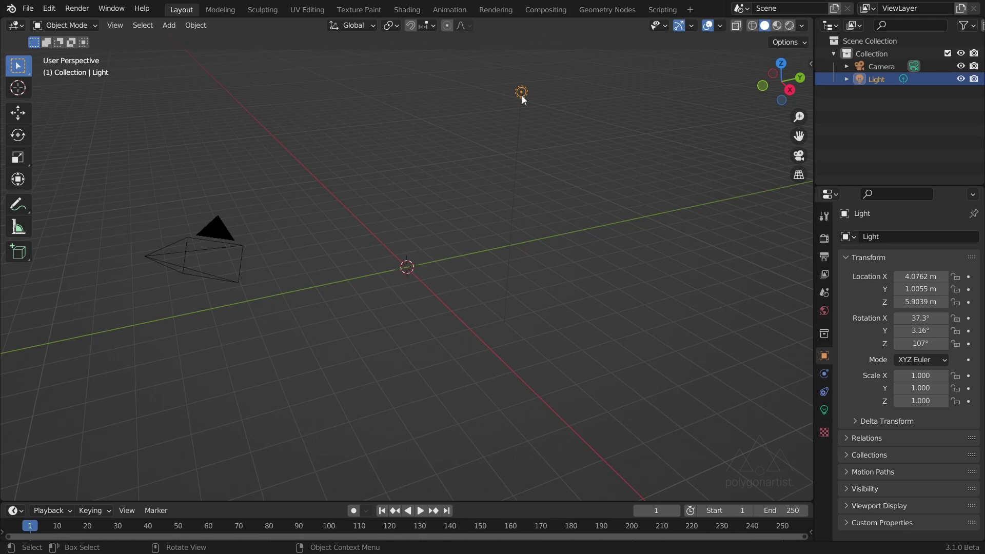
key("x")
key("Return")
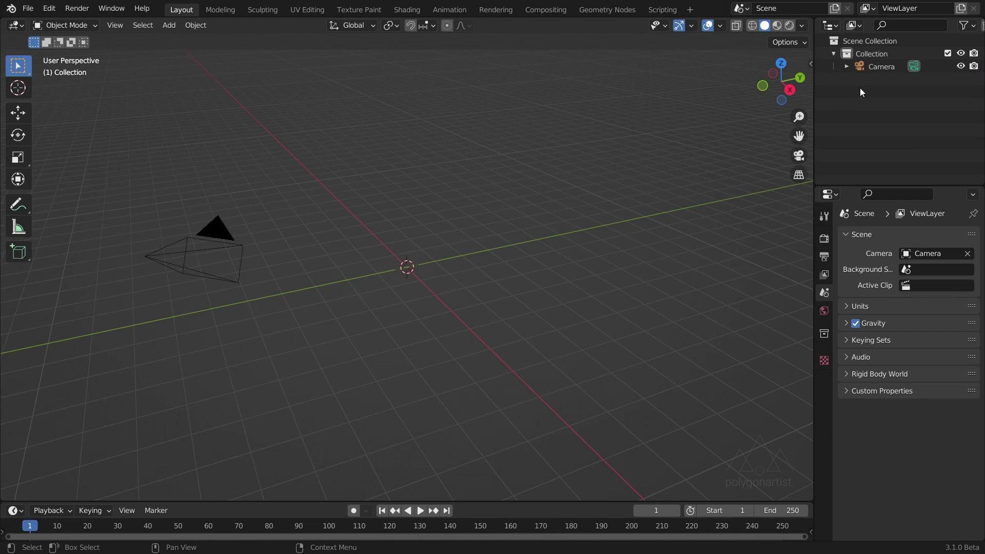
- Create a new collection under the scene collection and rename it Meta_Master
left_click(831, 53)
right_click(866, 85)
left_click(867, 85)
left_click(875, 72)
double_click(877, 68)
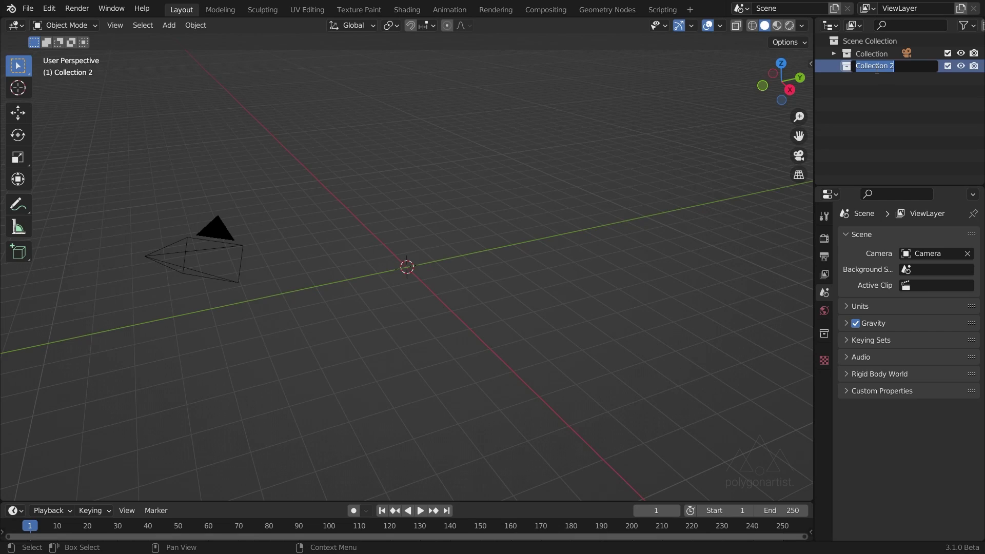
type("Meta_Master")
key("Return")
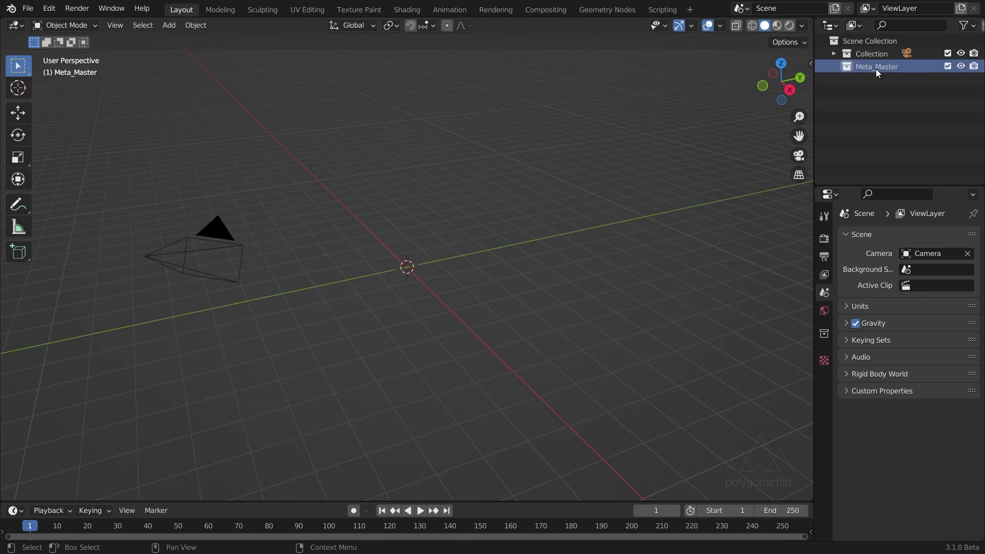
- Add a cube-type metaball to the Meta_Master collection
key("shift+a")
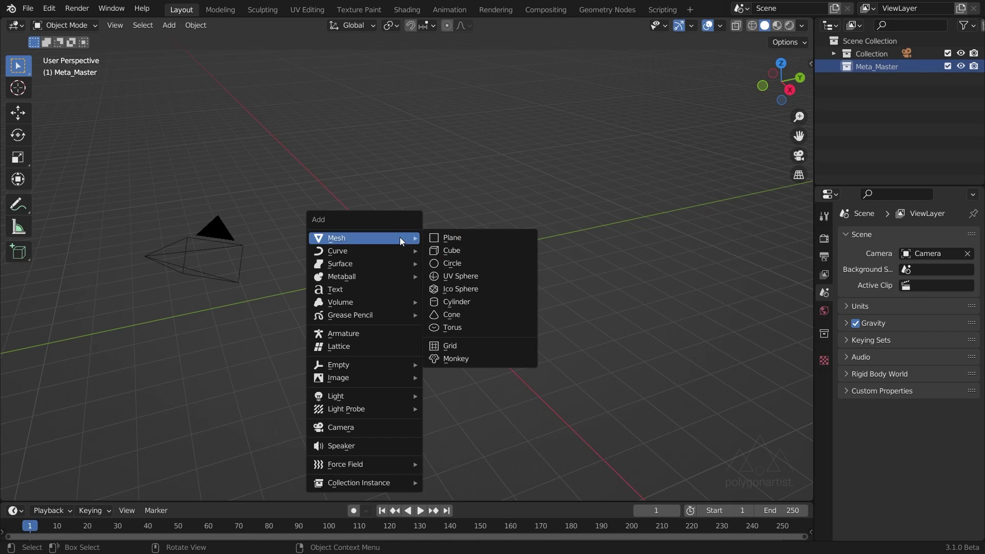
mouse_move(385, 276)
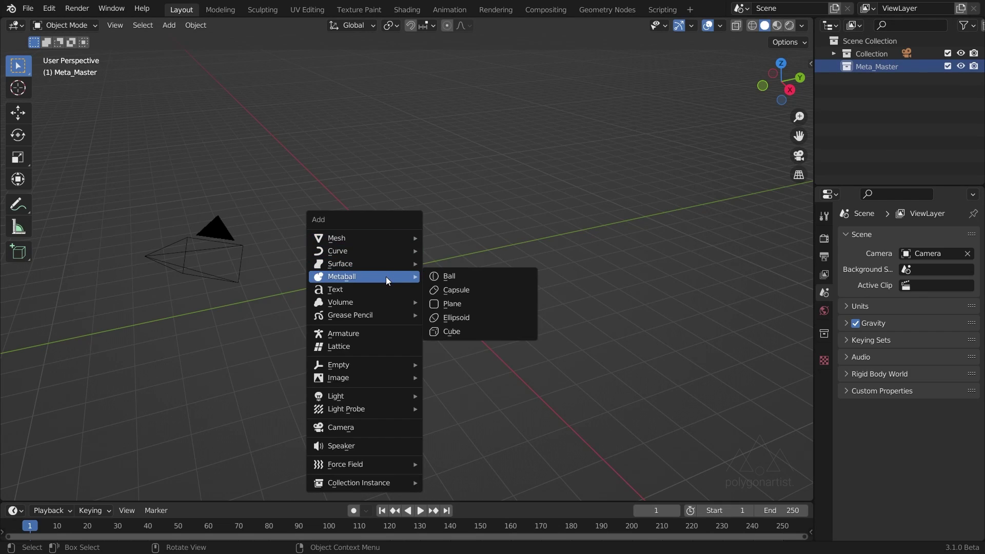
left_click(465, 331)
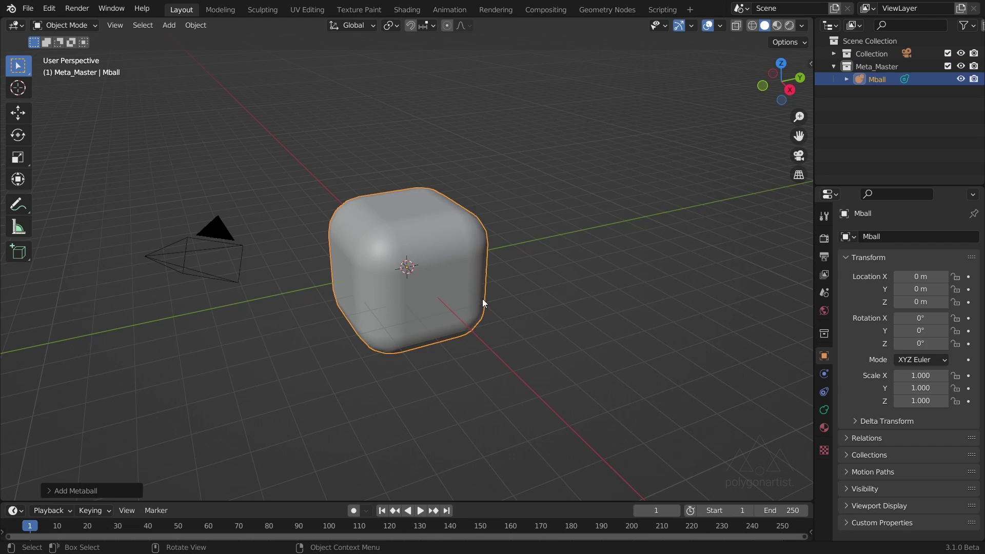
- Switch the viewport to orthographic projection, hide the camera, and reselect the metaball
key("KP_5")
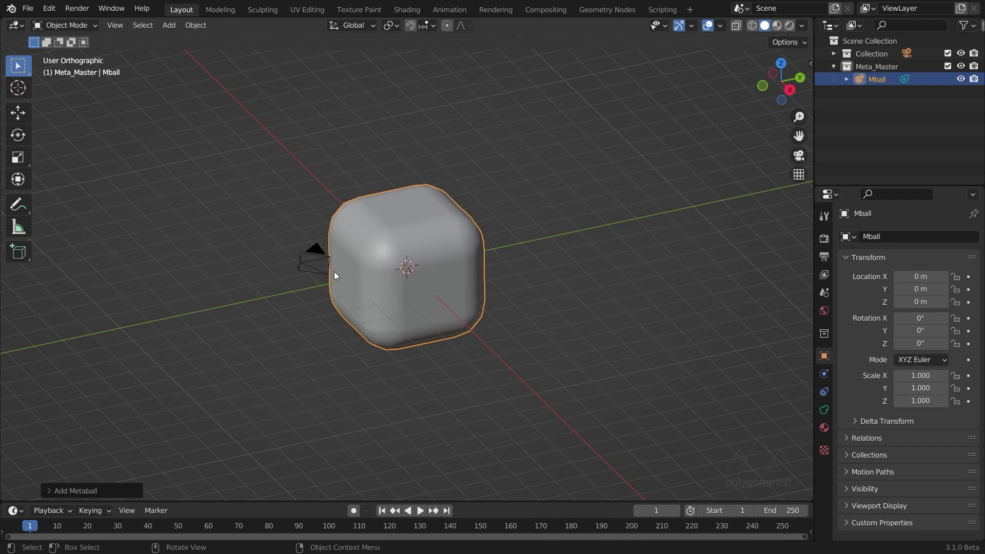
left_click(309, 267)
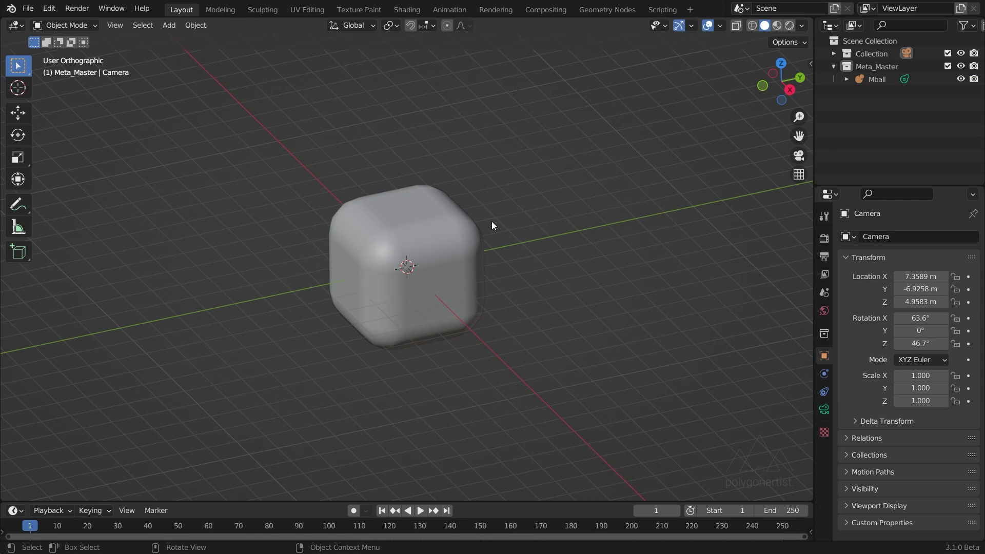
middle_click_drag(491, 221, 467, 212)
left_click(475, 239)
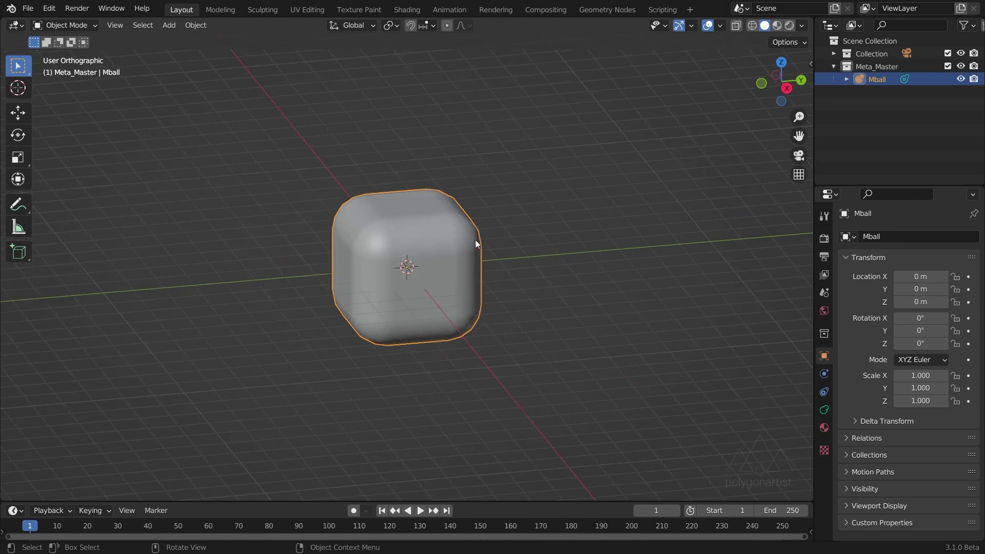
- Flatten the metaball vertically and scale it down to about 0.505 in X and Y and 0.282 in Z
key("KP_1")
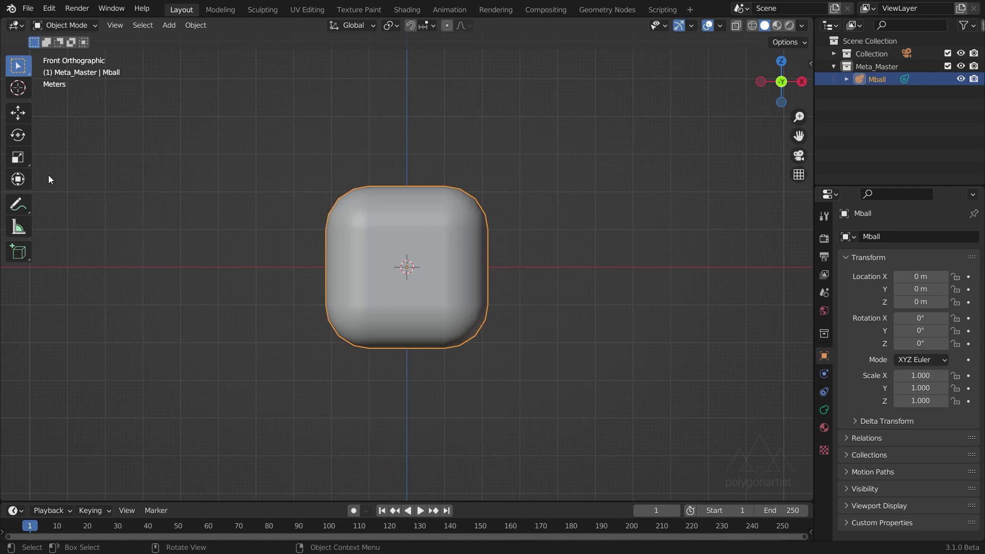
left_click(18, 179)
mouse_move(406, 229)
left_mouse_down()
mouse_move(406, 259)
mouse_move(406, 244)
left_mouse_up()
key("s")
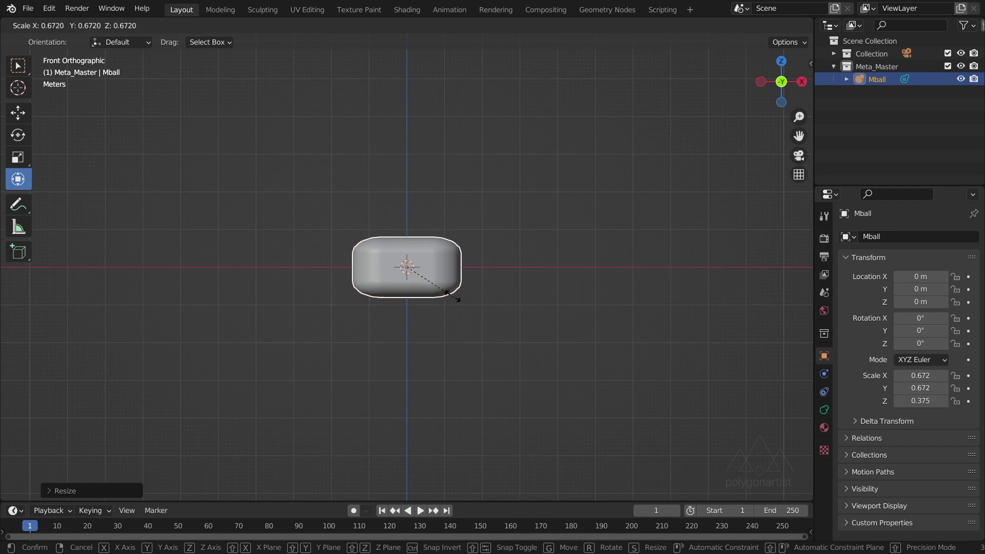
left_click(443, 290)
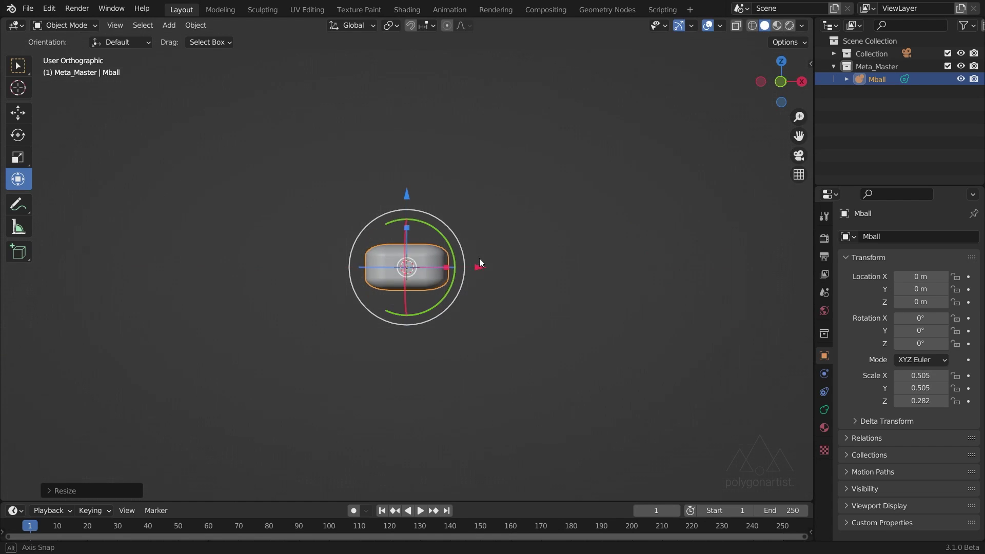
middle_click_drag(479, 261, 513, 280)
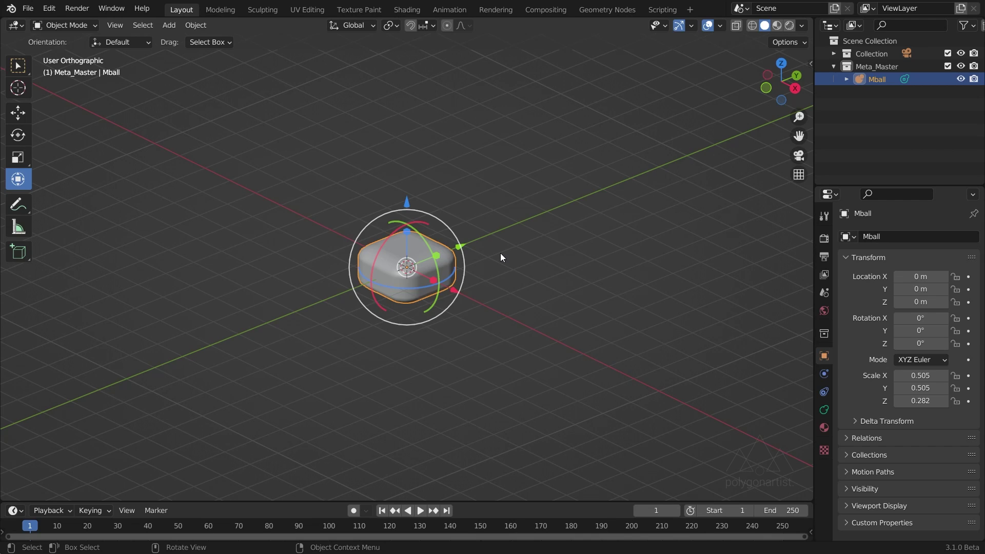
- Set the metaball's render resolution to 0.15 m and its viewport resolution to 0.2 m
left_click(824, 409)
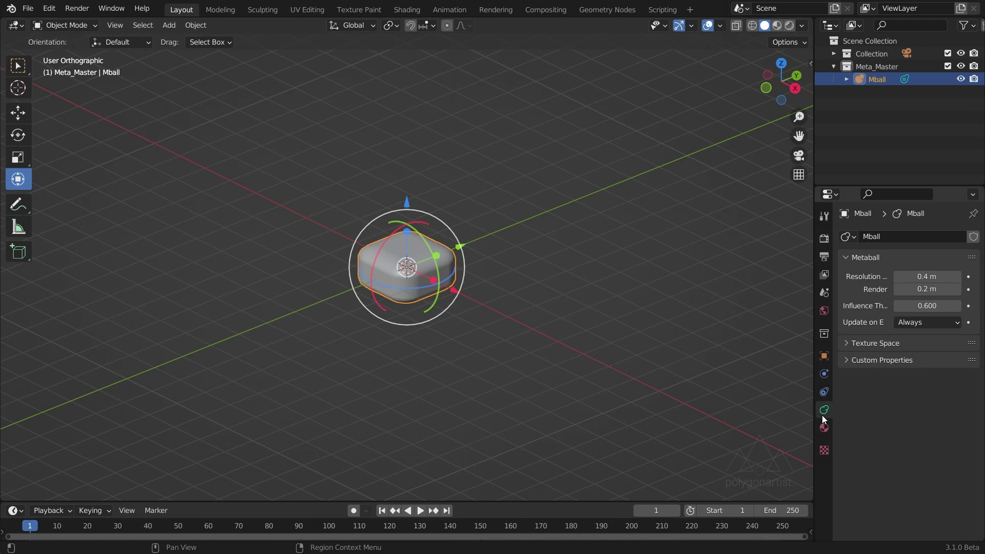
left_click(902, 289)
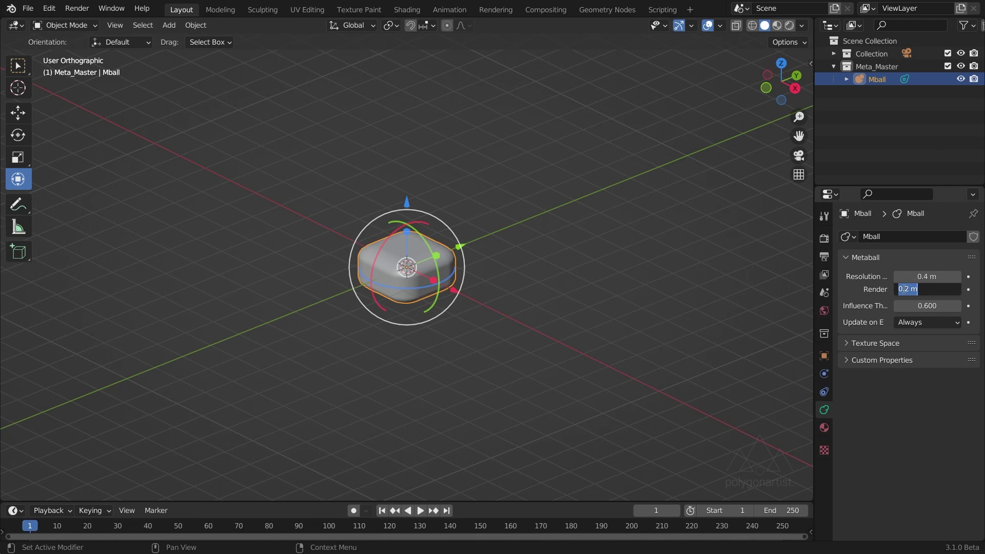
left_click(907, 290)
type("15")
key("Return")
left_click(927, 276)
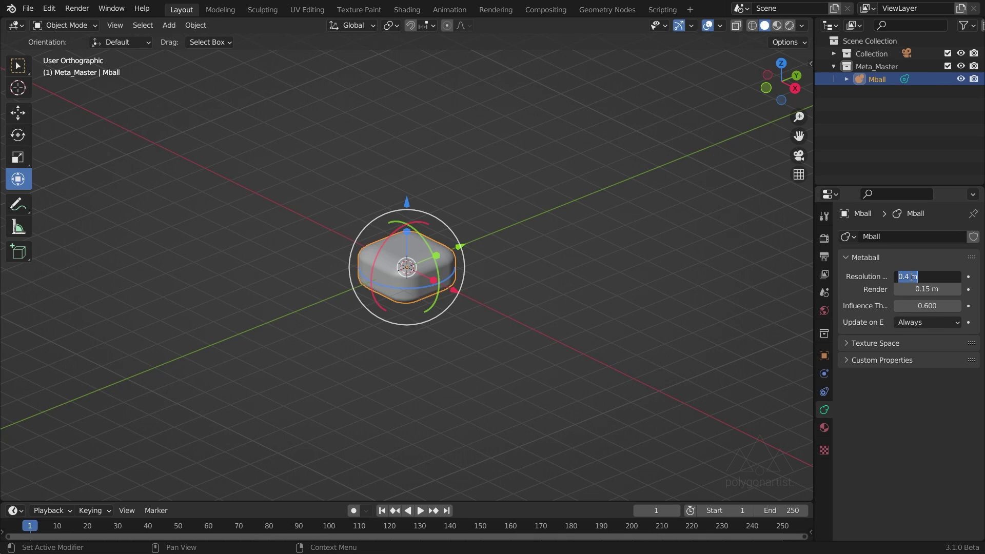
left_click(909, 277)
type("2")
key("Return")
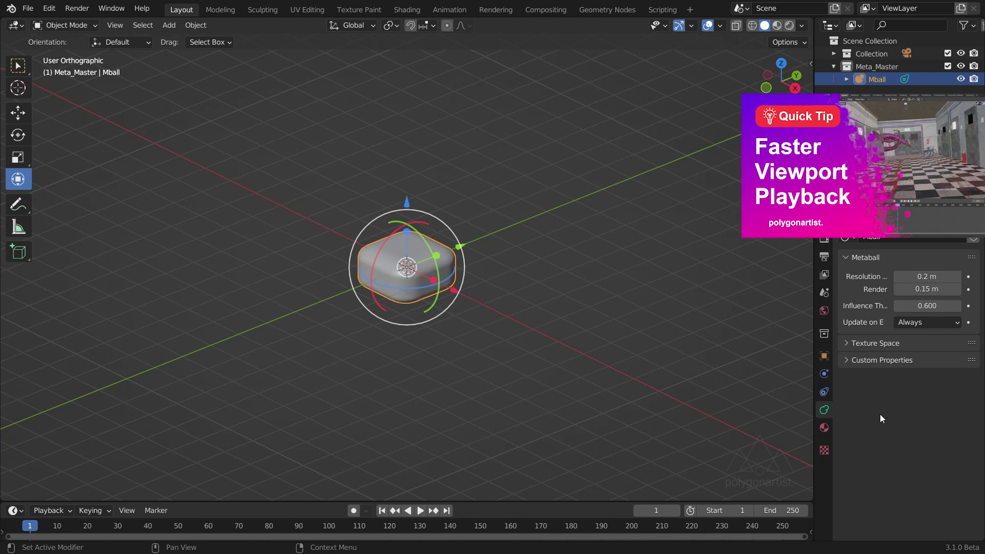
- Duplicate the metaball upward along Z and scale the copy down to form a smaller second block
middle_click_drag(542, 265, 505, 252)
key("shift+d")
key("z")
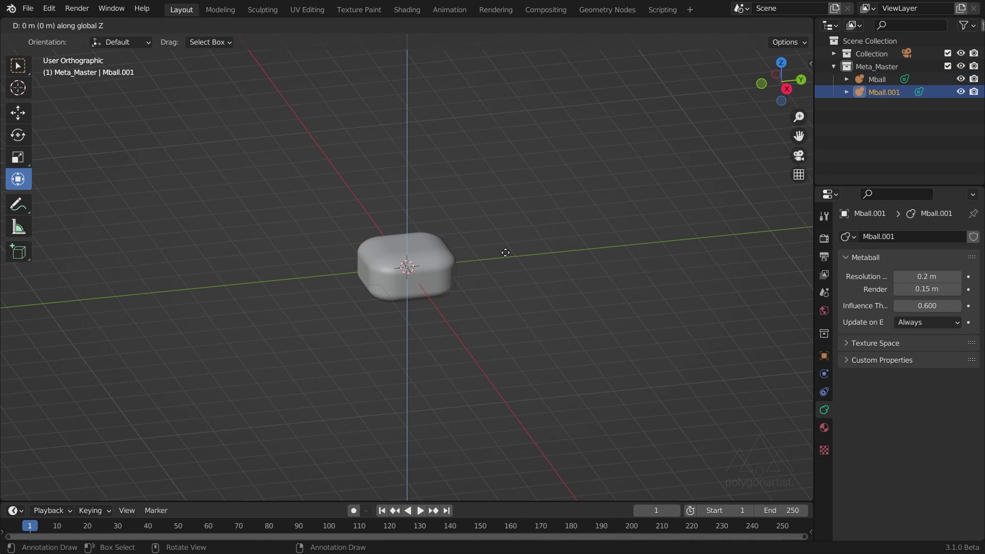
left_click(504, 221)
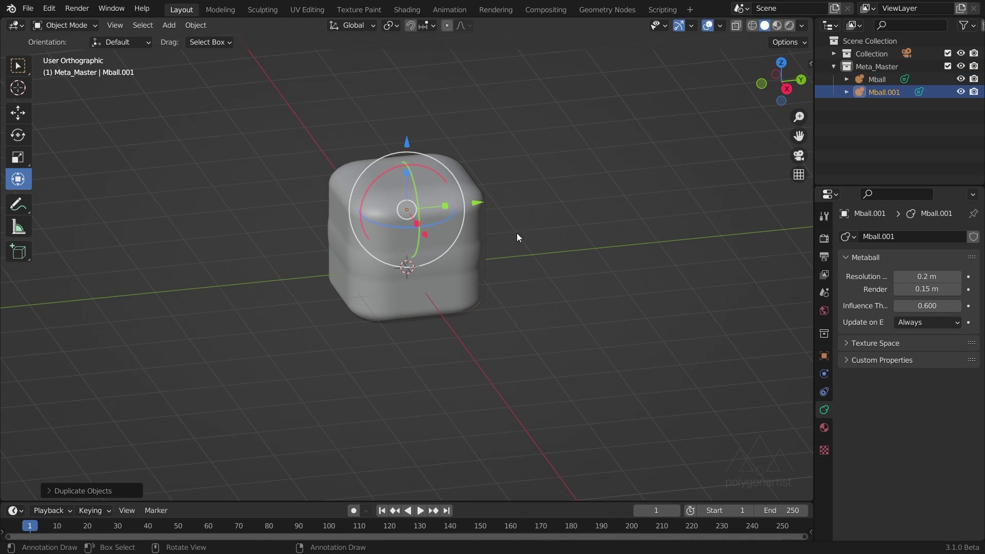
key("s")
left_click(508, 219)
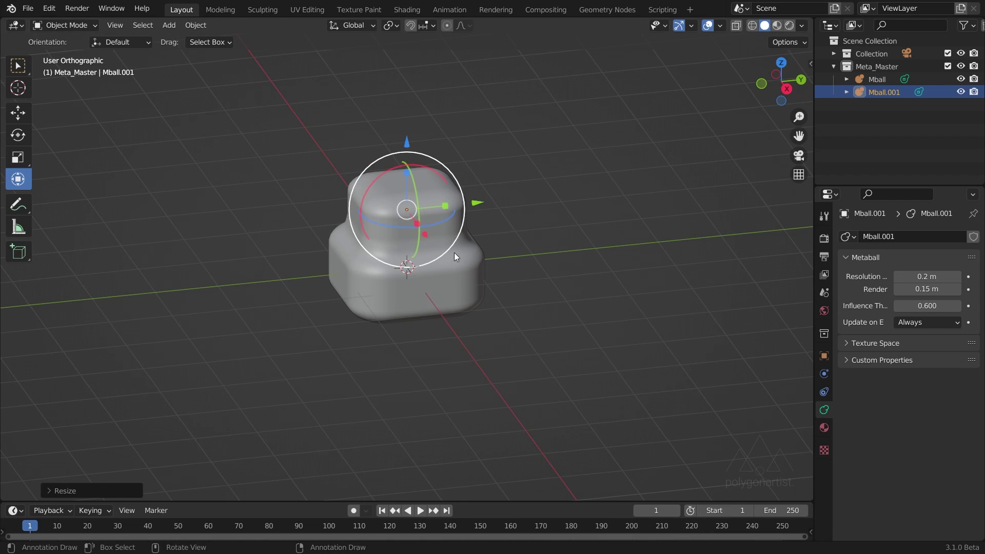
- Widen the second block along X to about the base's width and lower it toward the base
middle_click_drag(454, 252, 514, 237)
key("KP_1")
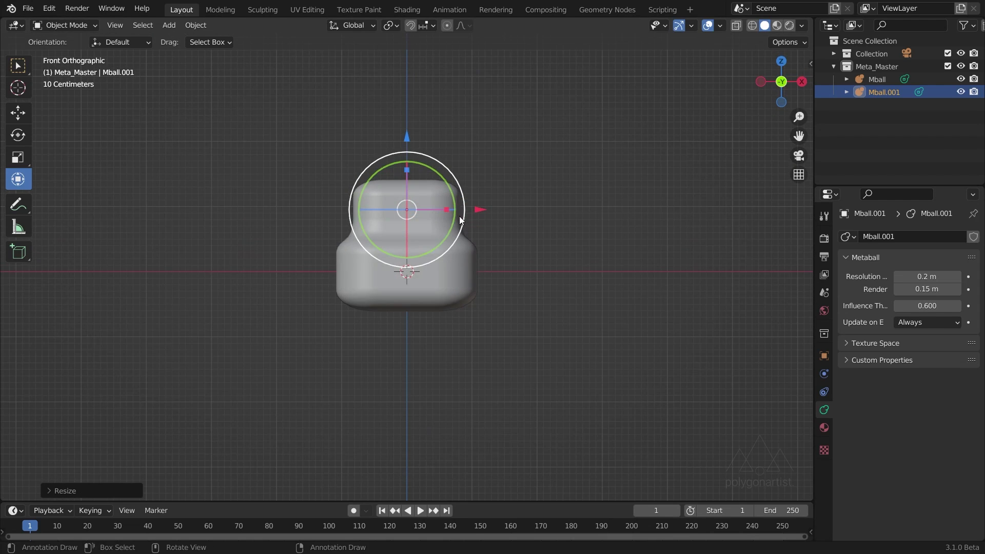
left_click_drag(455, 209, 472, 215)
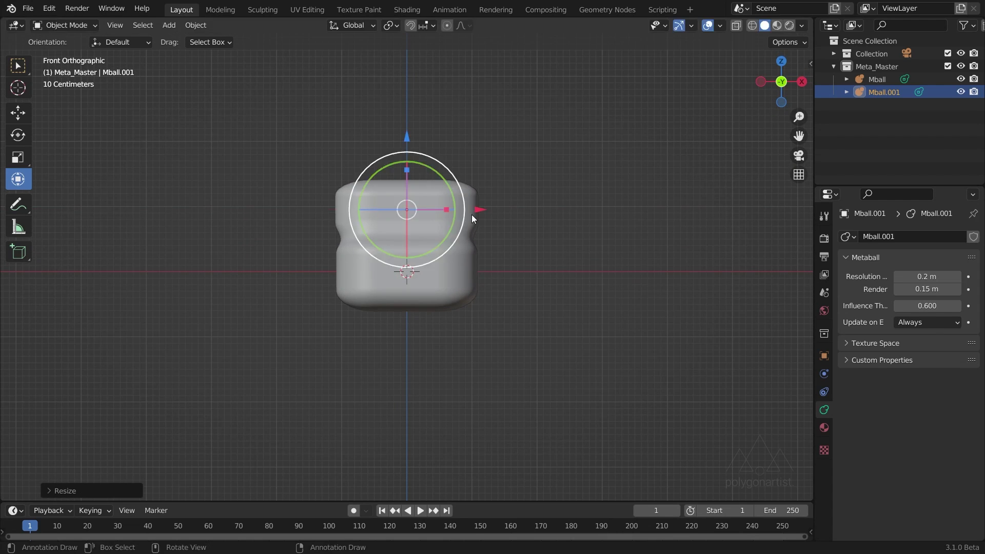
middle_click_drag(472, 214, 428, 211)
left_click_drag(440, 177, 419, 220)
left_click_drag(408, 142, 409, 164)
middle_click_drag(409, 164, 448, 204)
- Duplicate the base block upward along Z as a third block and adjust its height above the second
left_click(420, 285)
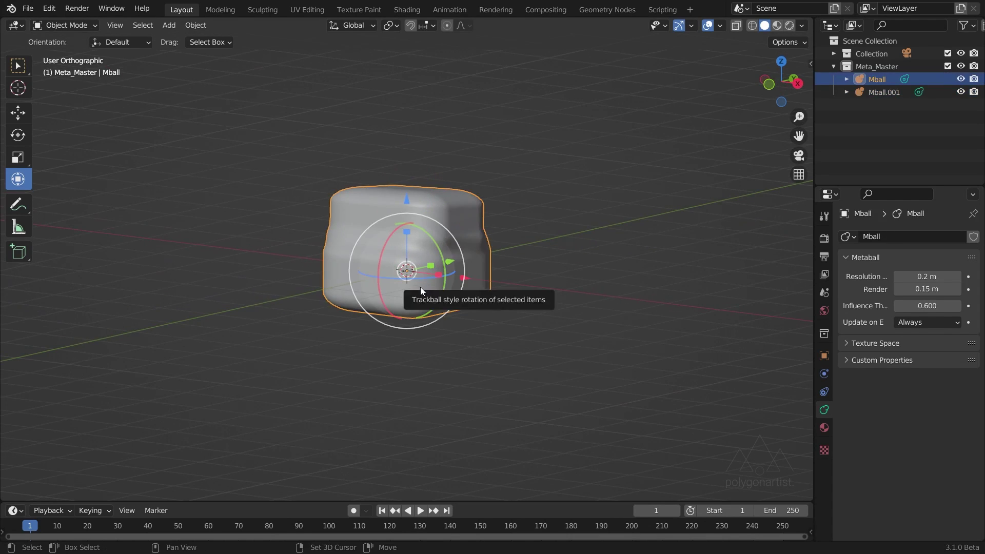
key("shift+d")
key("z")
left_click(429, 176)
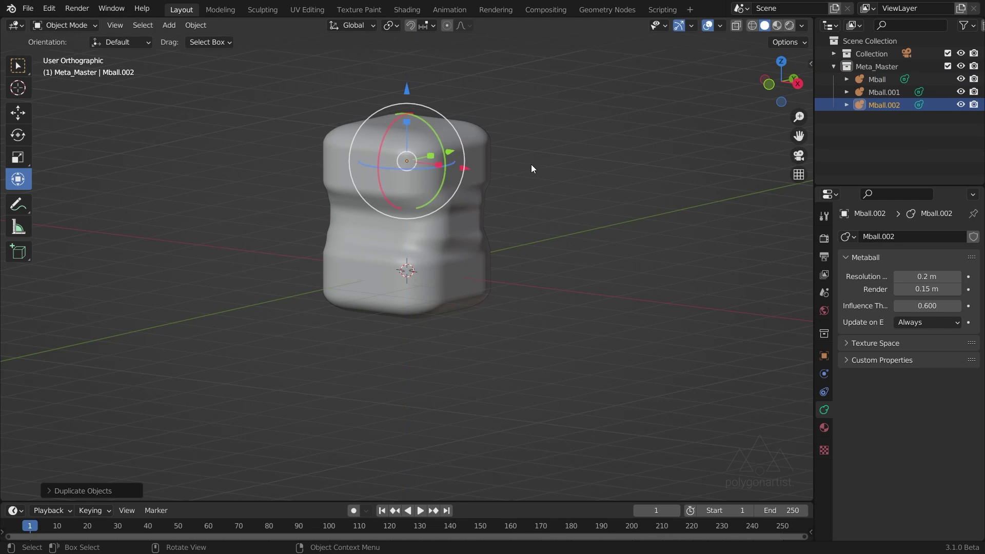
middle_click_drag(531, 164, 478, 180)
left_click_drag(407, 124, 414, 79)
middle_click_drag(414, 79, 488, 137)
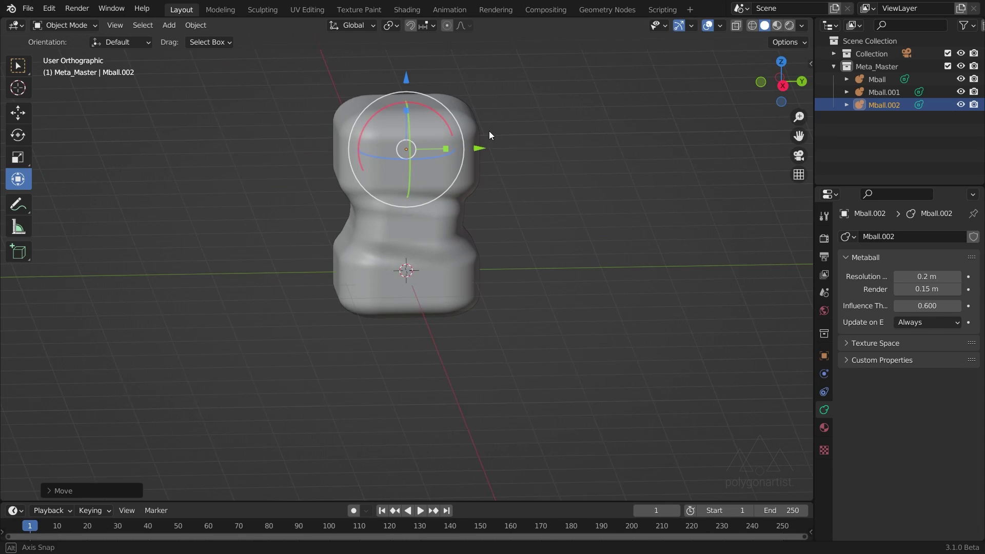
- Scale the third block down, reposition it vertically and rotate it to vary the pillar's silhouette
key("s")
left_click(514, 167)
mouse_move(406, 82)
left_mouse_down()
mouse_move(409, 104)
mouse_move(407, 73)
mouse_move(412, 81)
left_mouse_up()
key("s")
left_click_drag(445, 130, 438, 124)
middle_click_drag(417, 156, 457, 246)
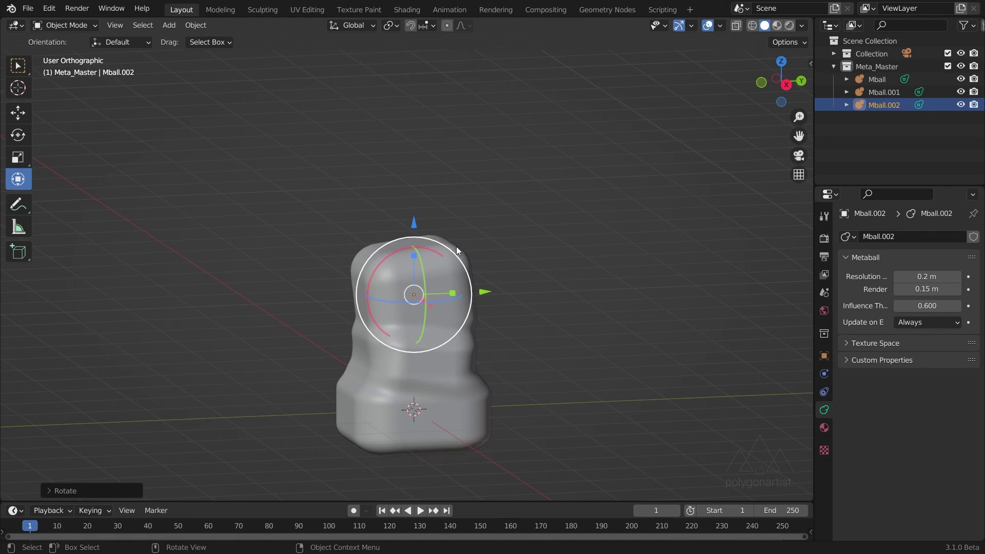
- Stack a rotated, smaller copy of the third block above it along Z and lower it slightly
key("shift+d")
key("z")
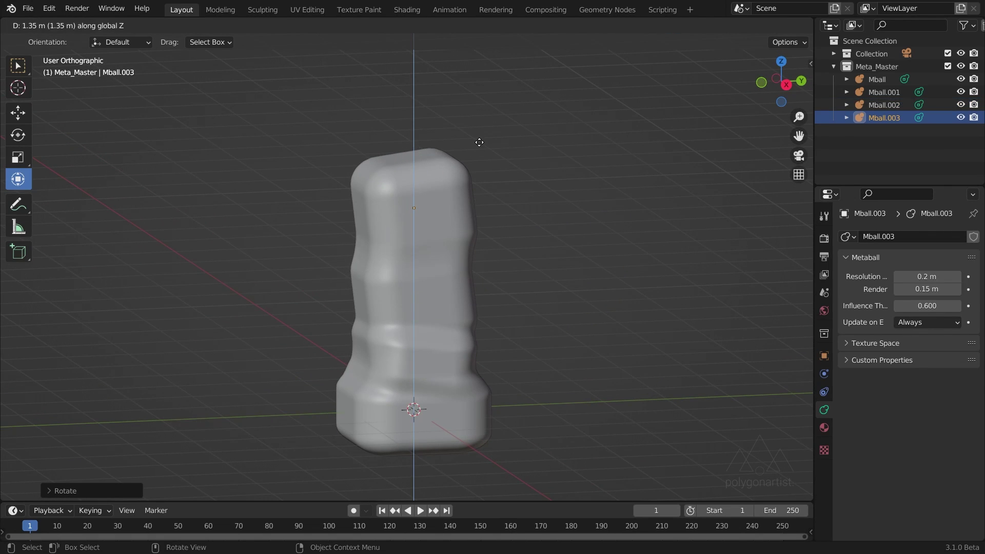
left_click(423, 170)
key("r")
key("s")
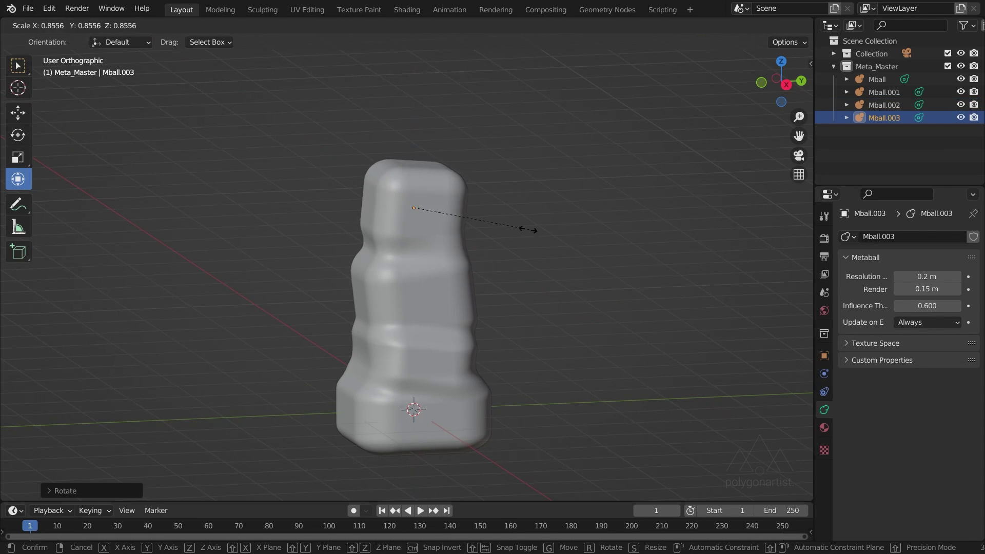
left_click(523, 226)
left_click_drag(416, 145, 415, 153)
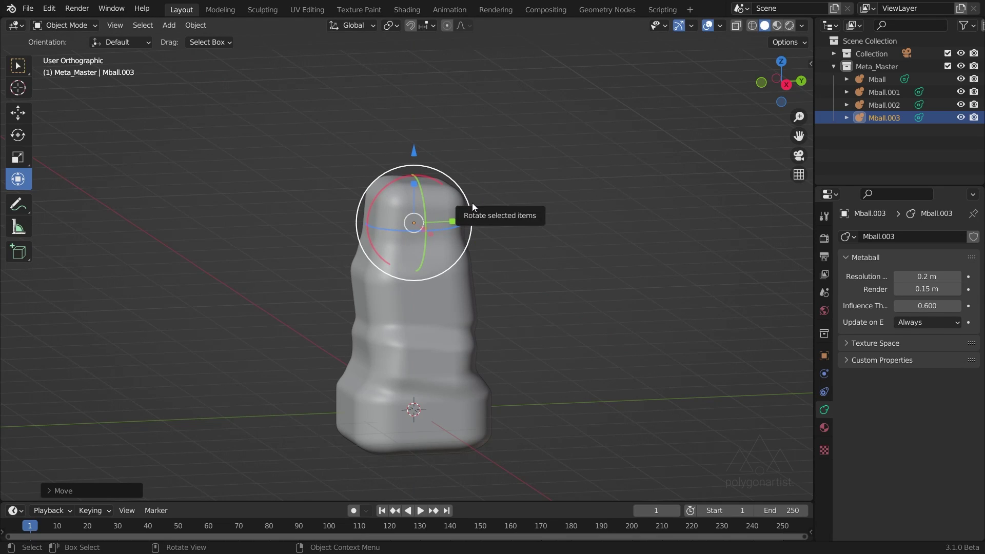
- Duplicate the base block along Z up to the top of the pillar as a fifth block
left_click(422, 425)
key("shift+d")
key("z")
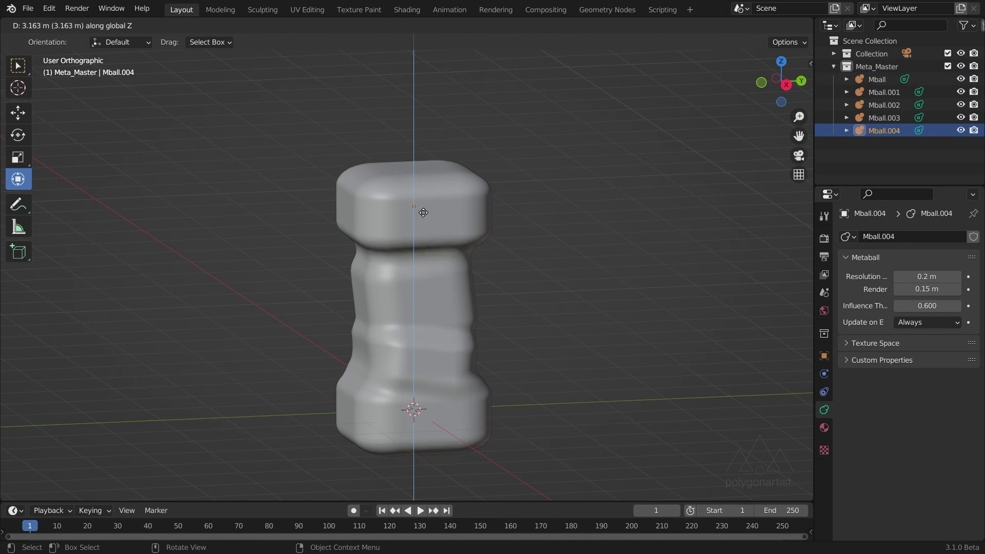
left_click(431, 163)
- Shrink and rotate the fifth block and adjust its height so it continues the pillar's taper
left_click_drag(456, 150, 414, 206)
middle_click_drag(414, 206, 450, 155)
mouse_move(451, 155)
left_mouse_down()
mouse_move(430, 154)
mouse_move(445, 161)
left_mouse_up()
middle_click_drag(445, 161, 436, 137)
left_click_drag(446, 117, 452, 110)
left_click_drag(415, 80, 420, 87)
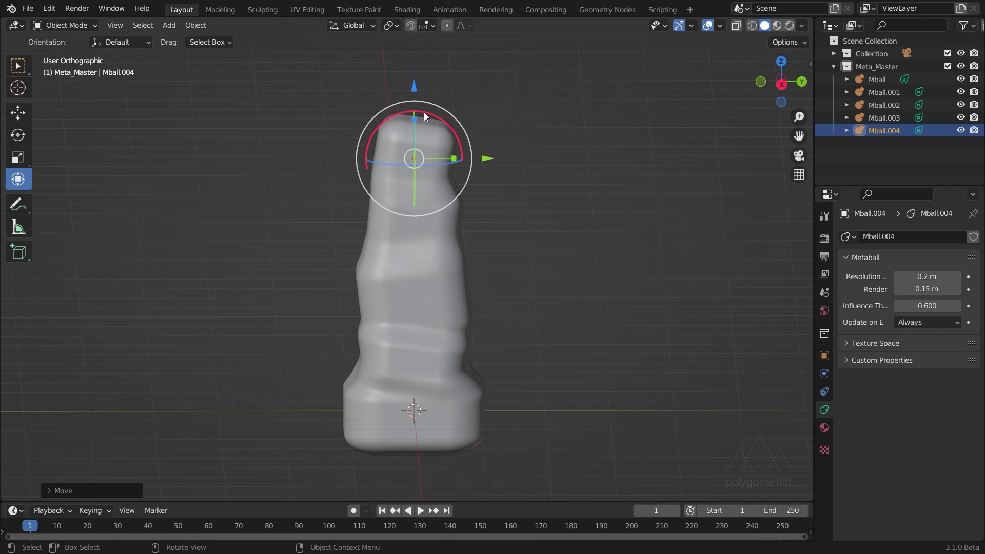
- Duplicate the fifth block upward along Z and scale the copy down into a narrower tip
middle_click_drag(421, 106, 429, 144, "shift")
key("shift+d")
key("z")
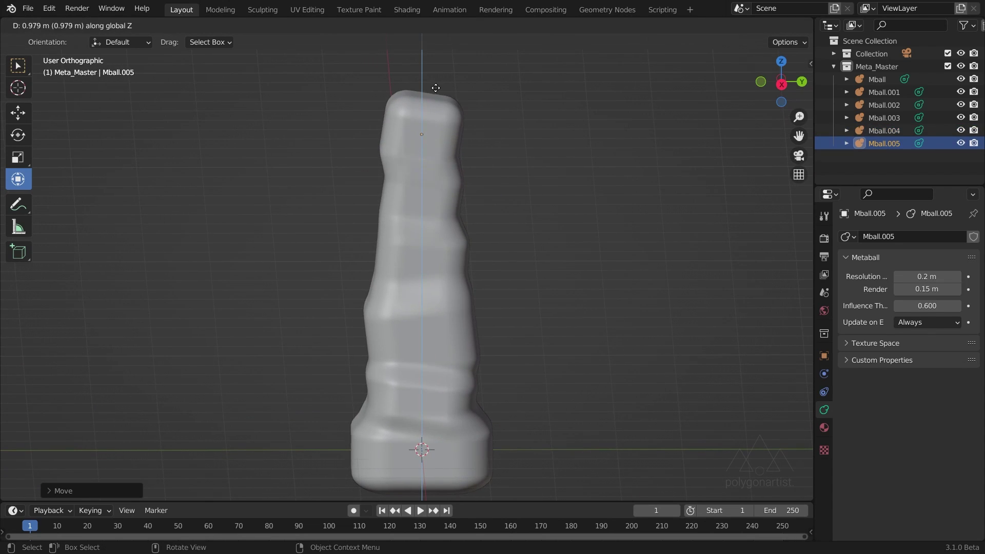
left_click(437, 89)
key("s")
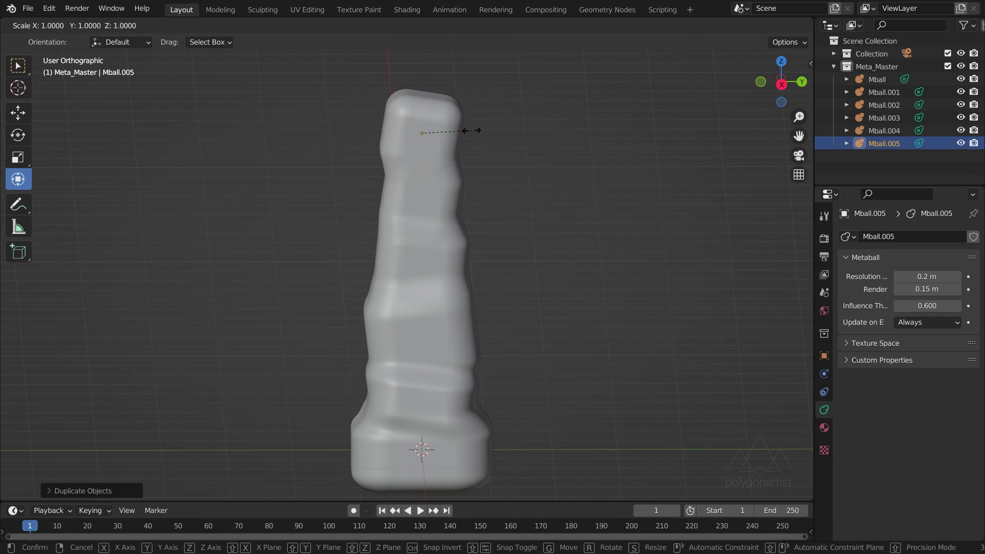
left_click(449, 123)
- Stretch the tip block along Z to about twice its height and scale it down slightly overall
left_click_drag(423, 90, 423, 83)
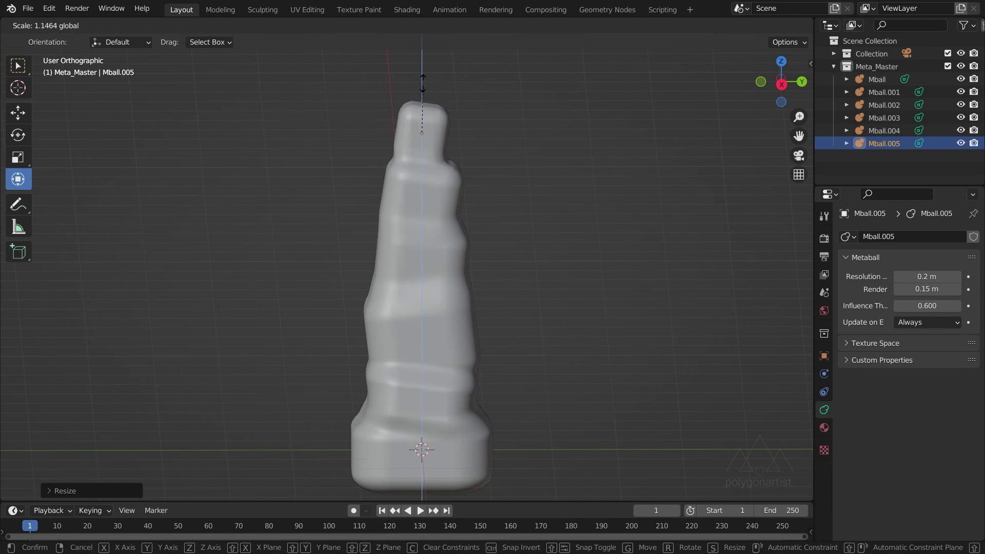
left_click(432, 51)
middle_click_drag(432, 52, 417, 253)
scroll(448, 134, "up", 2)
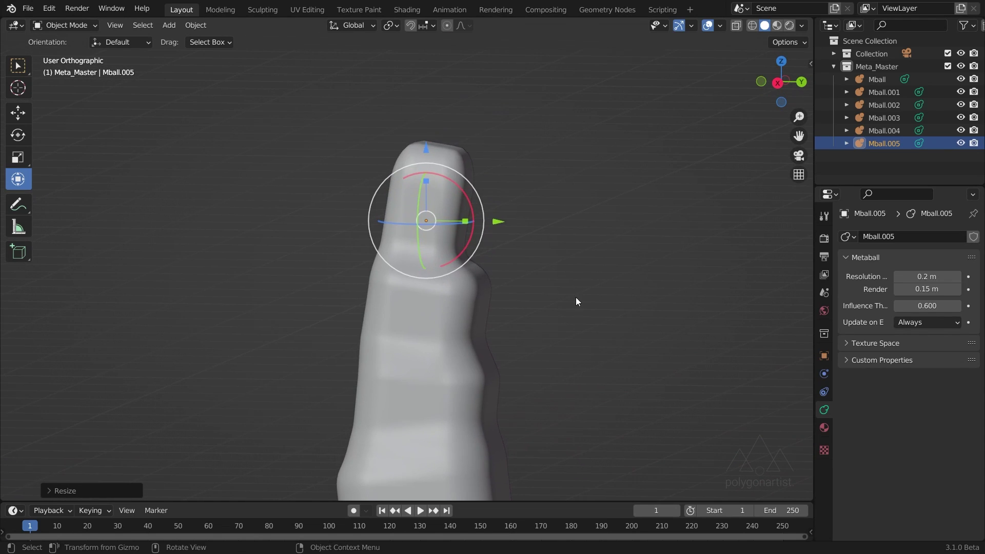
key("s")
left_click(488, 272)
- Duplicate the tip block sideways along Y, scale the copy down and lower it beside the tip
key("shift+d")
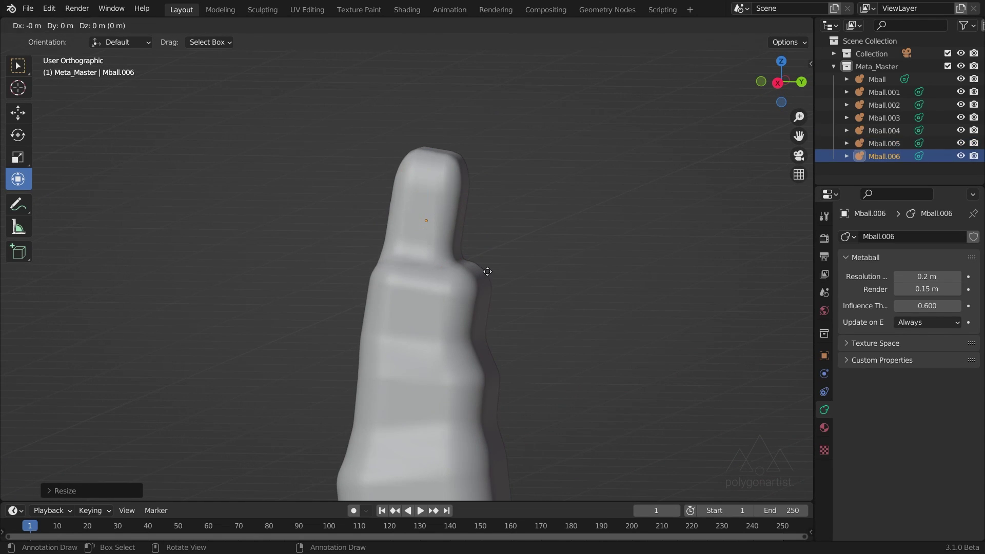
key("y")
left_click(575, 230)
key("s")
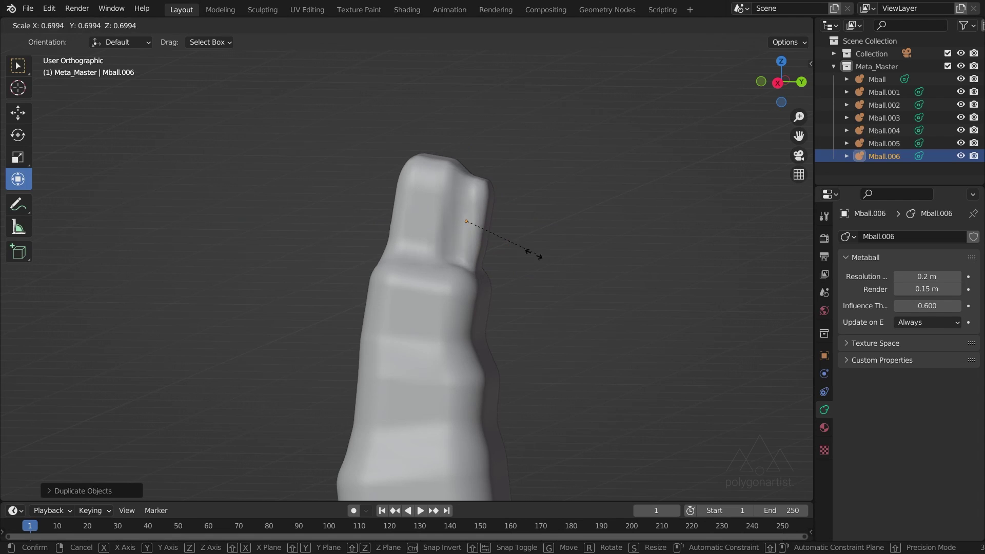
left_click(506, 257)
left_click_drag(466, 153, 467, 171)
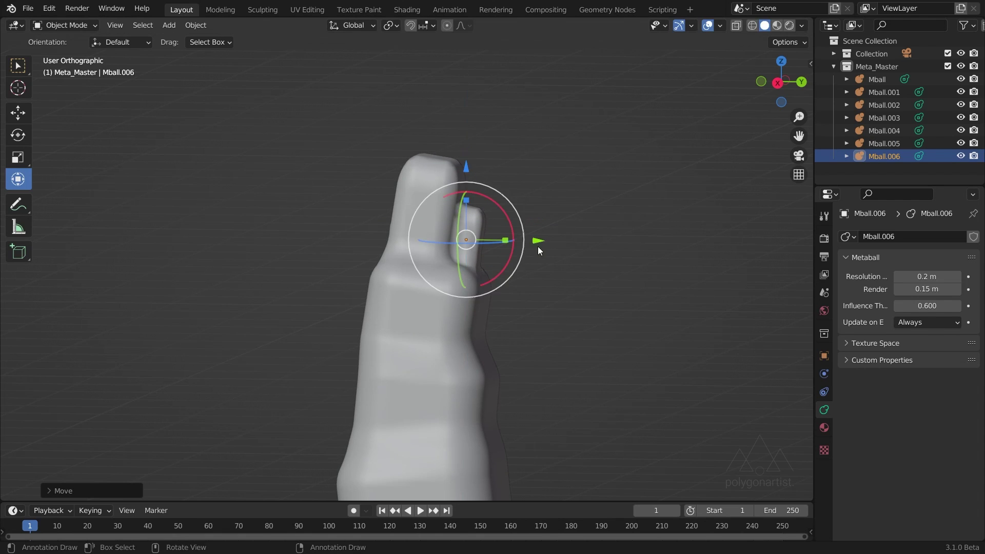
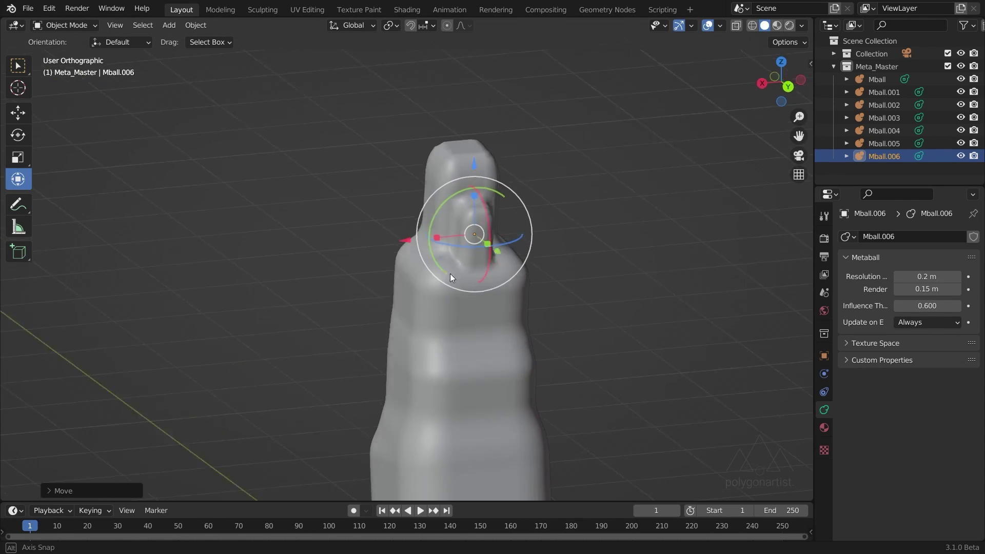
- Duplicate the small block beside the tip downward along Z, shift the copy along Y and scale it up on the pillar's side
left_click(430, 181)
scroll(481, 239, "down", 2)
middle_click_drag(481, 239, 500, 226)
left_click(880, 158)
key("shift+d")
key("z")
left_click(502, 381)
key("g")
key("y")
left_click(573, 334)
key("s")
left_click(606, 375)
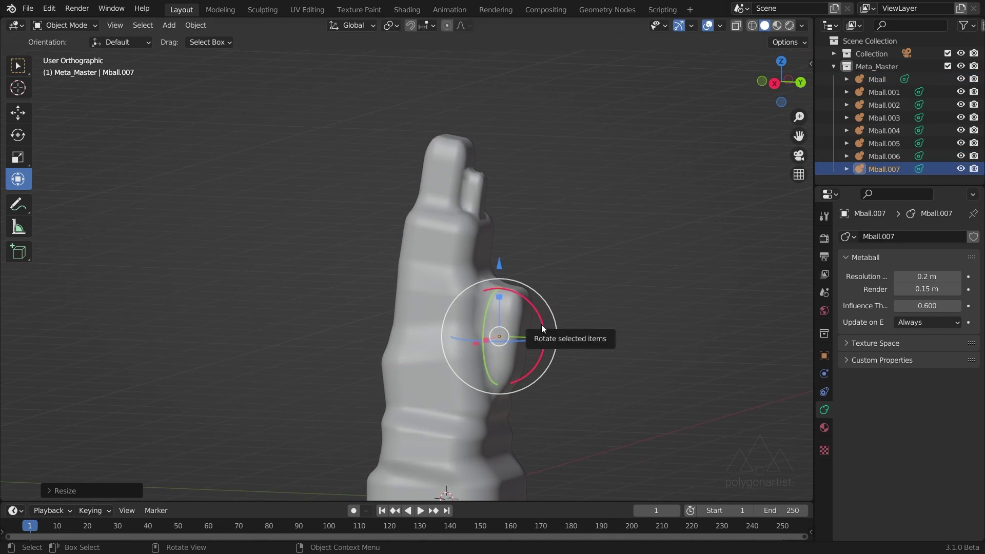
- Reposition the enlarged side block lower against the pillar, adjusting its Y offset and its height along Z
middle_click_drag(567, 340, 349, 375)
key("g")
left_click(421, 358)
key("g")
key("y")
left_click(463, 408)
middle_click_drag(405, 425, 484, 336)
key("g")
key("z")
left_click(437, 350)
- Duplicate the side block upward along Z and shift the copy along X across the pillar's face
key("shift+d")
key("z")
left_click(433, 266)
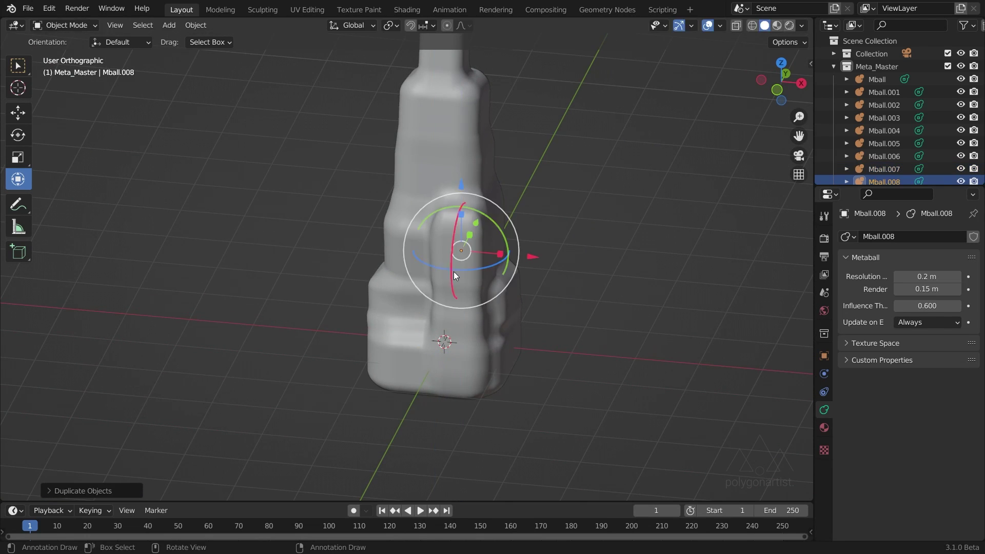
key("g")
key("x")
left_click(409, 264)
- Stretch the copied side block along Z into a taller column and adjust its height against the pillar
key("g")
key("z")
left_click(411, 253)
key("s")
key("z")
left_click(549, 298)
middle_click_drag(551, 299, 453, 281)
left_click_drag(460, 209, 472, 217)
left_click_drag(436, 186, 435, 208)
- Duplicate the tall side block along X and raise the copy along Z toward the pillar's upper part
middle_click_drag(382, 271, 484, 274)
middle_click_drag(485, 275, 506, 287, "shift")
key("shift+d")
key("x")
left_click(466, 286)
key("g")
key("z")
left_click(467, 176)
- Scale the raised copy and shift it along X against the upper part of the pillar
key("s")
left_click(466, 164)
middle_click_drag(475, 163, 433, 183)
key("g")
key("x")
left_click(528, 187)
- Duplicate the upper side block along X and adjust the new copy's height along Z
key("shift+d")
key("x")
left_click(504, 182)
key("g")
key("z")
left_click(505, 154)
- Select the tall stretched side block, duplicate it along Y to the opposite face and adjust the copy's height
middle_click_drag(541, 146, 466, 242)
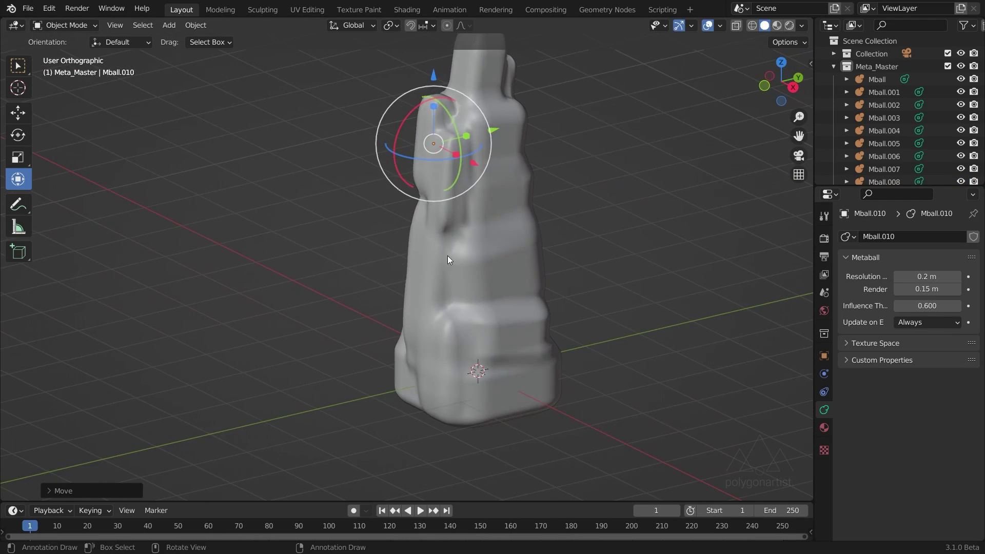
scroll(902, 143, "down", 3)
left_click(883, 134)
left_click(884, 122)
left_click(889, 145)
key("shift+d")
key("y")
left_click(620, 223)
middle_click_drag(619, 223, 590, 229)
key("g")
key("z")
left_click(531, 234)
- Duplicate the tall block along X on the same face and fit the copy against the pillar's lower half
key("shift+d")
key("x")
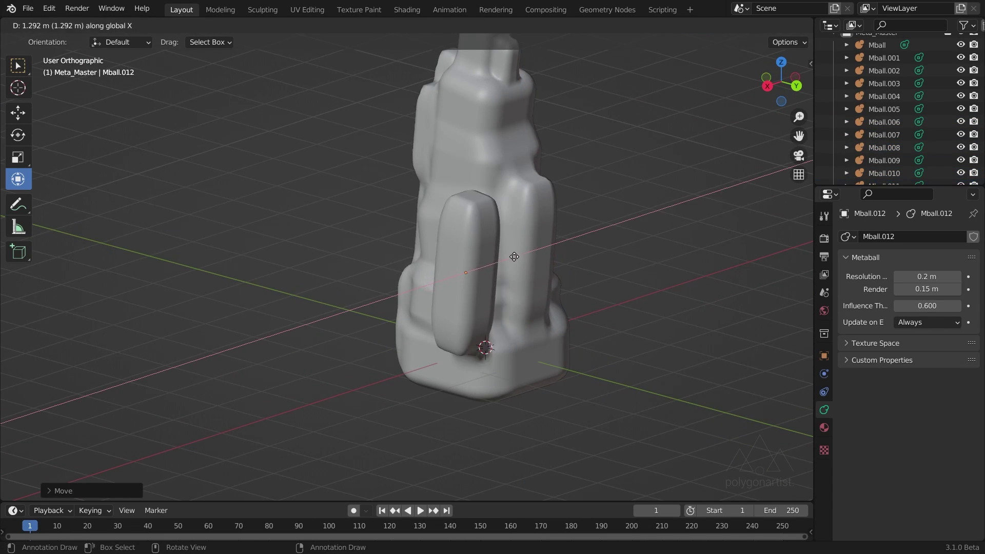
left_click(503, 259)
middle_click_drag(477, 272, 521, 272)
left_click_drag(538, 271, 491, 267)
middle_click_drag(492, 267, 540, 260)
left_click_drag(456, 271, 445, 239)
left_click_drag(423, 204, 423, 246)
middle_click_drag(512, 292, 583, 305)
left_click_drag(506, 327, 502, 327)
left_click_drag(476, 310, 472, 301)
middle_click_drag(508, 290, 434, 284)
- Duplicate the tall block upward along Z, scale the copy down and fit it against the upper pillar
key("shift+d")
key("z")
left_click(441, 149)
middle_click_drag(507, 159, 585, 181)
key("s")
left_click(530, 183)
left_click_drag(474, 162, 469, 155)
left_click_drag(498, 183, 487, 183)
middle_click_drag(486, 181, 442, 190)
left_click_drag(463, 165, 451, 174)
middle_click_drag(447, 214, 466, 208)
- Duplicate the upper block downward along Z, scale the copy down slightly and nudge it into the lower pillar
key("shift+d")
key("z")
left_click(465, 325)
middle_click_drag(468, 322, 440, 295)
left_click_drag(447, 289, 434, 291)
middle_click_drag(436, 292, 473, 302)
key("s")
left_click(459, 296)
left_click_drag(448, 314, 463, 319)
middle_click_drag(463, 319, 432, 328)
left_click_drag(410, 280, 448, 272)
middle_click_drag(448, 272, 418, 252)
left_click_drag(427, 287, 429, 291)
- Duplicate the lower block upward along Z and position the copy against the pillar's upper face
middle_click_drag(447, 273, 495, 284)
key("shift+d")
key("z")
left_click(485, 154)
left_click_drag(445, 159, 422, 162)
middle_click_drag(379, 212, 358, 363)
scroll(358, 363, "up", 3)
left_click_drag(459, 335, 435, 330)
middle_click_drag(435, 331, 505, 333)
left_click_drag(518, 326, 532, 327)
middle_click_drag(532, 339, 550, 360)
- Adjust the scale and position of the upper copy until it blends into the pillar's upper face
key("s")
left_click(518, 354)
left_click_drag(464, 333, 425, 358)
key("s")
left_click(466, 347)
middle_click_drag(487, 358, 468, 365)
key("s")
left_click(527, 372)
middle_click_drag(528, 371, 461, 354)
- Duplicate the upper block along Y and fit the copy beside it on the pillar's face
key("shift+d")
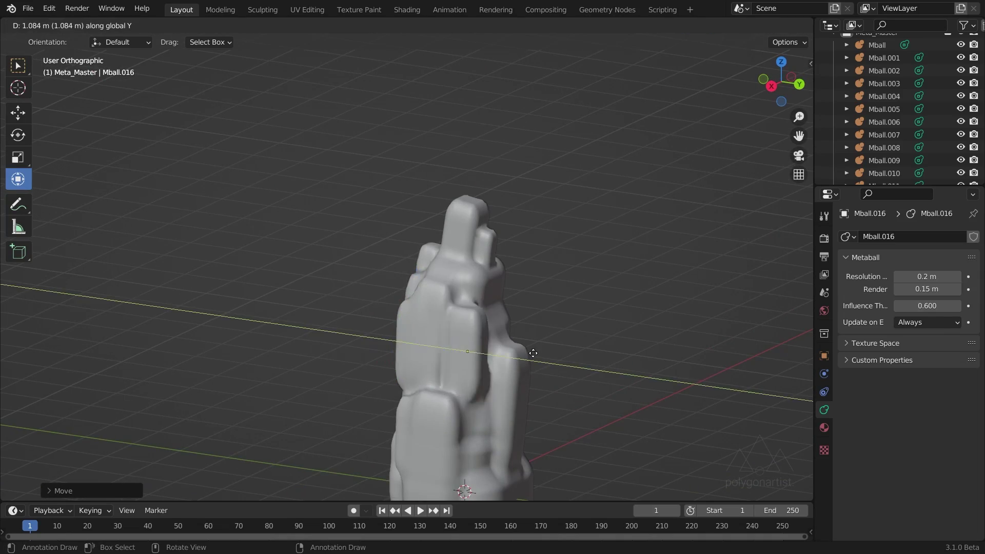
left_click(549, 348)
middle_click_drag(549, 347, 494, 401)
left_click_drag(493, 398, 488, 383)
left_click_drag(408, 346, 423, 344)
middle_click_drag(423, 344, 764, 309)
scroll(535, 404, "down", 2)
middle_click_drag(534, 404, 557, 355, "shift")
scroll(565, 356, "up", 3)
left_click(626, 360)
middle_click_drag(626, 360, 498, 357)
- Select a tall lower block, duplicate it about 1.8 m along negative X and fit the copy against the opposite side
scroll(881, 145, "down", 4)
left_click(889, 161)
left_click(889, 123)
left_click(888, 112)
left_click(889, 122)
key("shift+d")
key("x")
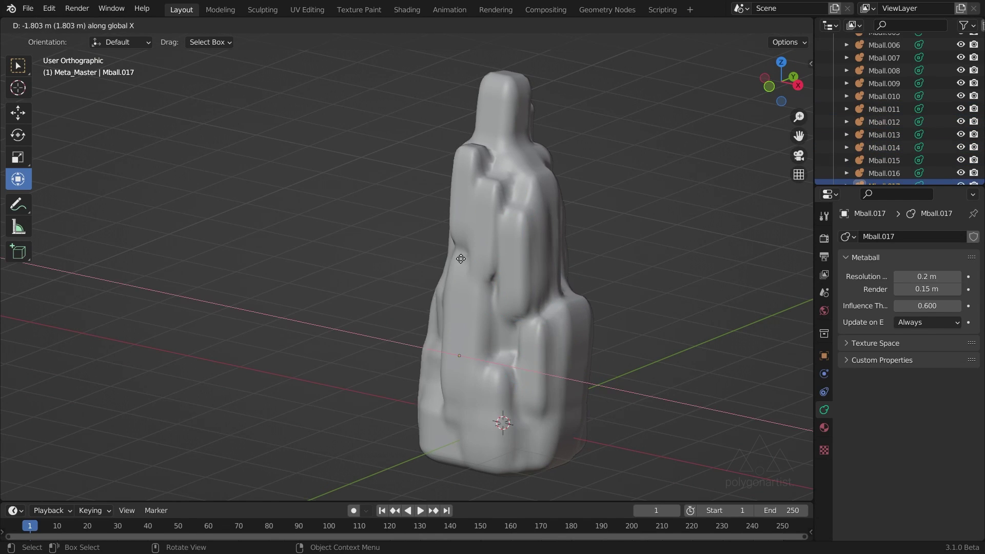
left_click(461, 260)
middle_click_drag(461, 259, 499, 277)
mouse_move(457, 284)
left_mouse_down()
mouse_move(458, 255)
mouse_move(458, 272)
left_mouse_up()
left_click_drag(457, 254, 459, 278)
left_click_drag(529, 345, 541, 345)
middle_click_drag(484, 302, 566, 295)
- Duplicate the new lower side column upward along Z and scale the copy down into a narrower block above it
key("shift+d")
key("z")
left_click(521, 129)
key("s")
left_click(564, 201)
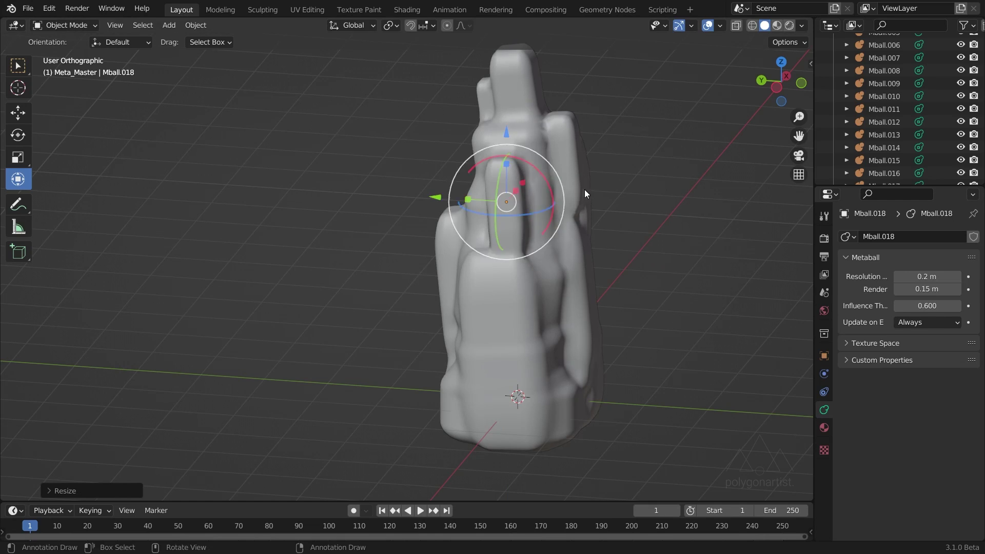
- Examine the finished cliff pillar from all sides with the Meta_Master collection collapsed and nothing selected
middle_click_drag(582, 190, 505, 179)
left_click_drag(475, 162, 472, 185)
middle_click_drag(515, 303, 424, 312)
scroll(424, 313, "down", 2)
scroll(869, 117, "up", 1)
scroll(869, 117, "up", 4)
left_click(833, 67)
left_click(553, 242)
middle_click_drag(526, 229, 463, 230, "shift")
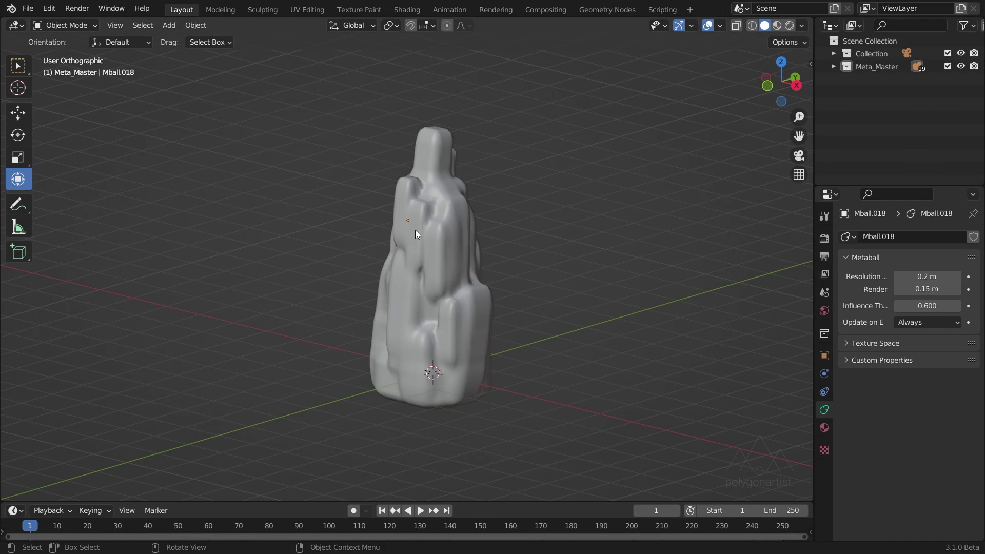
- Annotate the list "1. Bump" and "2. Colour" beside the pillar and draw a jagged bracket along its lower side
left_click(24, 204)
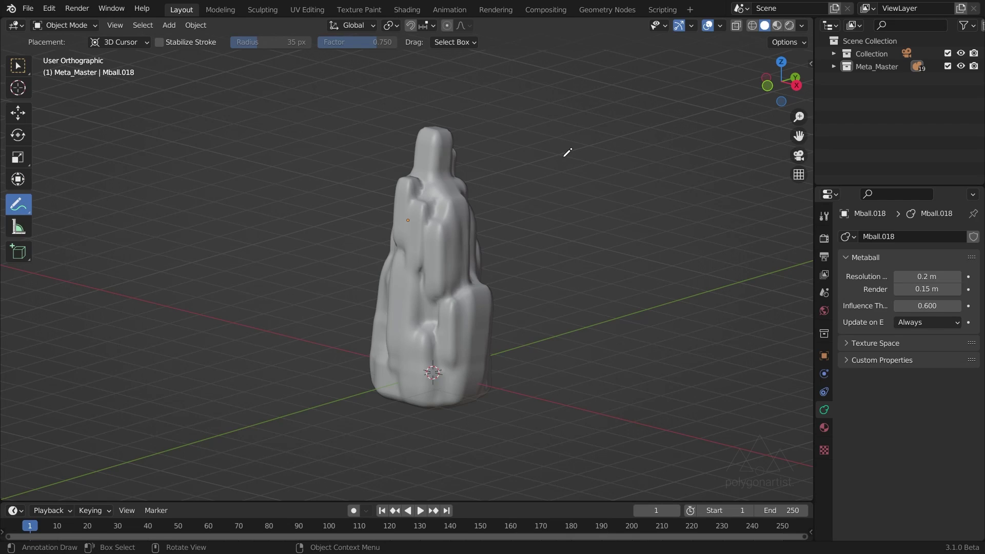
mouse_move(563, 158)
left_mouse_down()
mouse_move(565, 178)
mouse_move(611, 139)
mouse_move(624, 175)
mouse_move(699, 146)
mouse_move(695, 195)
left_mouse_up()
mouse_move(490, 279)
left_mouse_down()
mouse_move(513, 280)
mouse_move(511, 386)
left_mouse_up()
mouse_move(514, 295)
left_mouse_down()
mouse_move(525, 349)
mouse_move(517, 383)
left_mouse_up()
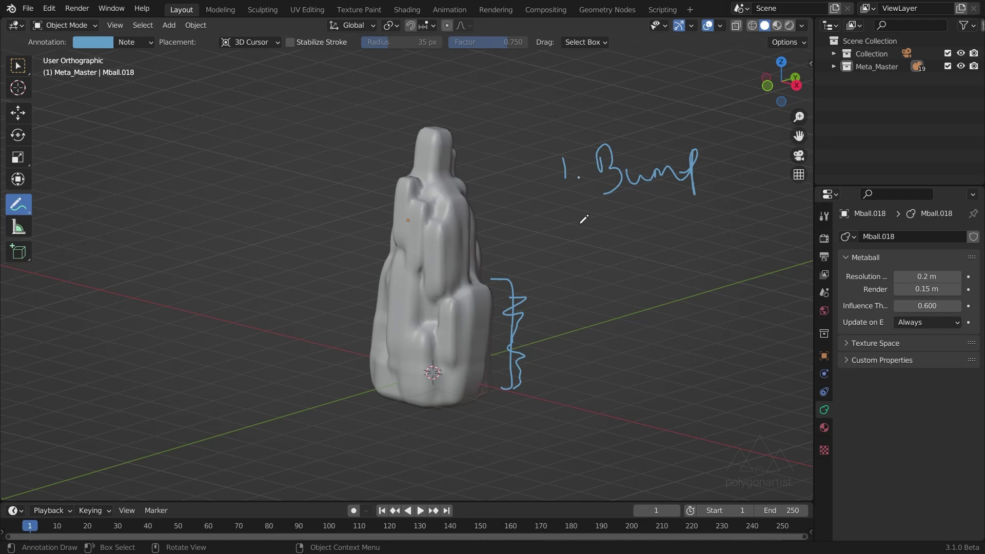
left_click_drag(586, 195, 599, 223)
mouse_move(628, 202)
left_mouse_down()
mouse_move(635, 222)
mouse_move(648, 208)
mouse_move(663, 221)
mouse_move(675, 208)
left_mouse_up()
left_click_drag(686, 203, 697, 198)
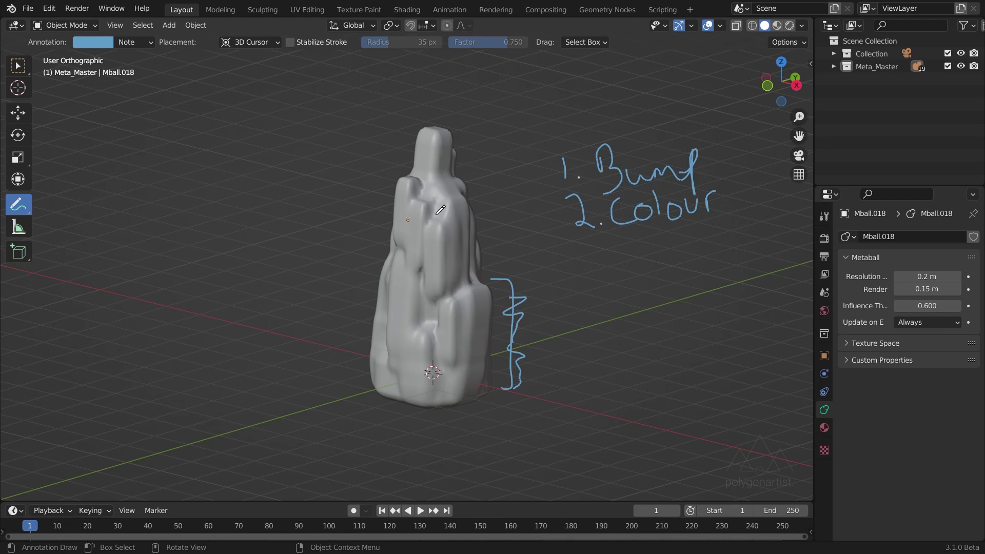
- Circle and hatch the middle of the pillar, add "3. Grass" to the annotated list and mark the upper ledges
mouse_move(435, 218)
left_mouse_down()
mouse_move(477, 300)
mouse_move(439, 213)
mouse_move(469, 283)
left_mouse_up()
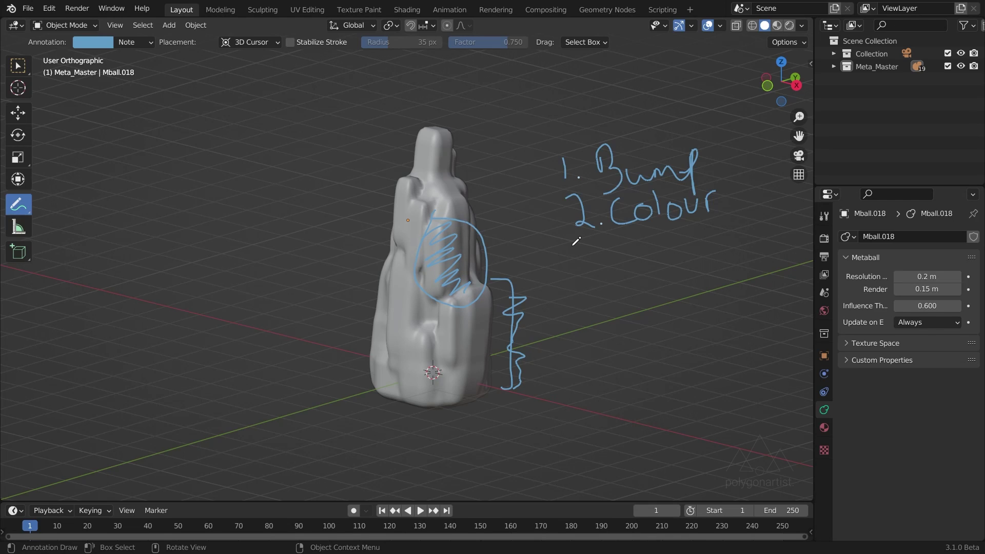
left_click_drag(573, 241, 576, 279)
mouse_move(618, 248)
left_mouse_down()
mouse_move(628, 279)
mouse_move(666, 241)
mouse_move(686, 239)
mouse_move(684, 262)
left_mouse_up()
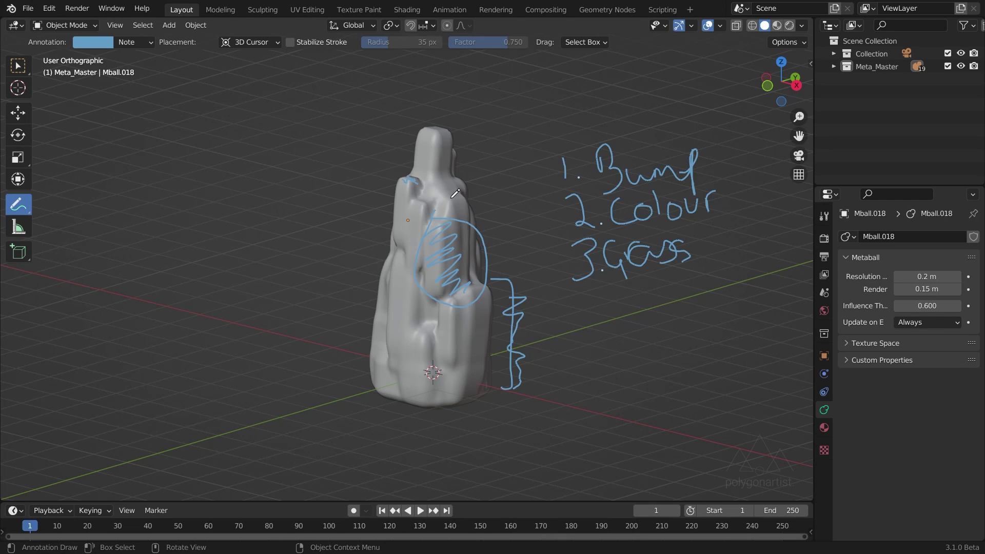
mouse_move(443, 183)
left_mouse_down()
mouse_move(453, 200)
mouse_move(422, 193)
left_mouse_up()
- Erase all annotation strokes around the pillar and return to the Annotate tool
left_click_drag(17, 210, 90, 286)
mouse_move(440, 140)
left_mouse_down()
mouse_move(430, 201)
mouse_move(442, 295)
mouse_move(451, 220)
mouse_move(503, 268)
mouse_move(507, 378)
mouse_move(522, 330)
mouse_move(626, 259)
mouse_move(567, 233)
mouse_move(575, 199)
mouse_move(681, 220)
mouse_move(587, 137)
mouse_move(589, 171)
mouse_move(685, 172)
left_mouse_up()
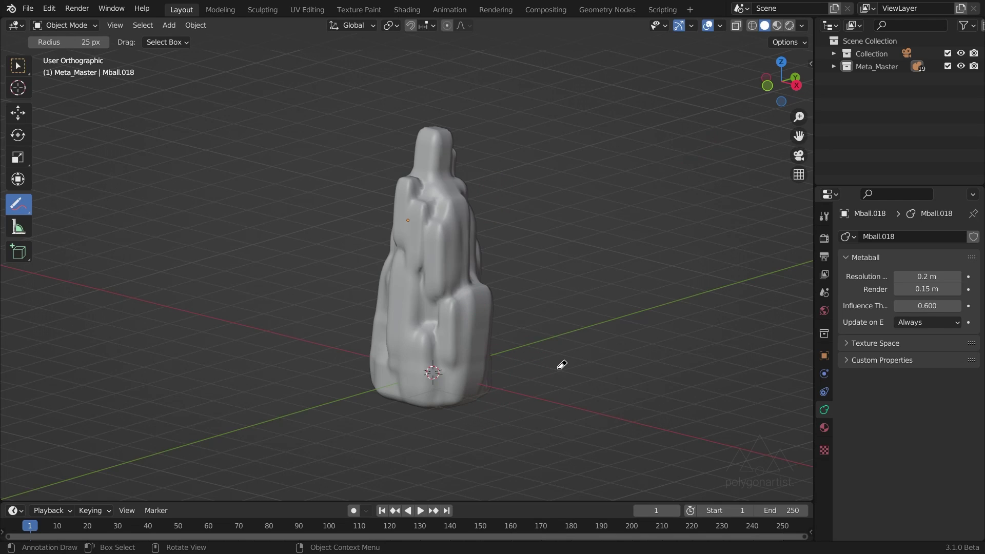
left_click_drag(23, 218, 84, 215)
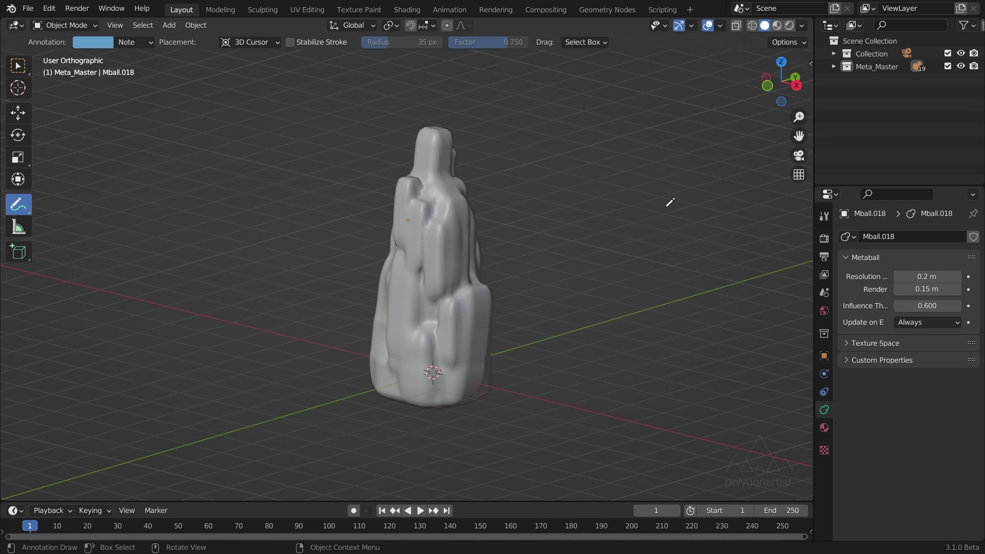
- Split the 3D viewport into two side-by-side areas and turn the new one into a Shader Editor
left_click_drag(810, 19, 462, 28)
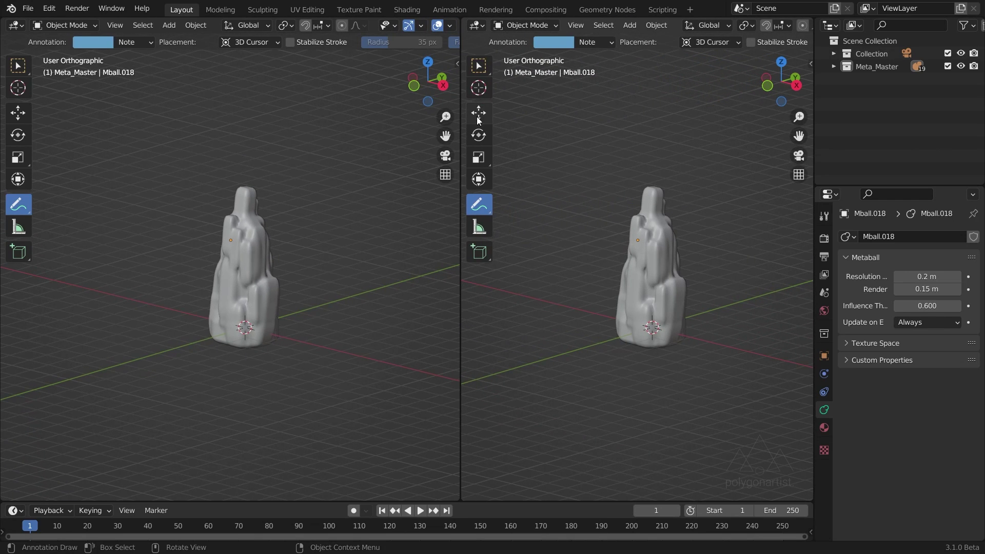
left_click(478, 179)
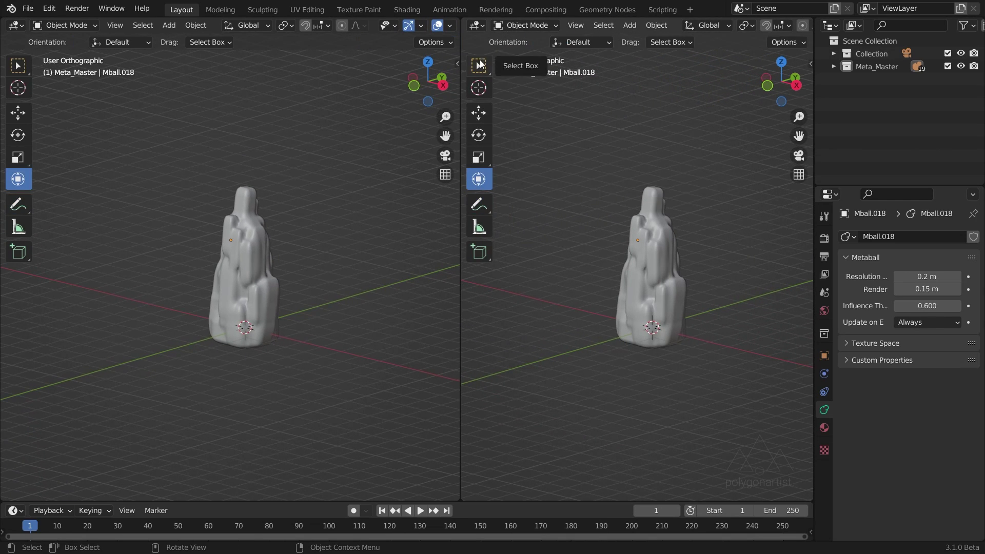
left_click(477, 29)
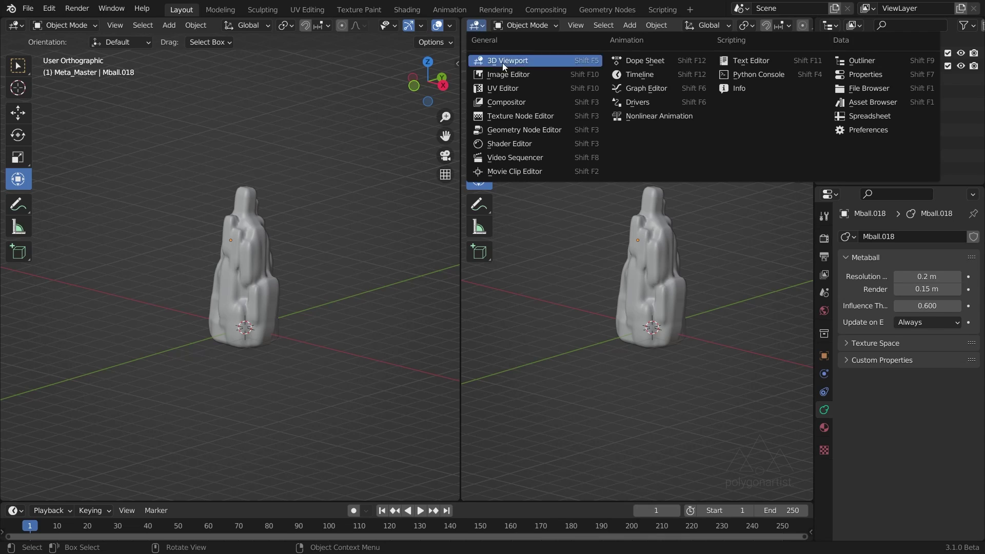
left_click(509, 144)
- Select the base metaball of the pillar and give it a new material named Procedural Rock
left_click(242, 263)
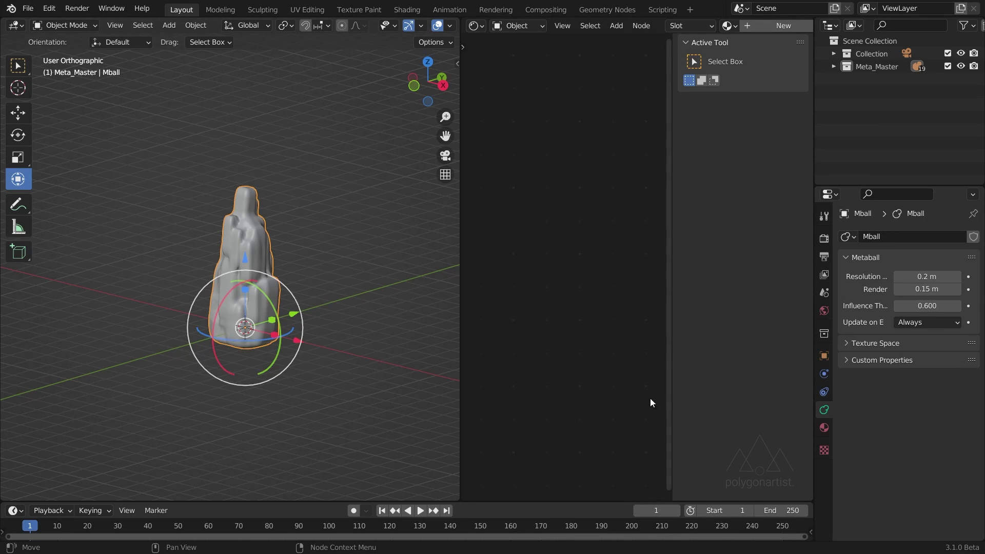
left_click(824, 427)
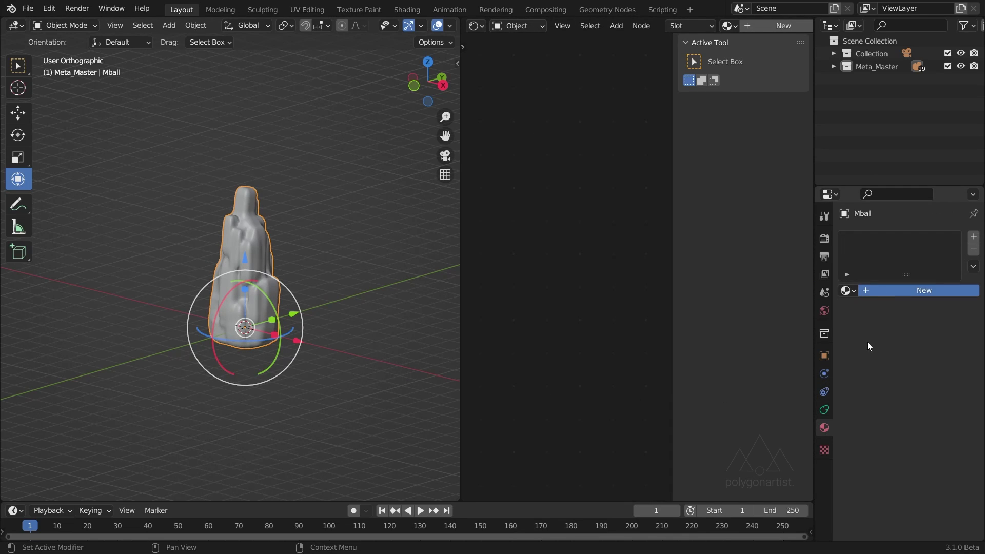
left_click(879, 296)
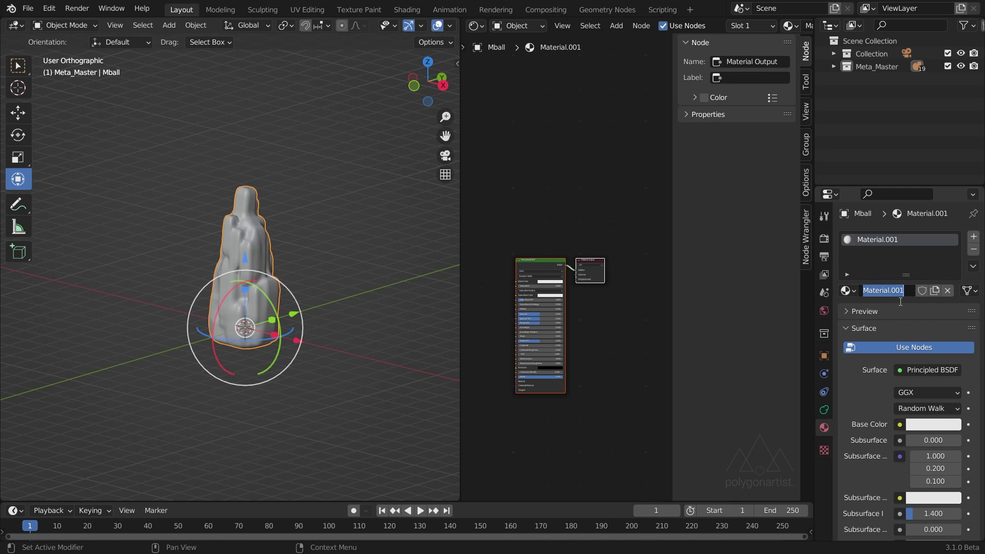
type("Procedural Rock")
key("Return")
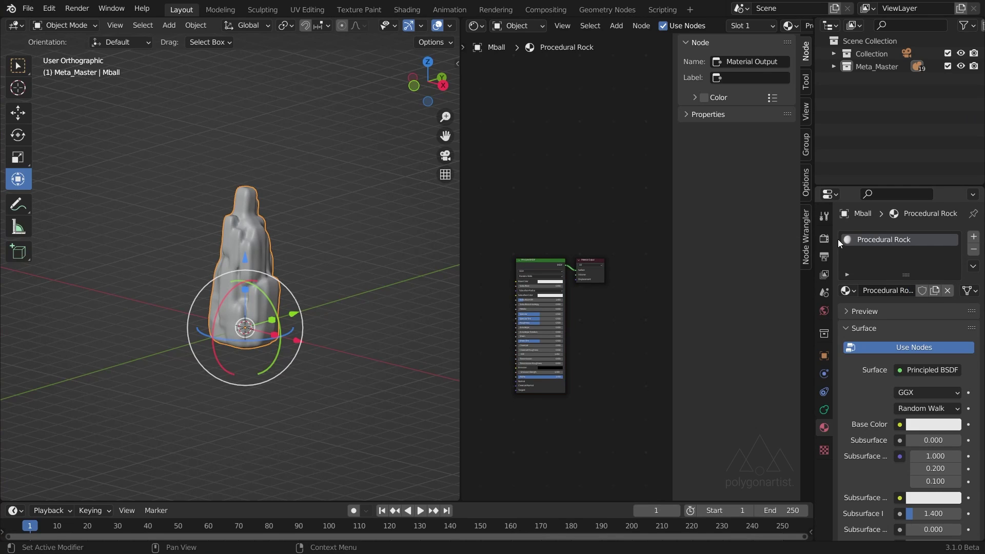
- Set the render engine to Cycles and its device to GPU Compute
left_click(823, 237)
left_click(933, 238)
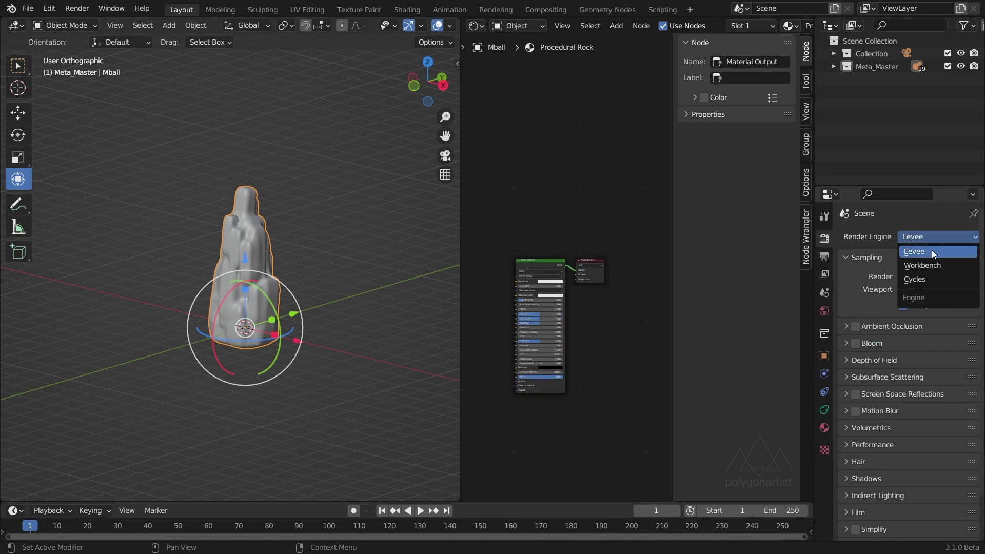
left_click(927, 275)
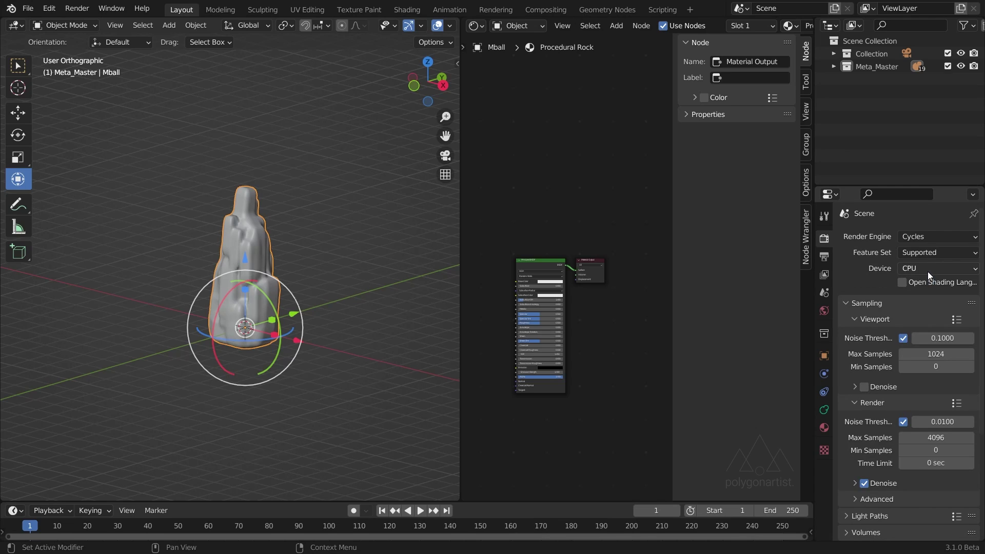
left_click(928, 267)
left_click(925, 297)
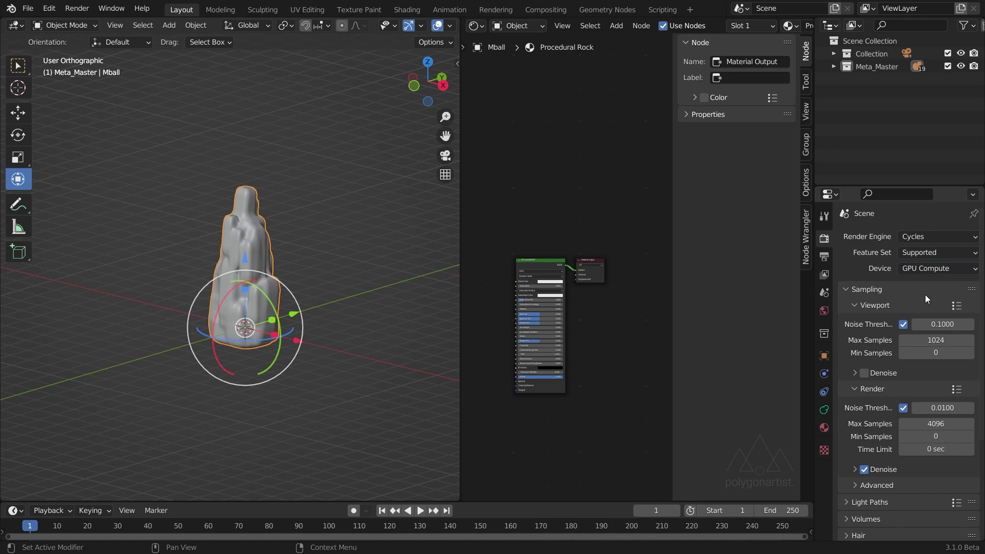
- Maximize the Shader Editor without its sidebar and move the Principled BSDF and Material Output nodes far apart
key("n")
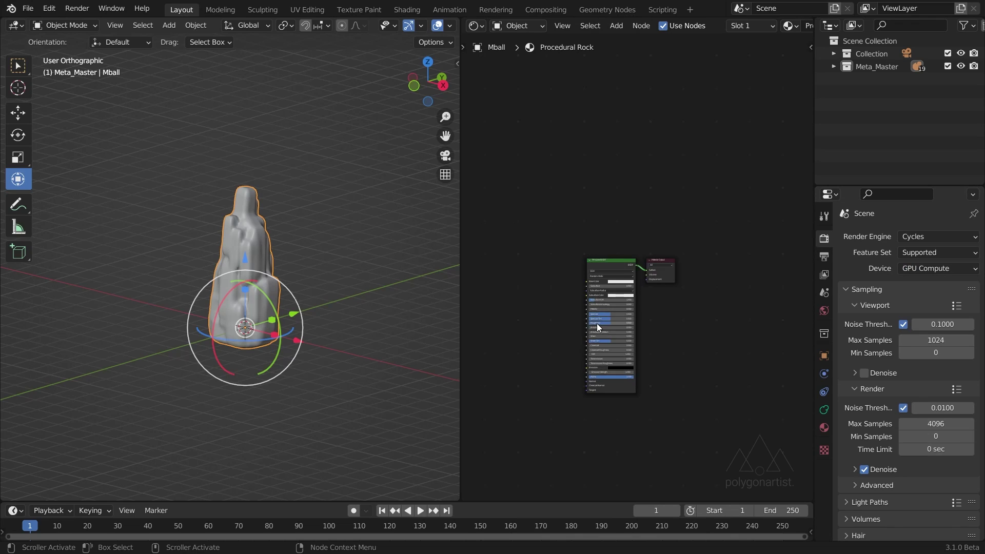
key("ctrl+space")
left_click(449, 284)
left_click_drag(451, 282, 42, 144)
left_click_drag(563, 279, 938, 257)
middle_click_drag(894, 319, 695, 235)
scroll(687, 227, "up", 1)
scroll(686, 228, "up", 4)
middle_click_drag(780, 204, 732, 305)
scroll(428, 326, "up", 2)
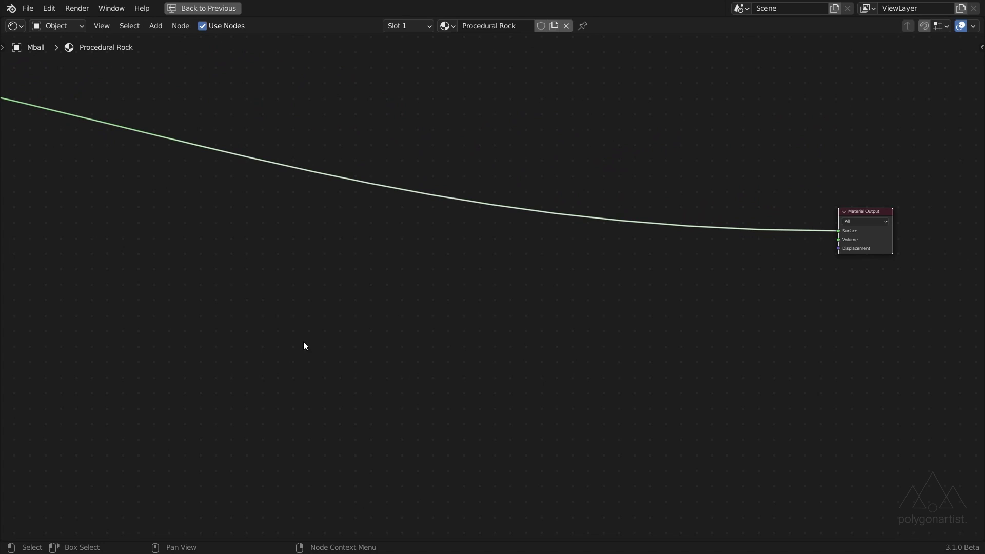
- Add a Musgrave Texture node and place it well before the Material Output, below the shader link
key("shift+a")
left_click(303, 341)
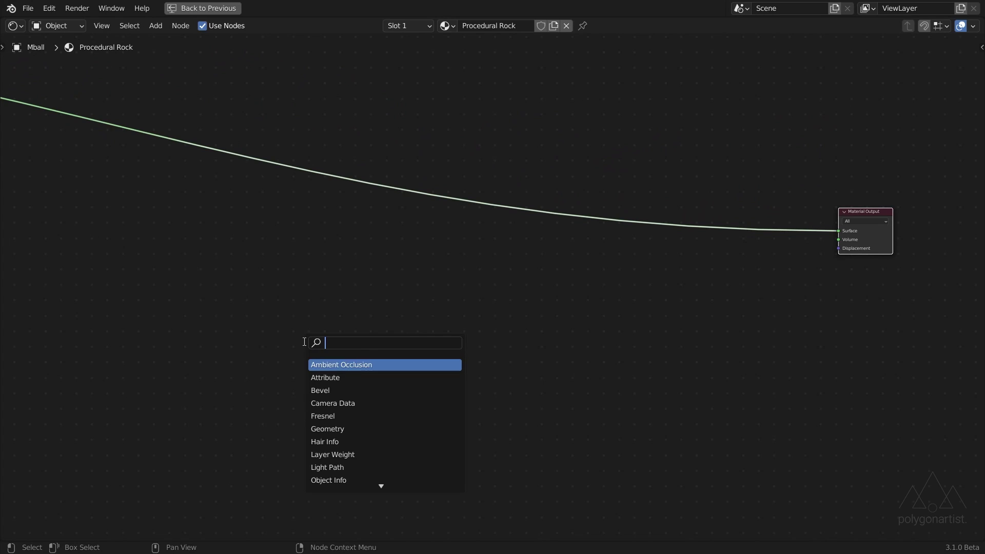
type("mus")
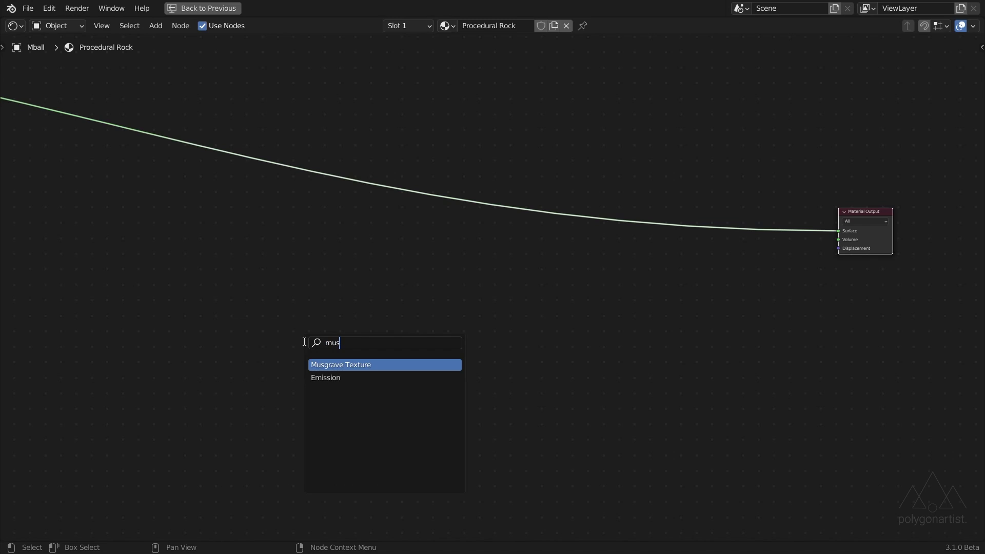
key("Return")
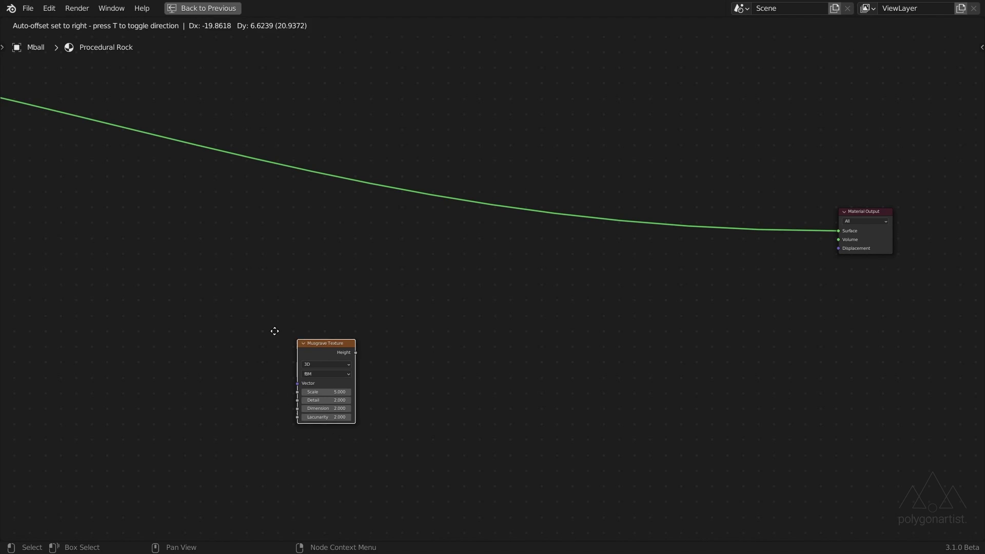
left_click(92, 277)
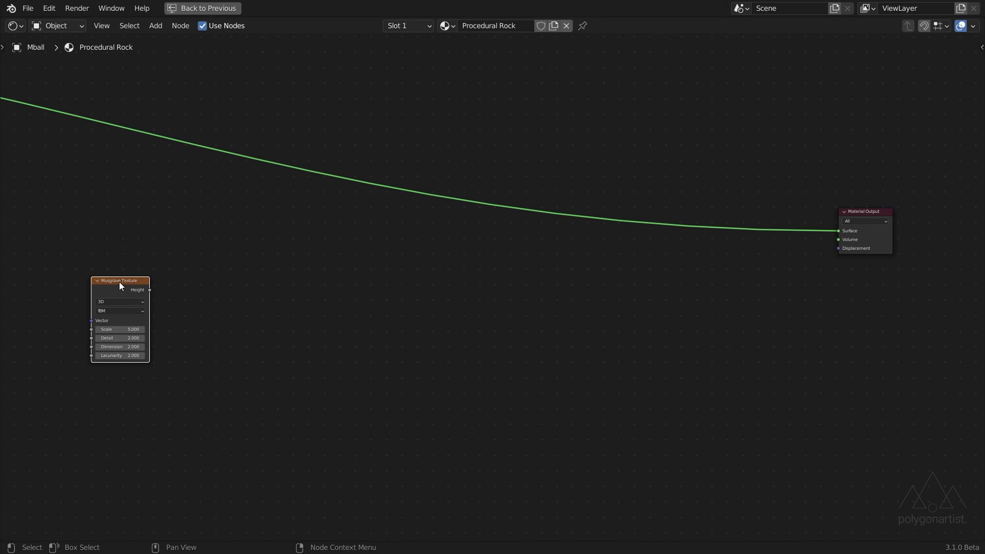
- Attach Texture Coordinate and Mapping nodes to the Musgrave Texture and set its type to Ridged Multifractal
key("ctrl+t")
middle_click_drag(120, 282, 252, 285)
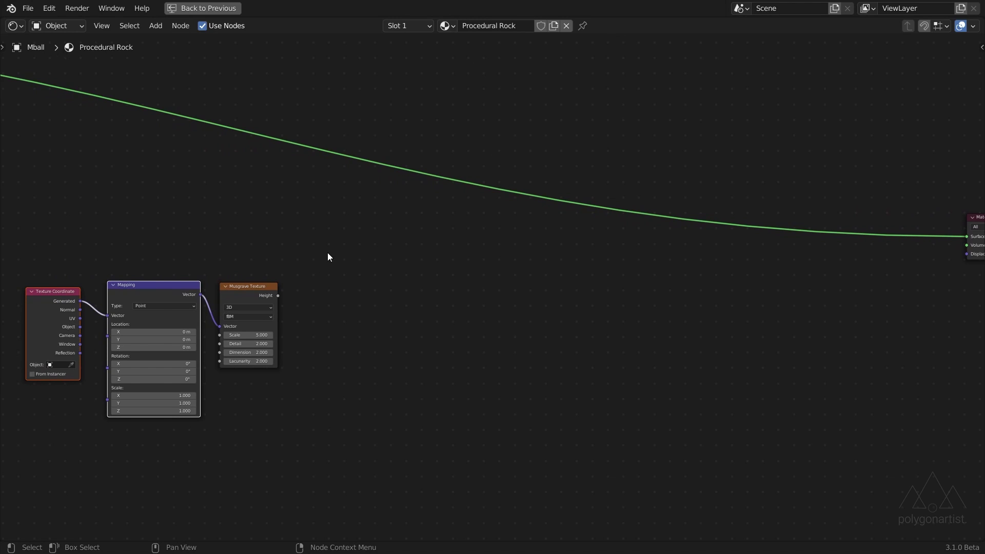
scroll(322, 264, "up", 2)
middle_click_drag(283, 309, 488, 285)
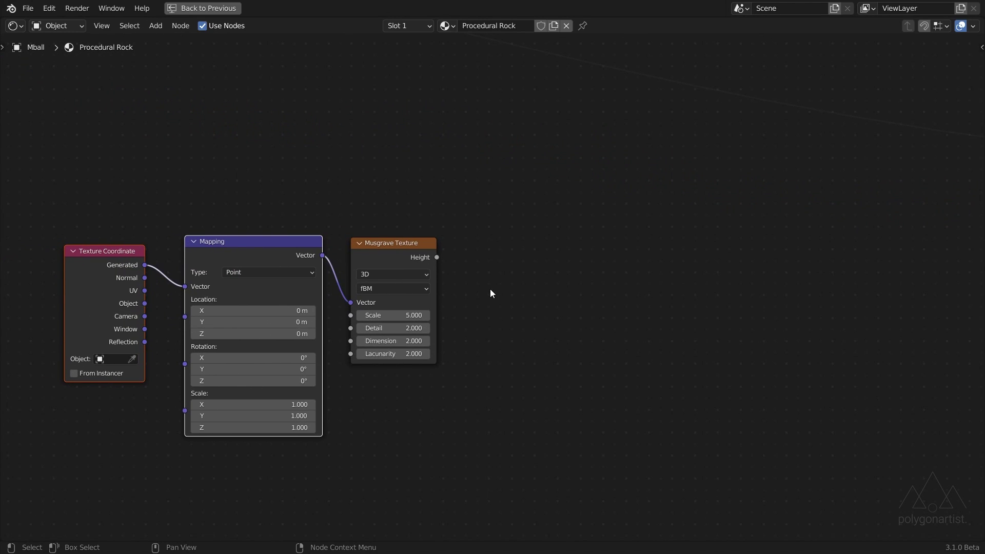
left_click(417, 288)
left_click(414, 313)
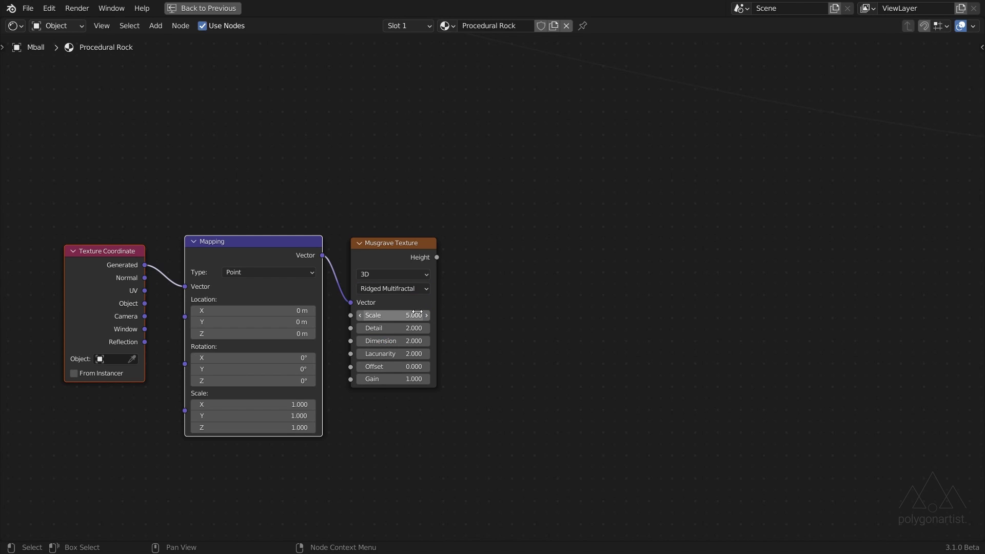
- Add a ColorRamp node after the Musgrave Texture and connect the texture's Height to the ramp's Fac
key("shift+a")
left_click(511, 304)
type("color")
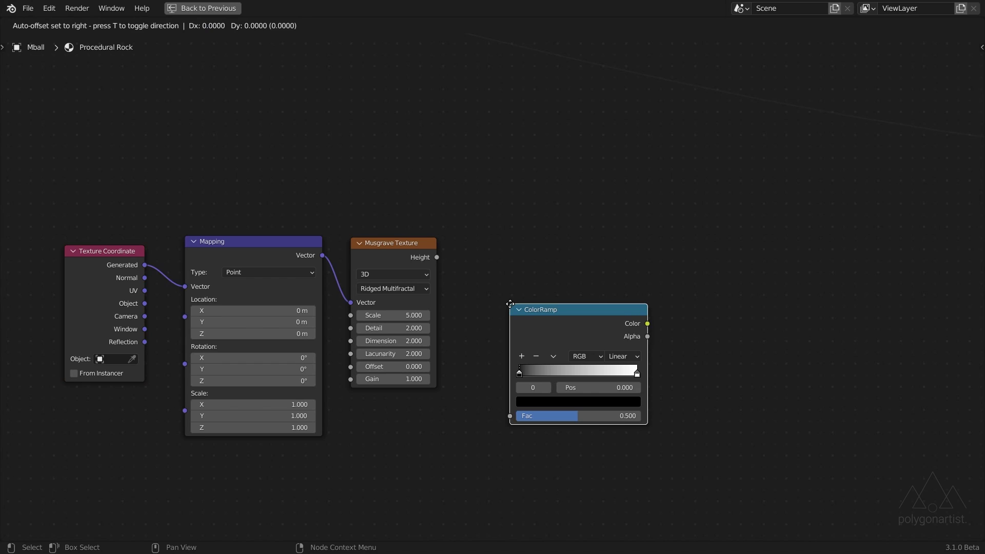
left_click(544, 229)
left_click_drag(437, 257, 546, 341)
- Add a Displacement node between the ColorRamp and the Material Output
middle_click_drag(821, 286, 319, 334)
key("shift+a")
left_click(318, 334)
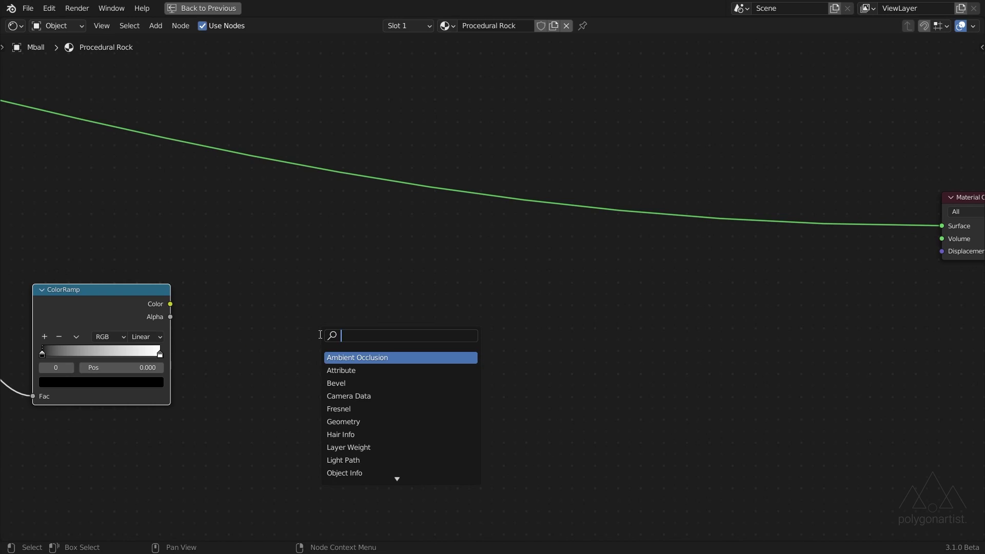
type("di")
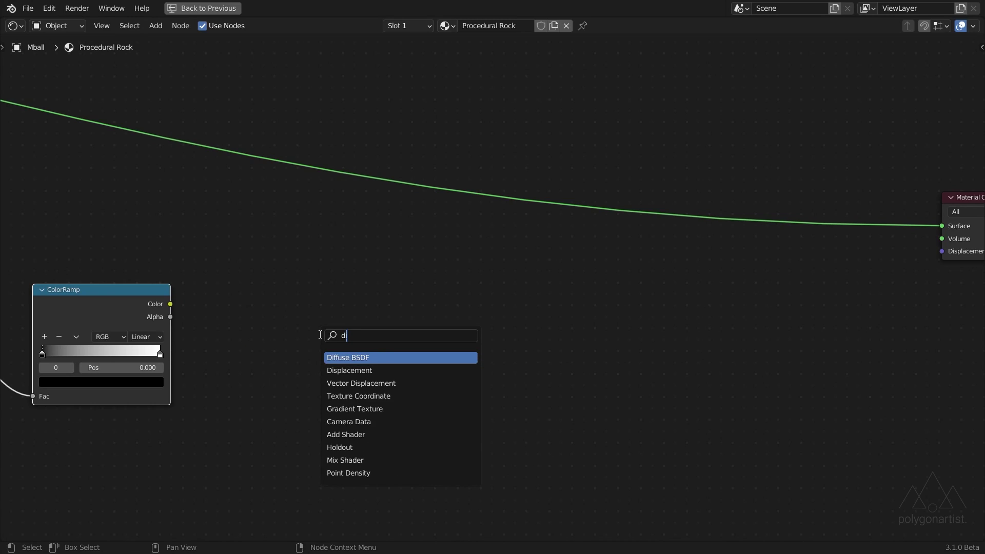
type("s")
key("Return")
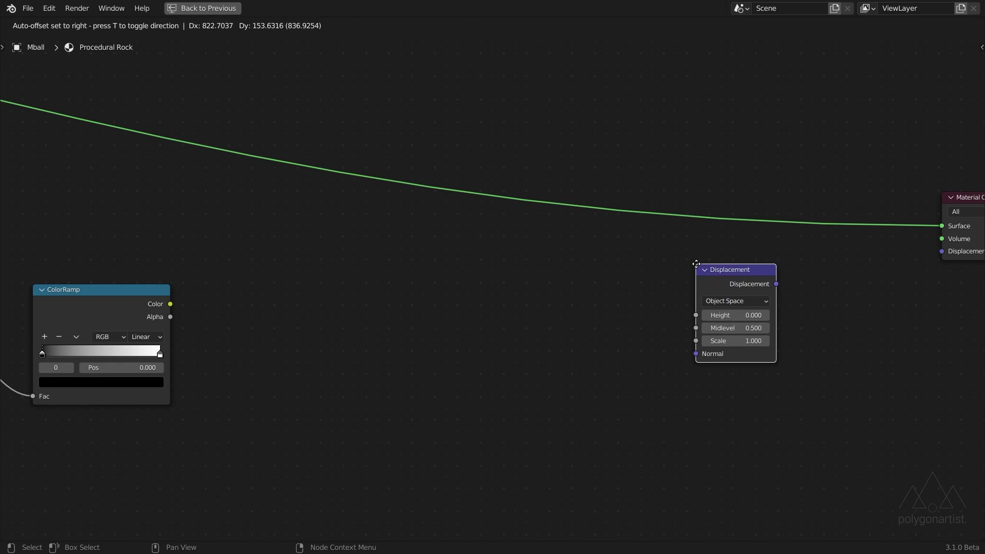
left_click(699, 261)
- Connect the Displacement node to the Material Output's Displacement and the ColorRamp's Color to the Displacement node's Scale
middle_click_drag(907, 245, 582, 286)
left_click_drag(447, 322, 609, 291)
middle_click_drag(347, 453, 592, 372)
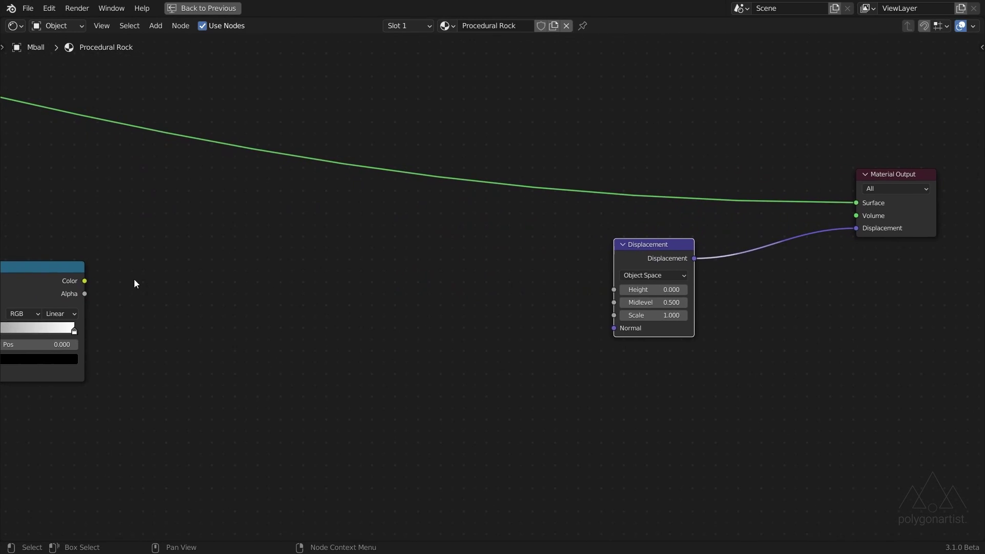
left_click_drag(85, 281, 612, 315)
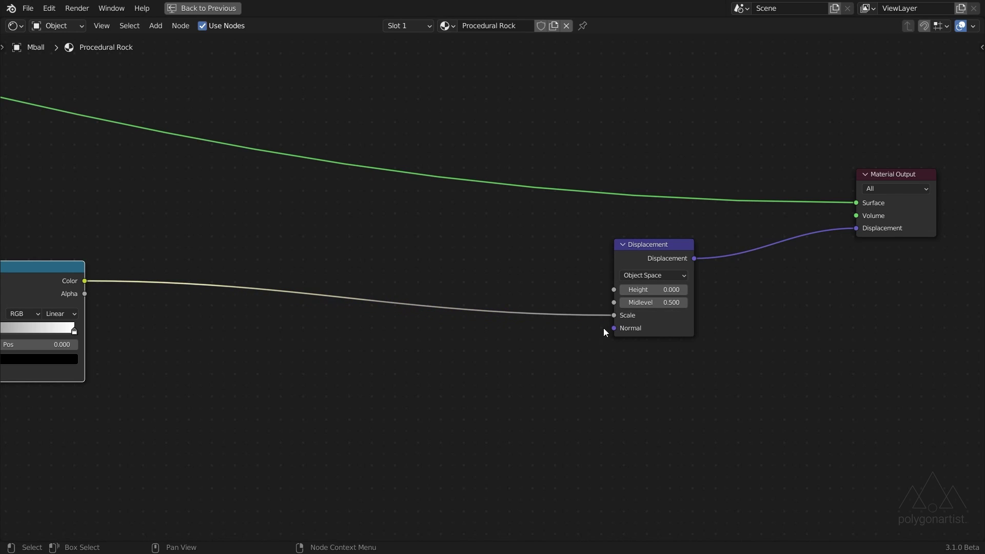
- Set the Displacement node's Height to 1.5 and its Midlevel to 0
middle_click_drag(567, 377, 433, 393)
scroll(519, 339, "up", 3)
left_click(547, 314)
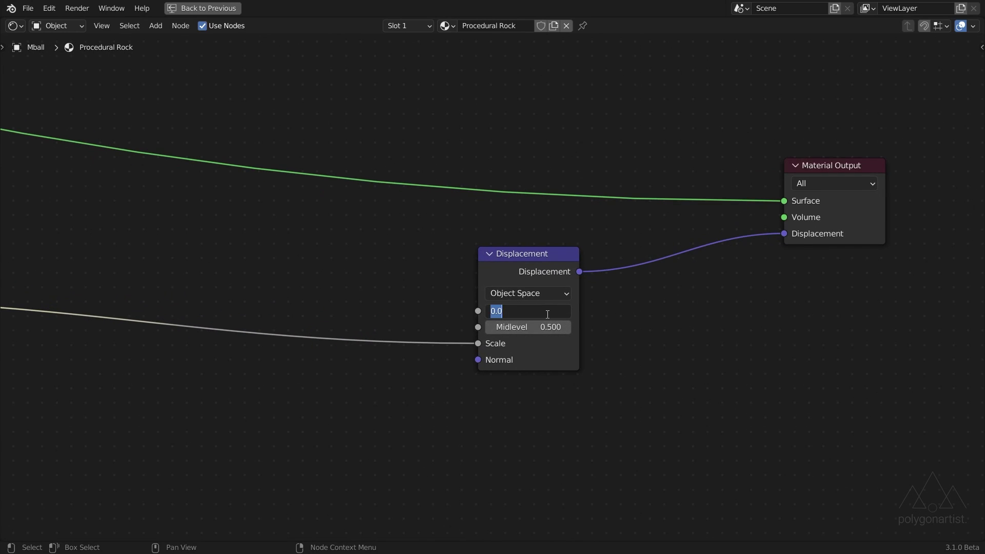
type("1.5")
key("Tab")
type("0")
key("Return")
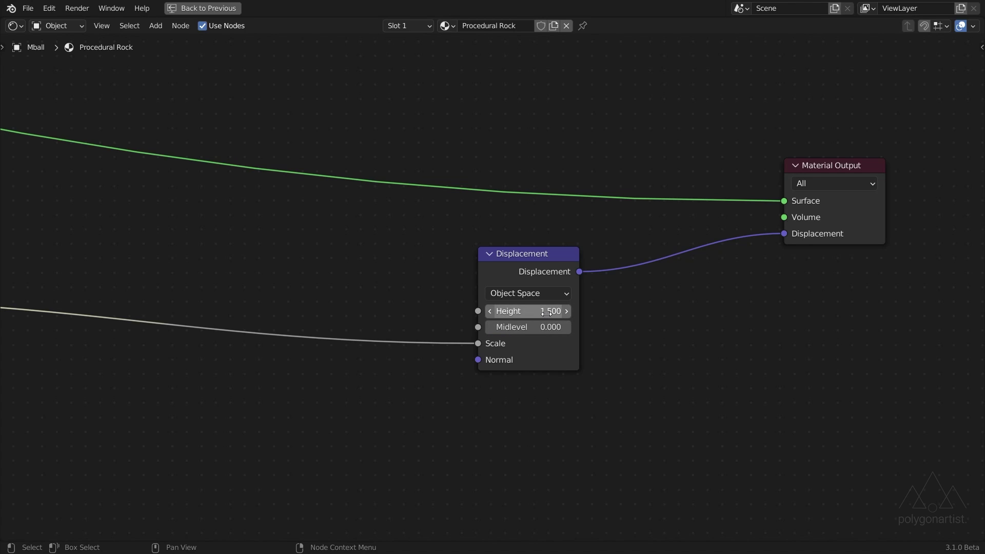
- Set the Procedural Rock material's surface displacement method to Displacement and Bump
left_click(555, 254)
key("n")
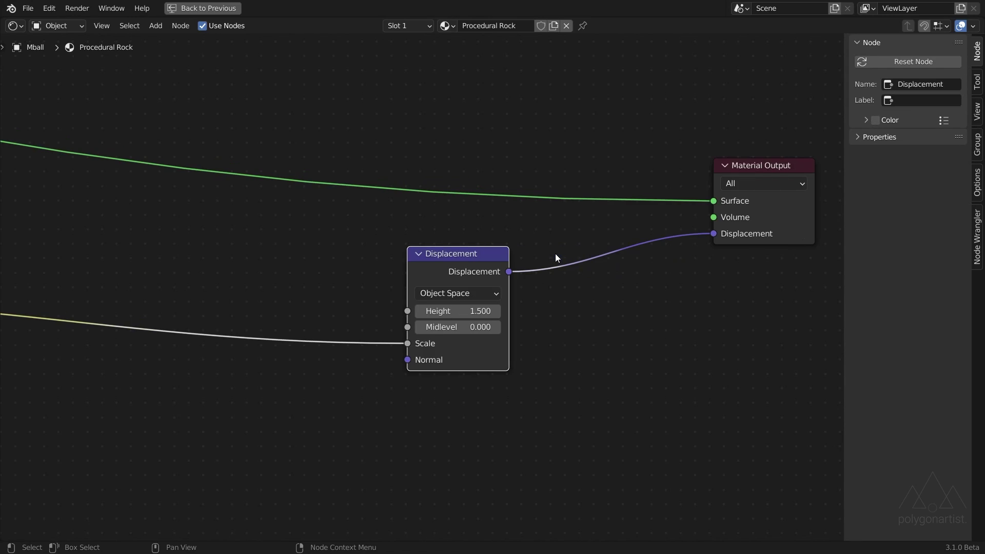
left_click(976, 184)
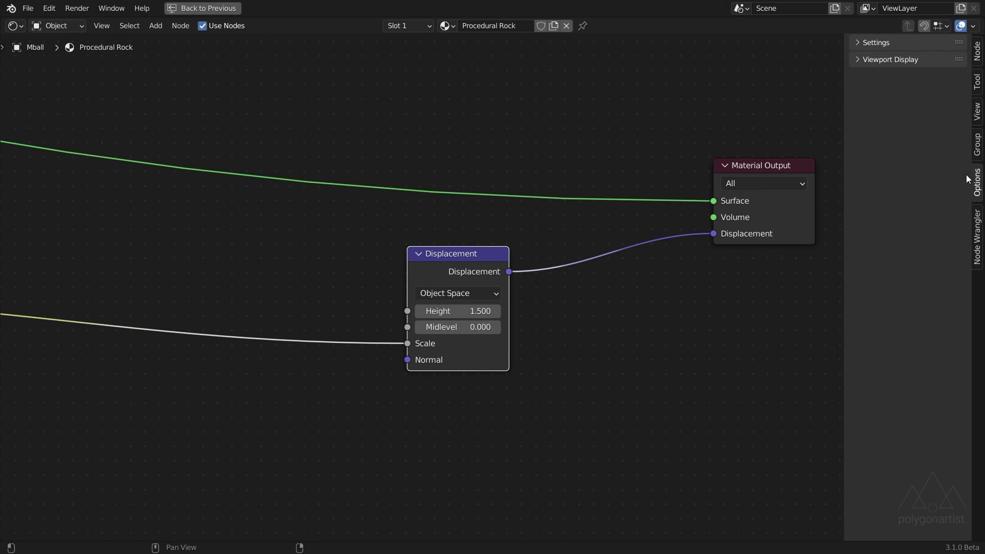
left_click(880, 43)
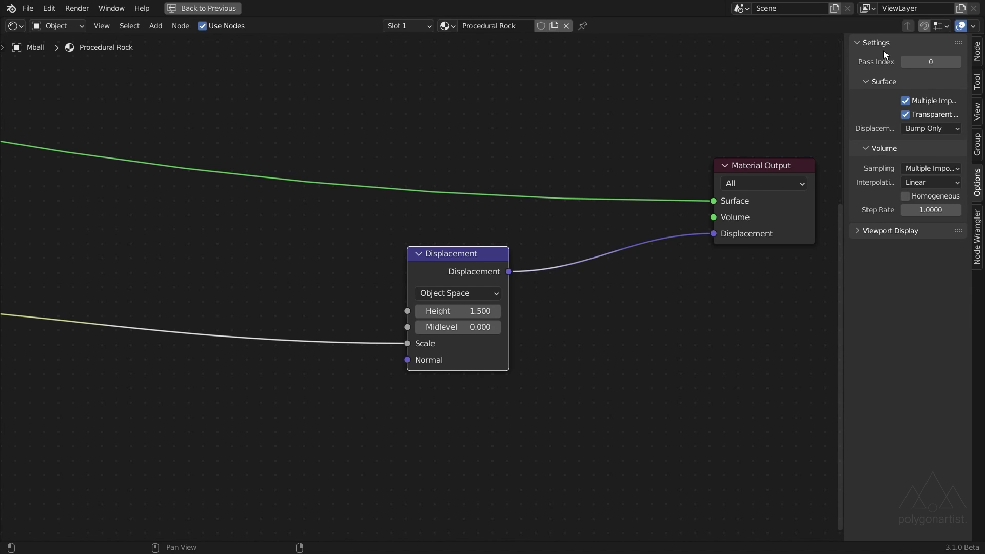
left_click(937, 130)
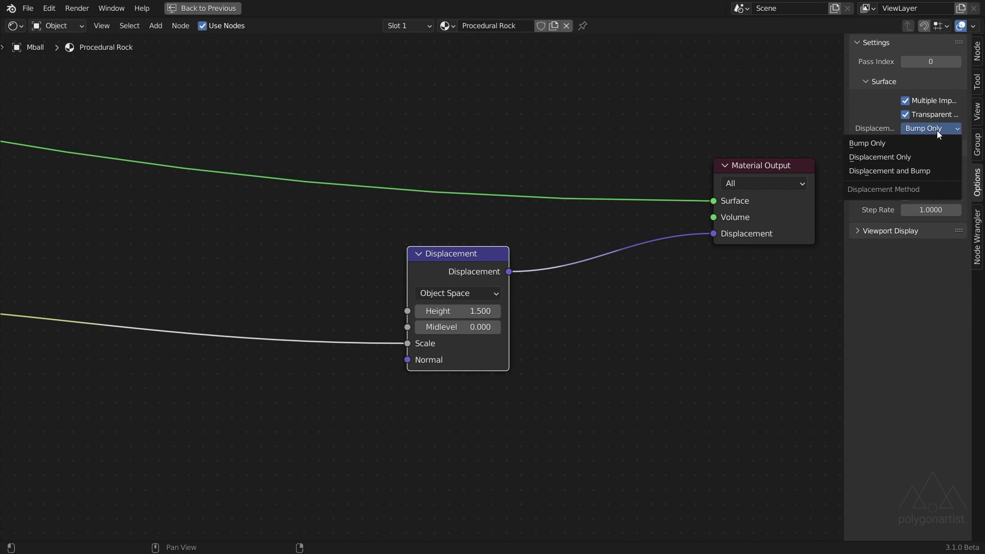
left_click(902, 170)
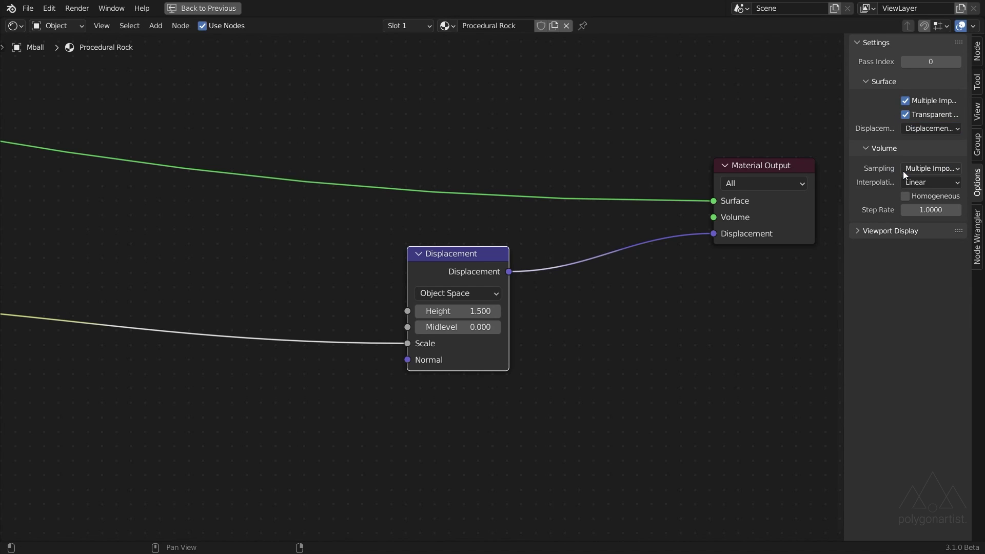
key("n")
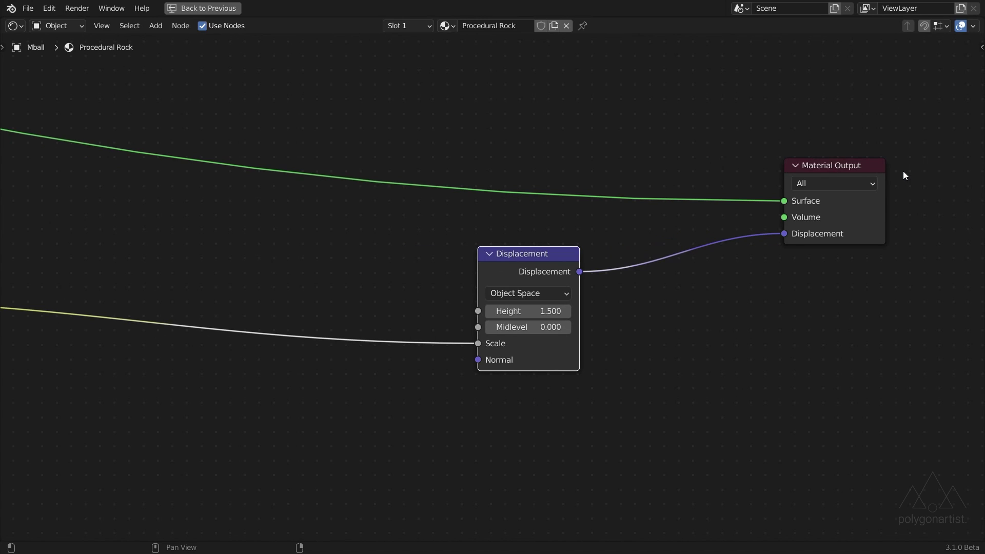
- Move the Musgrave Texture node further from the Mapping node to space out the node chain
scroll(731, 242, "down", 1)
middle_click_drag(200, 259, 31, 211)
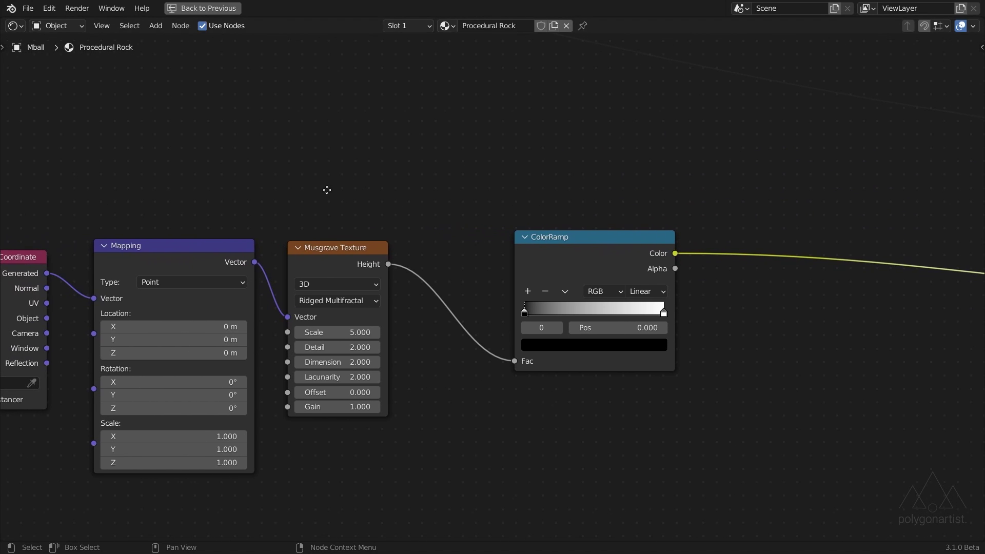
middle_click_drag(326, 190, 451, 188)
left_click_drag(450, 242, 490, 238)
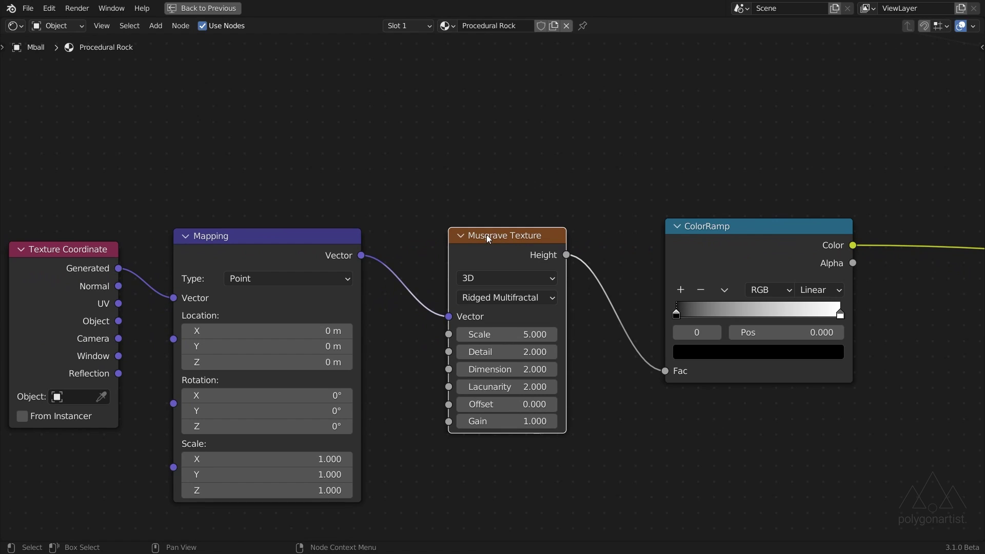
- Restore the split workspace layout and switch the 3D viewport to Rendered shading
key("ctrl+space")
scroll(414, 29, "down", 5)
left_click(436, 26)
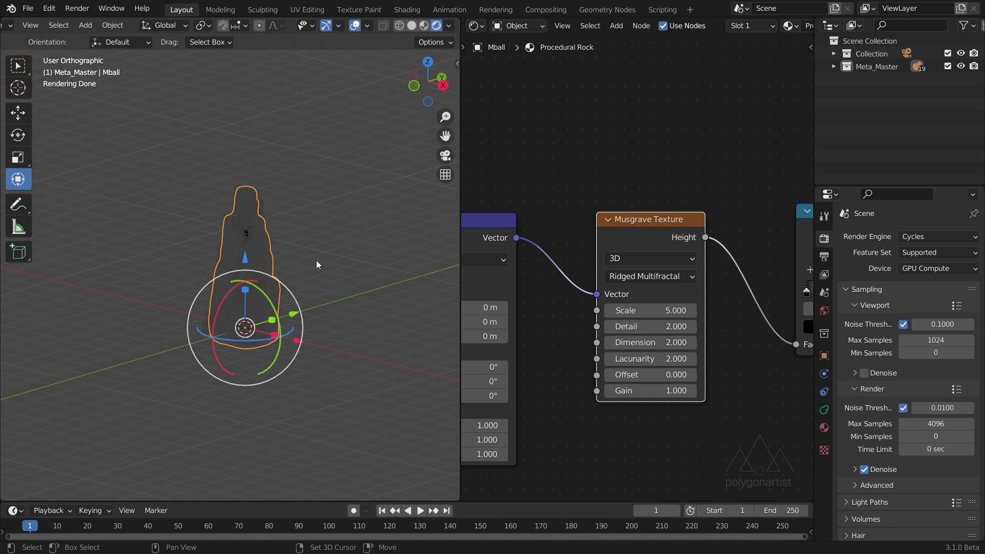
- Add a Sun light rotated by about 60° and move it into the collection named Collection
key("shift+a")
mouse_move(277, 415)
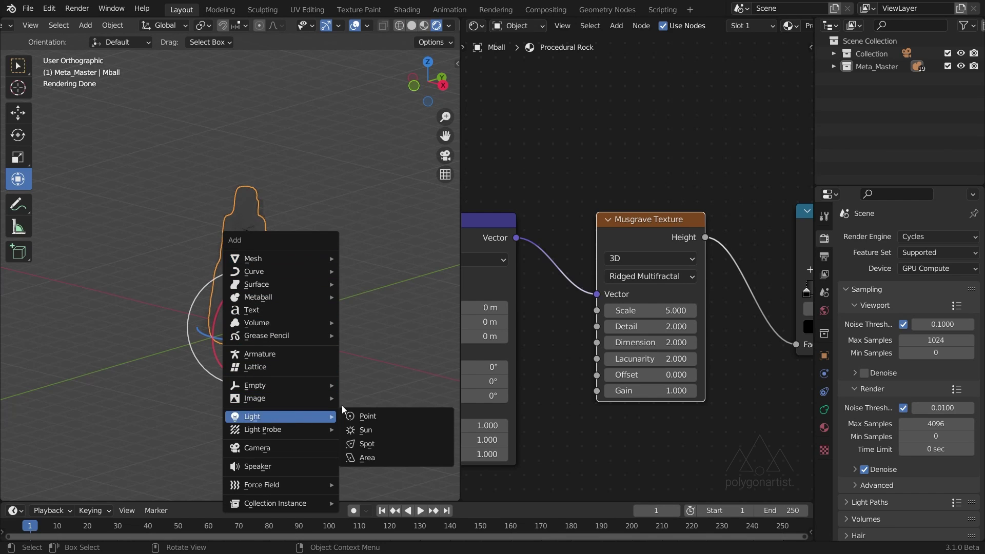
left_click(365, 429)
key("r")
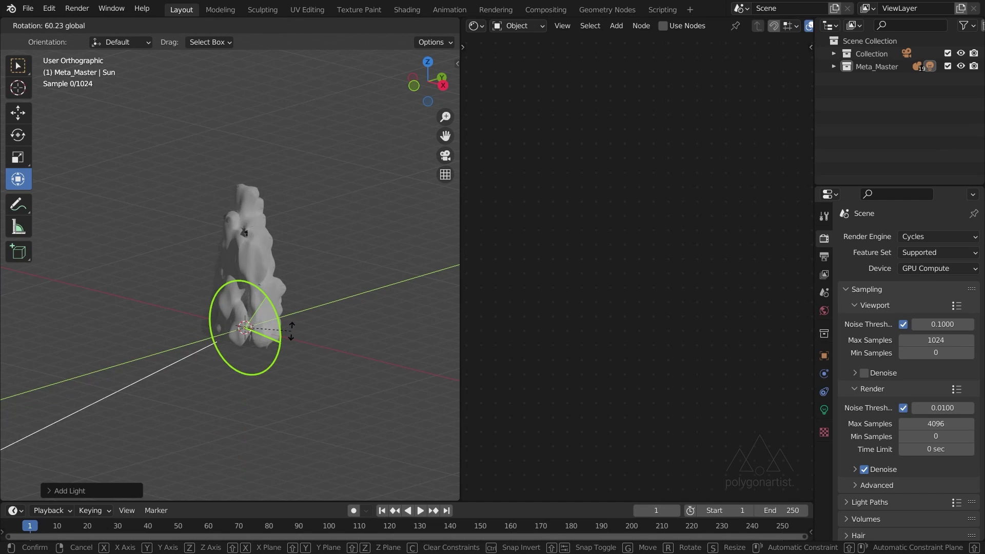
left_click(288, 329)
key("m")
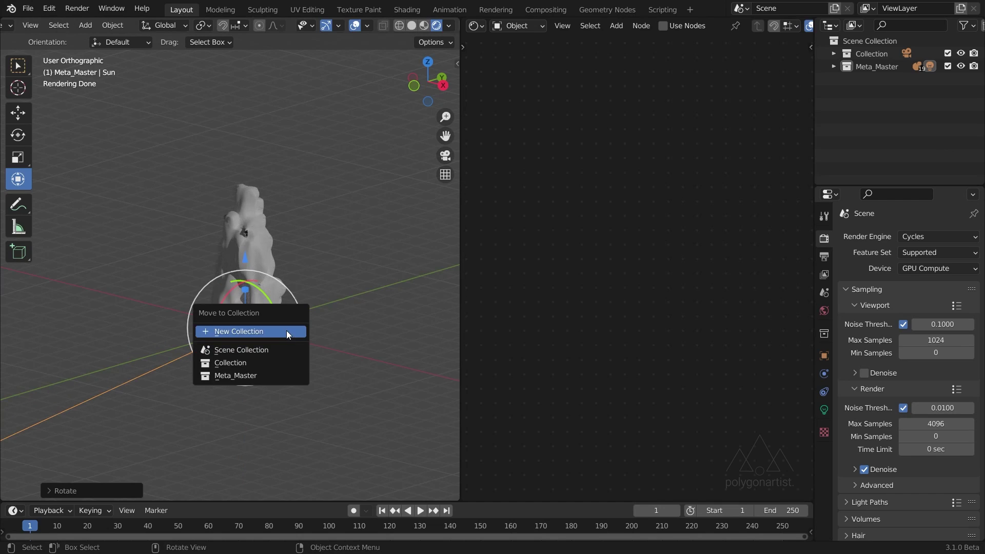
left_click(269, 362)
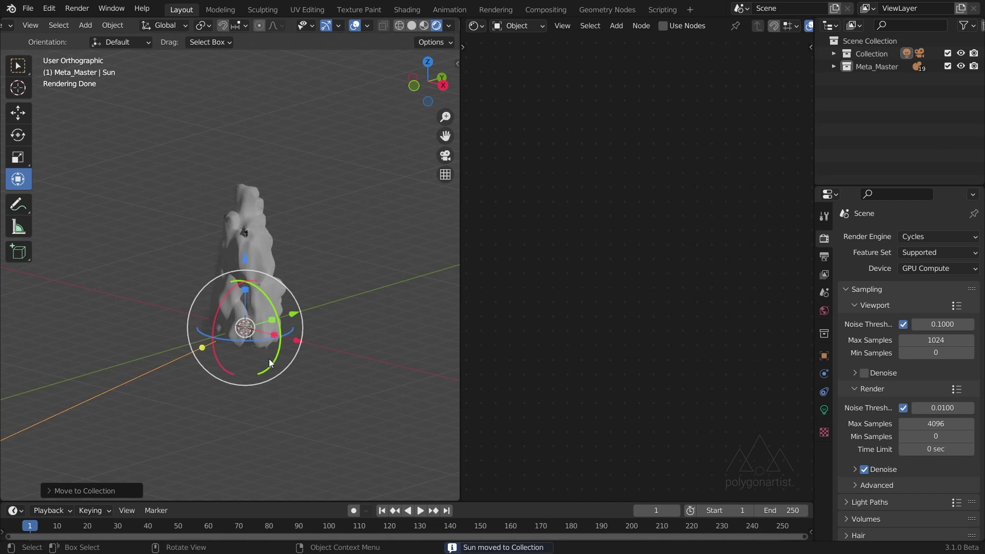
- Reselect the metaball pillar and set its Musgrave Texture to Scale 4.5, Detail 15 and Dimension 0.6
left_click(263, 263)
scroll(653, 287, "up", 3)
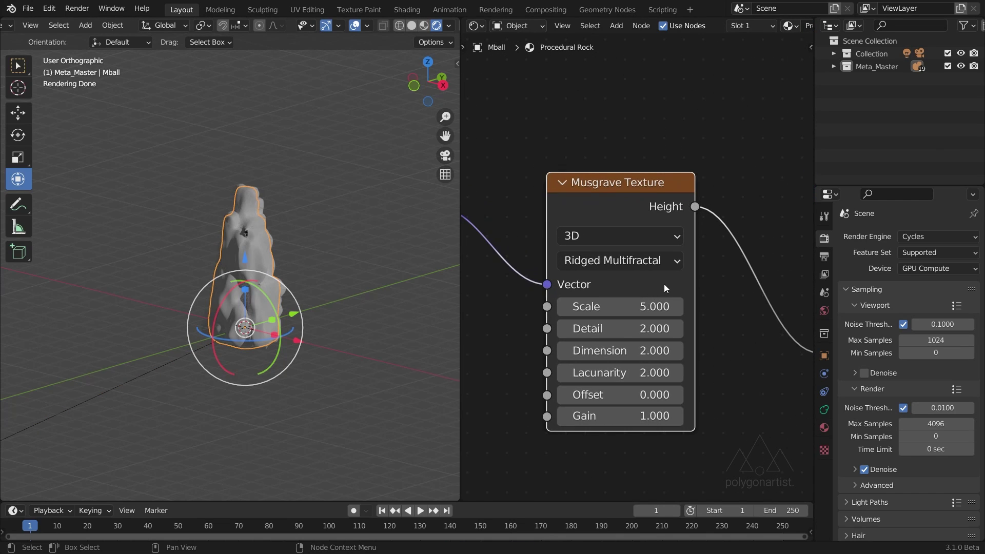
left_click(647, 308)
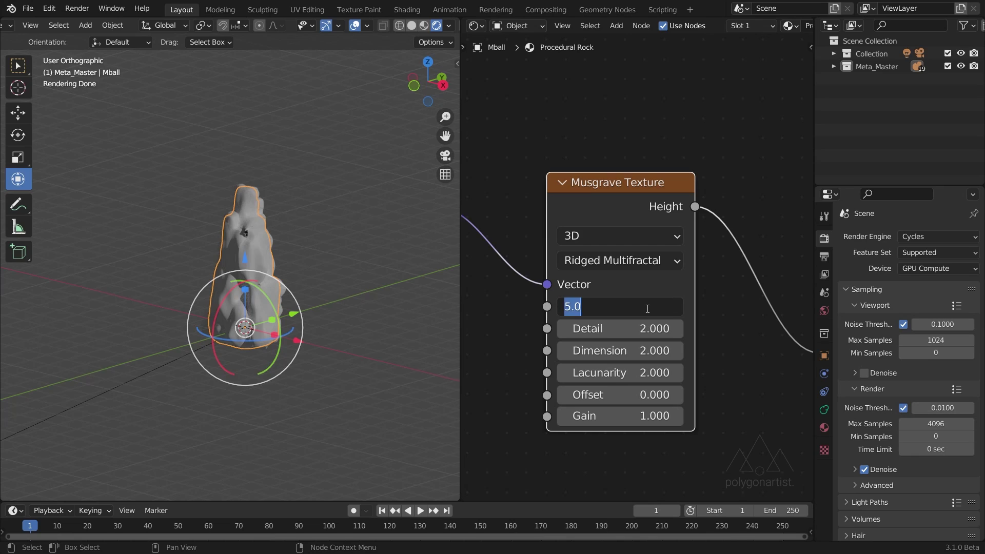
type("4.5")
key("Tab")
type("15")
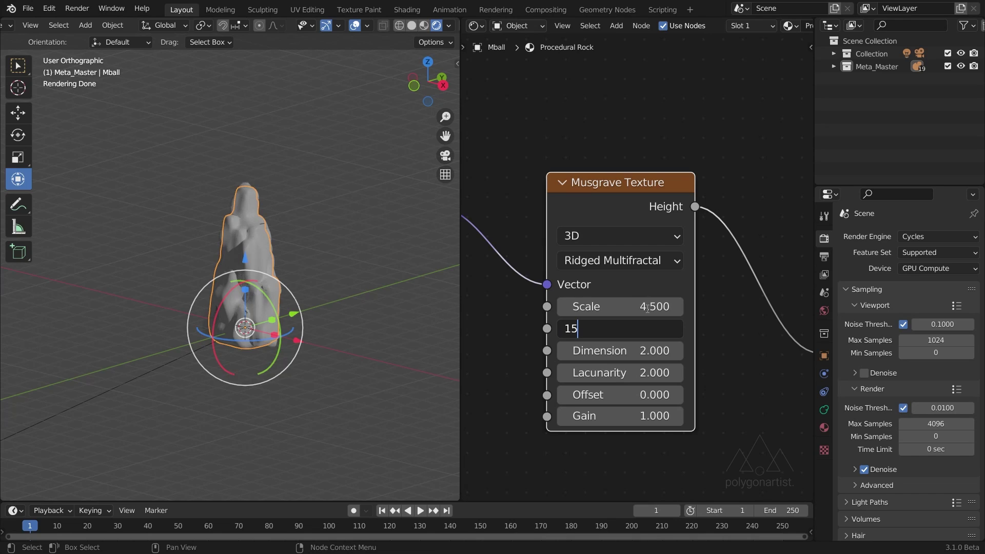
key("Tab")
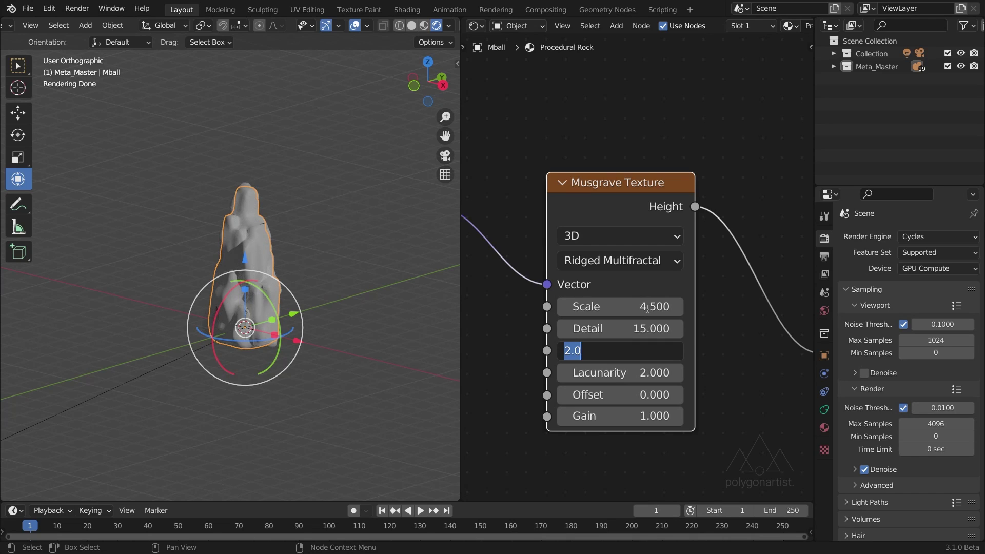
type(".6")
key("Tab")
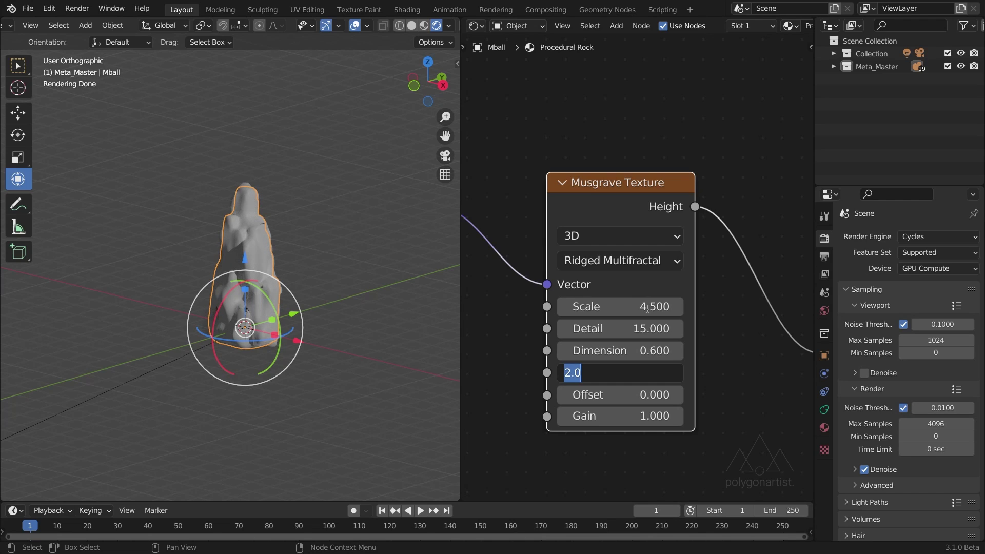
- Set the Musgrave Texture's Offset to 0.2 and its Gain to 40
key("Tab")
type(".2")
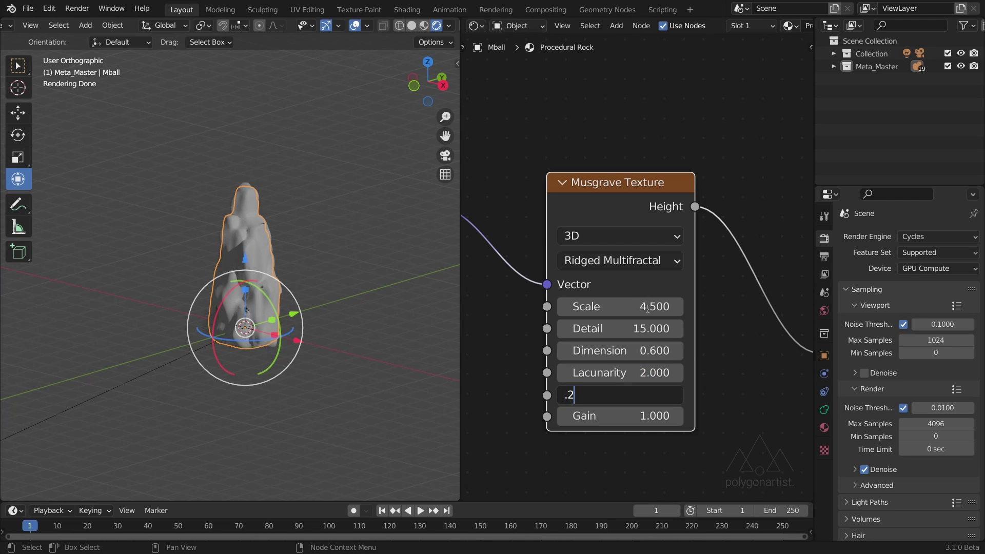
key("Tab")
type("40")
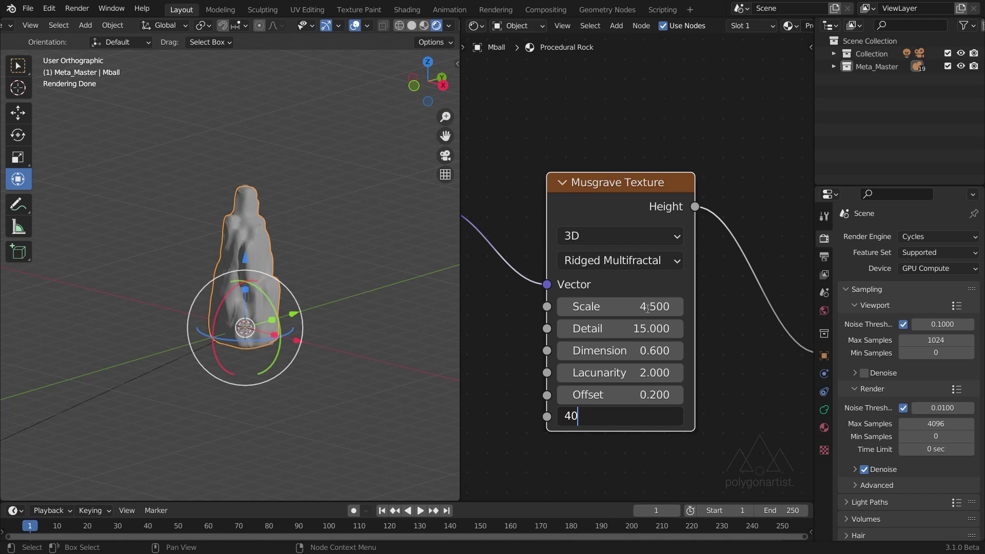
key("Return")
- Move the ColorRamp's white stop to position 0.702 to strengthen the rock displacement
scroll(282, 276, "up", 7)
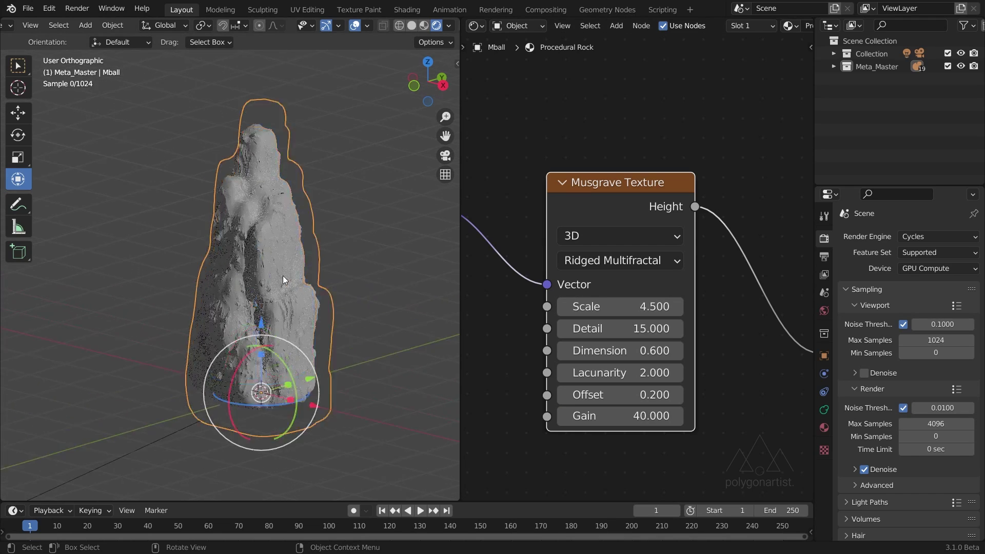
middle_click_drag(202, 275, 317, 317)
scroll(317, 321, "up", 2)
middle_click_drag(737, 361, 461, 344)
mouse_move(571, 296)
left_mouse_down()
mouse_move(620, 298)
mouse_move(564, 306)
left_mouse_up()
left_click_drag(779, 296, 719, 300)
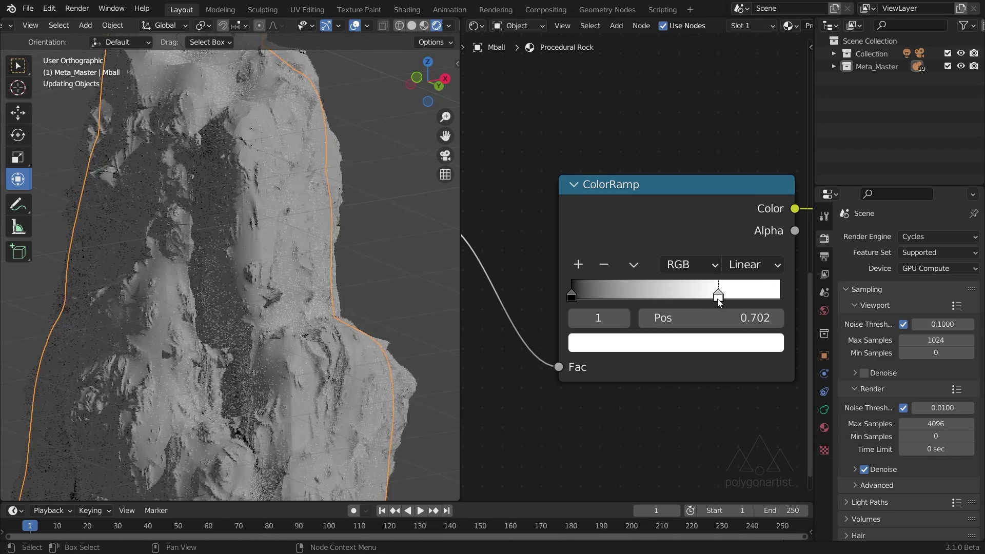
scroll(711, 311, "down", 1)
scroll(712, 311, "down", 5)
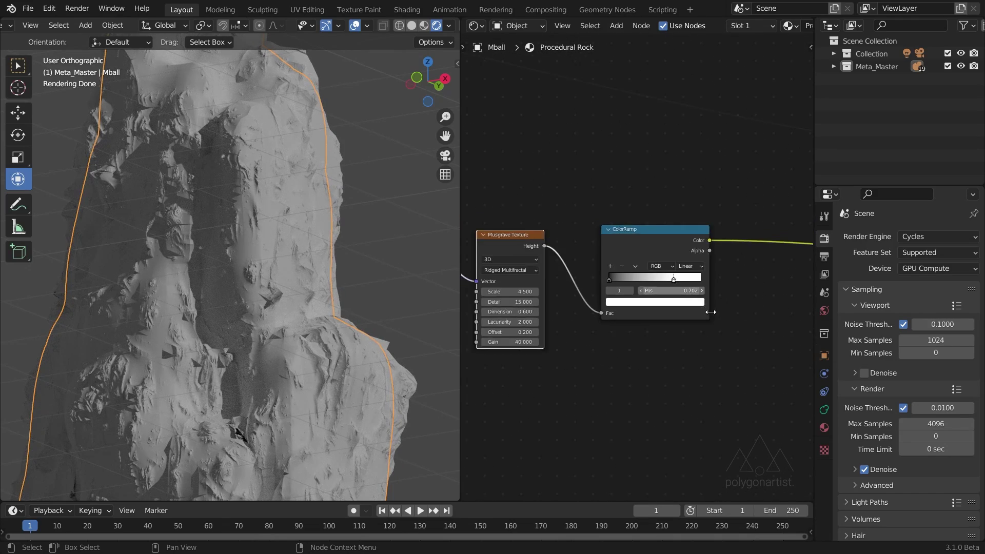
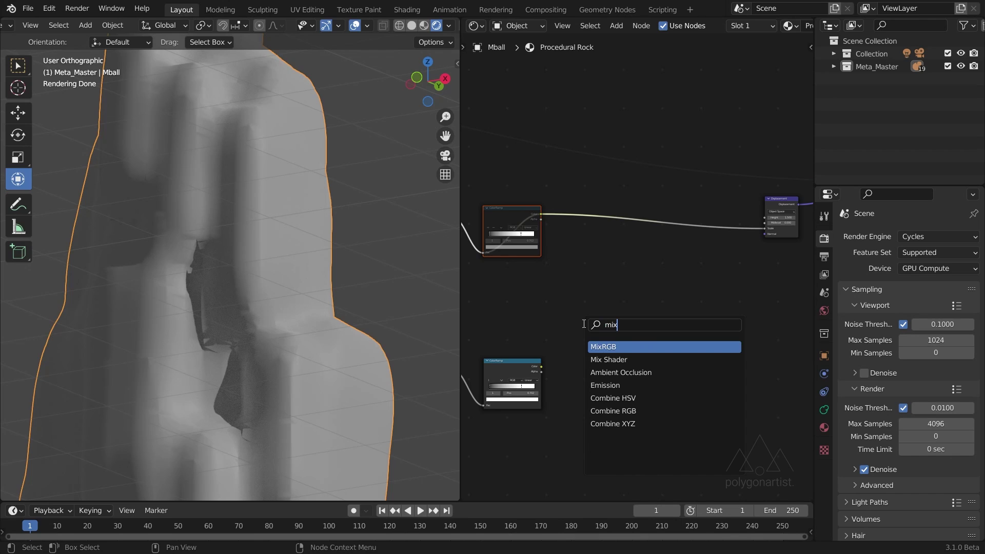
- Insert a MixRGB node between the upper ColorRamp and the Displacement node, and connect the lower ColorRamp's Color to its Color2
key("Return")
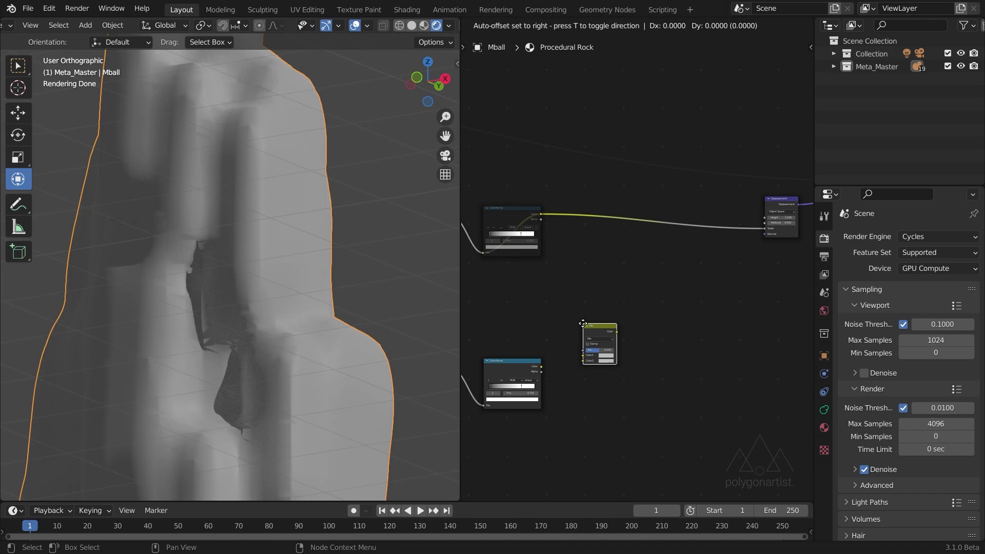
left_click(636, 216)
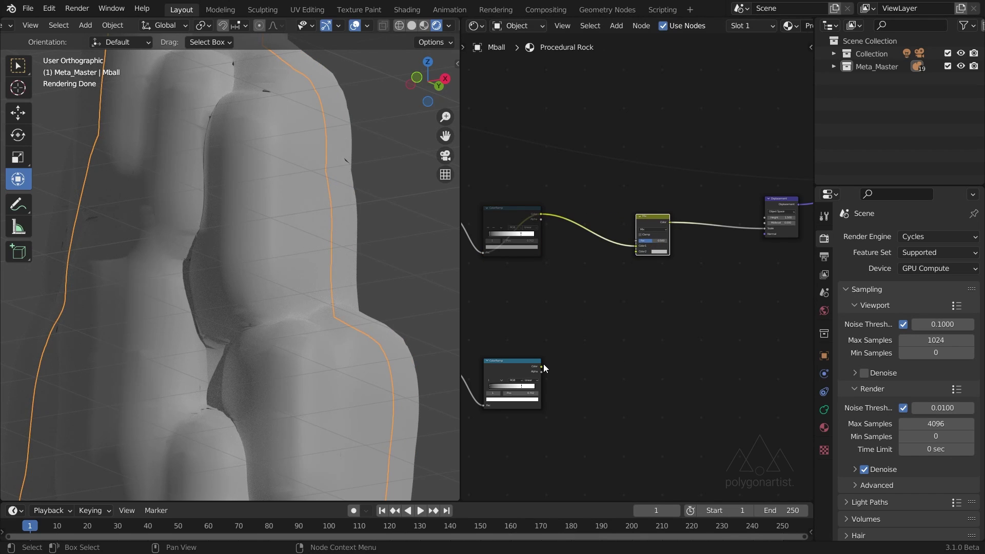
left_click_drag(541, 366, 635, 252)
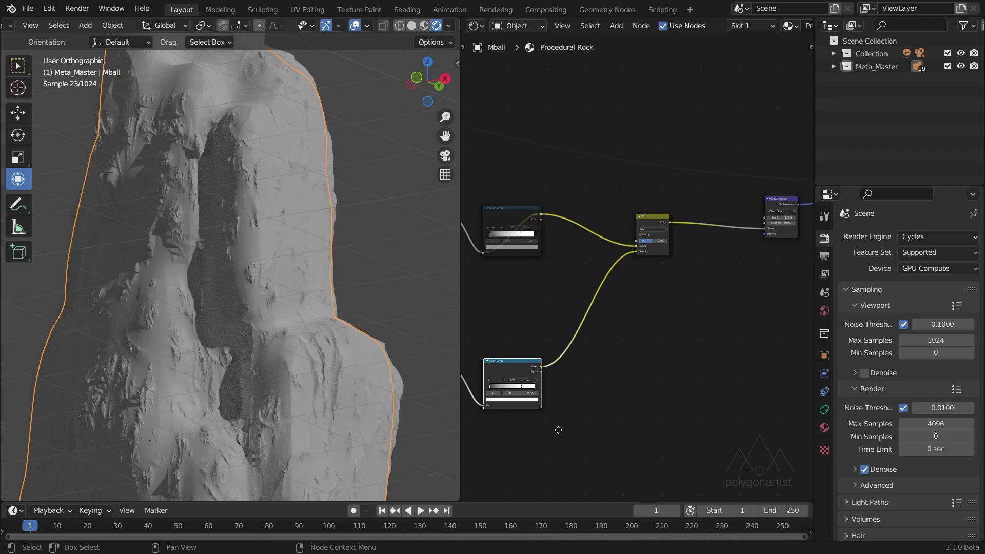
- Feed the lower chain's Mapping node from the Texture Coordinate's Object output instead of Generated
middle_click_drag(556, 430, 626, 382)
scroll(626, 381, "up", 5)
middle_click_drag(533, 206, 639, 193)
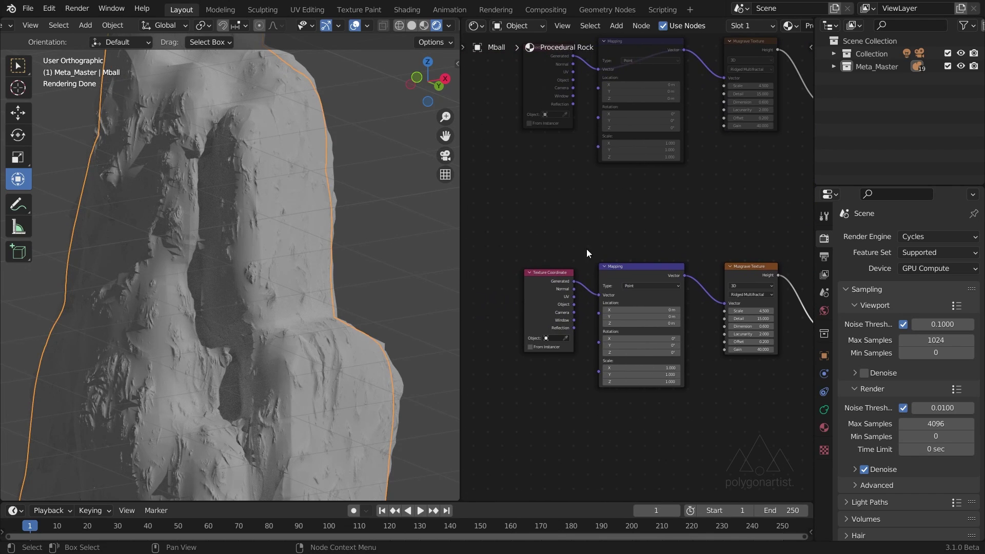
scroll(584, 249, "up", 4)
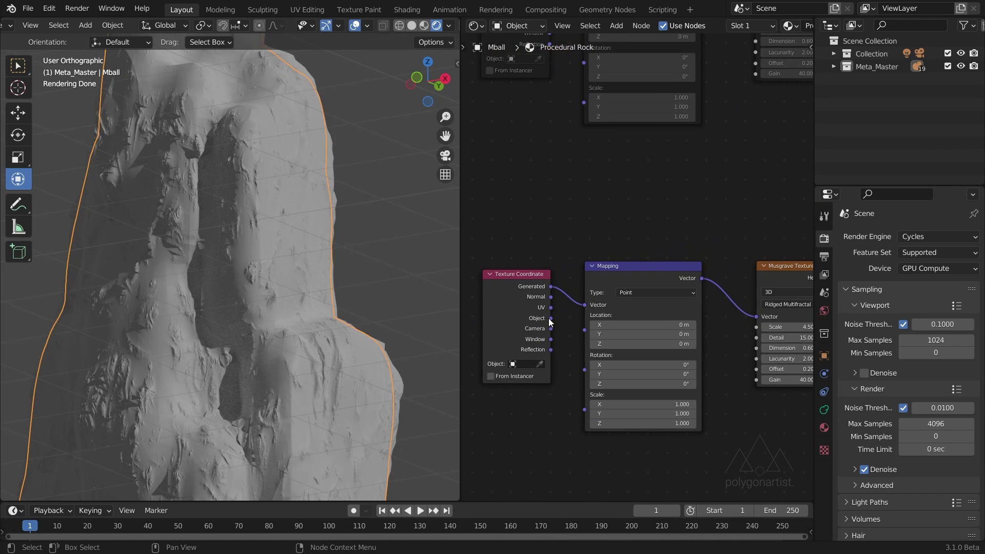
left_click_drag(551, 317, 585, 305)
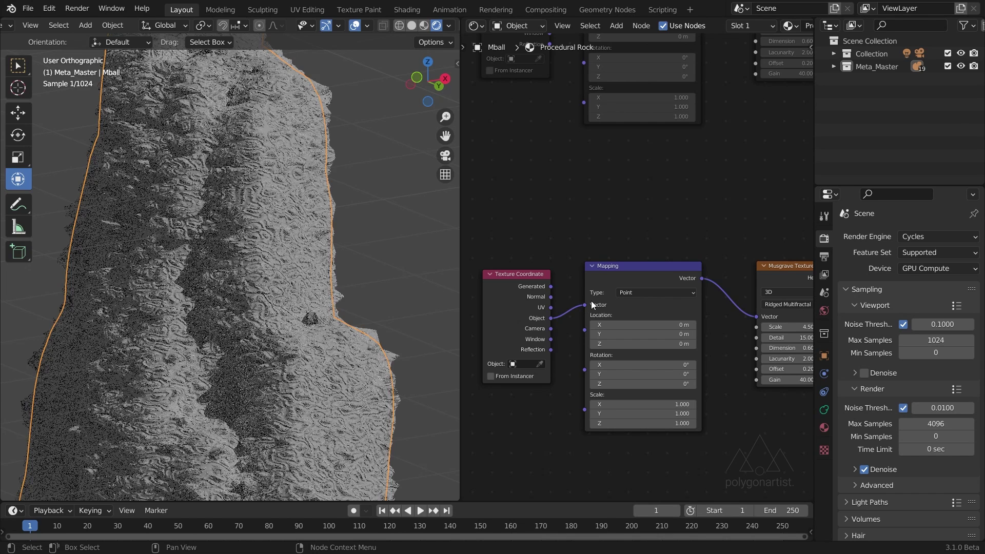
- Set the lower Mapping node's X scale to -0.3
middle_click_drag(750, 414, 686, 388)
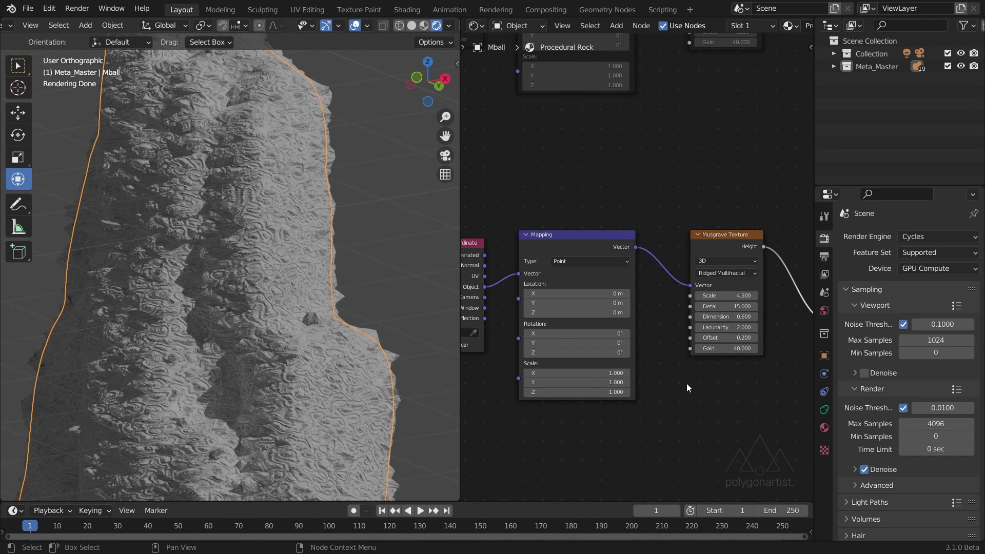
left_click(606, 374)
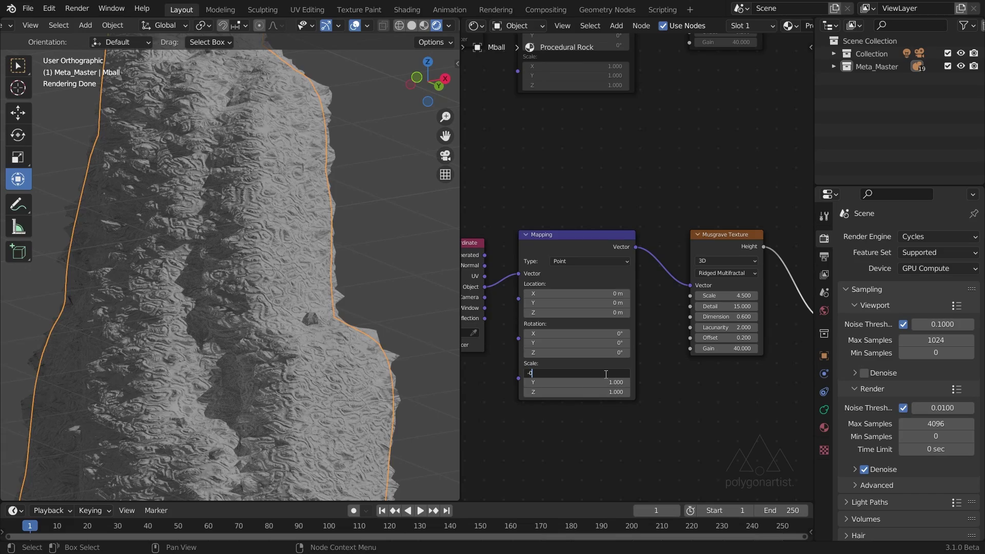
key("Return")
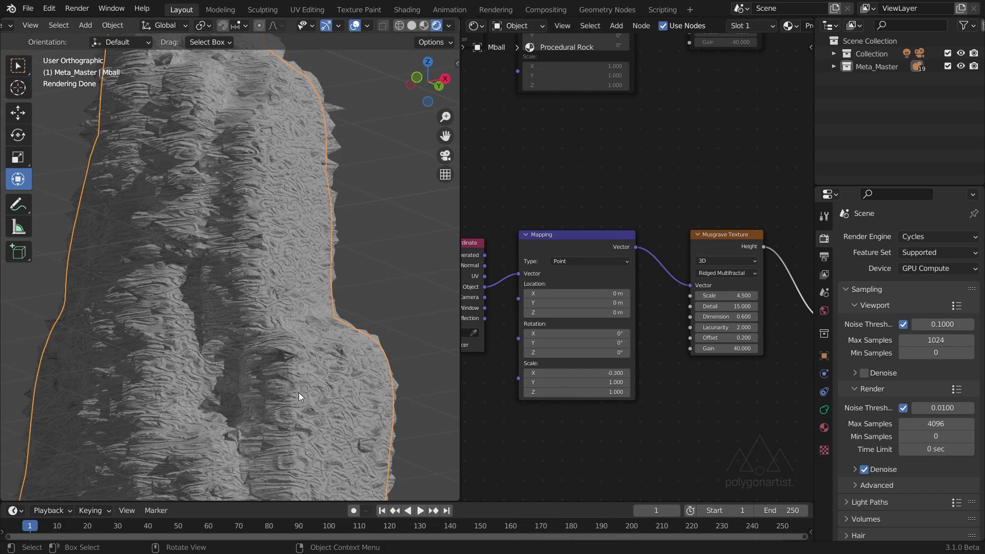
- Set the lower Musgrave Texture's Scale to 1 and its Dimension to 0.7
middle_click_drag(303, 370, 265, 283)
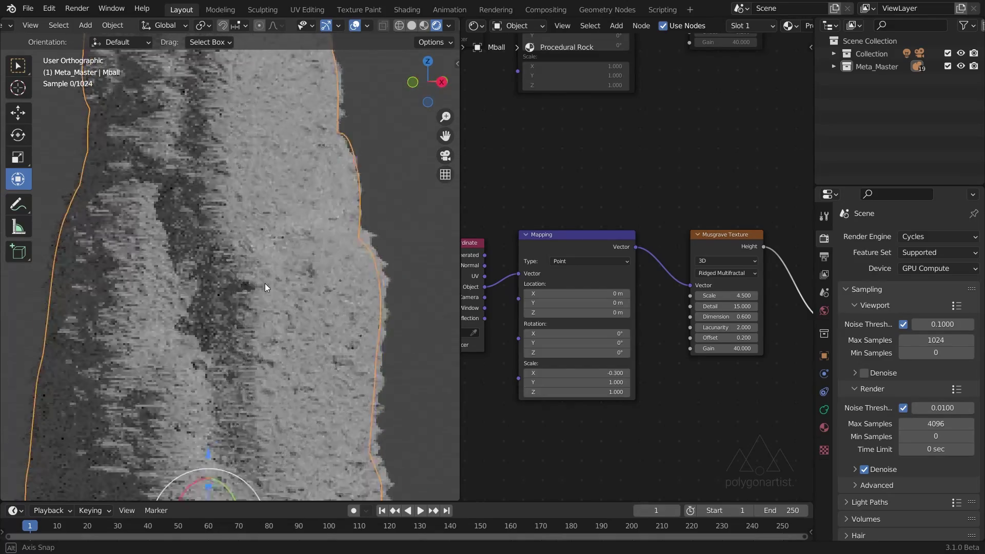
scroll(265, 283, "up", 2)
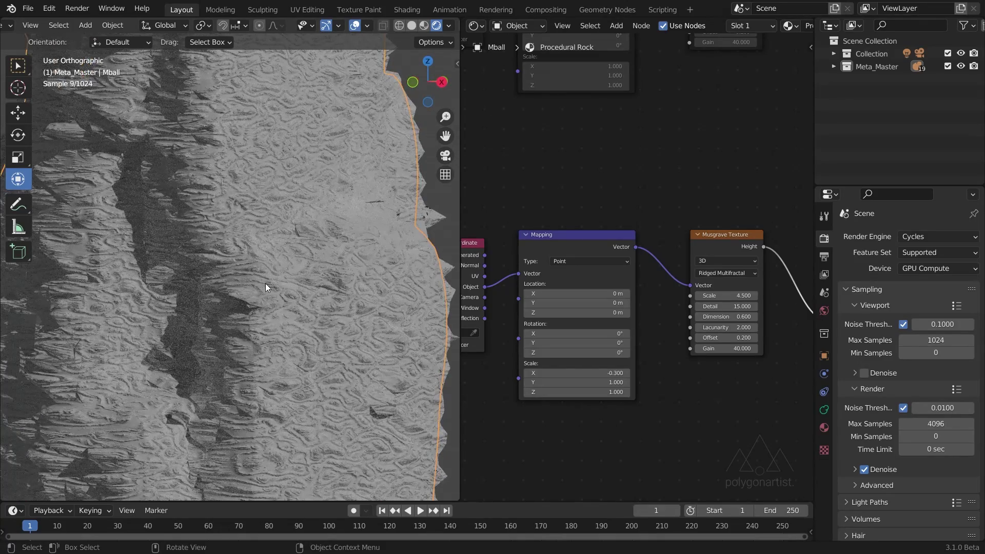
left_click(731, 297)
key("Return")
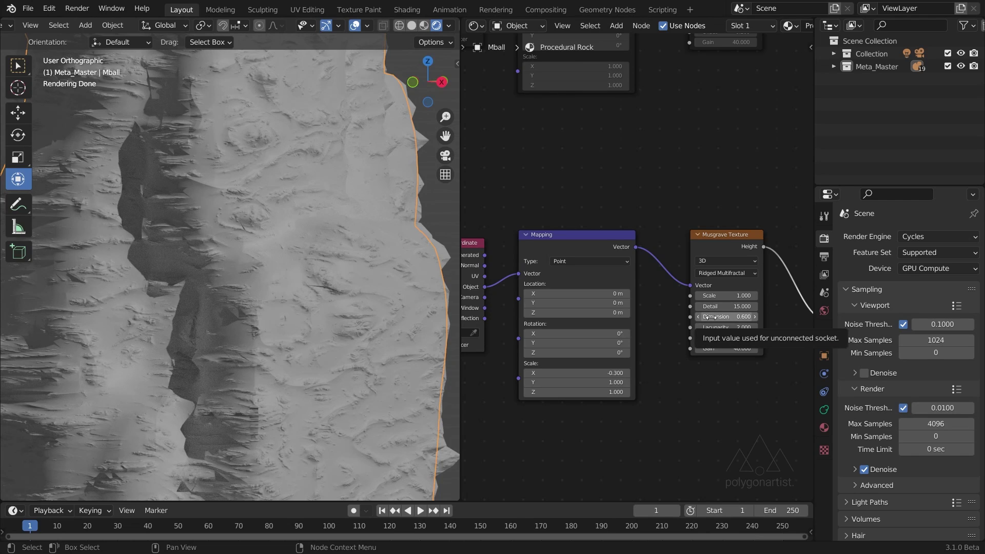
left_click(756, 317)
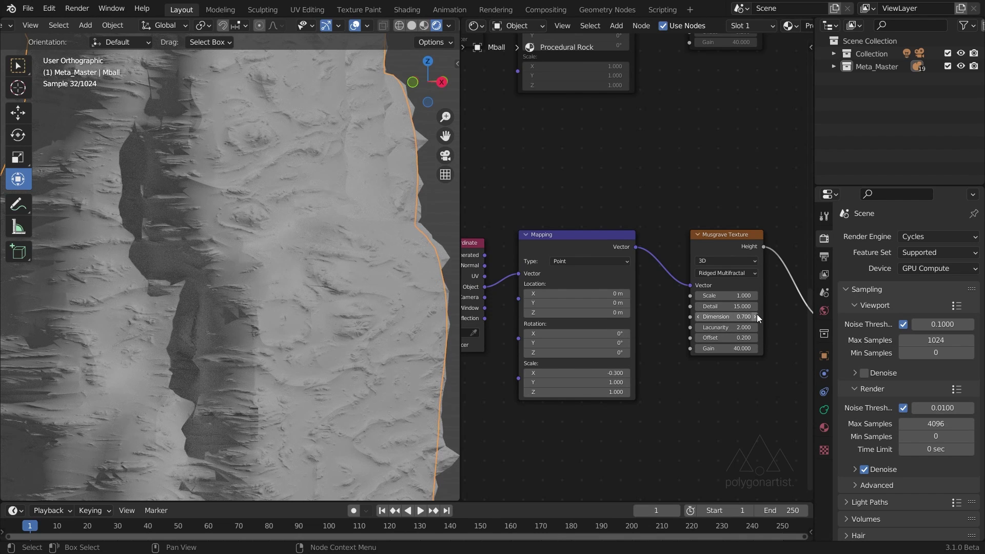
- Set the lower Musgrave Texture's Offset to 0.1 and its Gain to 75
scroll(741, 331, "up", 4)
middle_click_drag(740, 332, 618, 290)
scroll(621, 292, "up", 2)
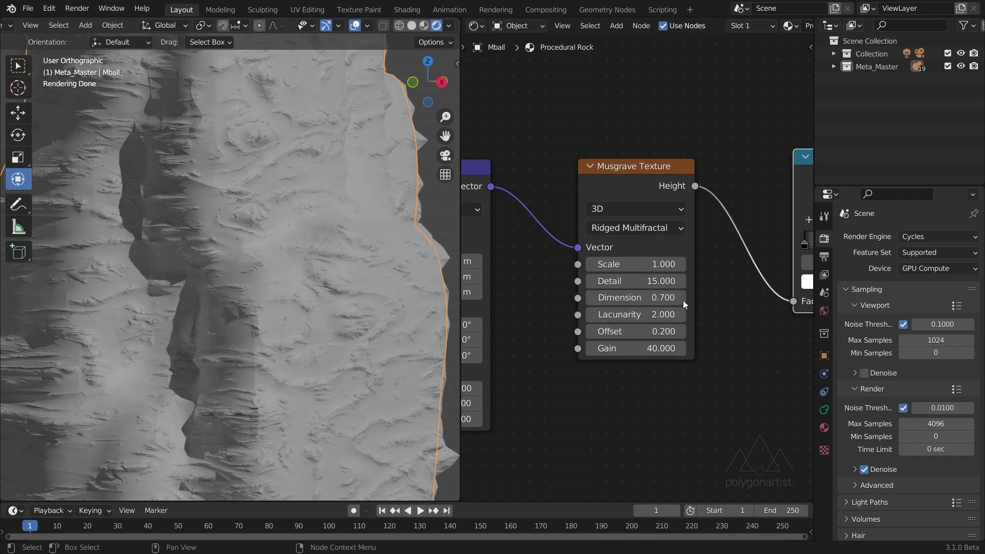
left_click(595, 331)
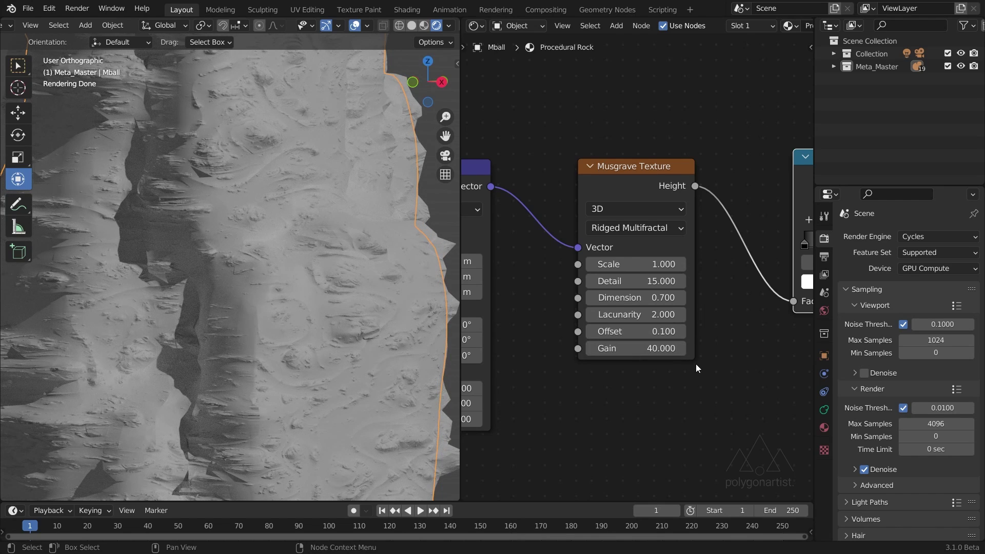
left_click(650, 349)
type("75")
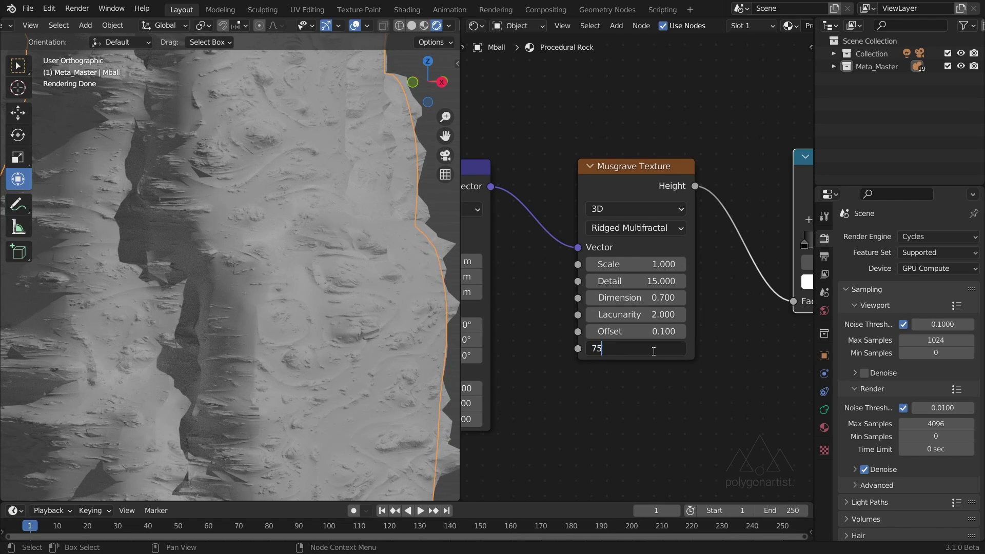
key("Return")
- Try an X scale of 0.3 on the lower Mapping node and compare the rock from another side
scroll(362, 319, "down", 3)
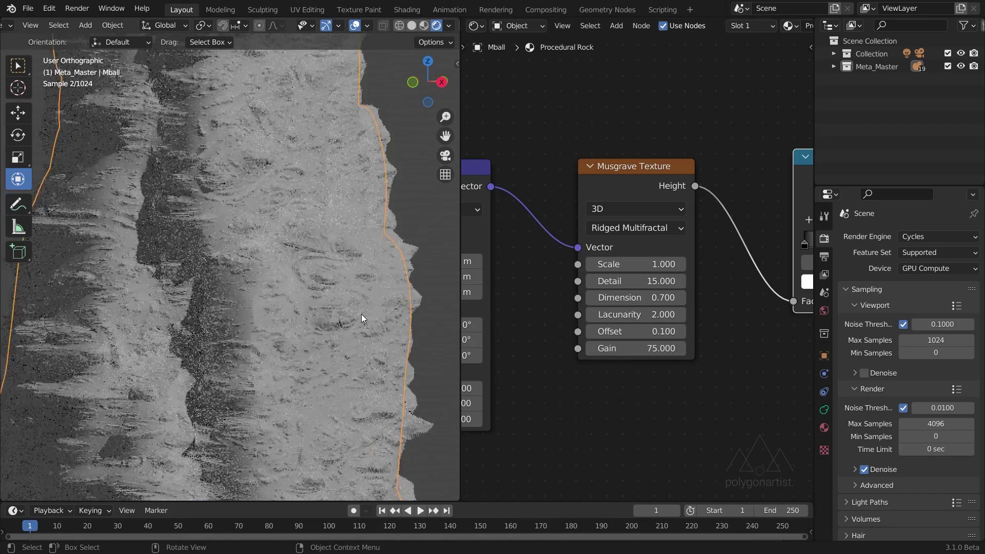
middle_click_drag(262, 317, 345, 308)
scroll(366, 309, "up", 2)
middle_click_drag(645, 371, 792, 348)
left_click(626, 365)
left_click(626, 365)
left_click(626, 365)
left_click(627, 365)
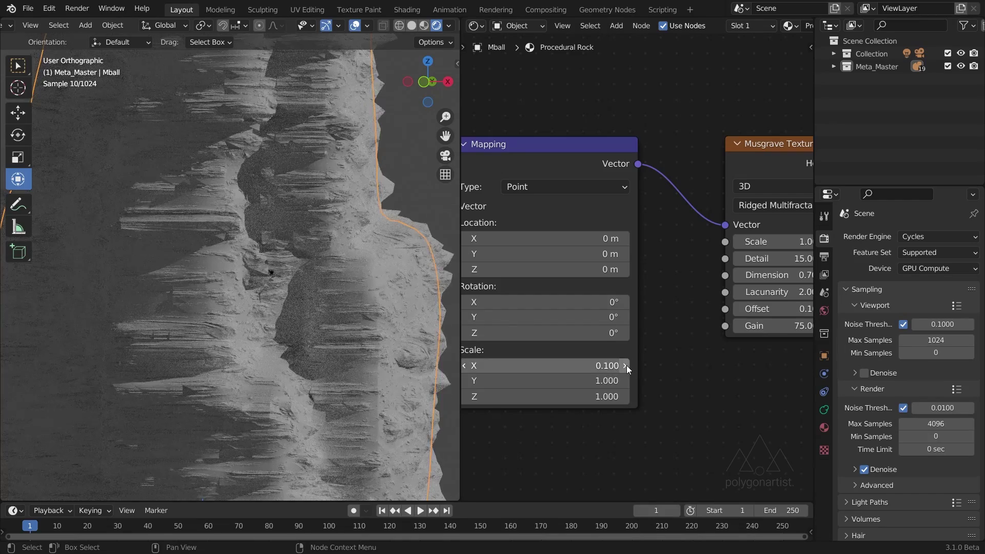
left_click(626, 365)
left_click(626, 365)
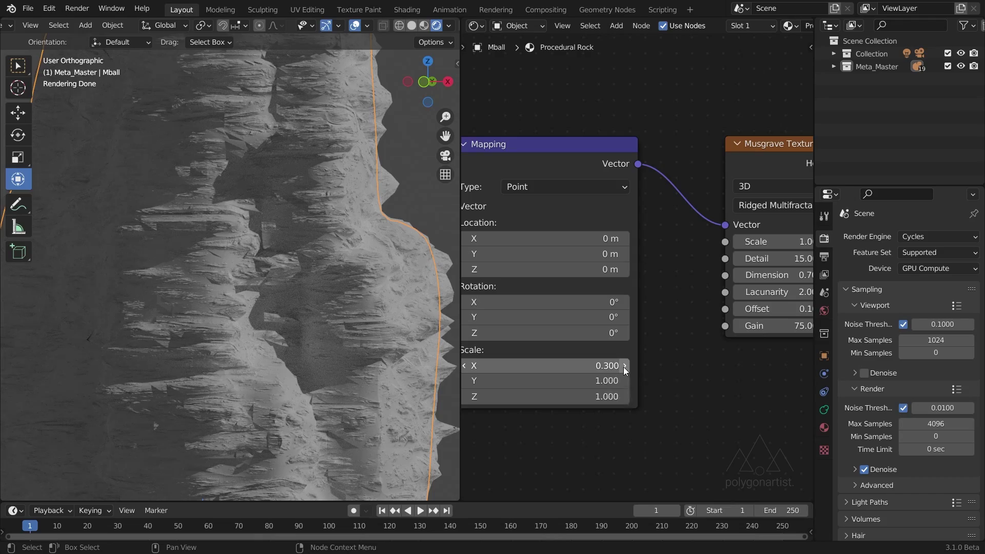
- Return the lower Mapping node's X scale to -0.3
middle_click_drag(221, 392, 196, 395)
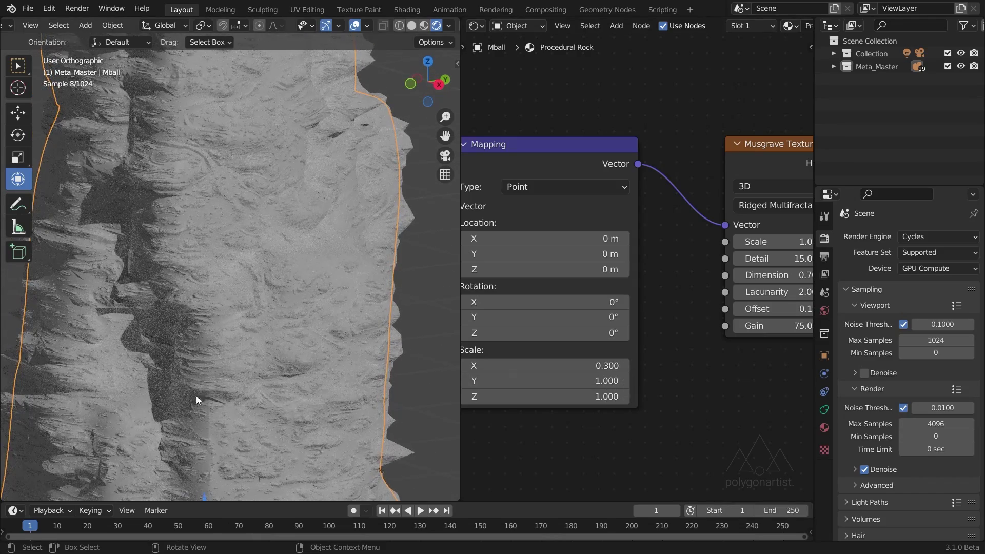
left_click(473, 365)
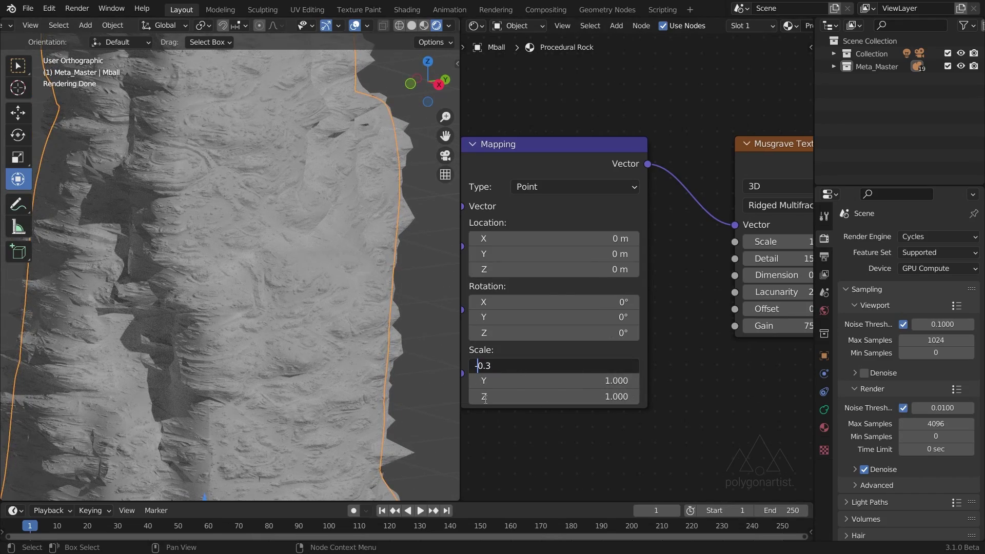
type("-")
key("Return")
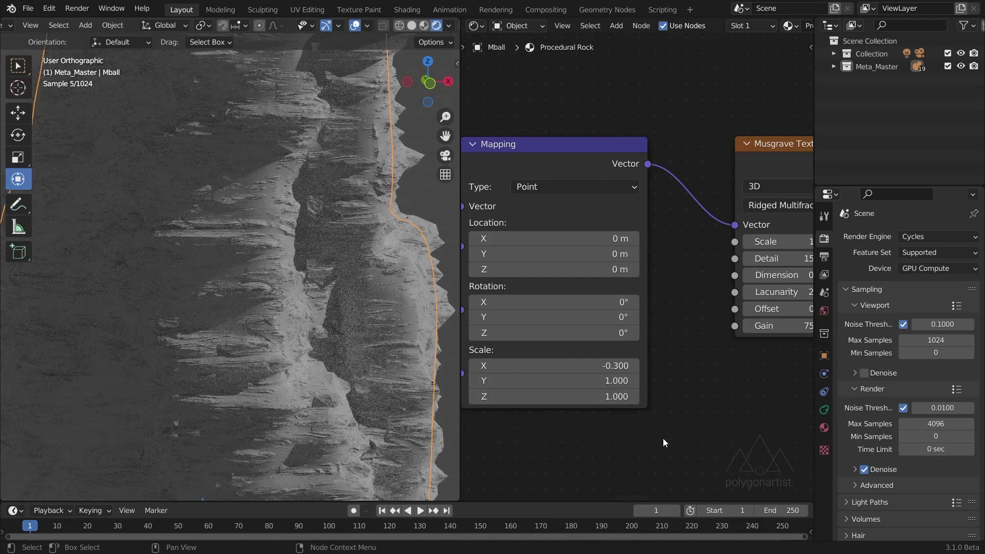
- Duplicate the lower texture chain together with the Mix node and place the copy below the existing rows
middle_click_drag(663, 442, 533, 317)
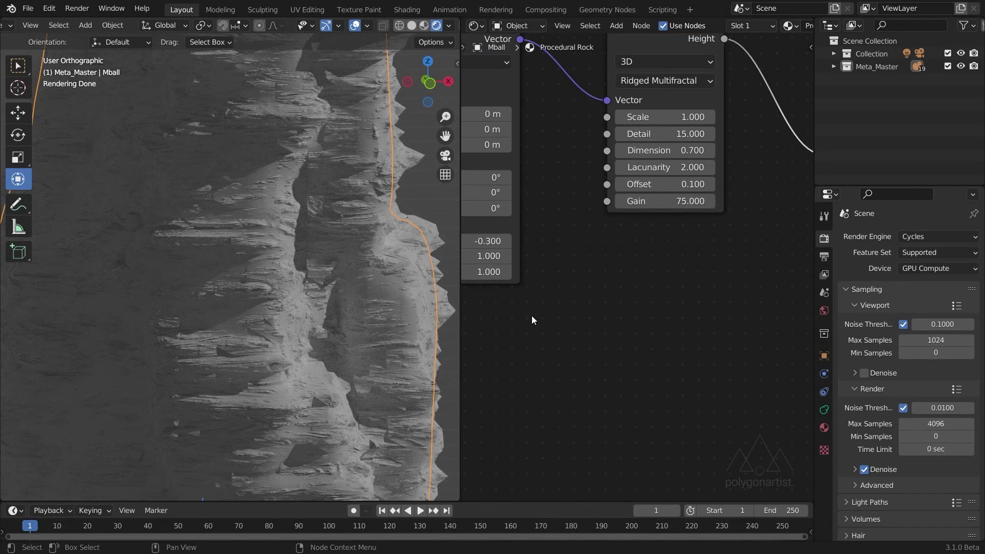
scroll(603, 309, "down", 6)
scroll(657, 278, "down", 3)
middle_click_drag(586, 288, 536, 355)
scroll(589, 333, "down", 2)
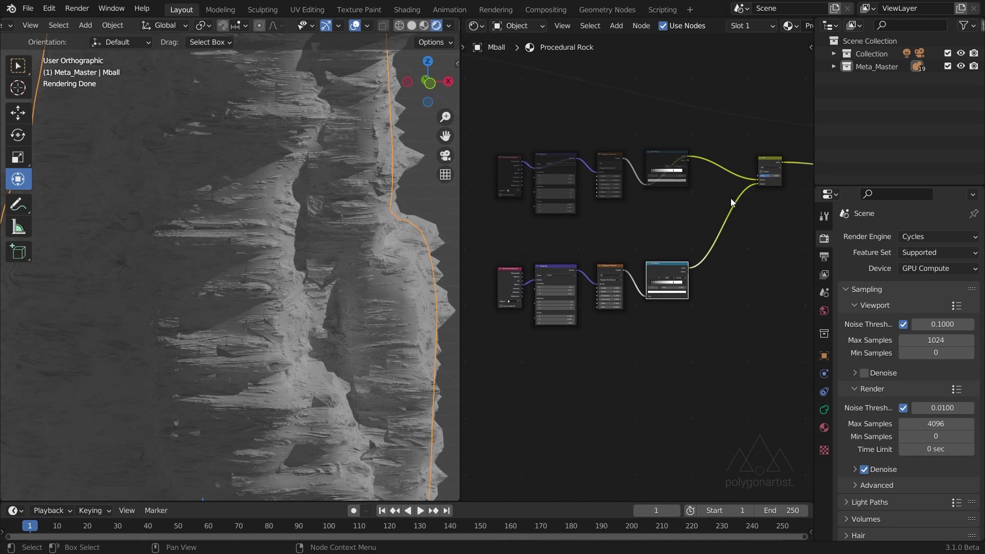
left_click(768, 159, "shift")
left_click_drag(686, 354, 506, 261, "shift")
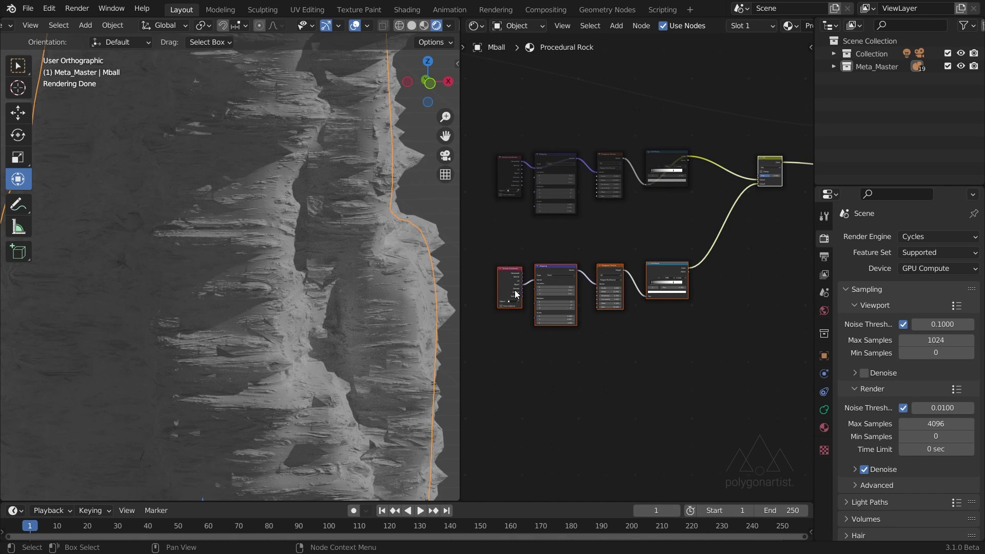
key("shift+d")
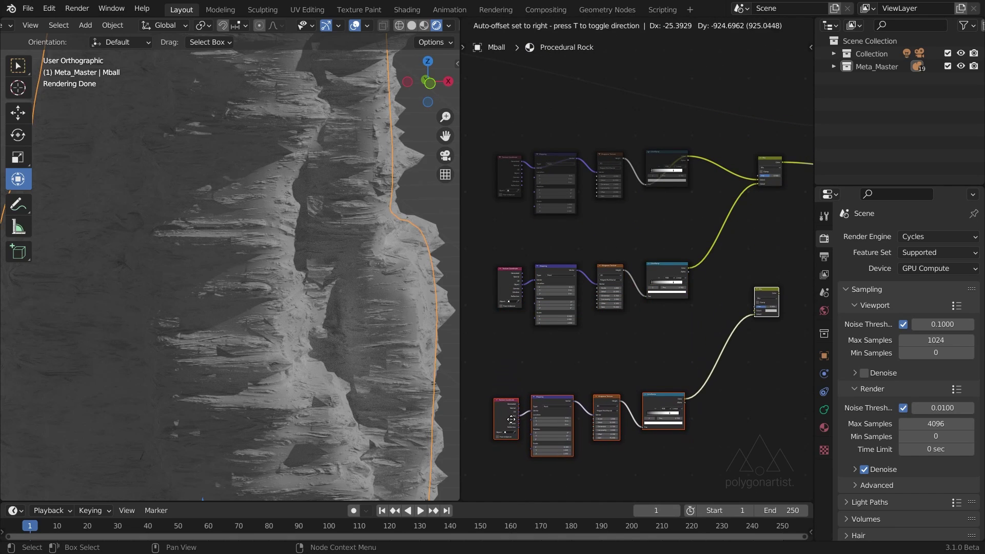
left_click(508, 415)
- Connect the middle ColorRamp to the duplicated Mix node's Color1, and the duplicated Mix's output to the first Mix's Color2
middle_click_drag(743, 255, 674, 278)
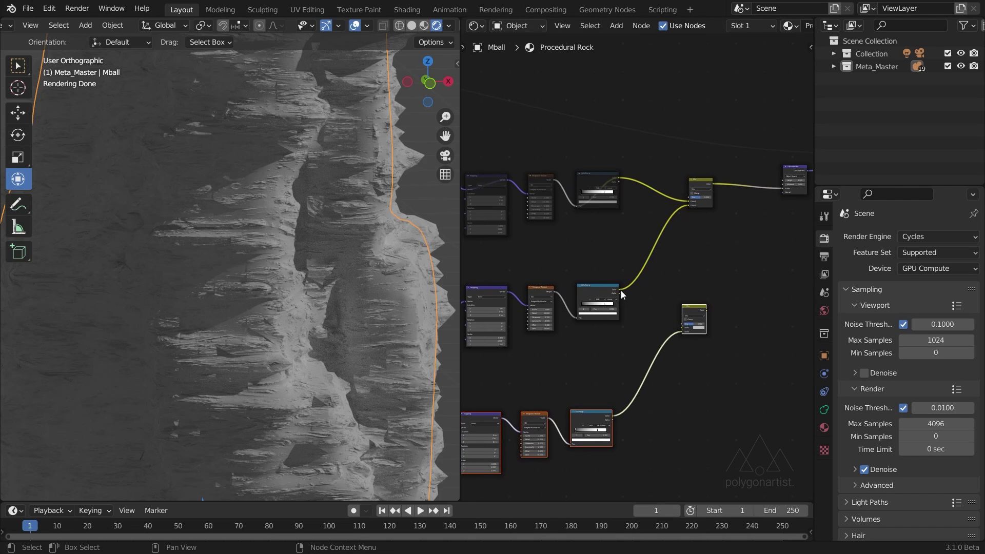
left_click_drag(621, 290, 683, 329)
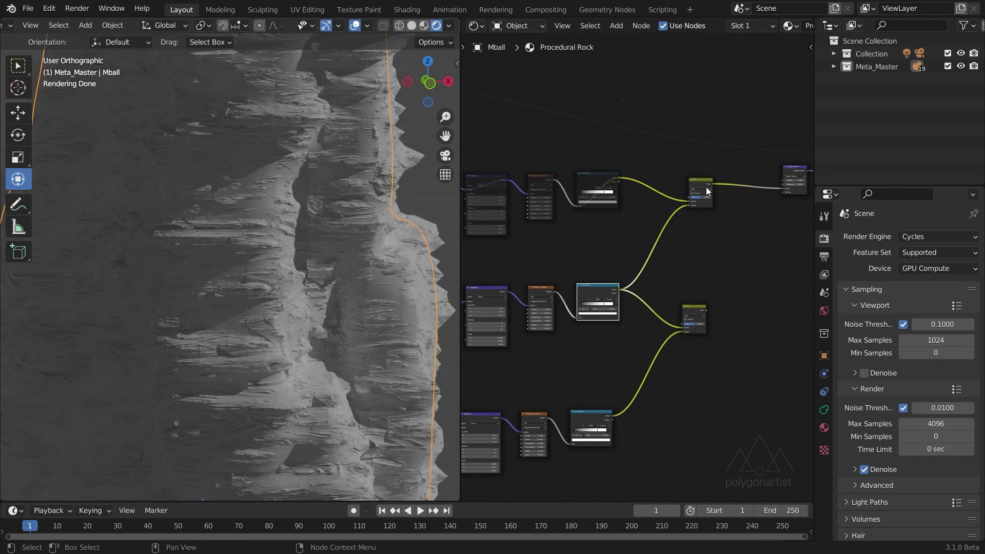
left_click_drag(706, 187, 740, 191)
scroll(764, 262, "up", 4)
scroll(764, 262, "up", 3)
middle_click_drag(731, 262, 581, 259)
scroll(580, 260, "up", 3)
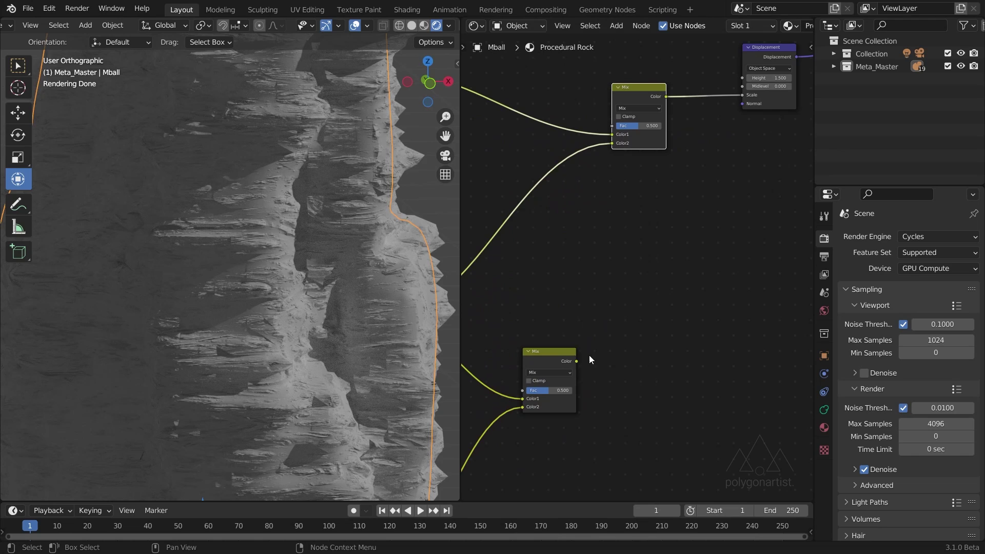
left_click_drag(576, 360, 612, 143)
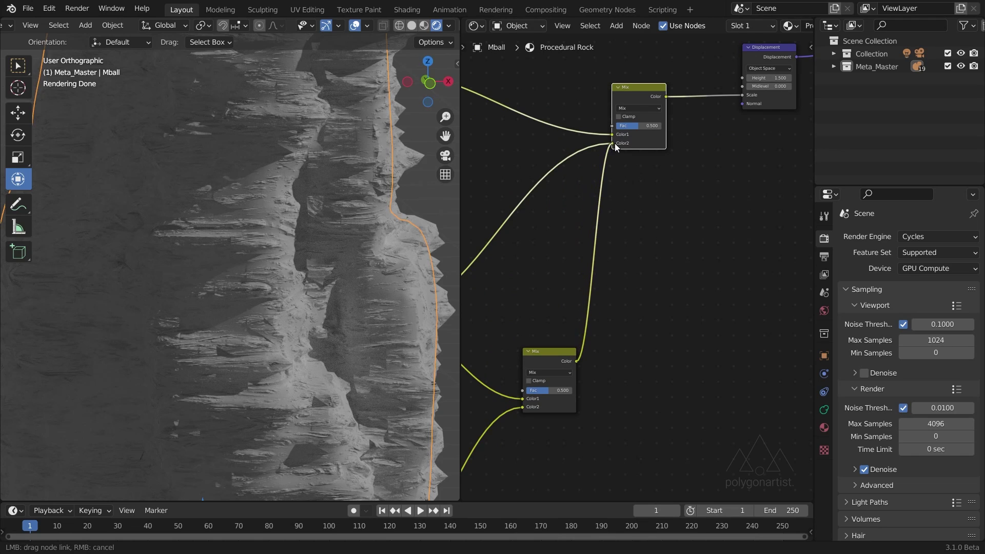
- Mute the middle row's Texture Coordinate, Mapping, Musgrave Texture and ColorRamp nodes
middle_click_drag(533, 283, 805, 221)
scroll(671, 328, "down", 8)
middle_click_drag(601, 358, 649, 341)
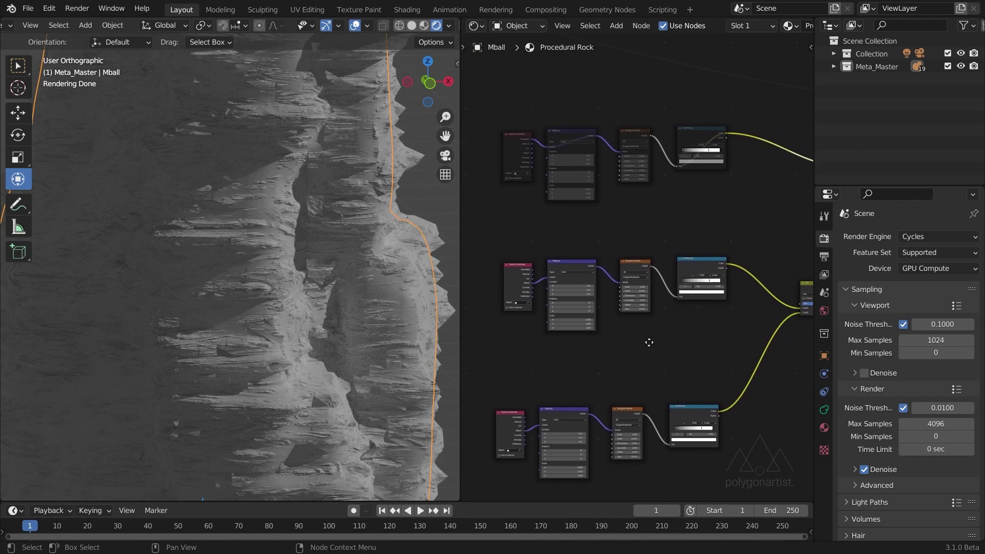
left_click_drag(486, 227, 718, 305)
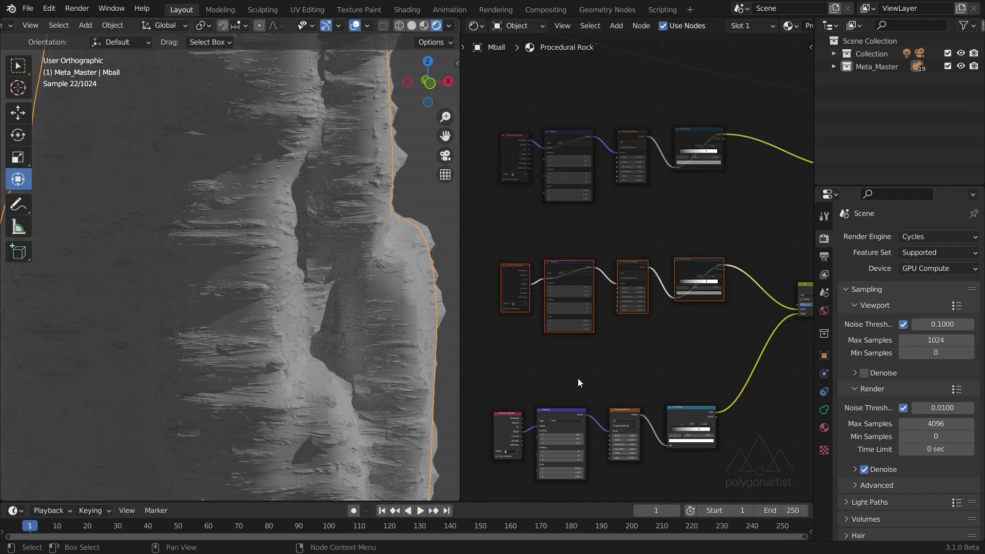
- Set the bottom row's Mapping scale to 3.5 on X and -1.7 on Y
scroll(589, 286, "up", 2)
middle_click_drag(589, 286, 634, 252)
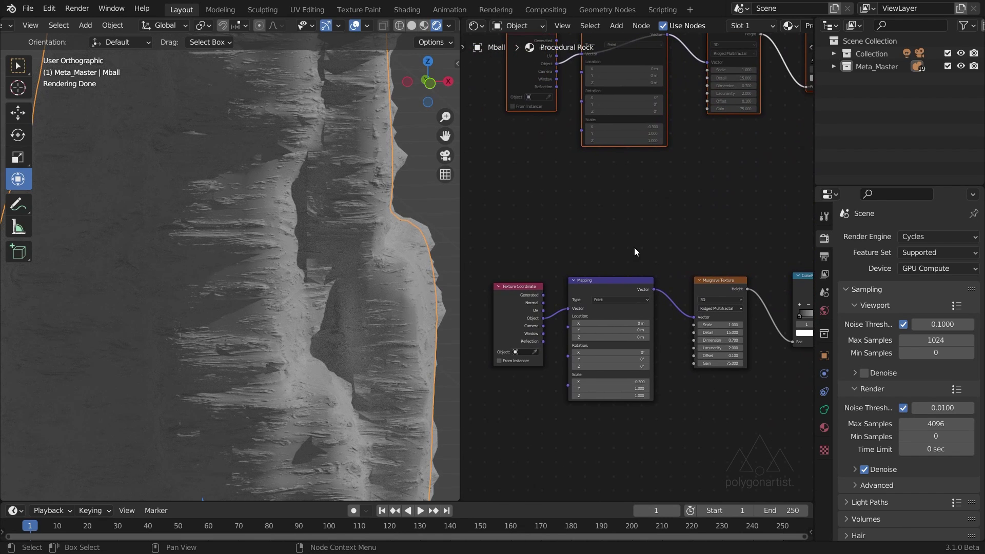
scroll(634, 247, "up", 3)
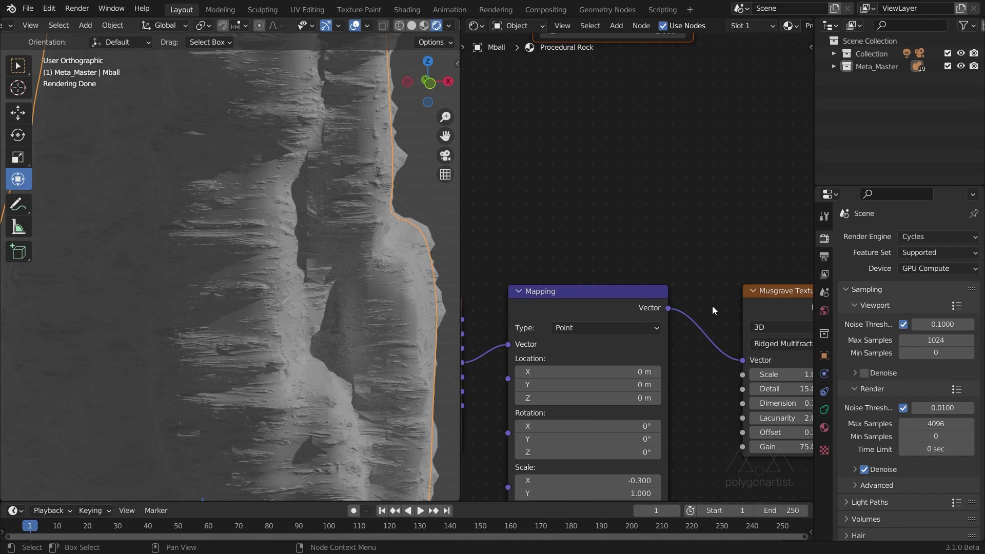
middle_click_drag(711, 306, 752, 178)
left_click(666, 345)
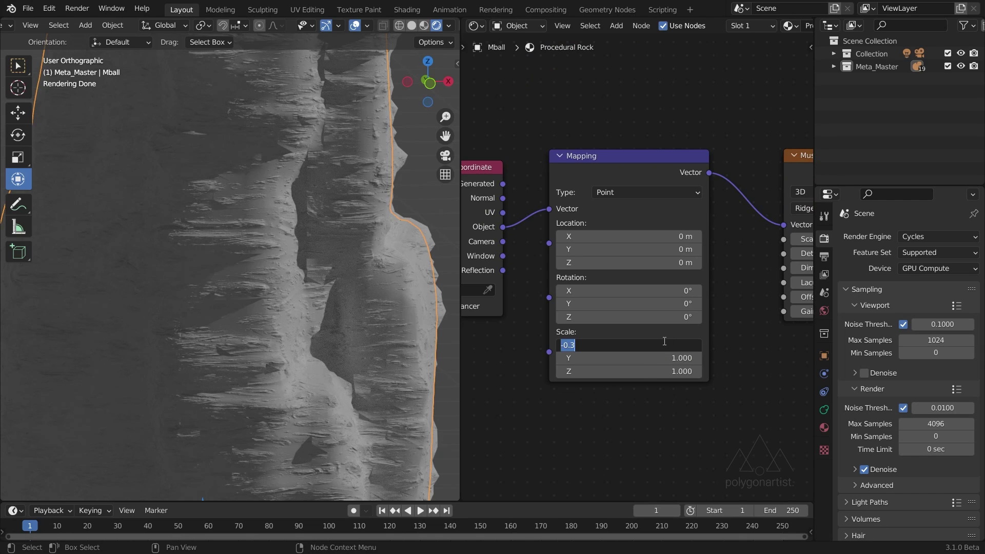
type("3.5")
key("Return")
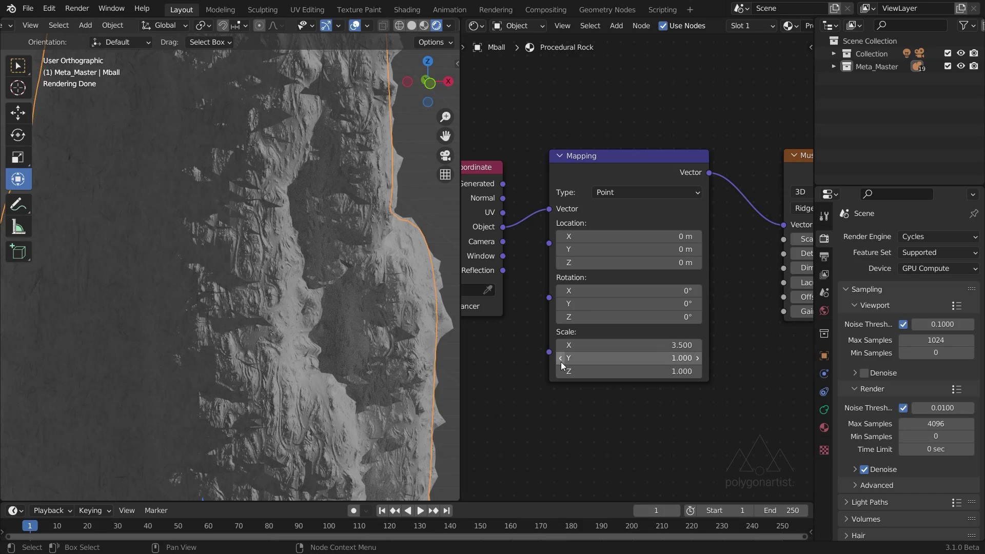
left_click_drag(629, 359, 469, 361)
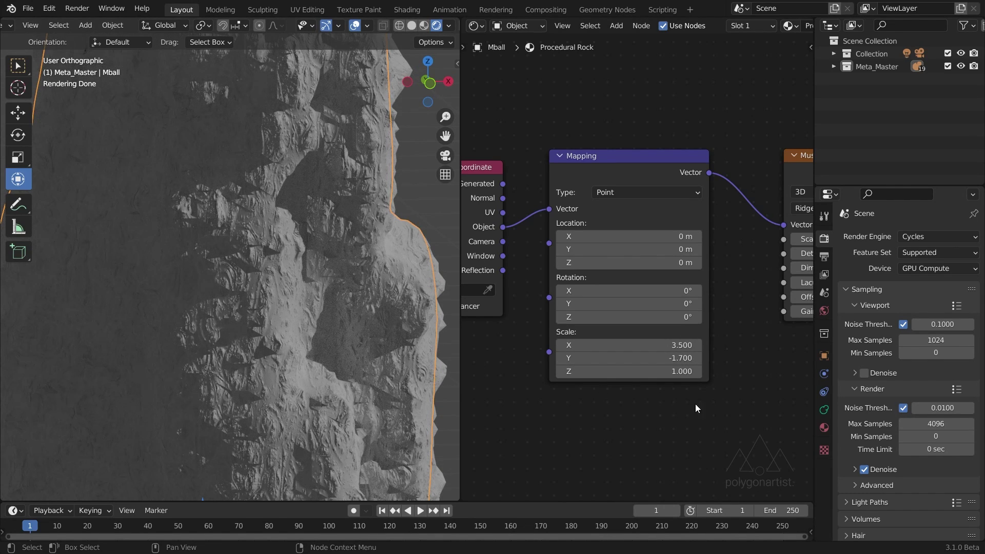
- Set the bottom row's Musgrave Texture Scale to 1.7 and Dimension to 4
middle_click_drag(700, 401, 433, 482)
left_click_drag(573, 319, 606, 321)
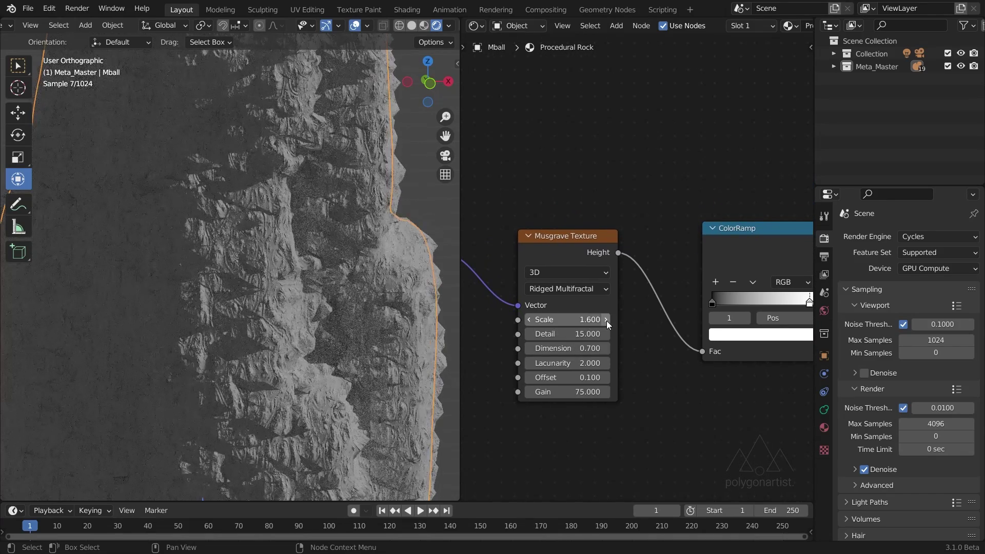
left_click(606, 320)
left_click(606, 320)
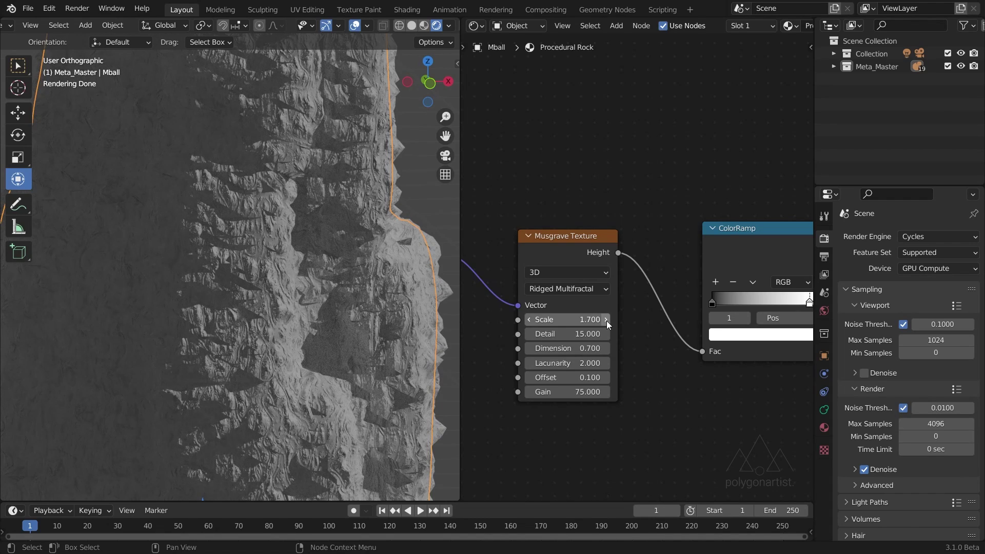
left_click(593, 347)
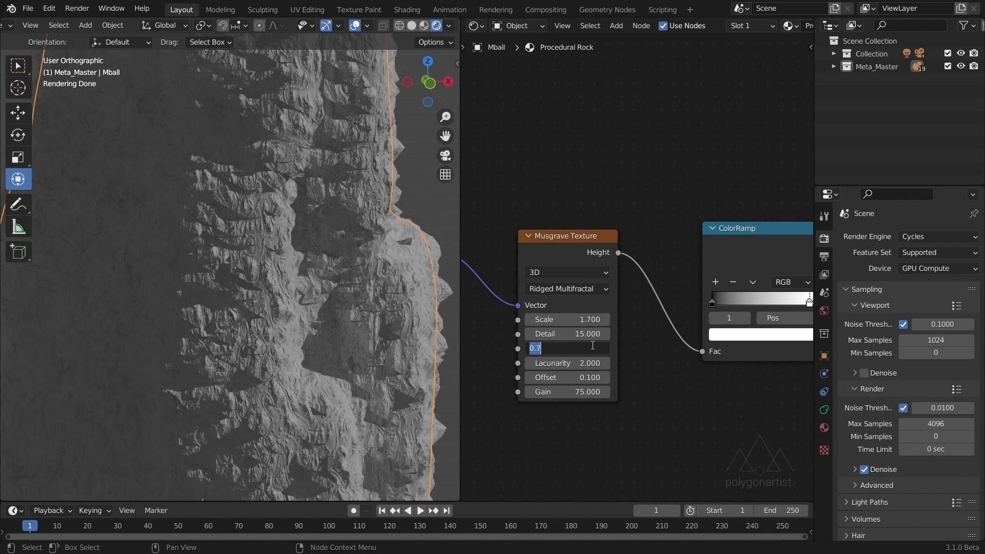
key("Return")
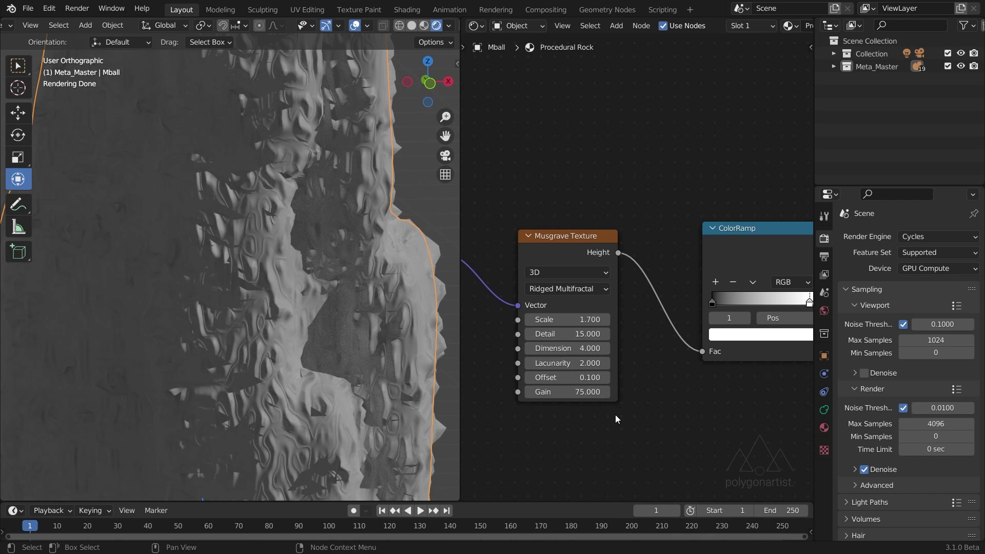
- Lower the bottom Musgrave Texture's Gain to 37.6, checking the effect on the cliff surface
left_click(577, 392)
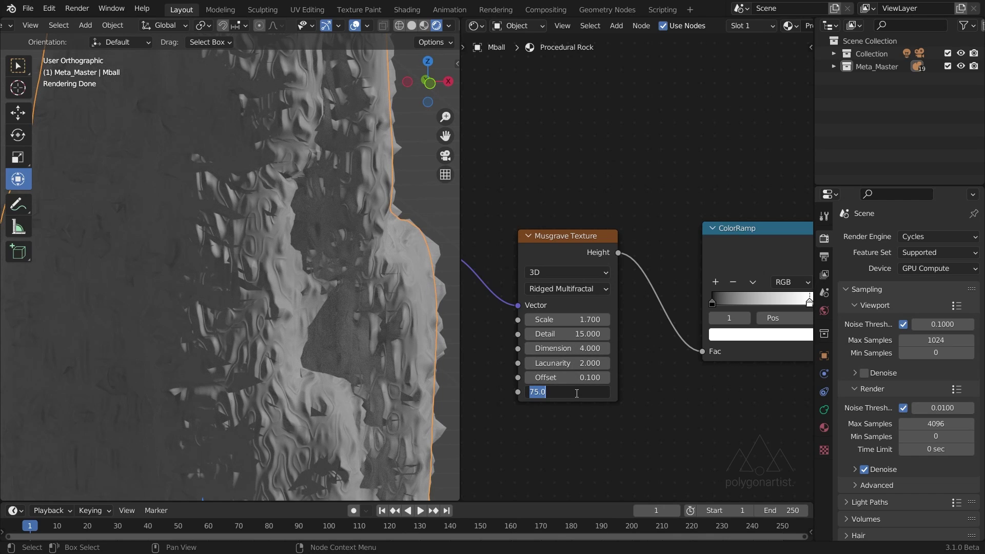
type("4.0")
key("Return")
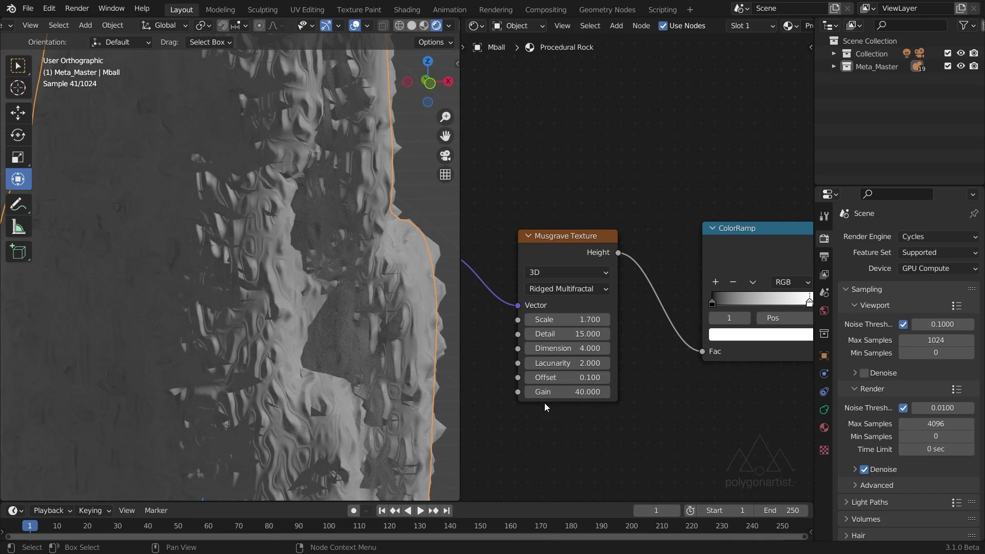
left_click(528, 392)
left_click(527, 391)
left_click(527, 392)
left_click(527, 392)
left_click(527, 391)
left_click(528, 391)
left_click(527, 392)
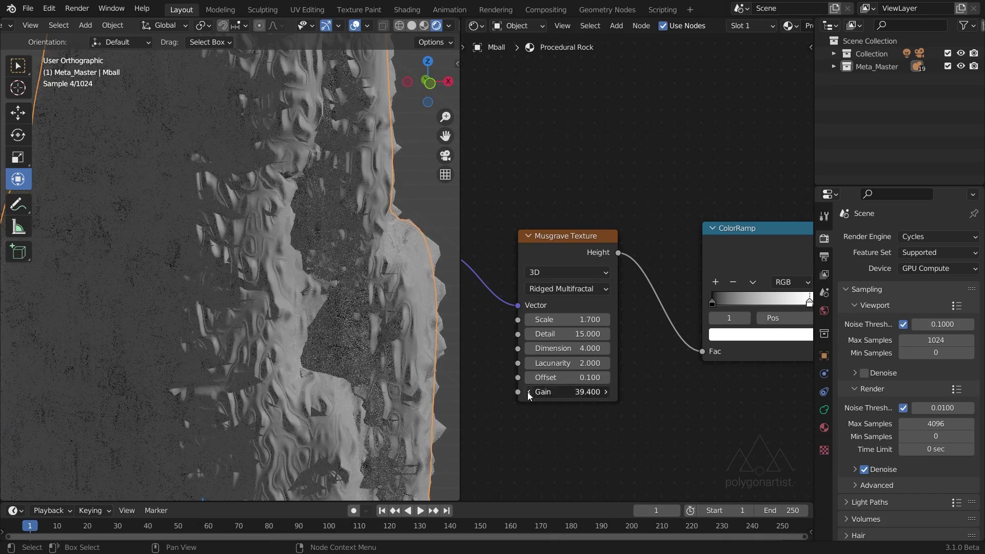
left_click(528, 392)
left_click(527, 392)
left_click(528, 392)
left_click(528, 392)
left_click(527, 392)
left_click(527, 392)
left_click(528, 392)
left_click(527, 392)
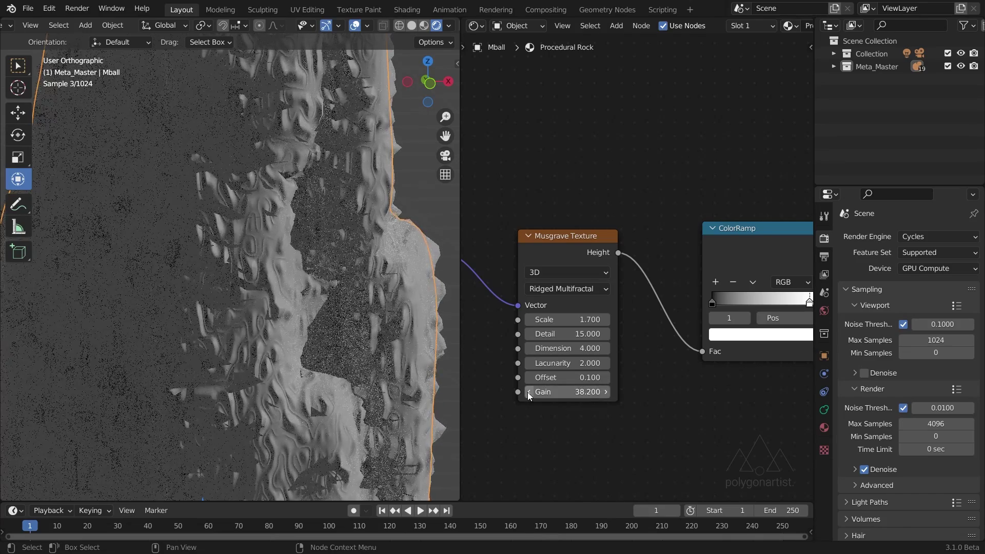
left_click(527, 392)
left_click(527, 392)
middle_click_drag(354, 313, 257, 315)
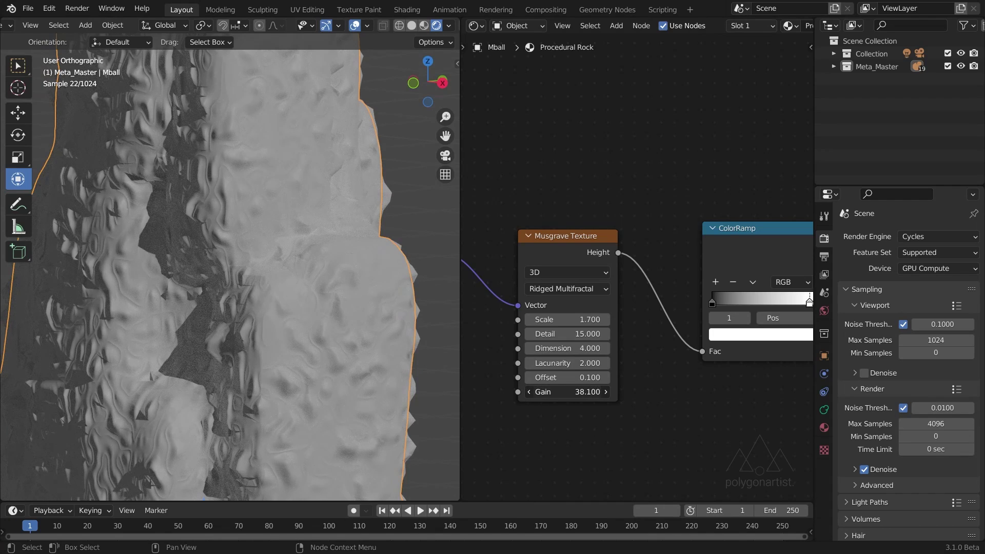
left_click_drag(543, 393, 539, 393)
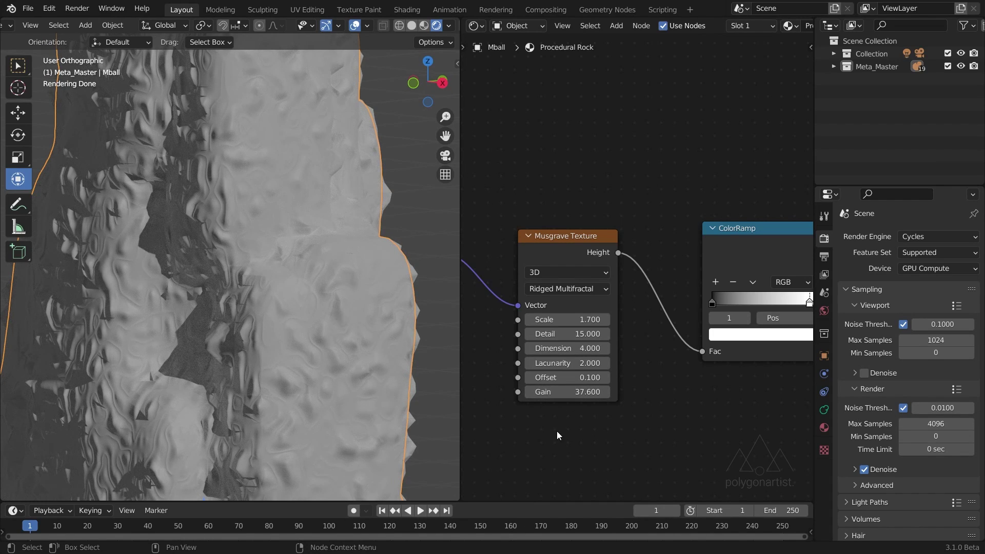
- Set the bottom row's Mapping Z scale to 0 to stretch the displacement vertically along the cliff
middle_click_drag(673, 403, 541, 442)
scroll(691, 342, "down", 9)
middle_click_drag(736, 308, 694, 378)
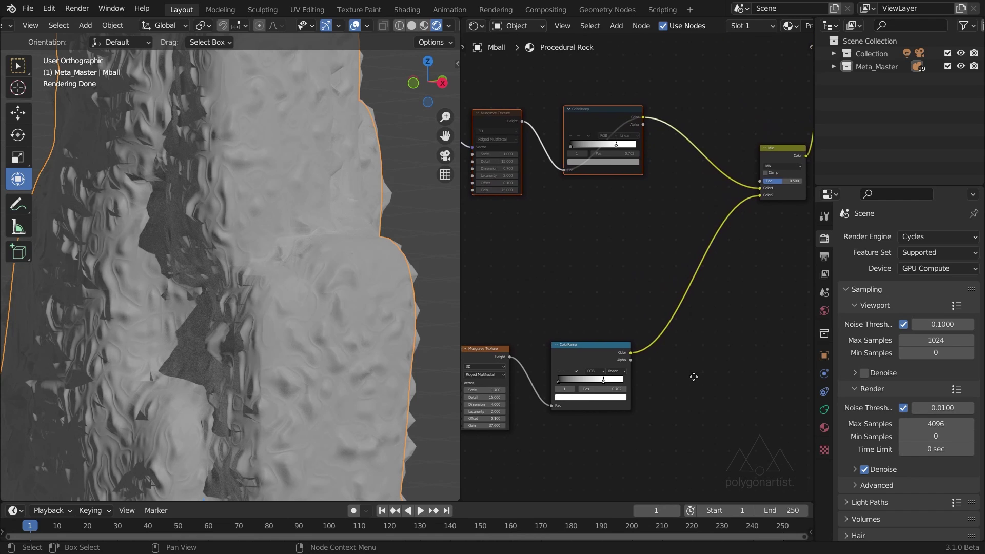
middle_click_drag(185, 373, 249, 374)
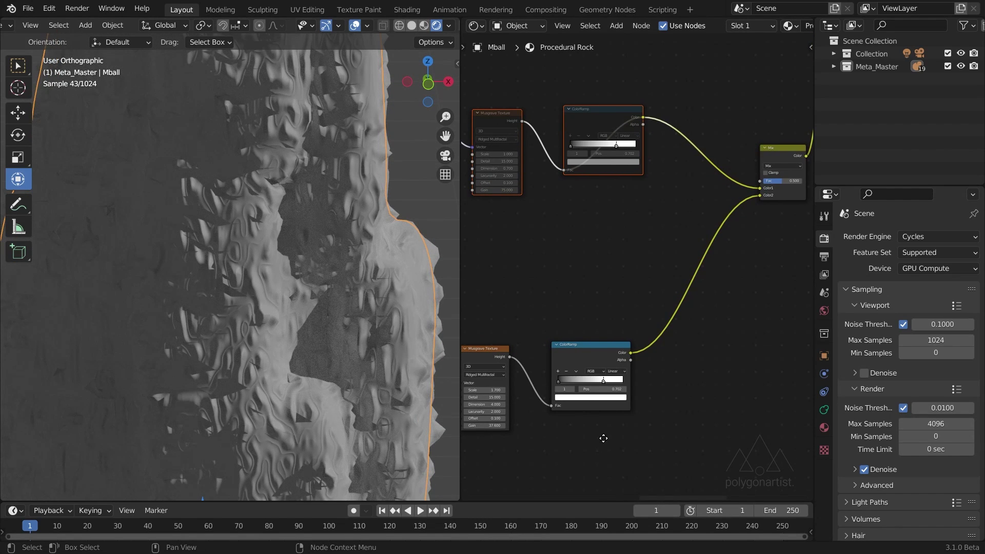
middle_click_drag(602, 439, 777, 349)
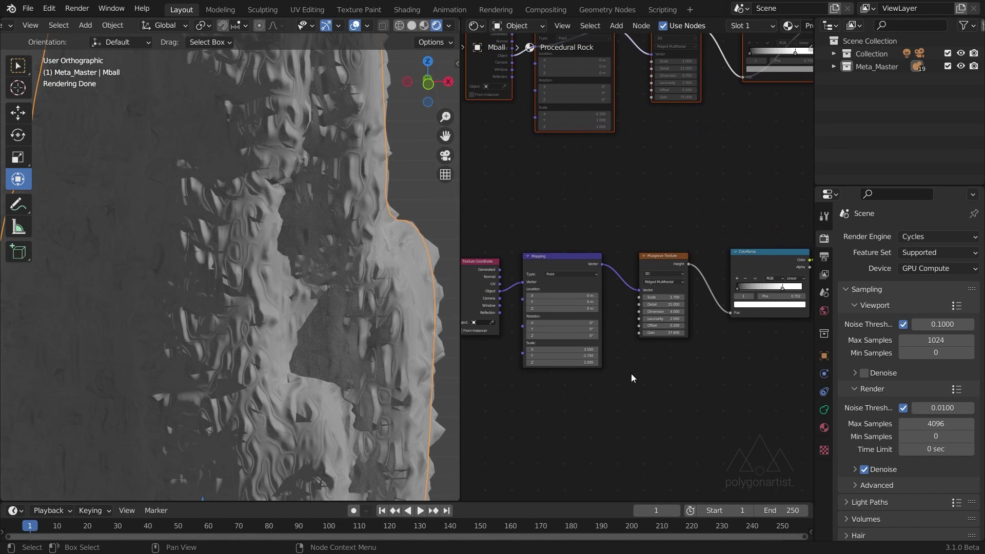
scroll(577, 386, "up", 3)
left_click(602, 371)
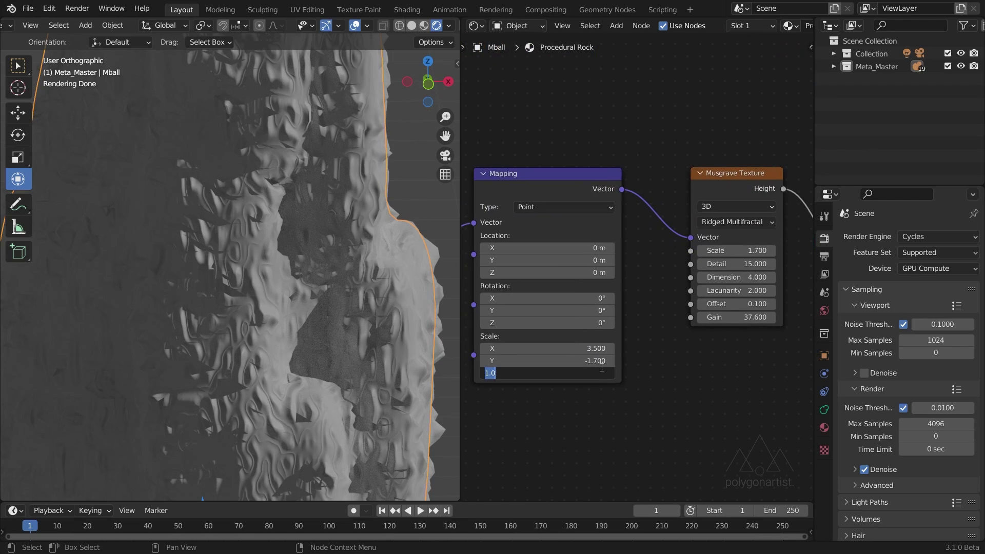
type("0")
key("Return")
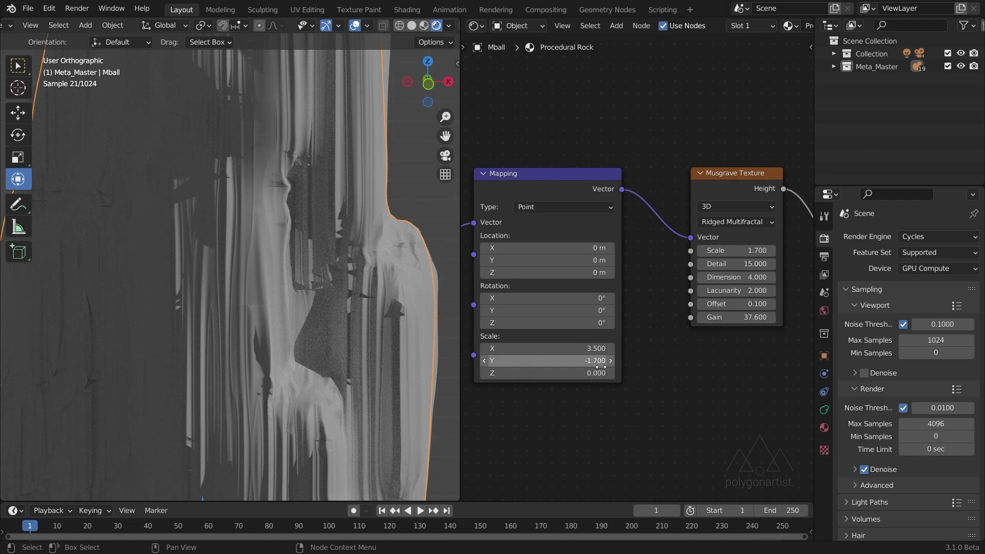
mouse_move(328, 331)
middle_mouse_down()
mouse_move(251, 316)
mouse_move(315, 318)
middle_mouse_up()
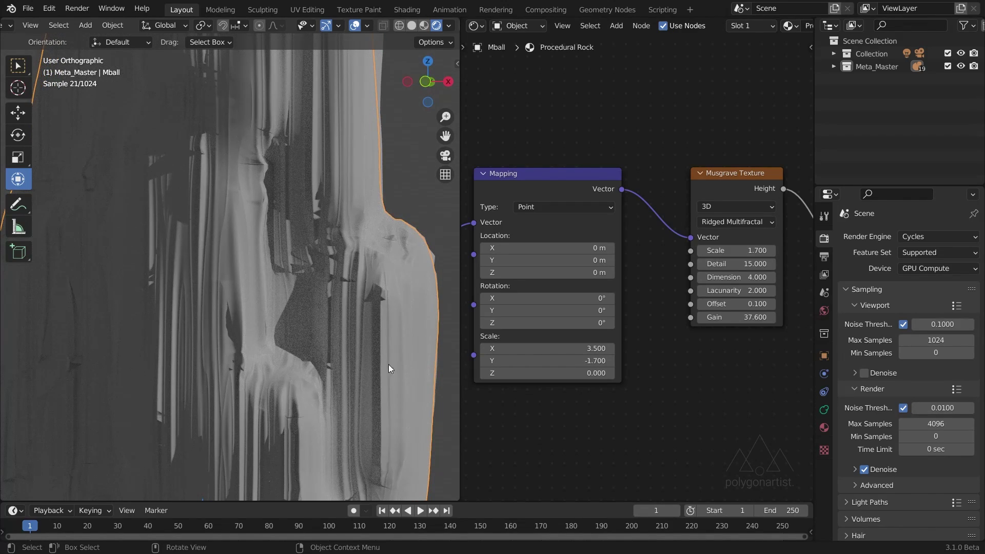
- Duplicate the bottom row's Texture Coordinate, Mapping, Musgrave Texture and ColorRamp nodes and place the copy below it
scroll(574, 398, "down", 6)
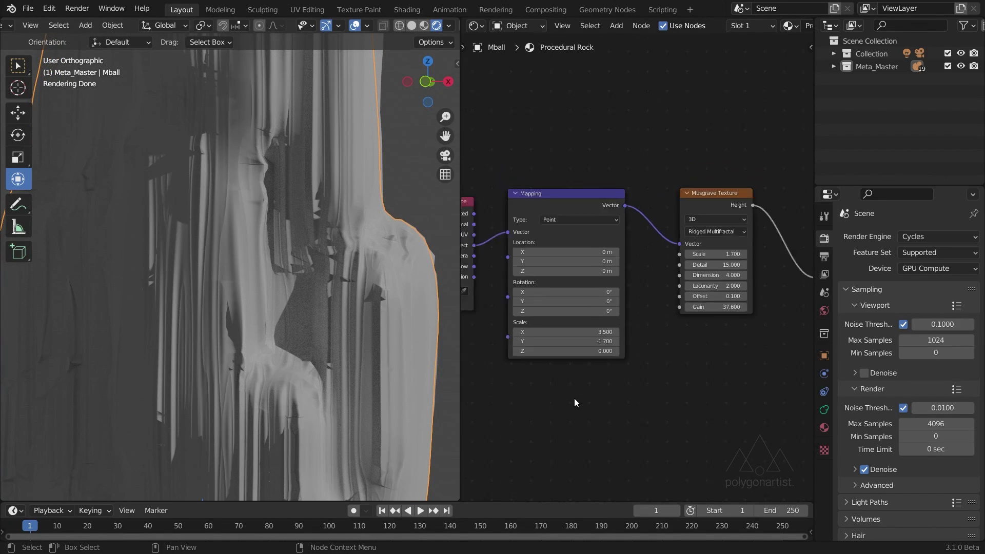
left_click_drag(489, 233, 736, 319)
scroll(736, 319, "down", 1)
key("shift+d")
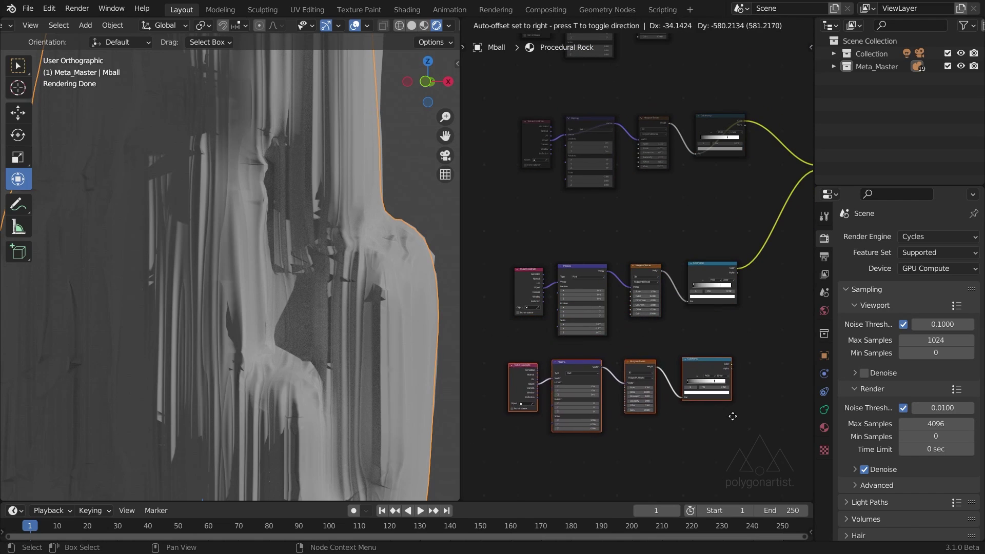
left_click(739, 370)
- Insert a Mix node on the link from the third row's ColorRamp, and connect the new bottom ColorRamp's Color to its Color2
middle_click_drag(693, 361, 532, 369)
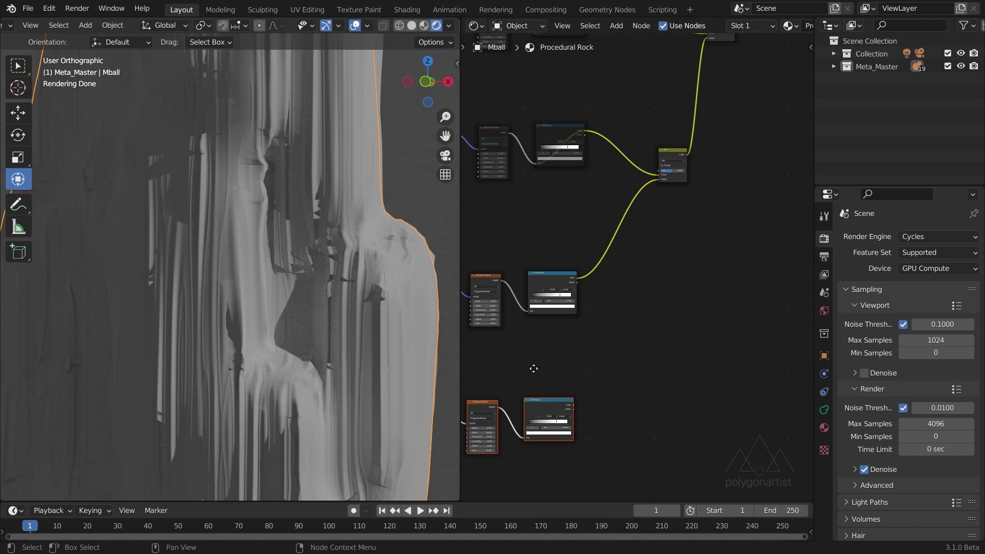
key("shift+a")
left_click(672, 254)
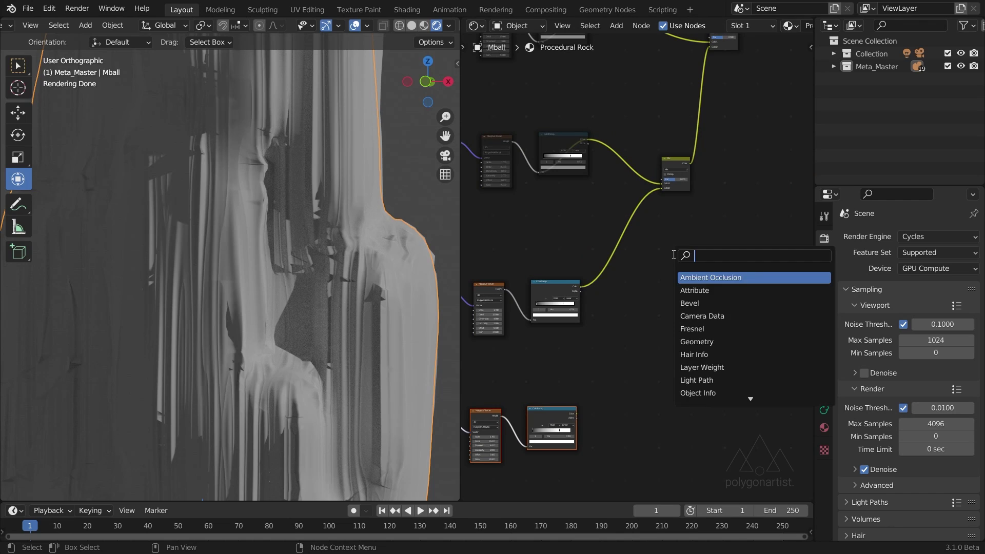
type("mix")
key("Return")
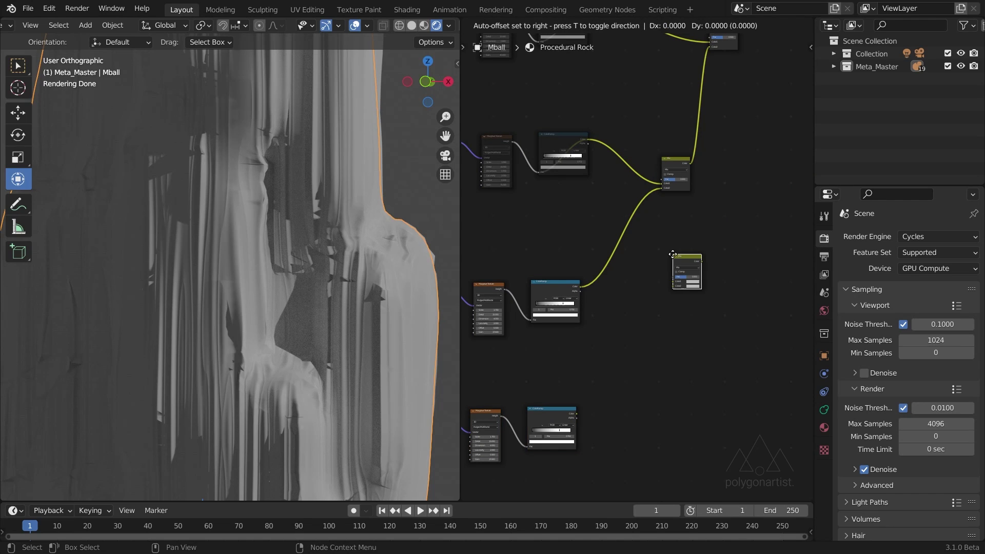
left_click(616, 240)
scroll(586, 448, "up", 2)
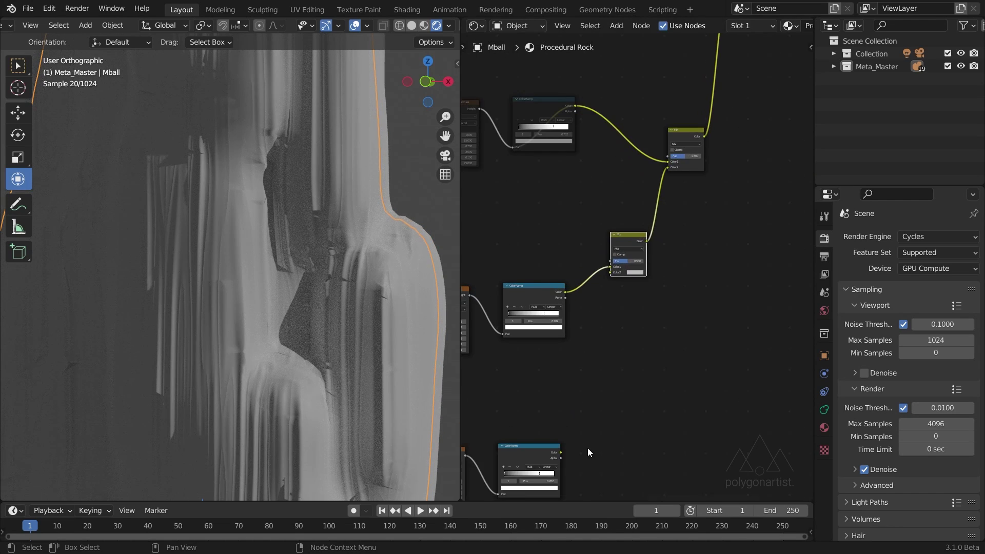
left_click_drag(581, 392, 631, 211)
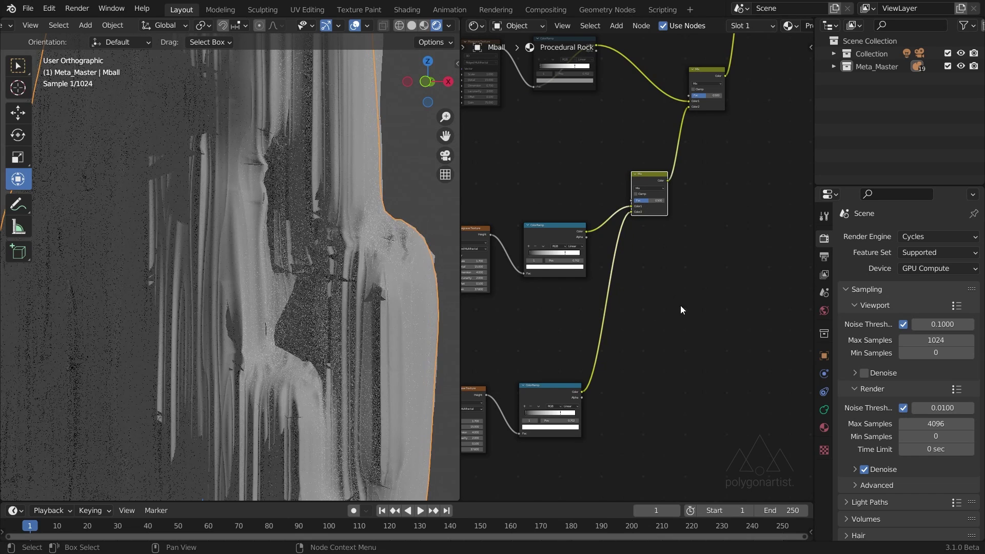
- Mute the third row's Texture Coordinate, Mapping, Musgrave Texture and ColorRamp nodes
middle_click_drag(726, 200, 811, 205)
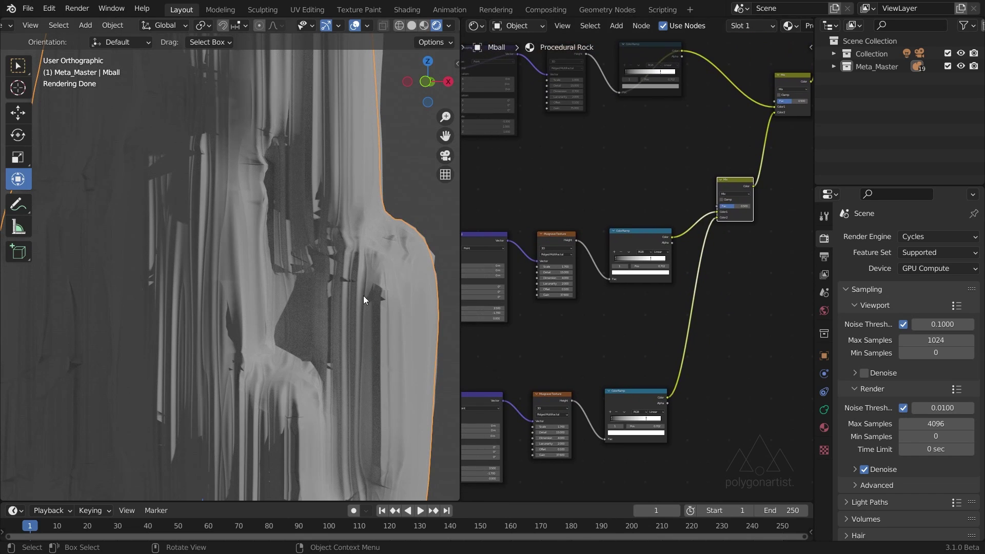
middle_click_drag(575, 325, 658, 331)
left_click_drag(481, 203, 711, 308)
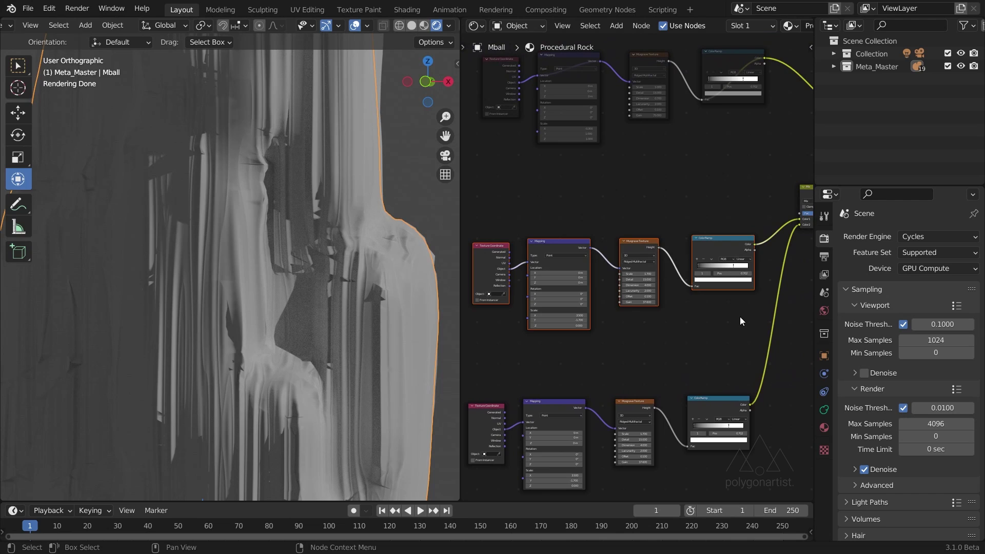
key("m")
- Connect the bottom row's Texture Coordinate Generated output to the Mapping node's Vector input in place of Object
middle_click_drag(617, 371, 635, 328)
scroll(631, 329, "up", 4)
middle_click_drag(599, 356, 614, 255)
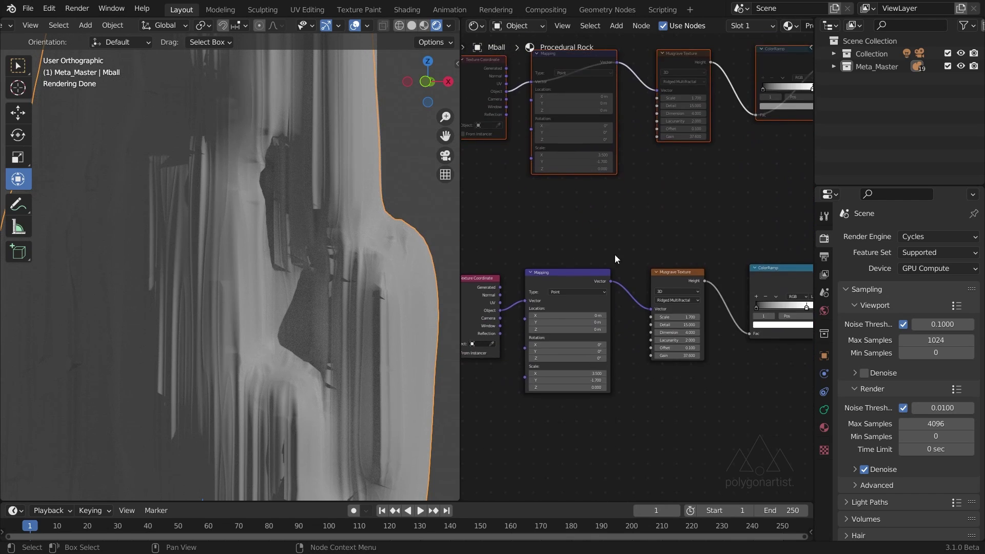
scroll(631, 264, "up", 5)
middle_click_drag(615, 413, 701, 380)
scroll(682, 372, "up", 2)
middle_click_drag(513, 345, 534, 354)
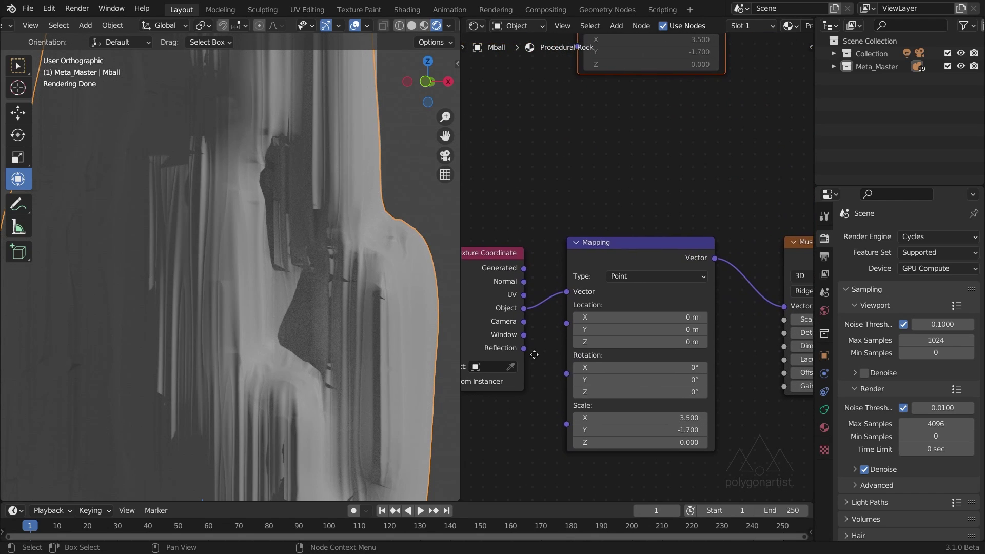
left_click_drag(524, 268, 566, 291)
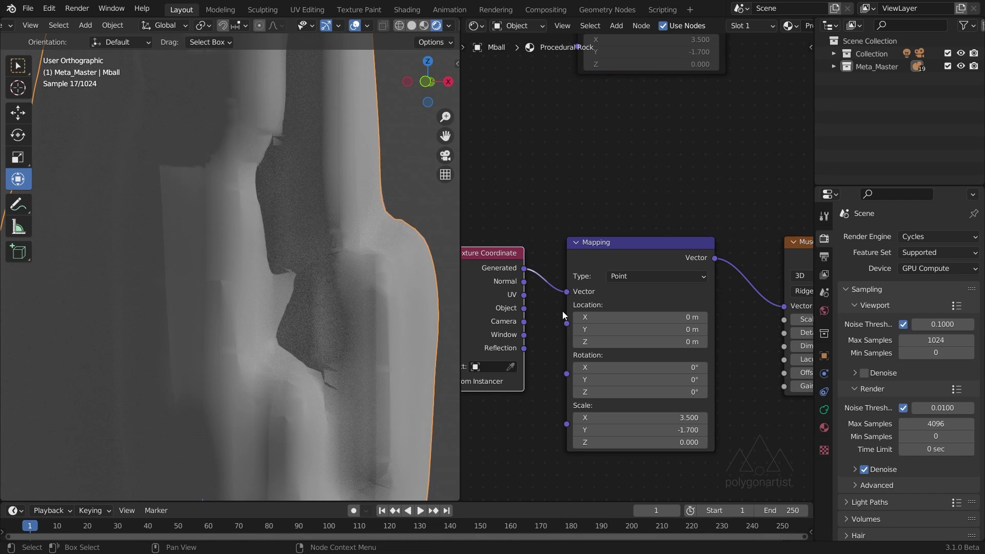
- Set the bottom row's Mapping scale to 1 on X, Y and Z
left_click(676, 420)
type("1")
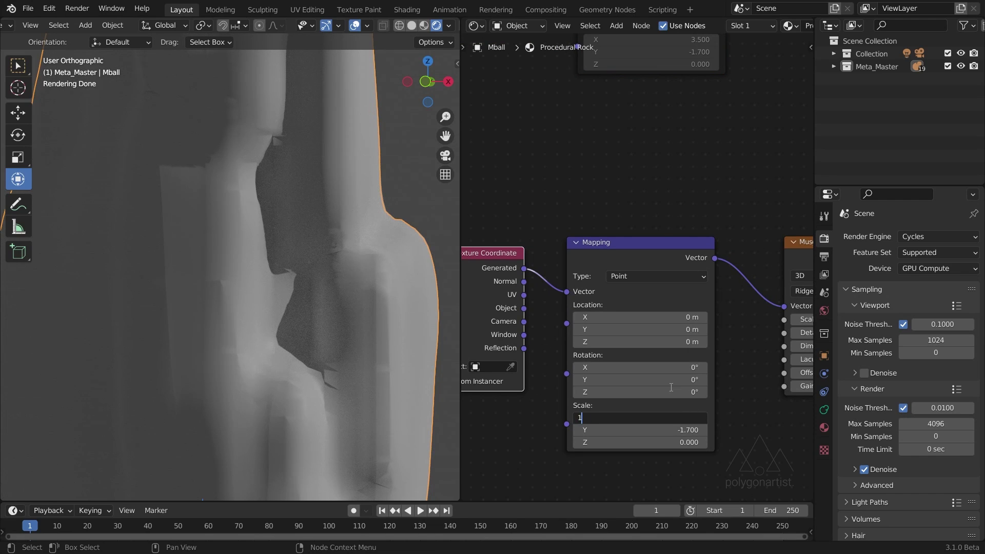
key("Tab")
type("1")
key("Tab")
type("1")
key("Return")
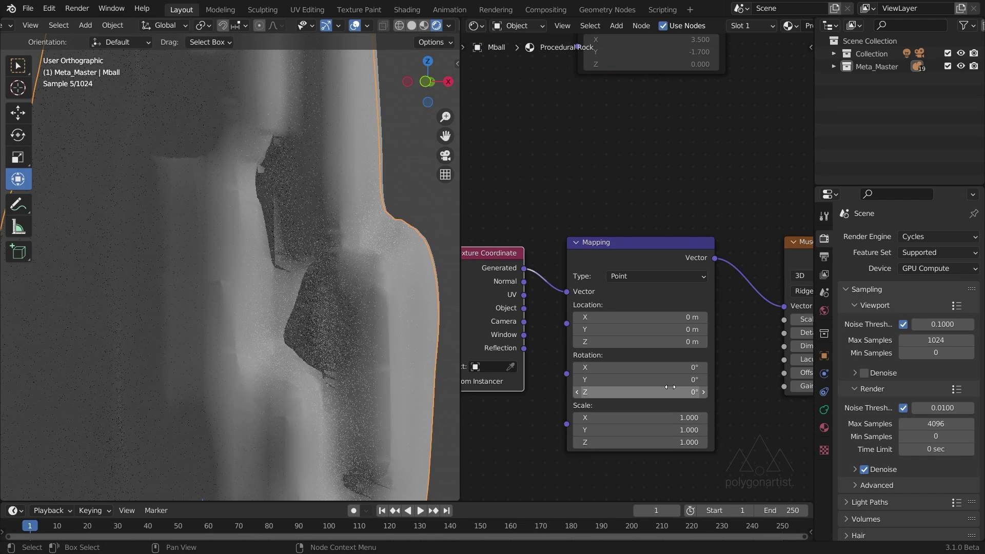
- Switch the bottom row's Musgrave Texture to fBM and set its Scale to 7.6
middle_click_drag(670, 386, 803, 420)
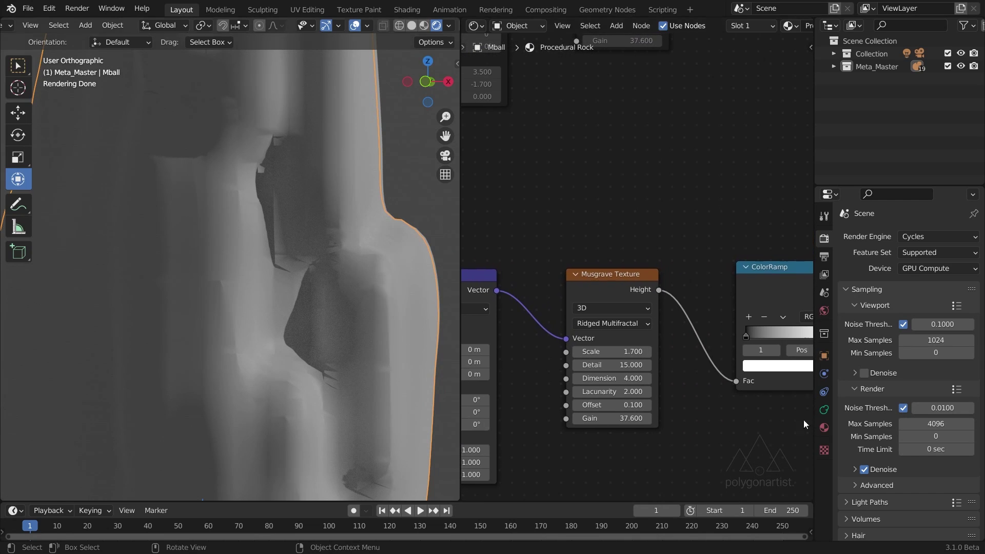
left_click(646, 326)
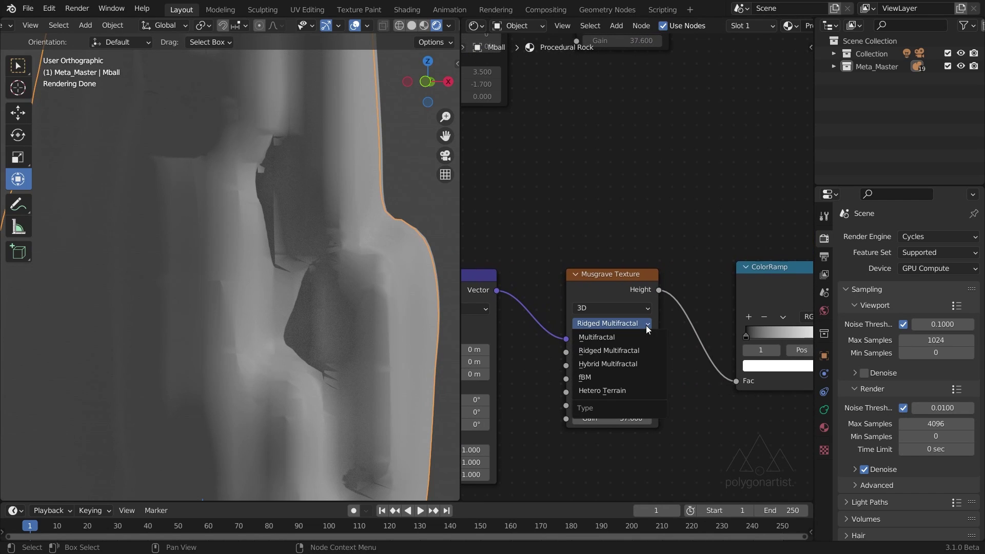
left_click(626, 378)
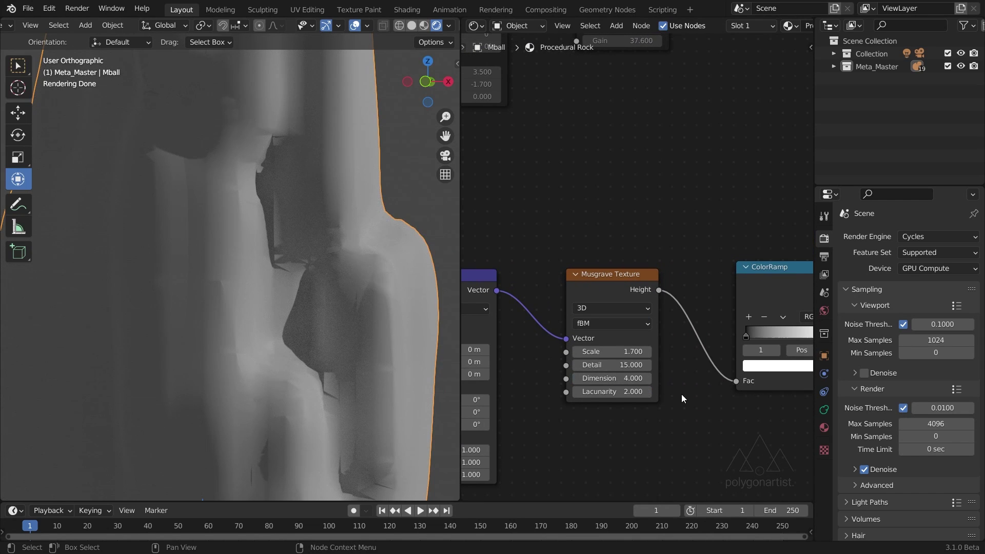
left_click(623, 352)
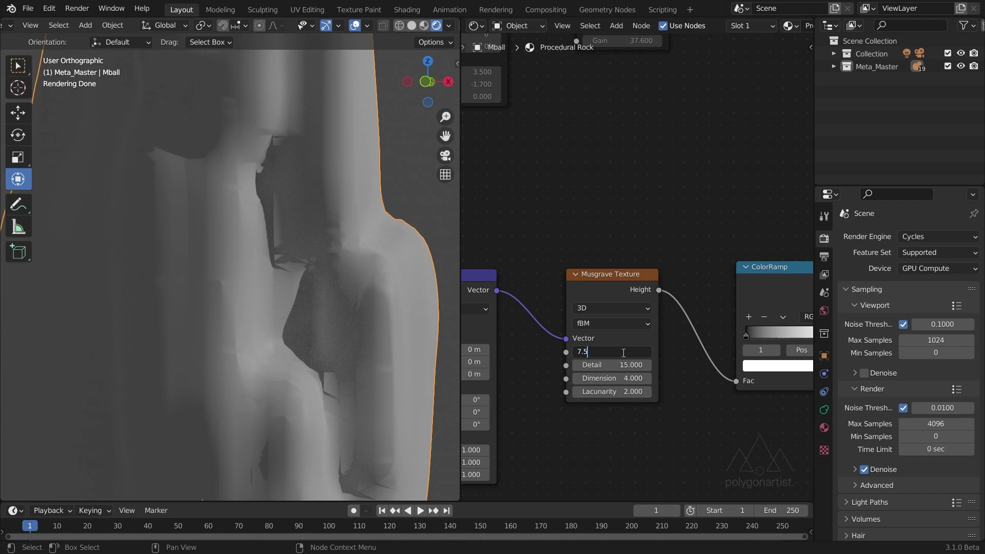
key("Return")
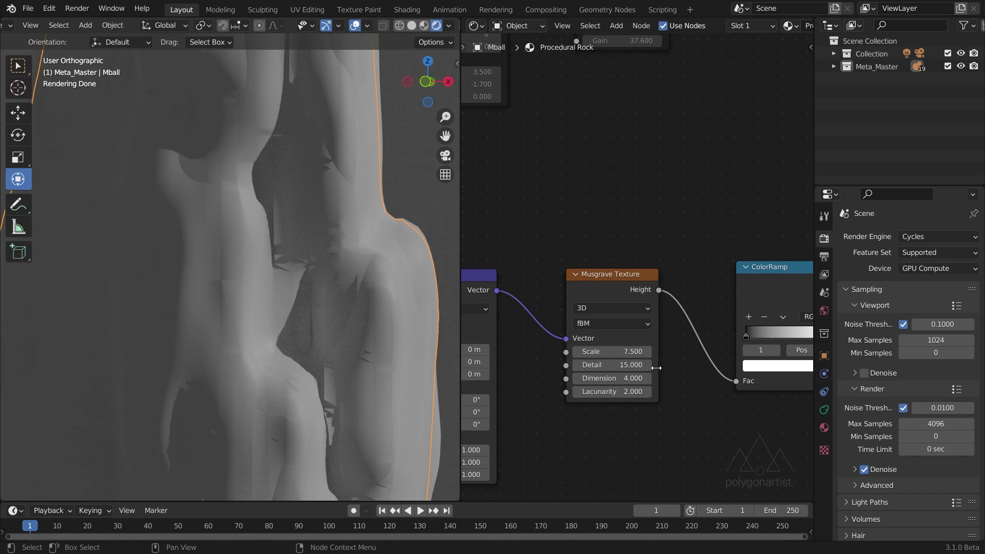
left_click(647, 352)
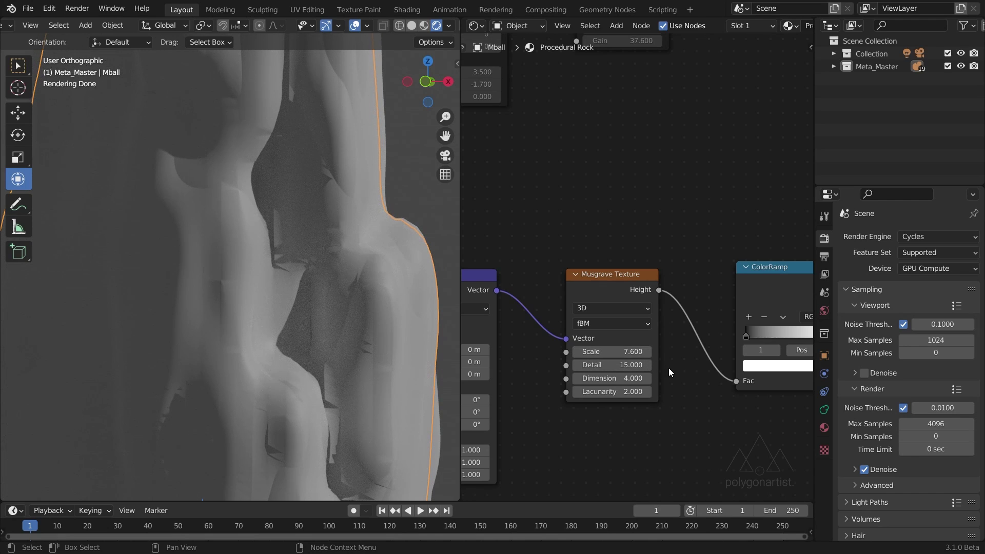
- Set the bottom row's Musgrave Texture Dimension to 0.9 and Lacunarity to 2.3
left_click(630, 379)
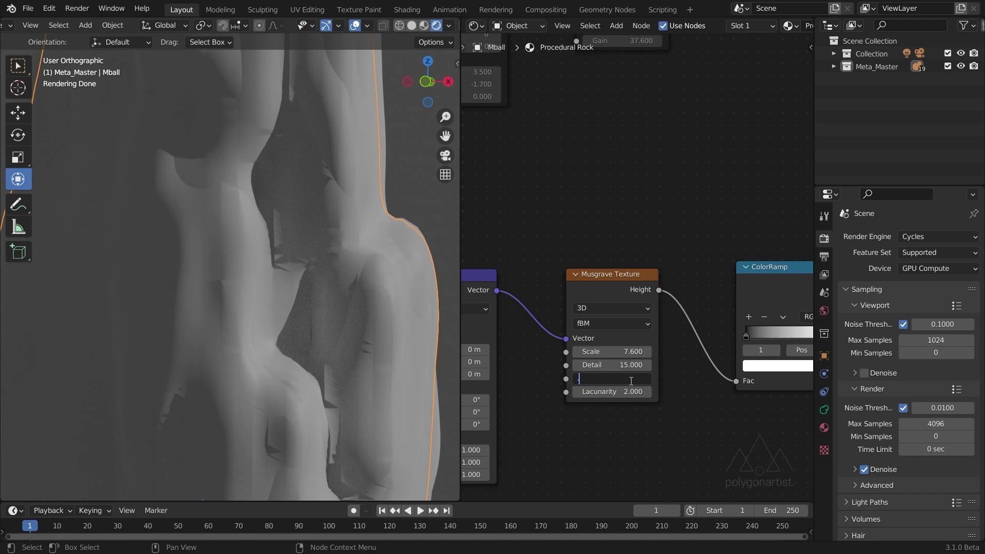
type("0.5")
key("Return")
middle_click_drag(338, 280, 259, 293)
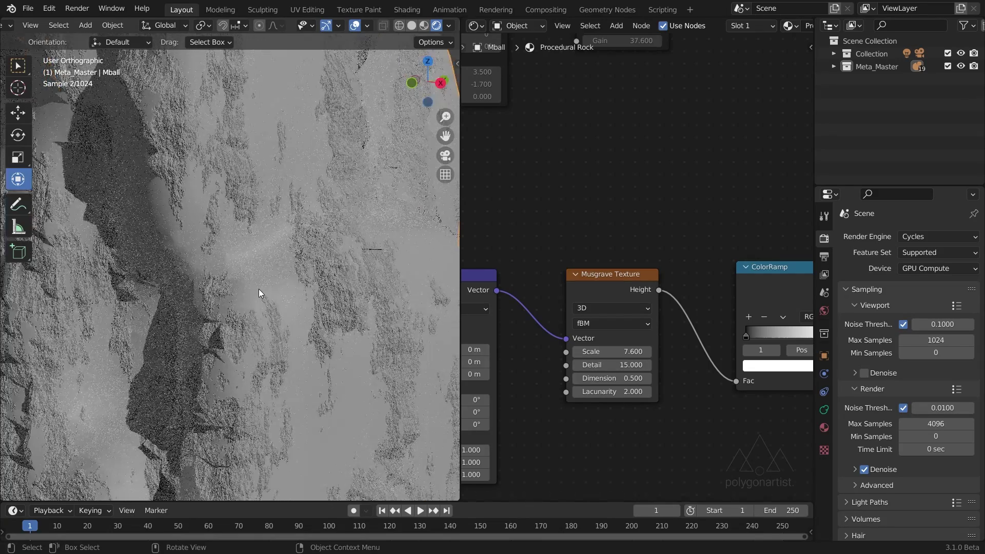
left_click(648, 377)
left_click(647, 378)
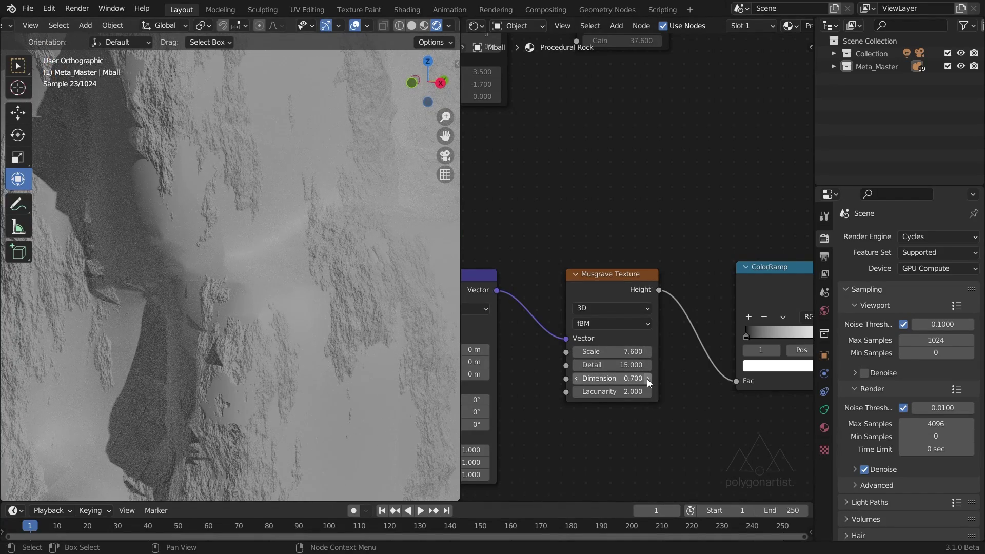
left_click(647, 378)
left_click(648, 378)
mouse_move(280, 271)
middle_mouse_down()
mouse_move(300, 277)
mouse_move(287, 269)
middle_mouse_up()
middle_click_drag(589, 449, 542, 406)
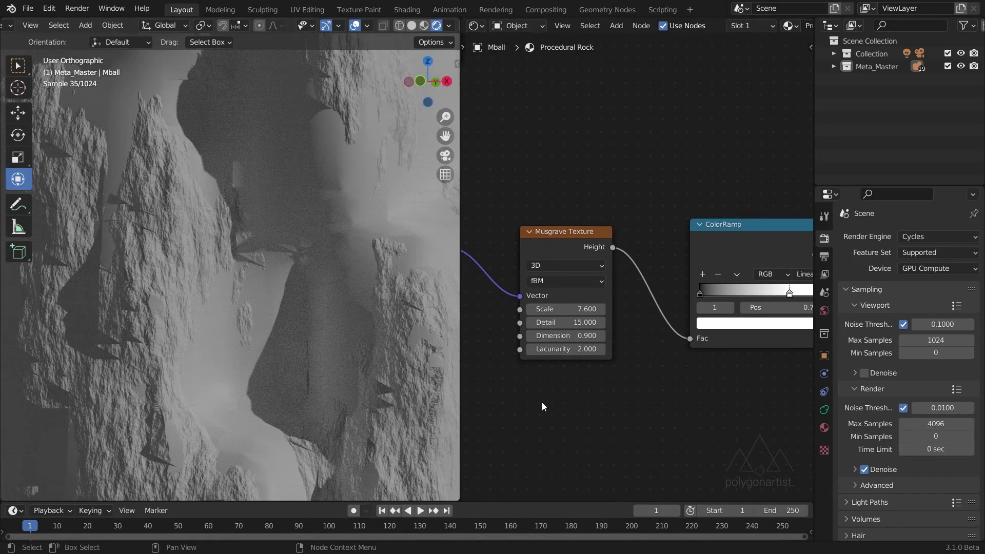
left_click(601, 349)
left_click(602, 350)
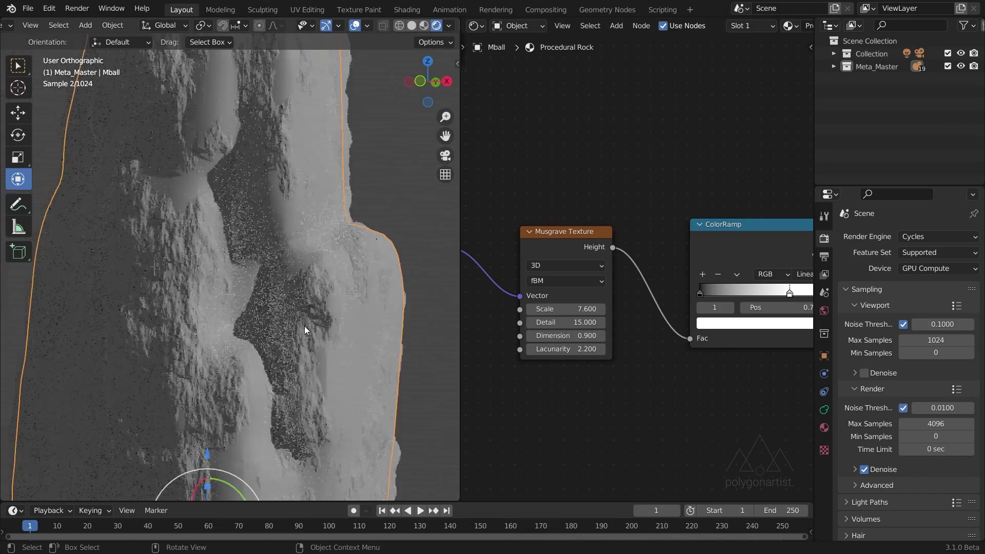
left_click(602, 350)
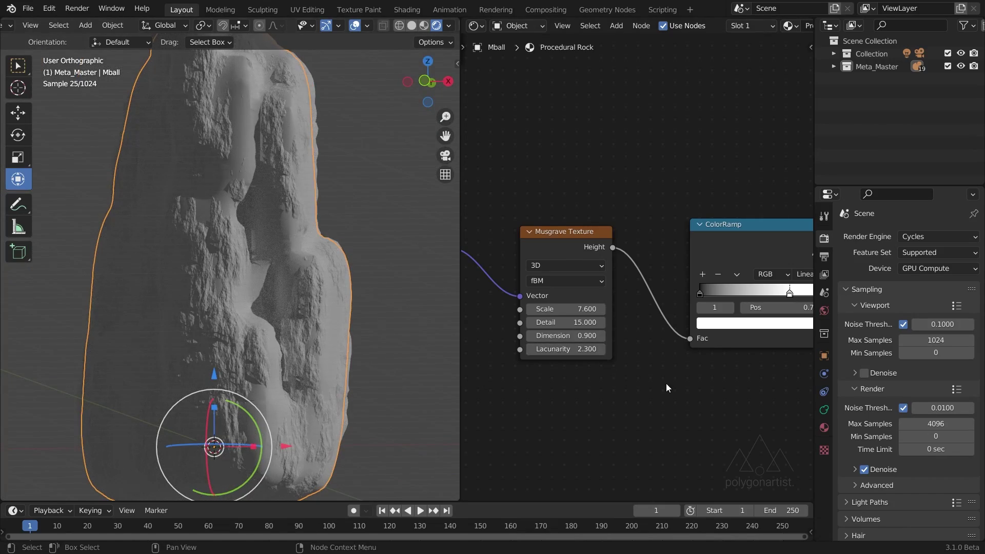
- Move the white stop of the bottom row's ColorRamp to position 0.924
middle_click_drag(665, 383, 564, 416)
left_click_drag(688, 327, 717, 332)
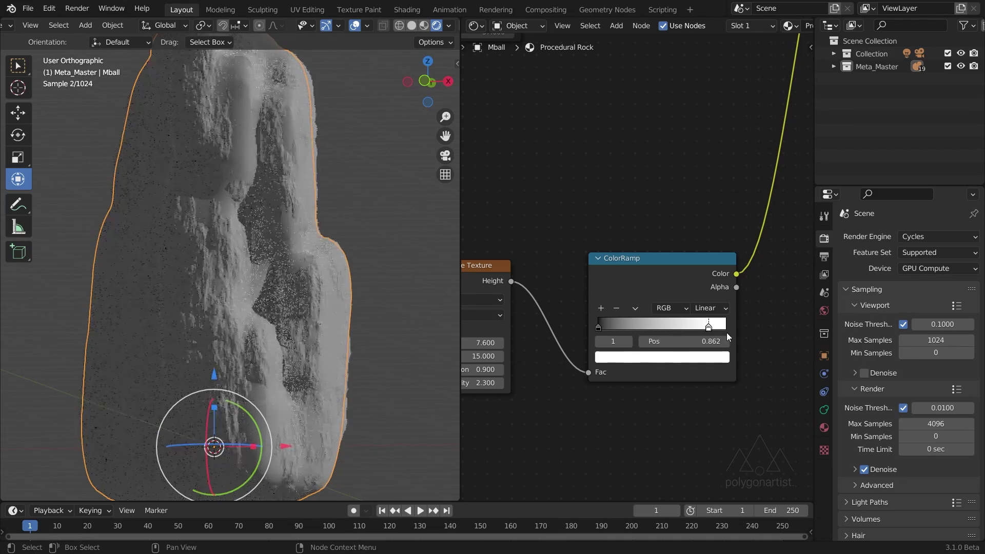
scroll(661, 392, "down", 1)
scroll(661, 392, "down", 3)
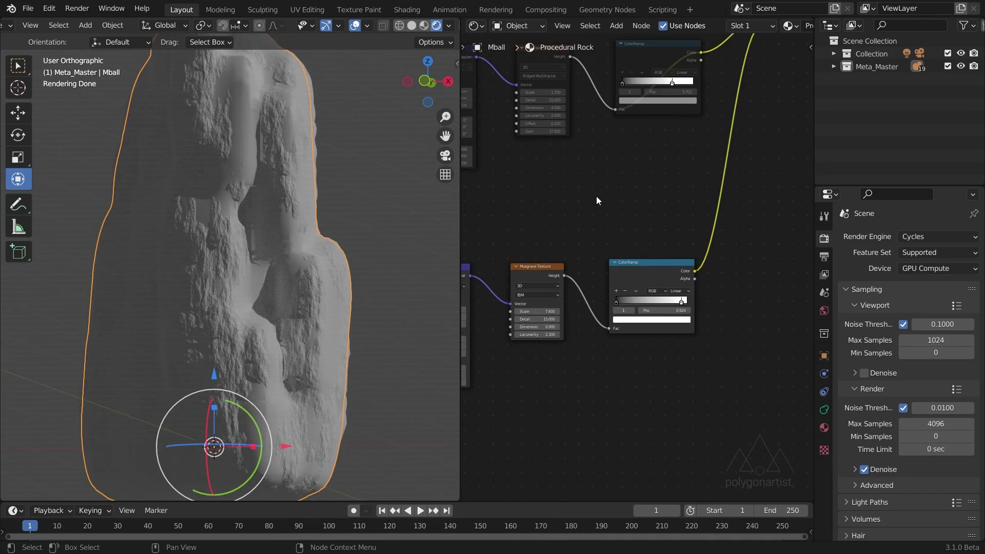
- Unmute the Texture Coordinate, Mapping, Musgrave Texture and ColorRamp nodes in the upper three rows
key("ctrl+space")
middle_click_drag(425, 191, 460, 253)
scroll(500, 269, "down", 4)
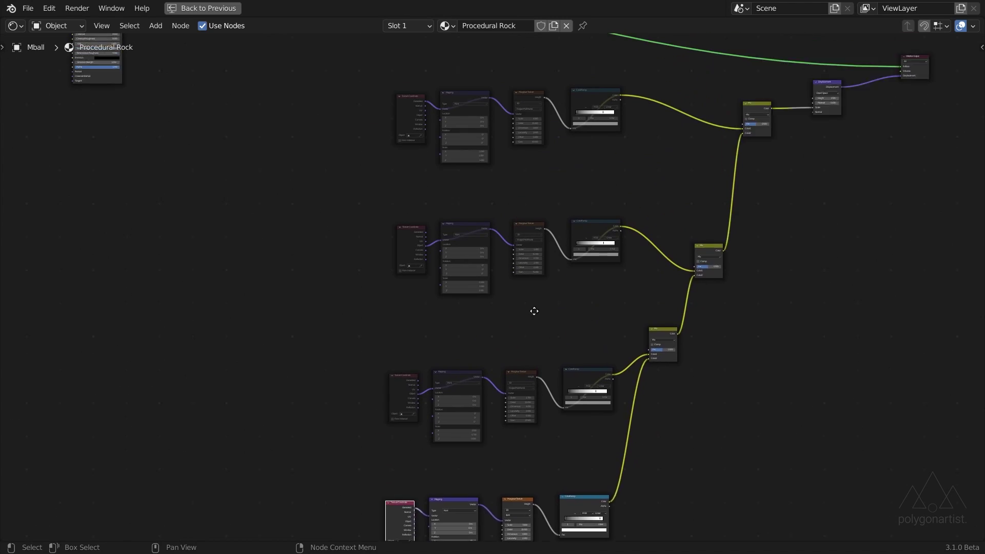
left_click_drag(355, 94, 574, 180)
left_click(573, 181)
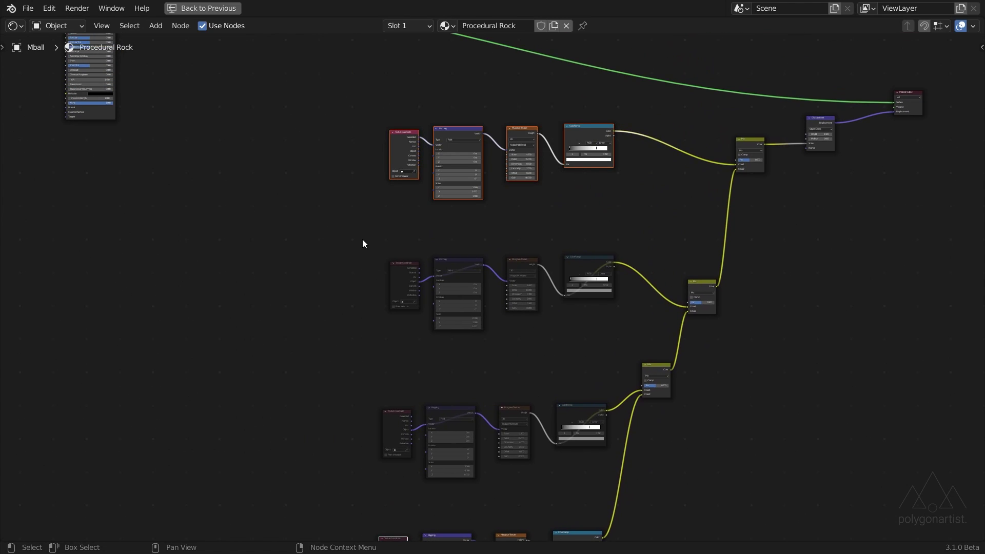
left_click_drag(362, 239, 589, 296)
left_click_drag(294, 385, 581, 448)
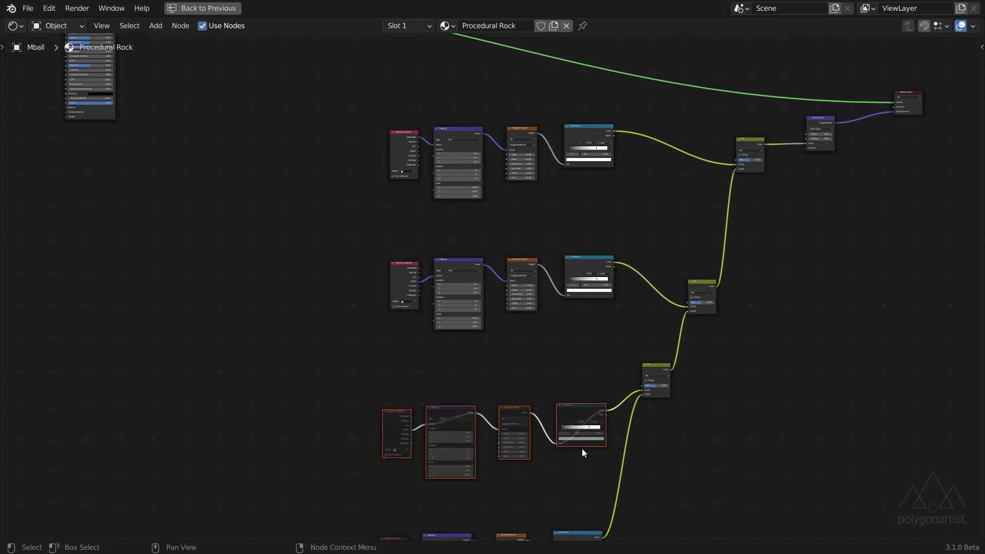
scroll(582, 448, "down", 1)
key("ctrl+space")
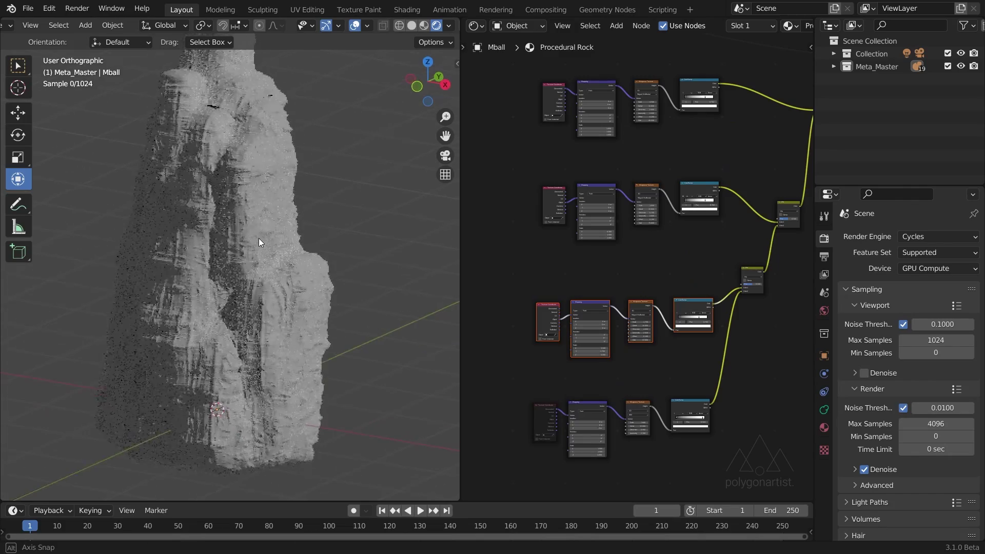
- Move the third row's ColorRamp white stop to the ramp's end and its black stop to position 0.087
middle_click_drag(292, 277, 340, 254)
scroll(294, 273, "up", 4)
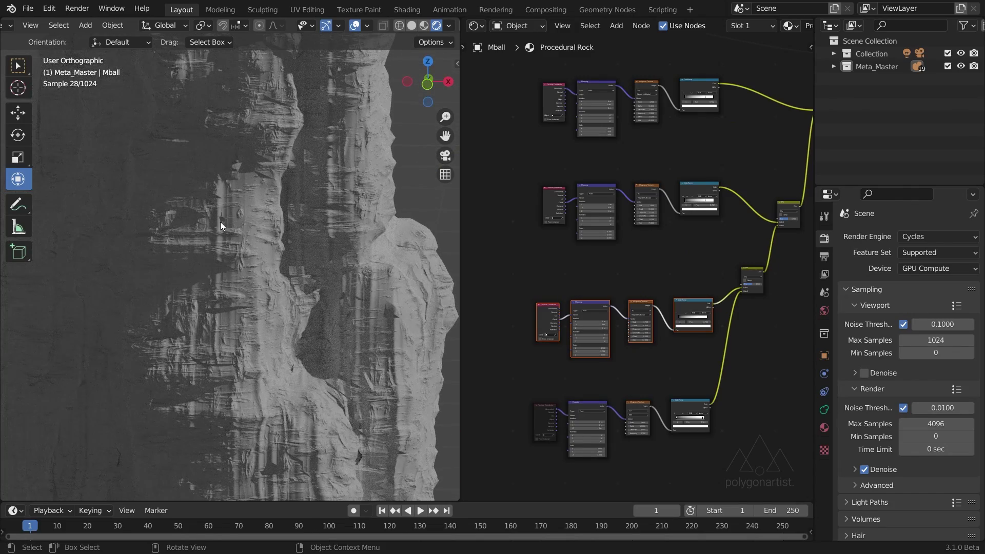
scroll(560, 270, "up", 6)
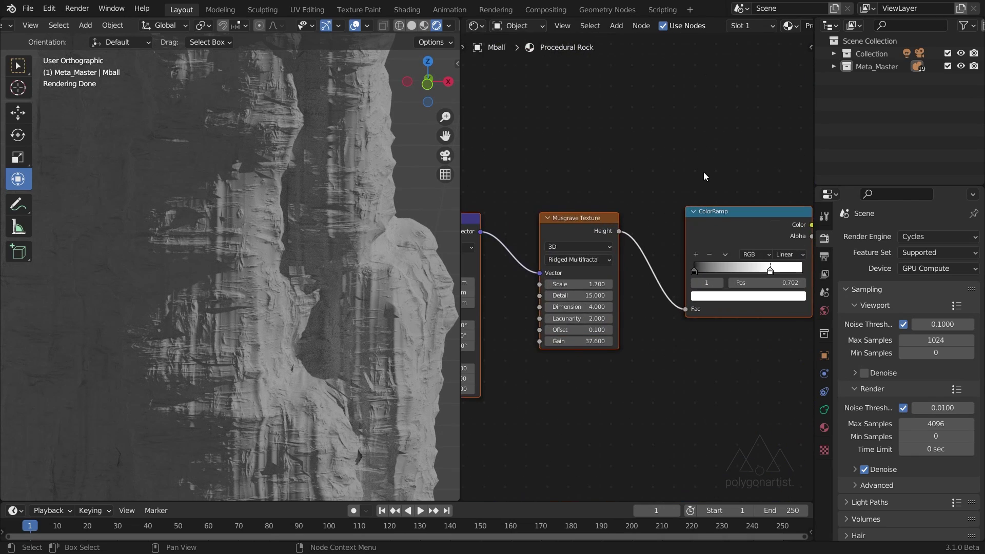
scroll(703, 174, "up", 2)
left_click_drag(645, 360, 690, 360)
middle_click_drag(596, 454, 769, 420)
middle_click_drag(649, 392, 600, 398)
left_click(652, 336)
left_click_drag(653, 336, 664, 335)
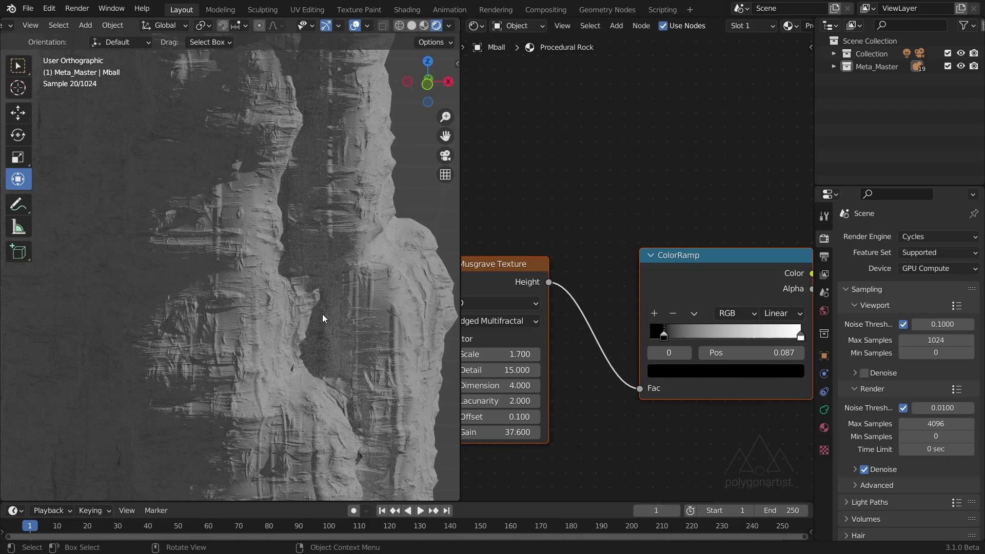
- Set the bottom row's Musgrave Texture Dimension to 0.7
middle_click_drag(322, 314, 234, 287)
scroll(233, 288, "up", 5)
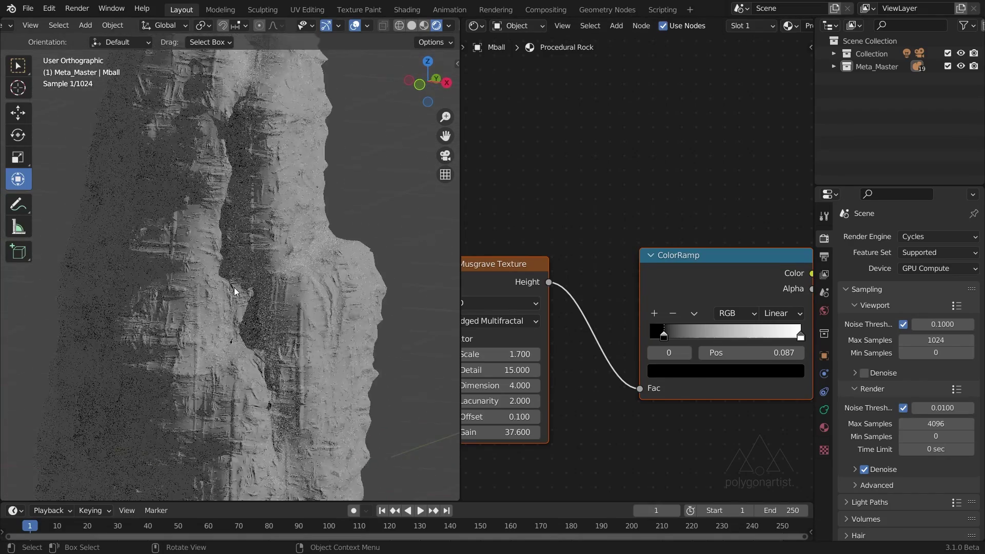
middle_click_drag(666, 422, 675, 78)
scroll(655, 205, "down", 4)
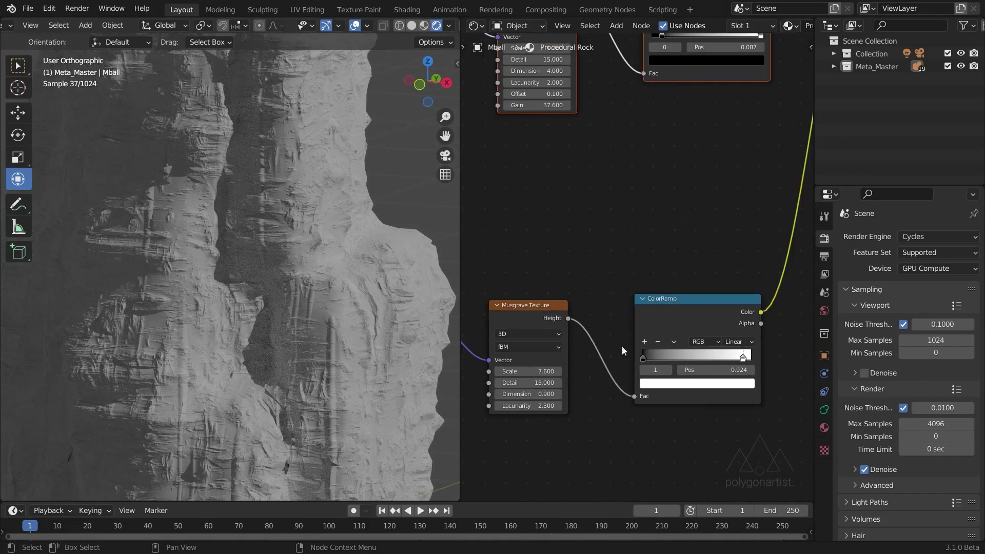
middle_click_drag(615, 355, 714, 282)
scroll(702, 333, "up", 2)
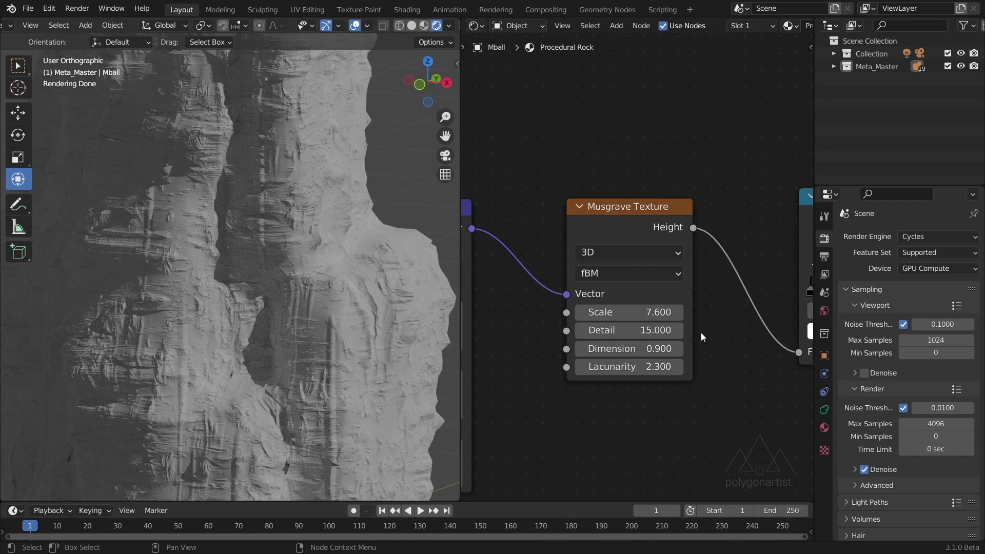
scroll(700, 332, "up", 1)
left_click(576, 359)
left_click(574, 359)
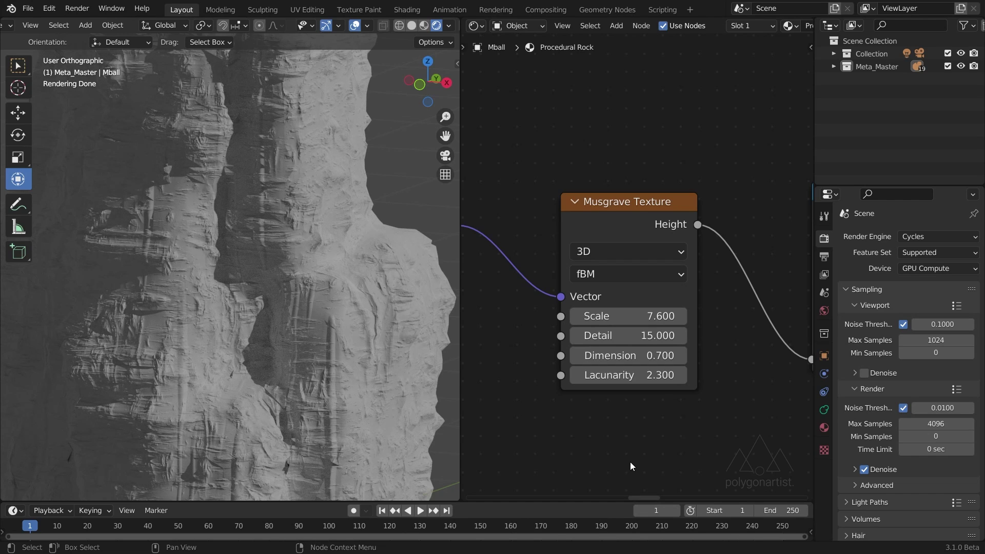
- Set the Fac to 0.35 on the Mix node that joins the third and bottom rows
scroll(246, 305, "down", 4)
middle_click_drag(241, 288, 282, 290)
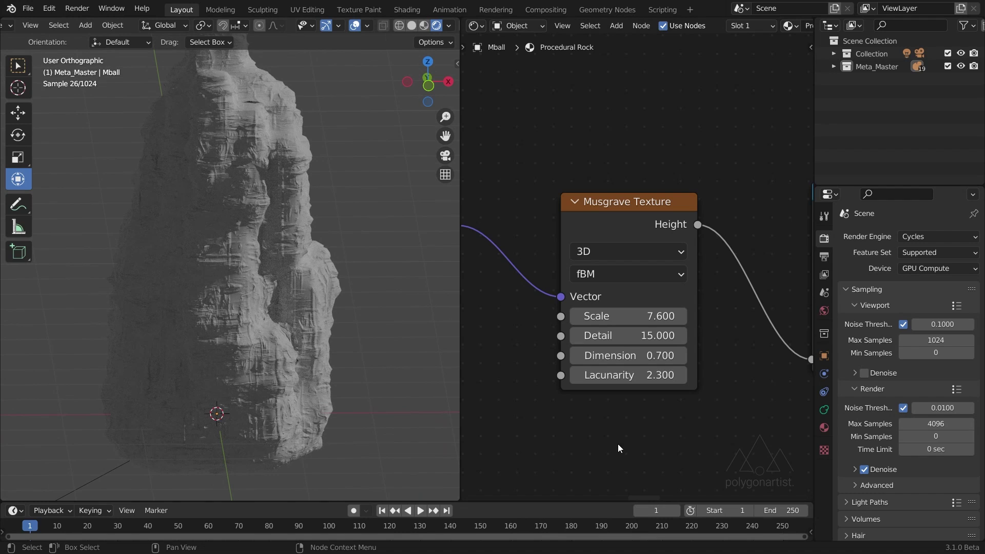
scroll(497, 410, "down", 2)
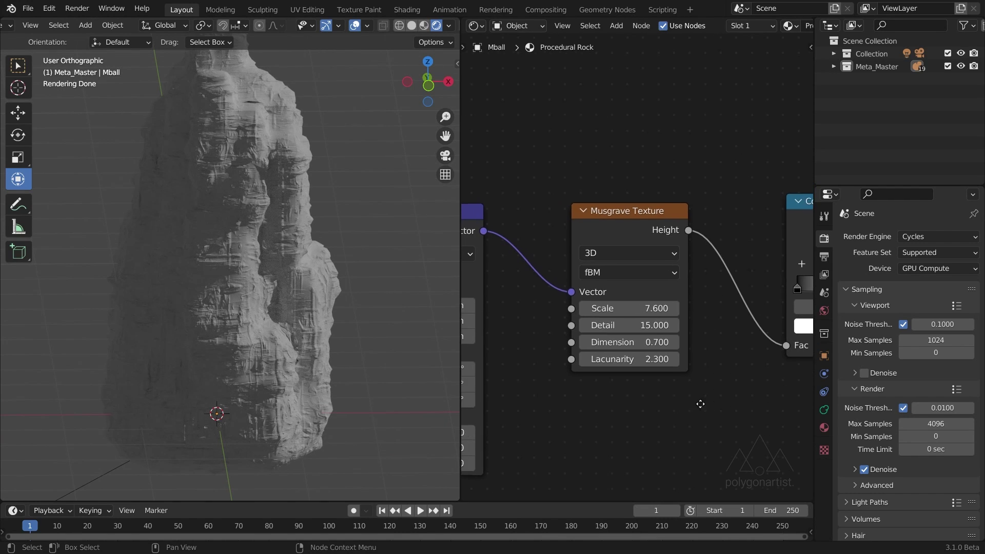
middle_click_drag(700, 404, 741, 287)
scroll(741, 272, "up", 4)
double_click(704, 198)
key("BackSpace")
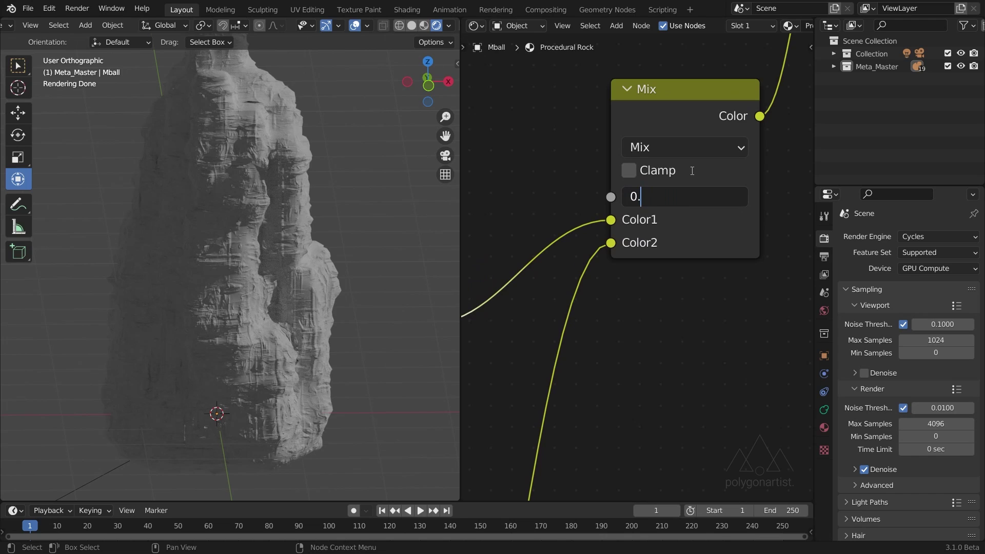
type("35")
key("Return")
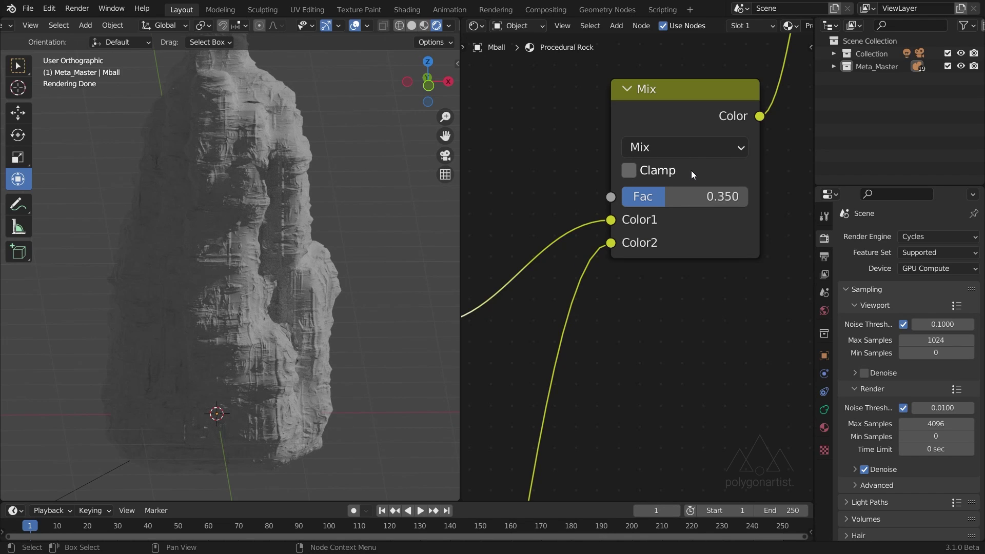
- Set the Fac to 0.6 on the Mix node that feeds the Displacement node, and inspect the rock surface up close
scroll(665, 260, "down", 5)
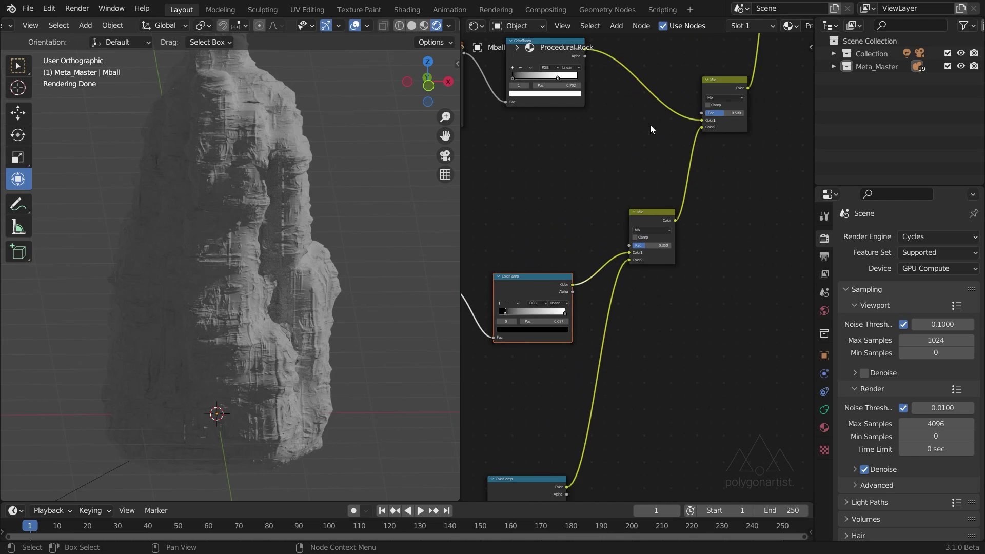
middle_click_drag(650, 125, 520, 356)
middle_click_drag(612, 176, 606, 275)
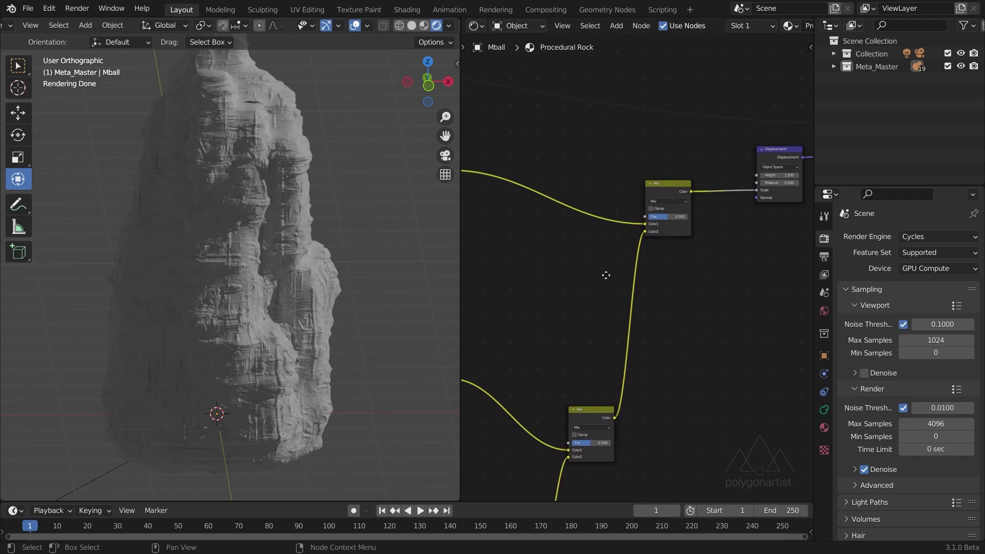
scroll(687, 237, "up", 4)
scroll(704, 158, "up", 3)
left_click(703, 145)
key("End")
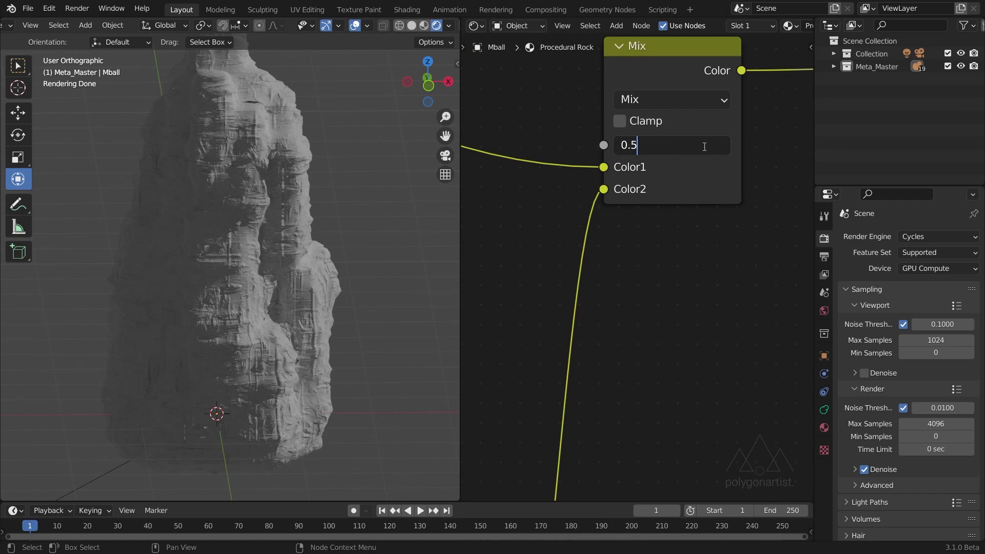
key("BackSpace")
type("6")
key("Return")
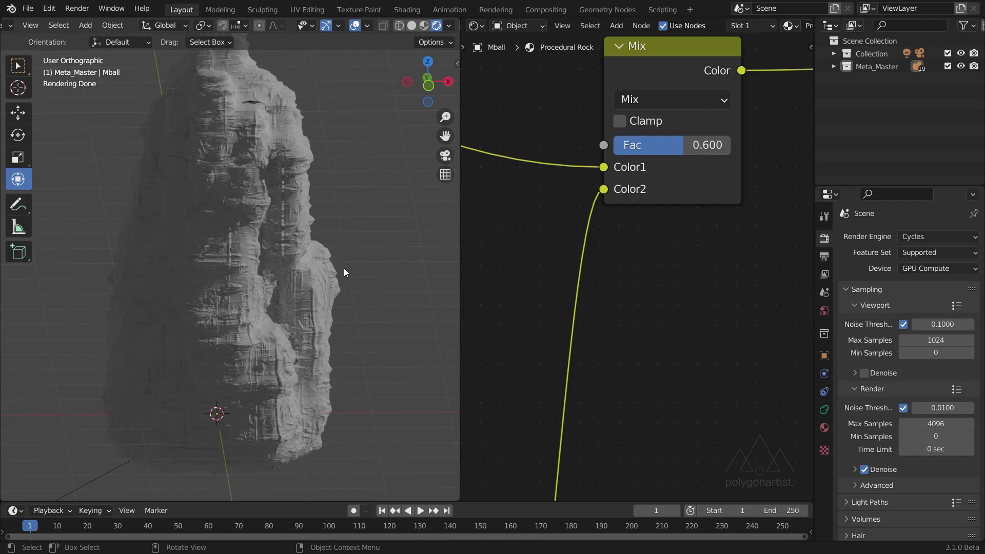
mouse_move(353, 245)
middle_mouse_down()
mouse_move(215, 234)
mouse_move(192, 290)
mouse_move(189, 248)
mouse_move(350, 235)
mouse_move(365, 257)
middle_mouse_up()
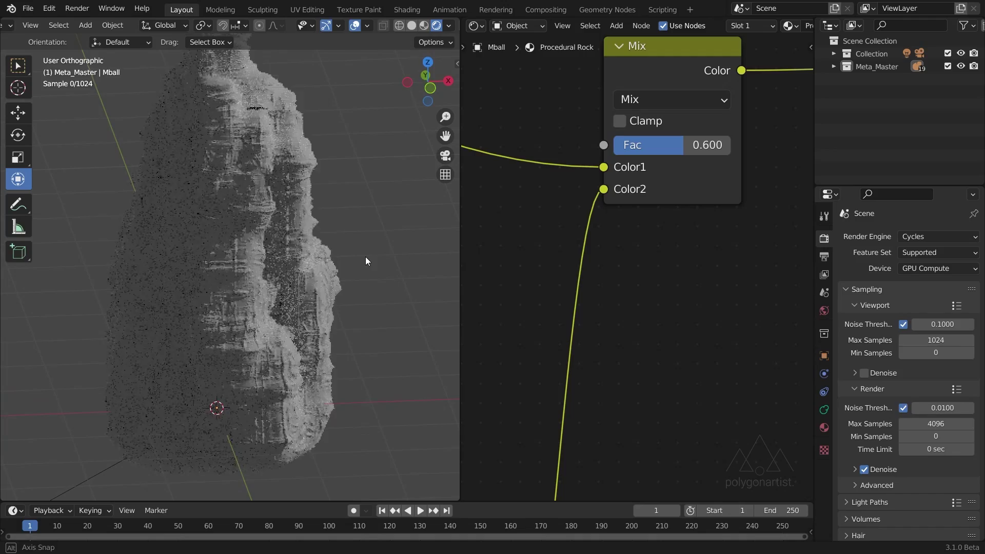
scroll(306, 324, "up", 6)
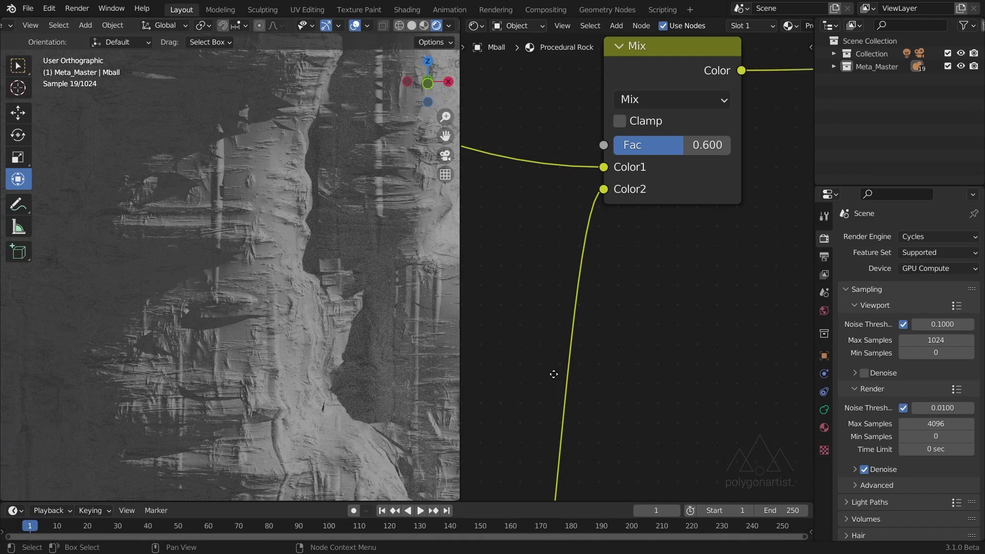
- Unmute the bottom row's Texture Coordinate node so its fine detail affects the rock displacement again
middle_click_drag(554, 374, 805, 169)
middle_click_drag(647, 316, 540, 269)
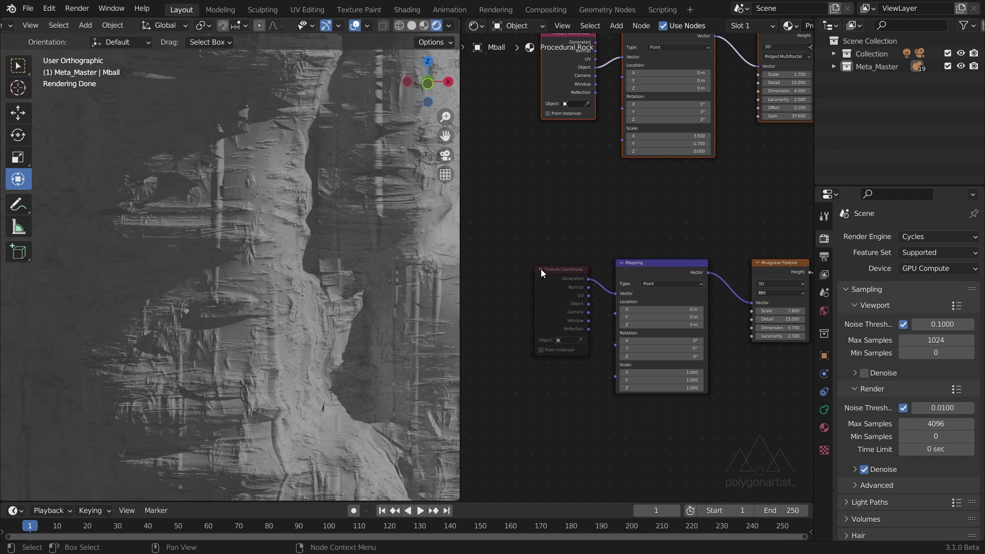
left_click(541, 269)
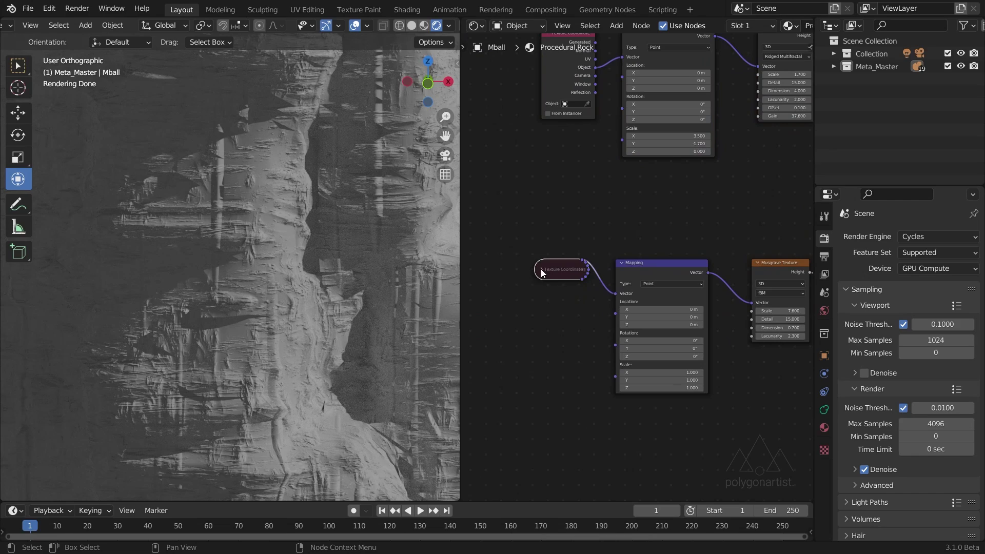
key("m")
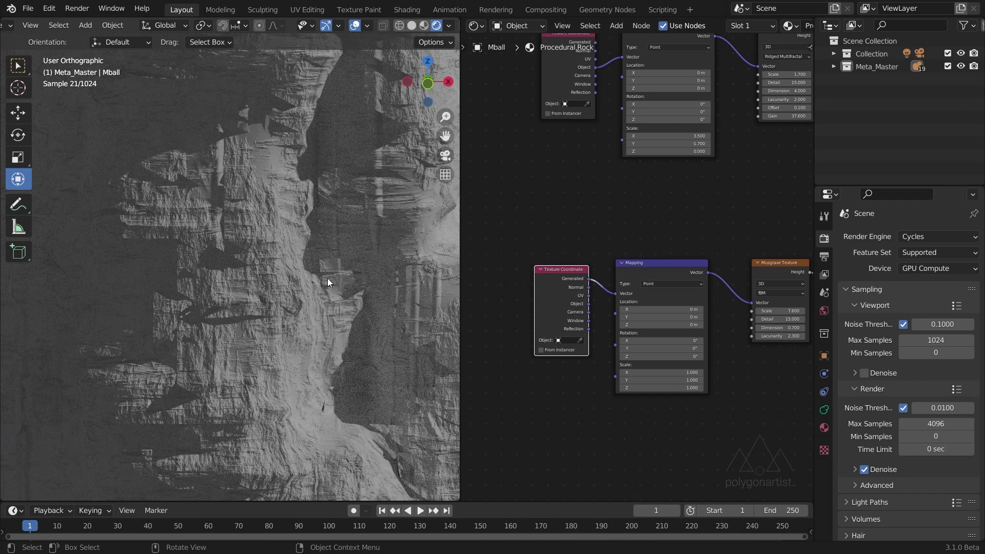
- Maximize the shader node editor and show its sidebar
scroll(649, 276, "down", 8)
middle_click_drag(654, 273, 561, 477)
key("ctrl+space")
middle_click_drag(702, 247, 602, 325)
key("n")
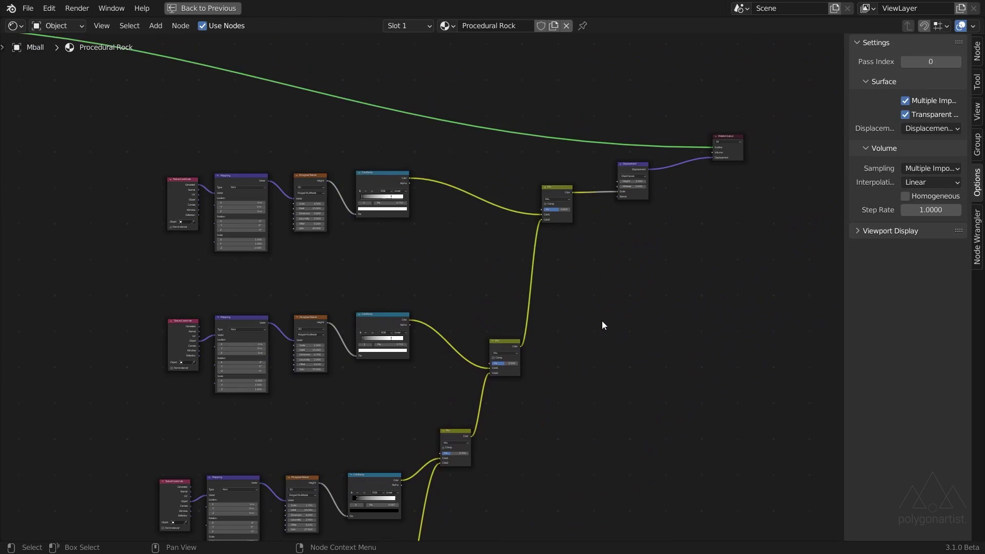
- Join the top row of displacement texture nodes in a frame and label it "Large Detail"
left_click_drag(117, 151, 413, 251)
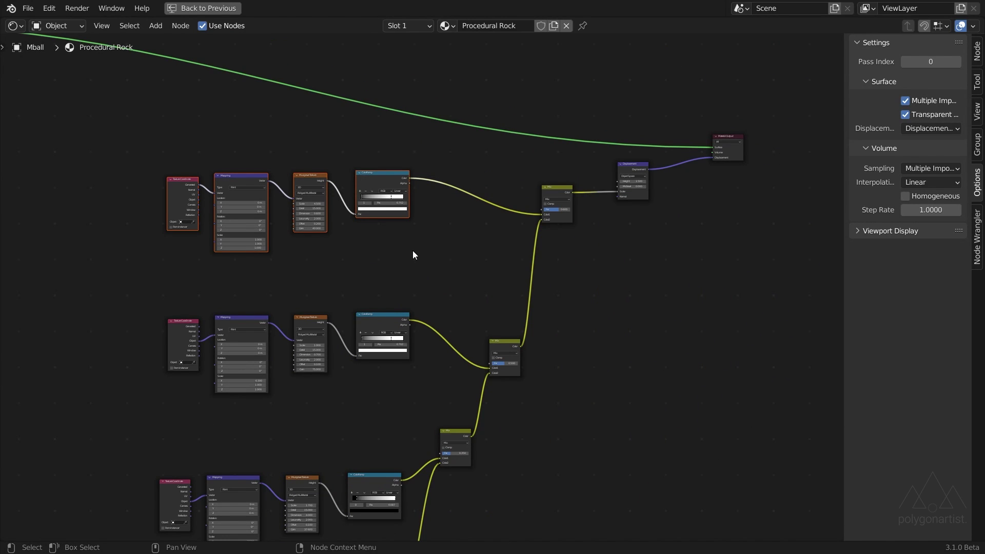
key("ctrl+j")
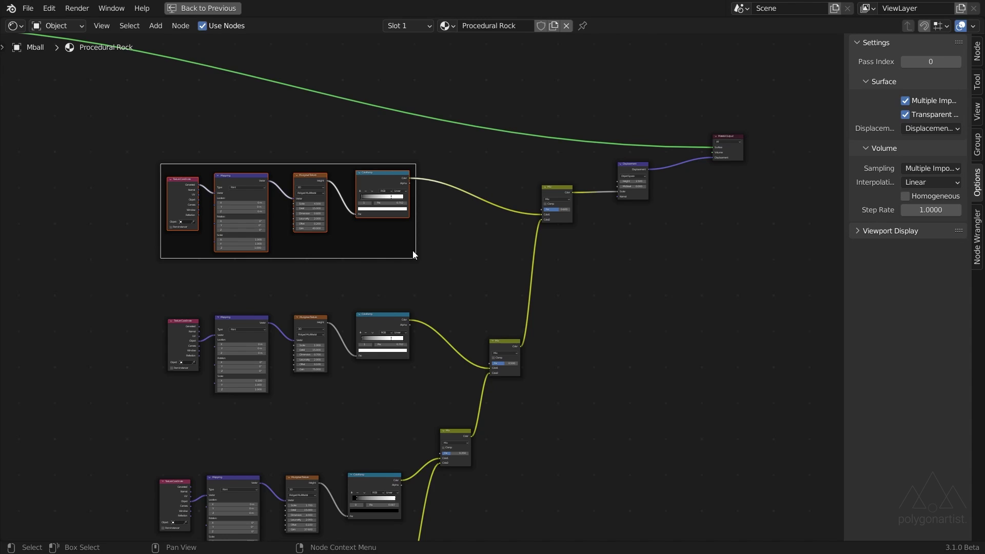
left_click(976, 50)
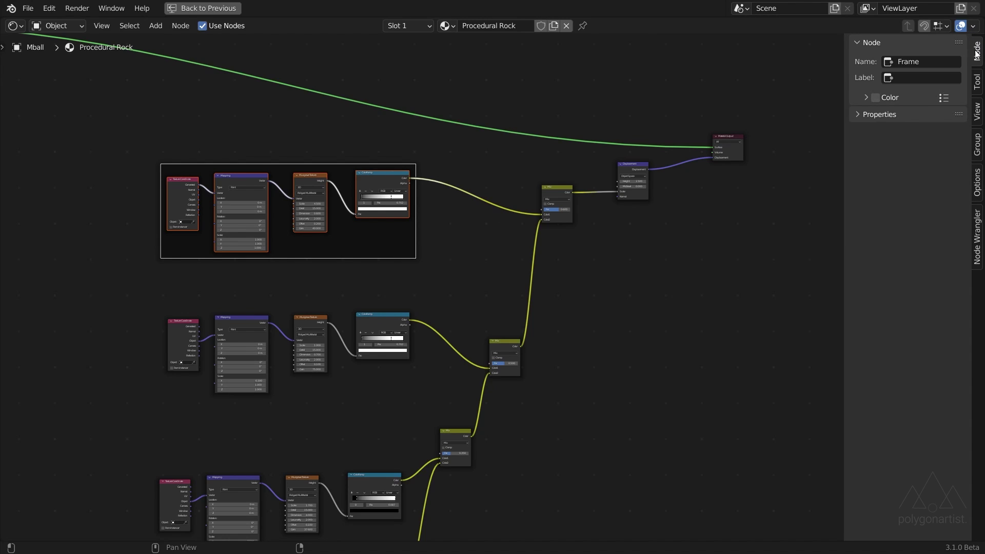
left_click(919, 78)
type("Large Detail")
key("Return")
- Join the second row of displacement texture nodes in a frame and label it "Horizontal Detail"
left_click_drag(145, 304, 408, 395)
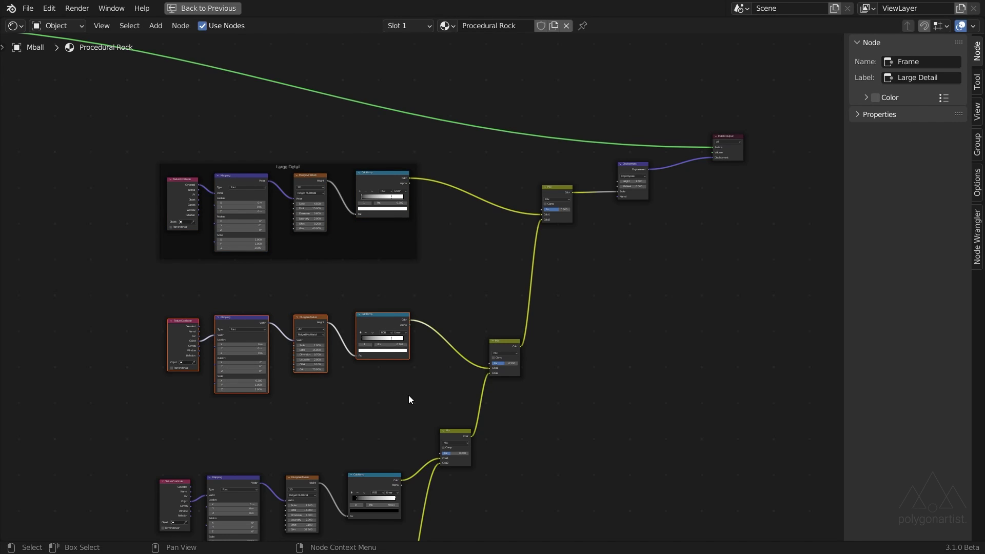
key("ctrl+j")
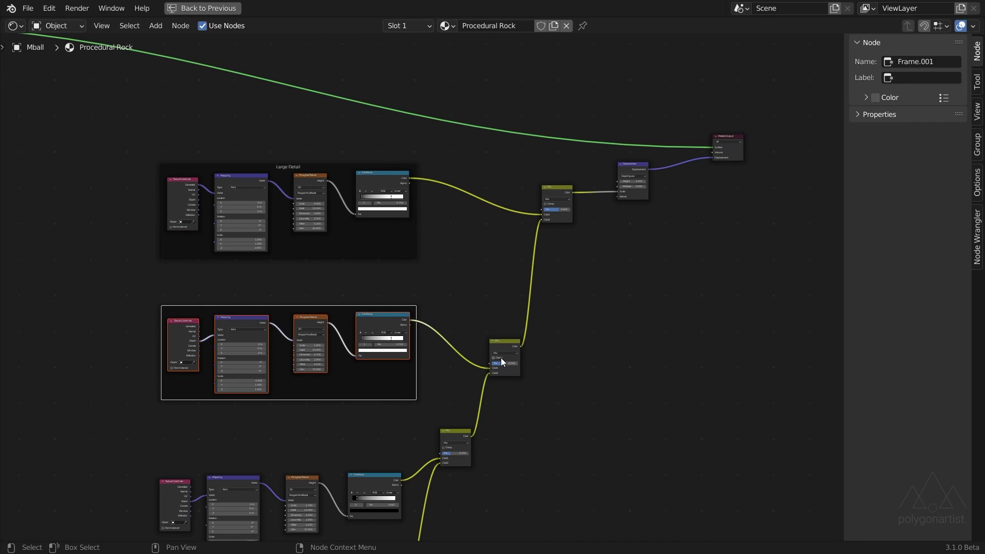
left_click(921, 78)
type("Hor")
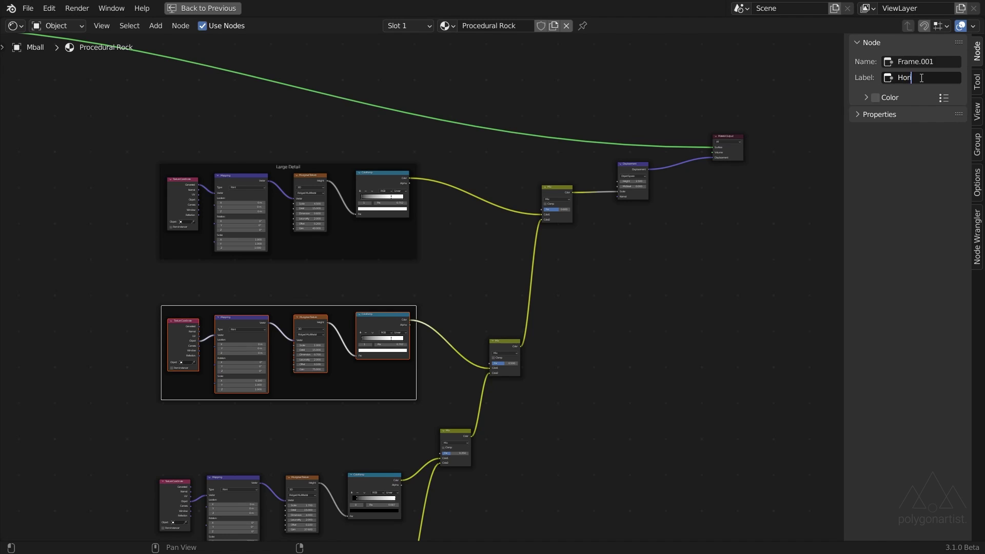
type("izontal Detail")
key("Return")
- Join the third row of displacement texture nodes in a frame and label it "Vertical Detail"
middle_click_drag(589, 400, 638, 223)
left_click_drag(225, 281, 458, 373)
key("ctrl+j")
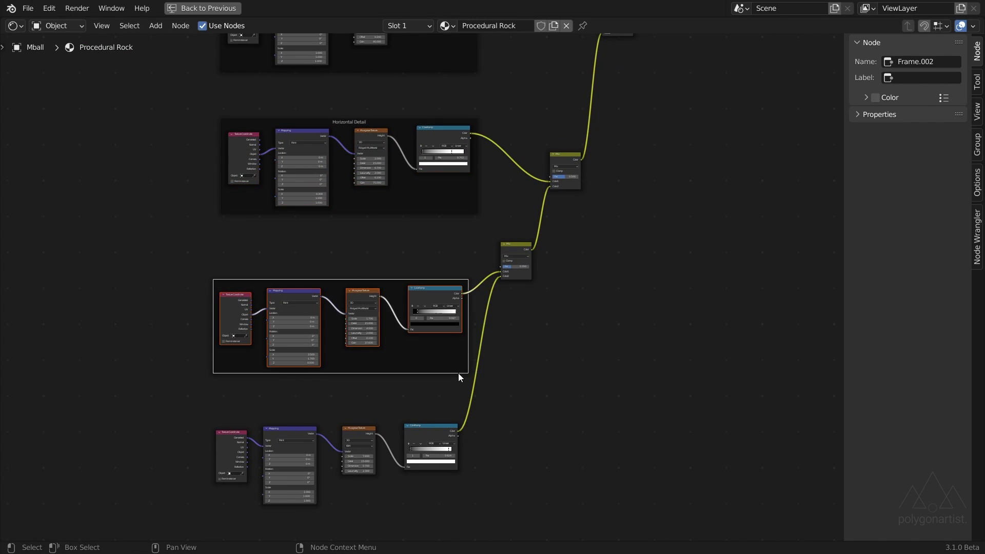
left_click(898, 78)
type("Vertical Detail")
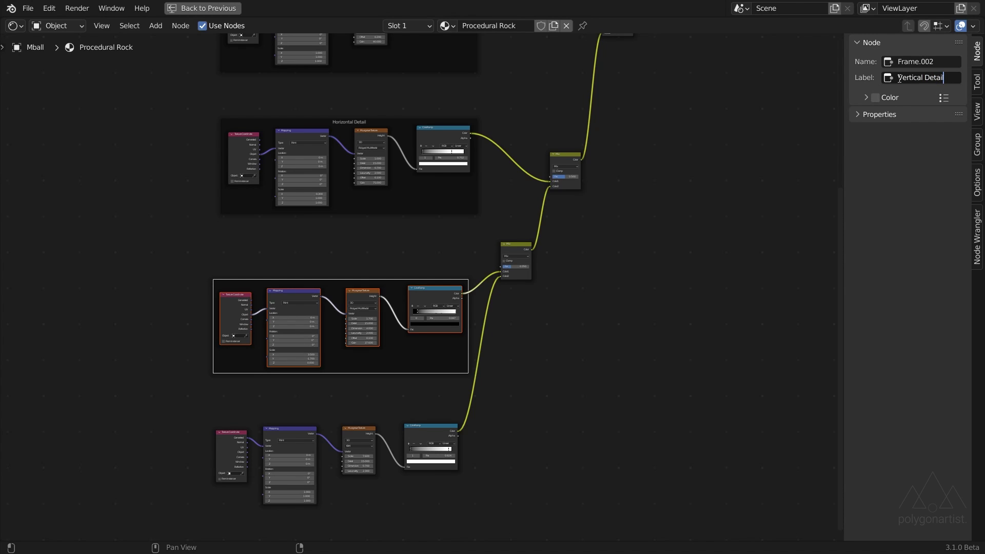
key("Return")
- Join the bottom row of displacement texture nodes in a frame and label it "Small Detail"
left_click_drag(209, 420, 448, 503)
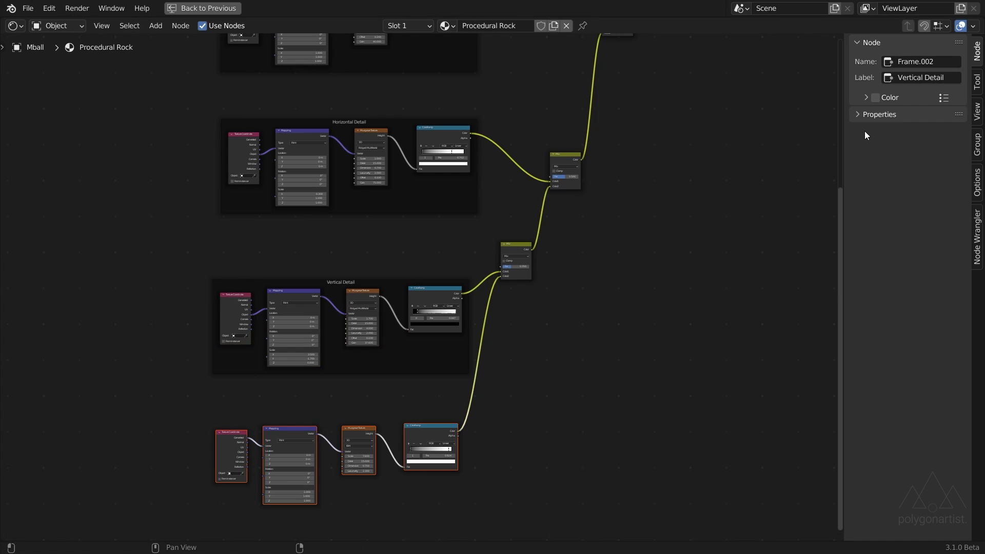
key("ctrl+j")
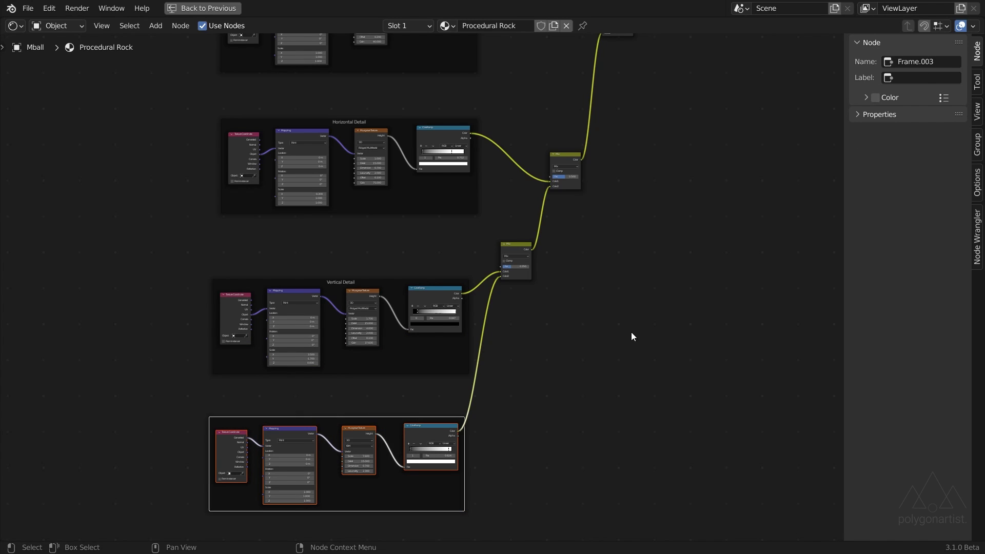
left_click(919, 75)
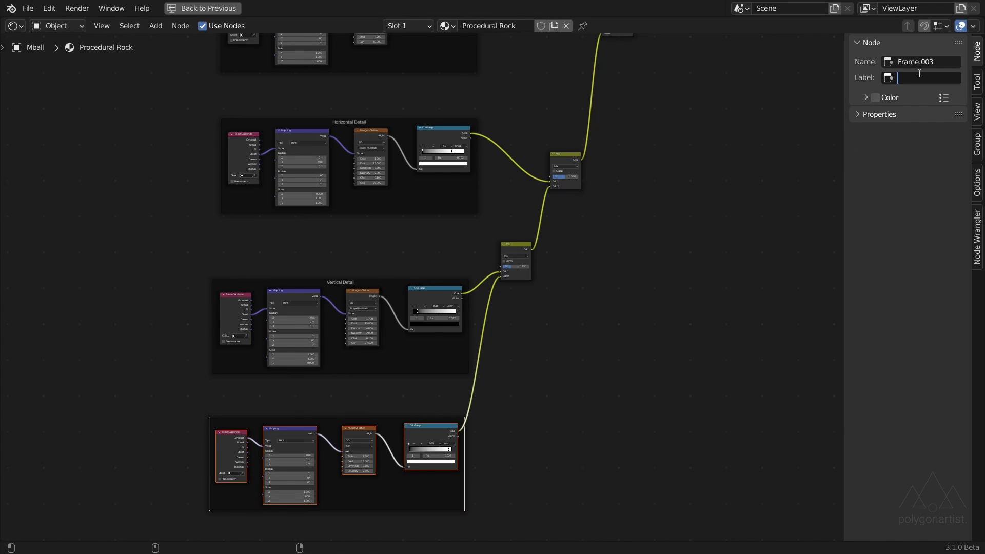
type("Small D")
key("Return")
- Combine the four detail frames, the three Mix nodes and the Displacement node into one node group, placed near the Material Output
scroll(663, 191, "down", 2)
middle_click_drag(607, 159, 614, 228)
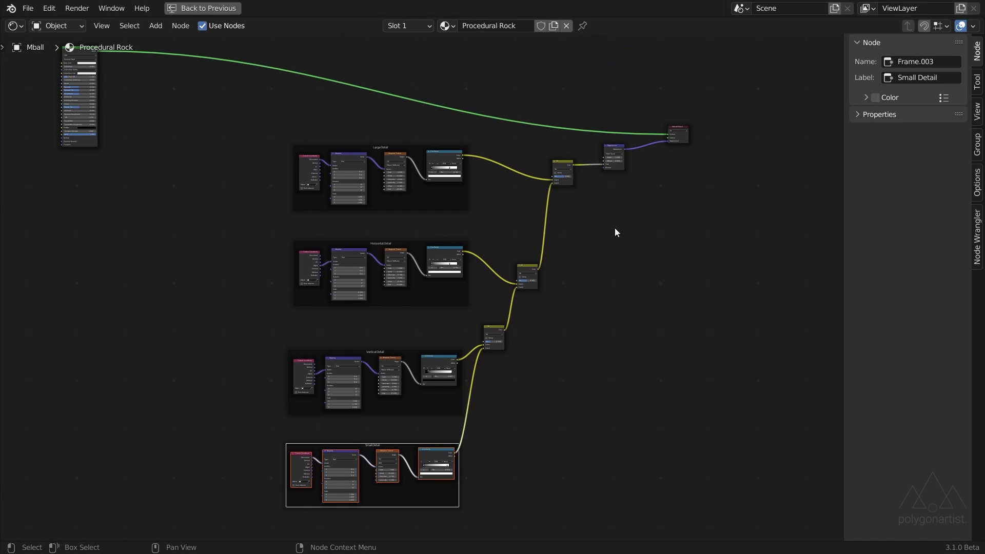
left_click(233, 214)
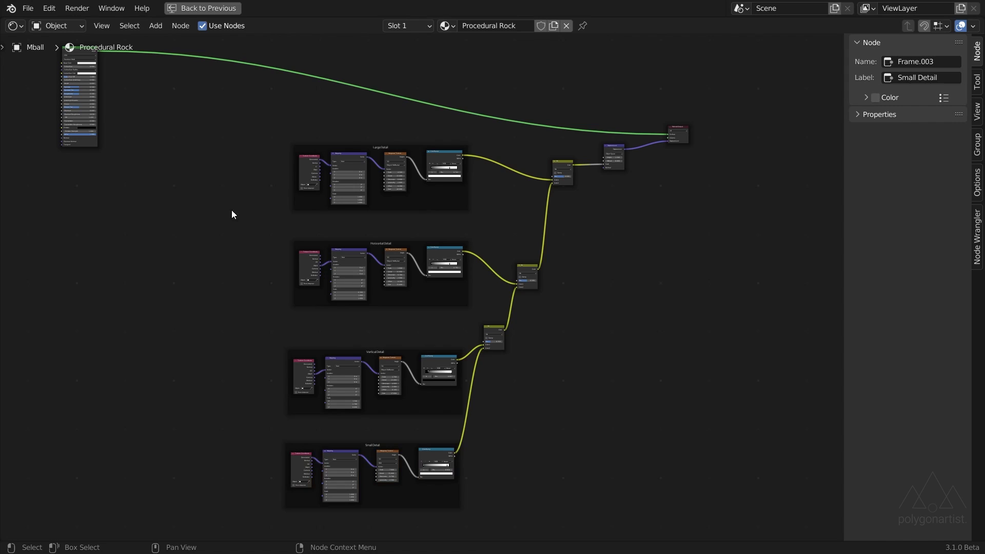
left_click_drag(223, 121, 460, 485)
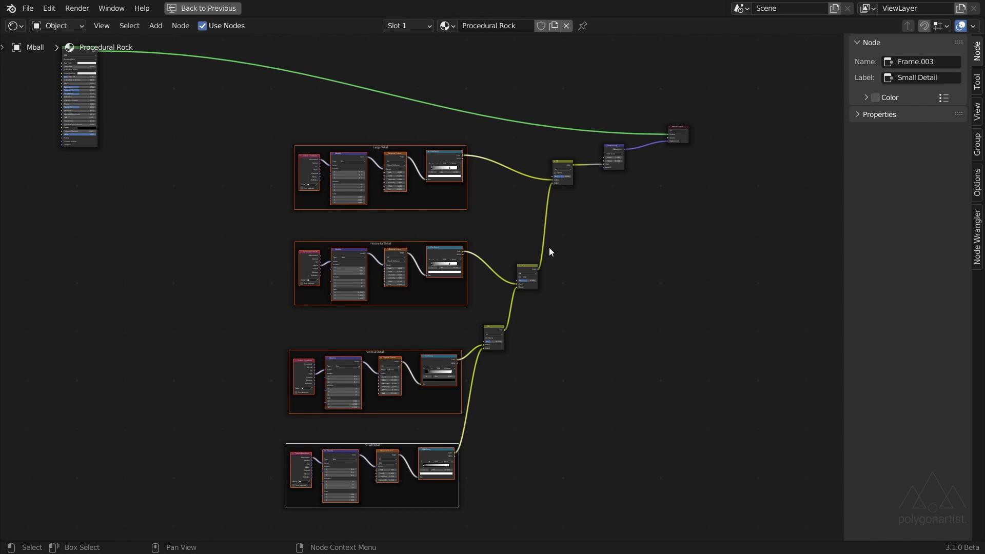
left_click_drag(695, 417, 488, 159)
key("ctrl+g")
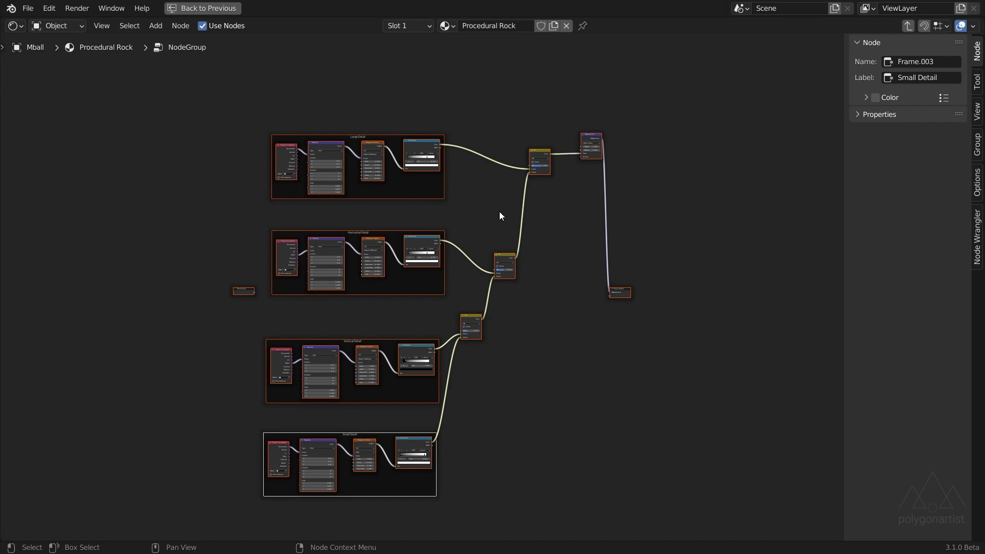
key("Tab")
key("g")
left_click(617, 148)
- Set the new group node's name to "Displacement"
scroll(672, 120, "up", 5)
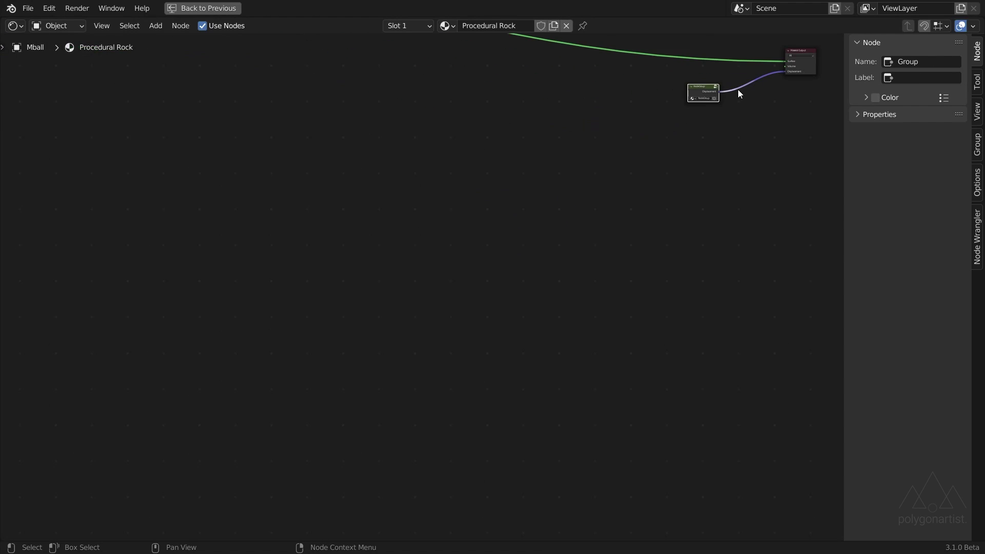
middle_click_drag(746, 82, 532, 204)
scroll(552, 164, "up", 10)
middle_click_drag(566, 128, 480, 210)
scroll(480, 210, "up", 1)
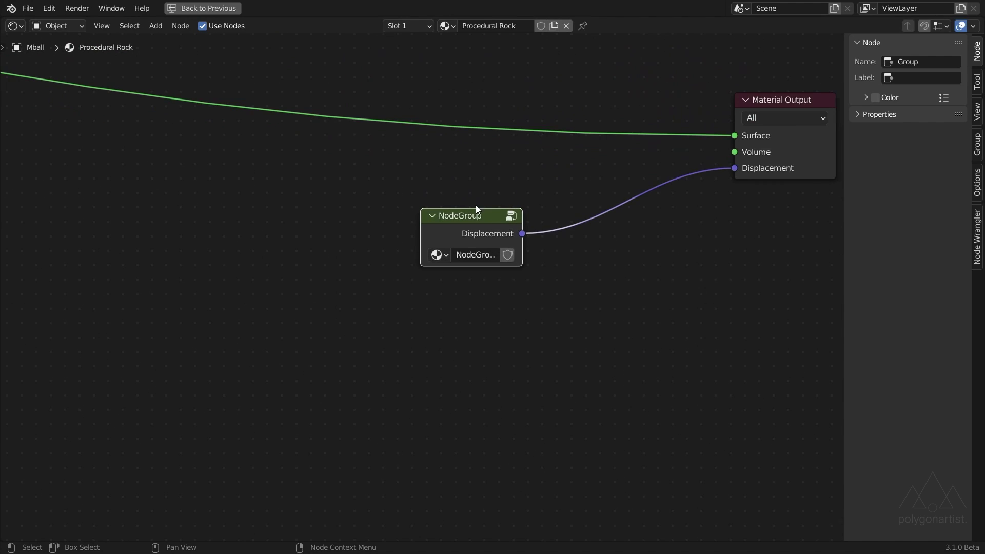
left_click(931, 60)
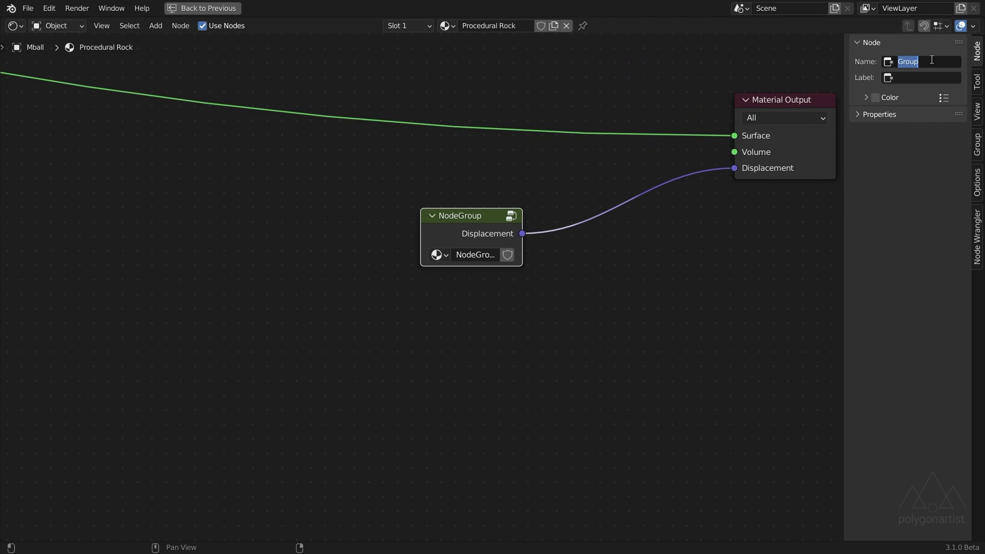
type("Displacement")
key("Return")
- Hide the sidebar, add a ColorRamp before the Principled BSDF and connect its Color output to the Base Color
middle_click_drag(795, 217, 711, 237)
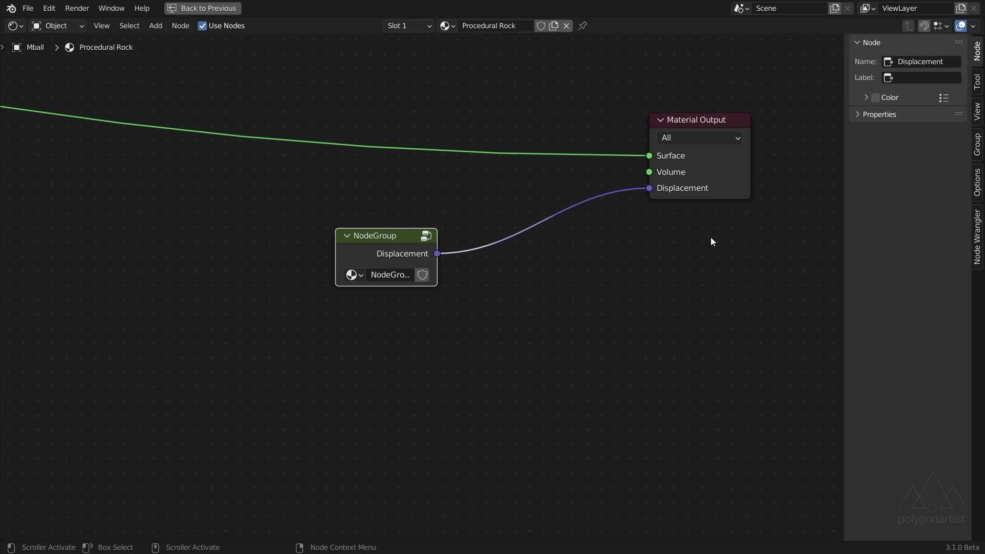
key("n")
scroll(438, 269, "down", 3)
middle_click_drag(439, 273, 798, 255)
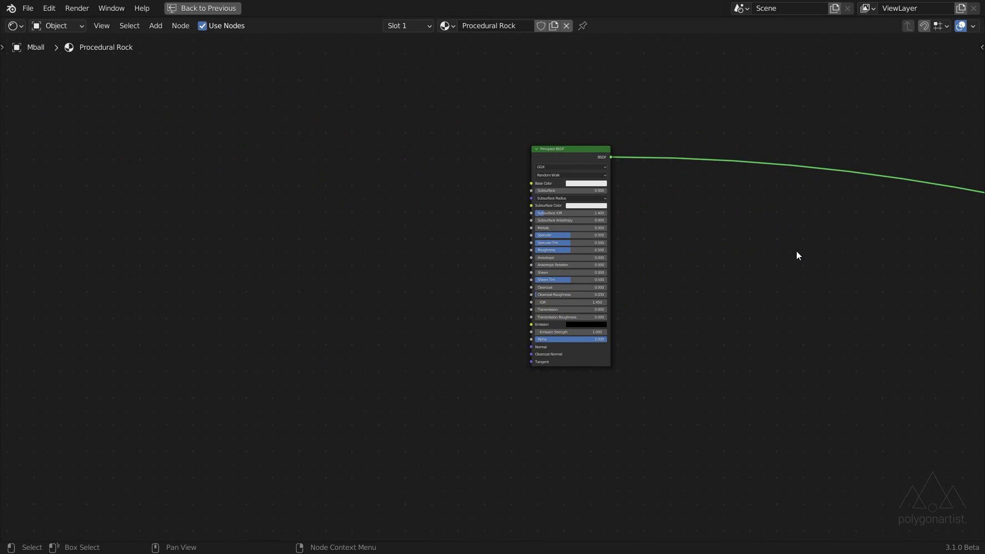
key("shift+a")
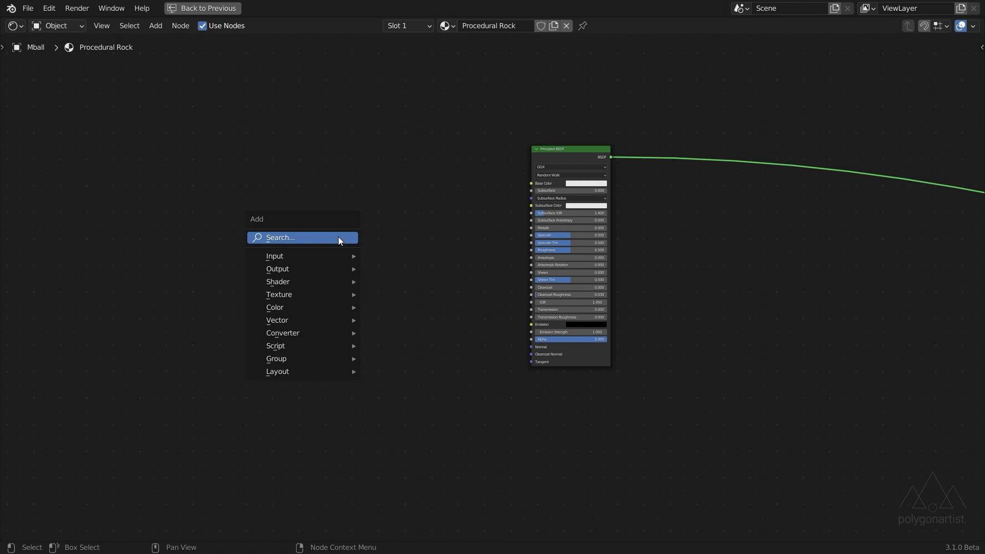
left_click(338, 236)
type("ramp")
key("Return")
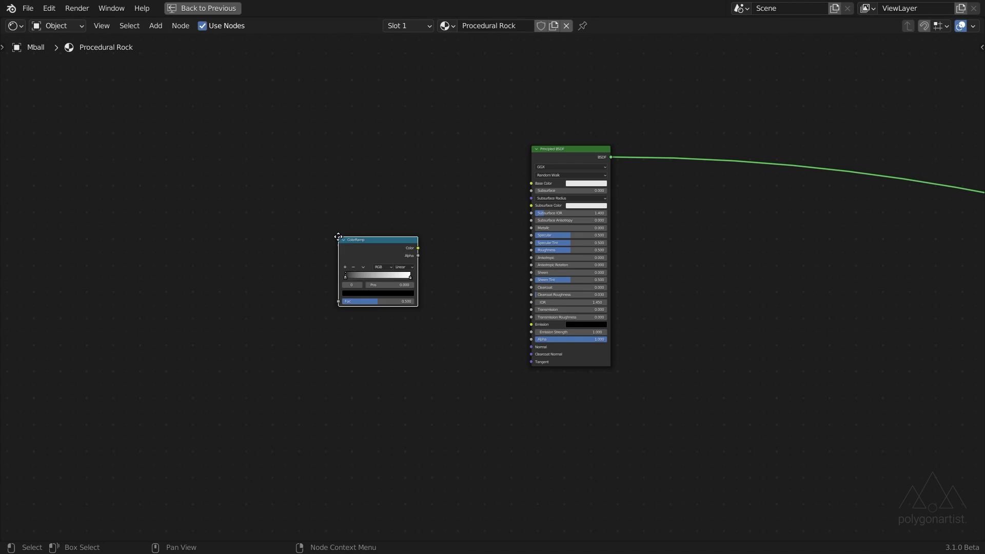
left_click(318, 143)
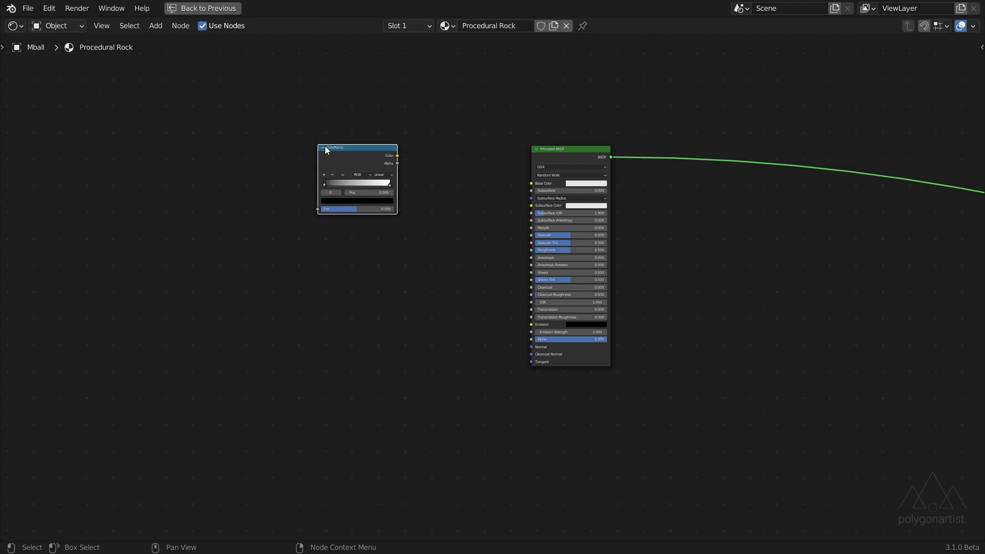
scroll(359, 151, "up", 2)
middle_click_drag(413, 157, 488, 207)
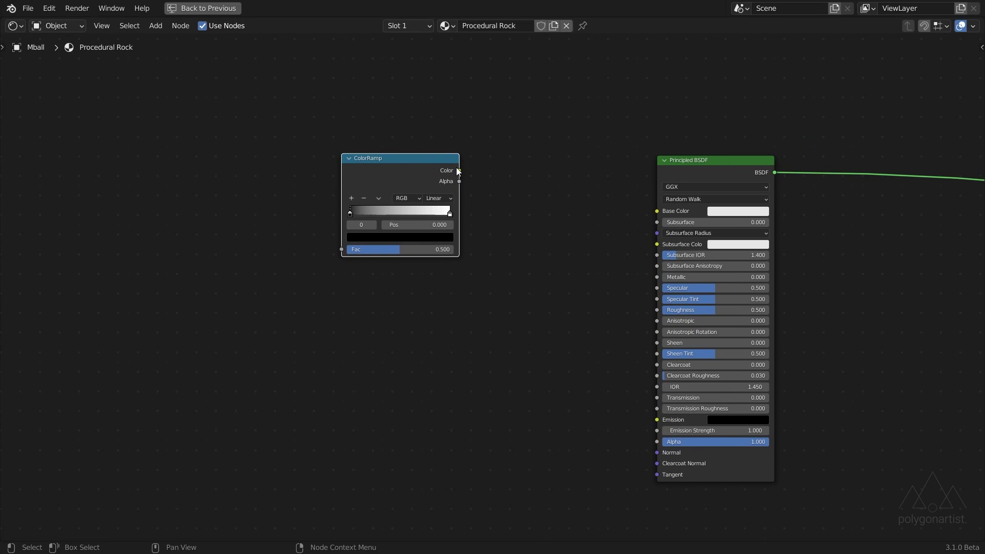
left_click_drag(458, 171, 651, 214)
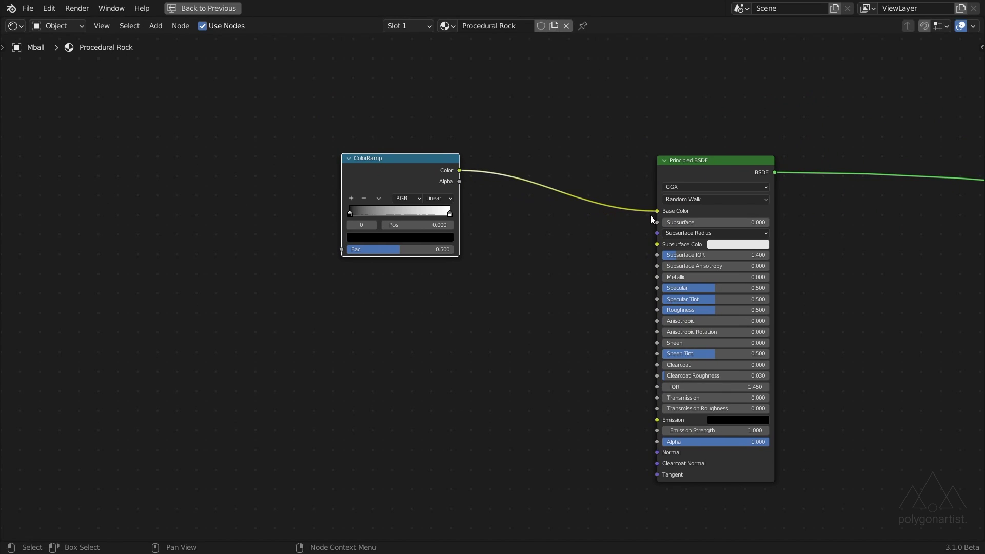
- Add a Musgrave Texture before the new ColorRamp and connect its Height output to the ramp's Fac
key("shift+a")
left_click(491, 302)
type("musgr")
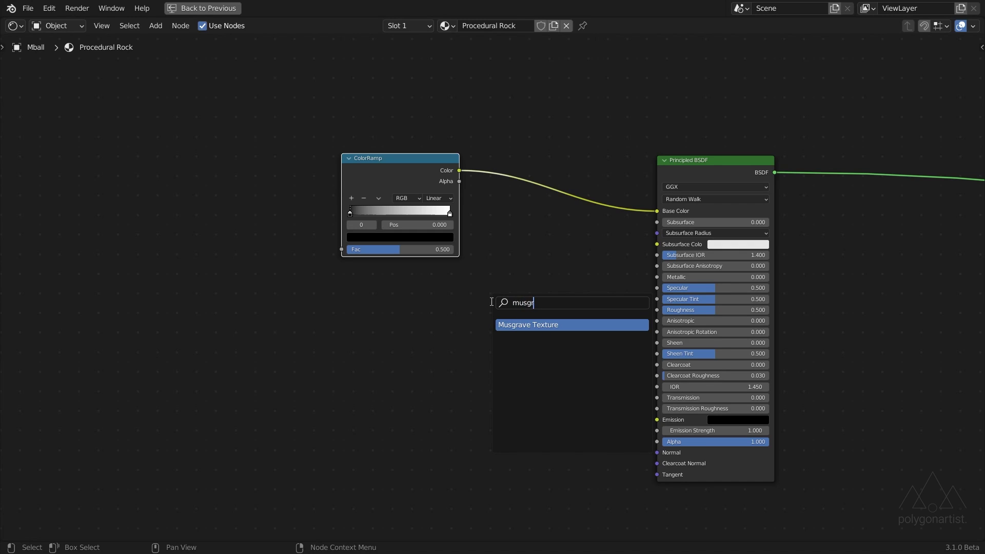
key("Return")
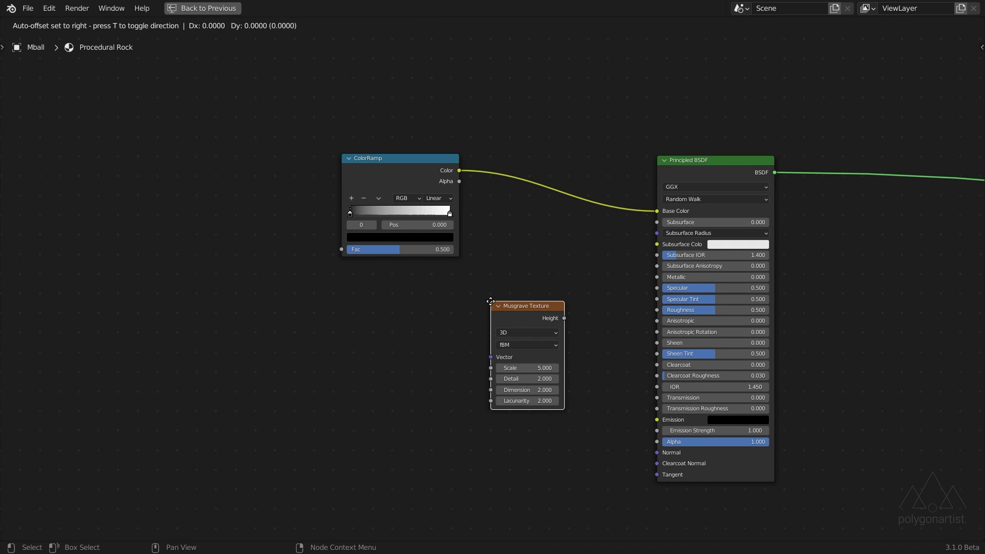
left_click(203, 152)
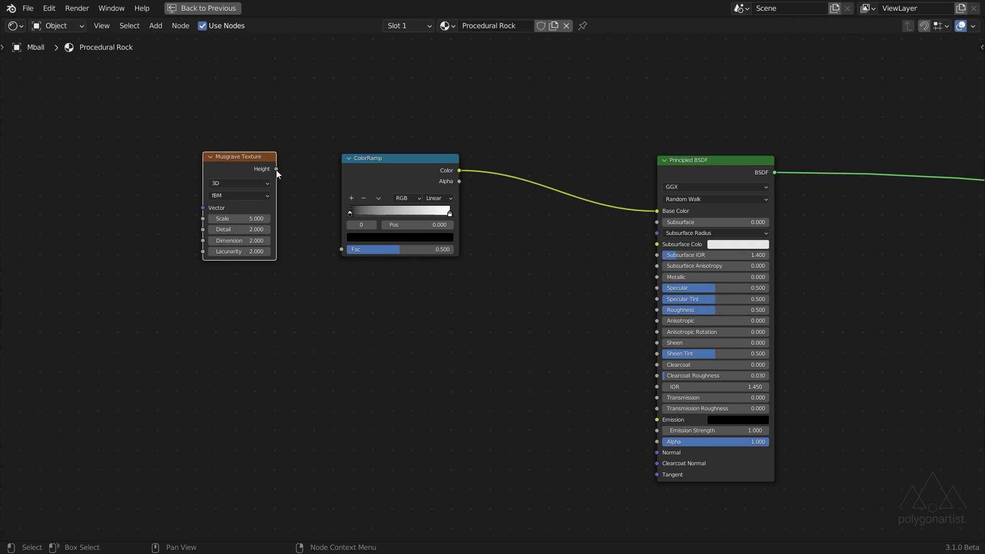
left_click_drag(276, 169, 341, 249)
- Give the colour Musgrave Texture a Mapping node fed by the Texture Coordinate's Object output, and restore the split workspace layout
middle_click_drag(323, 330, 682, 387)
key("ctrl+t")
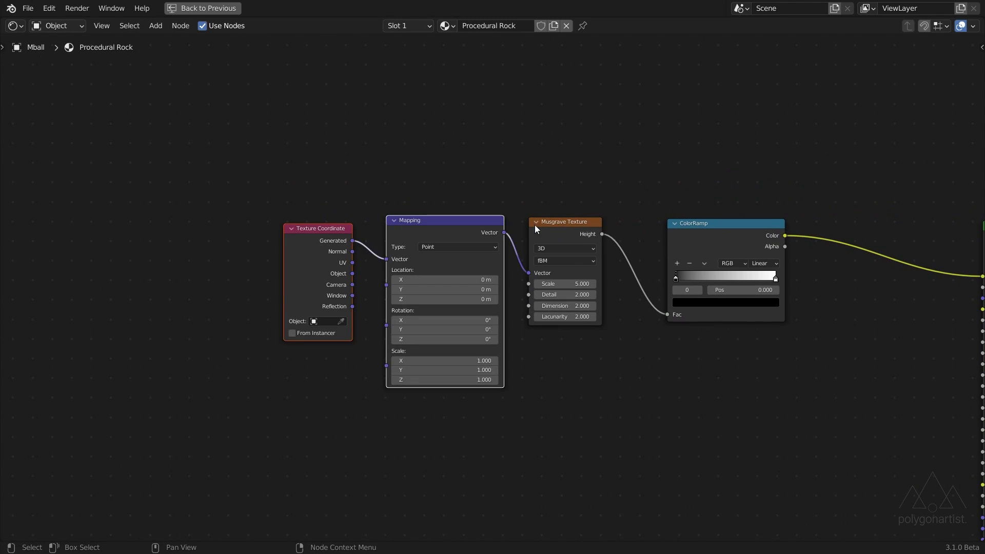
left_click_drag(352, 273, 386, 260)
middle_click_drag(728, 404, 618, 393)
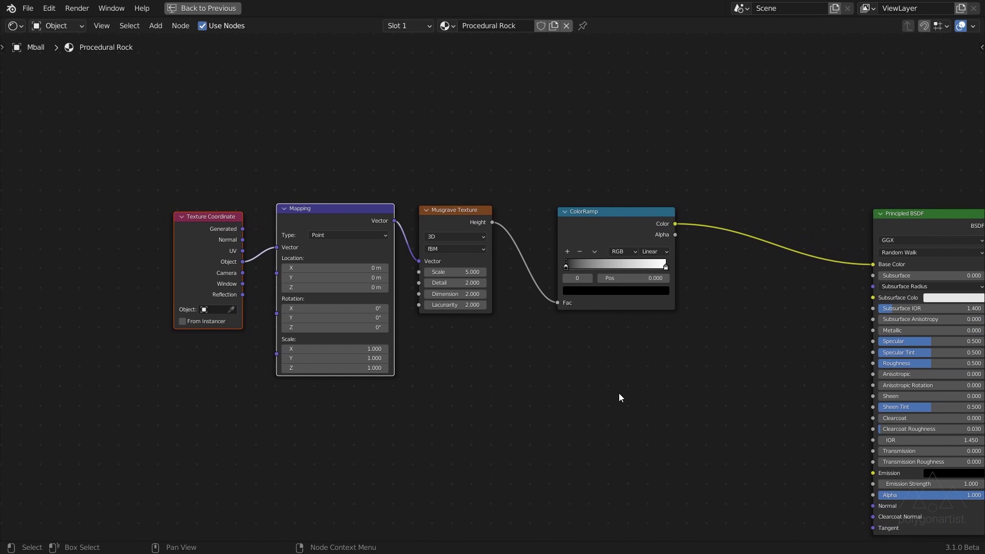
key("ctrl+space")
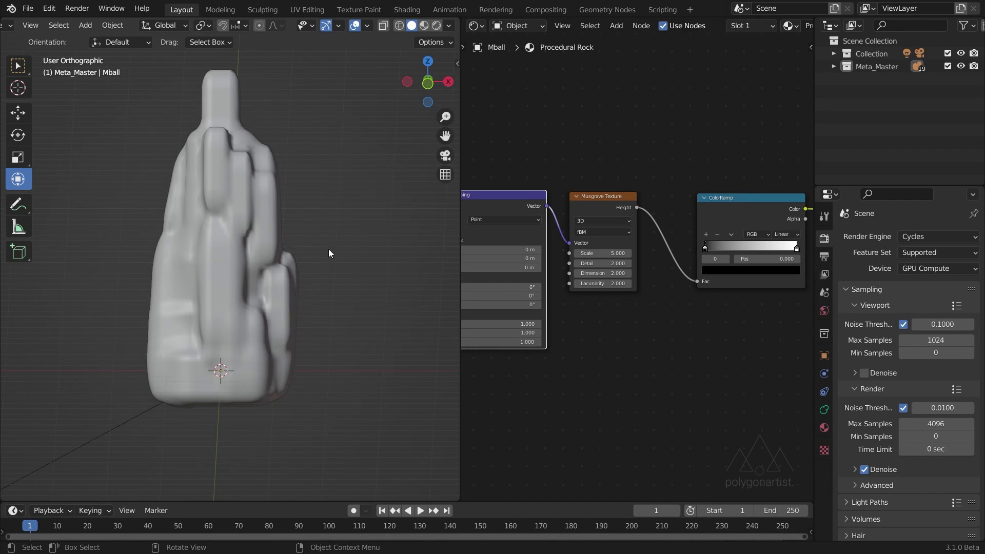
- Show the rock pillar in rendered shading and select the white stop of the colour ramp
key("z")
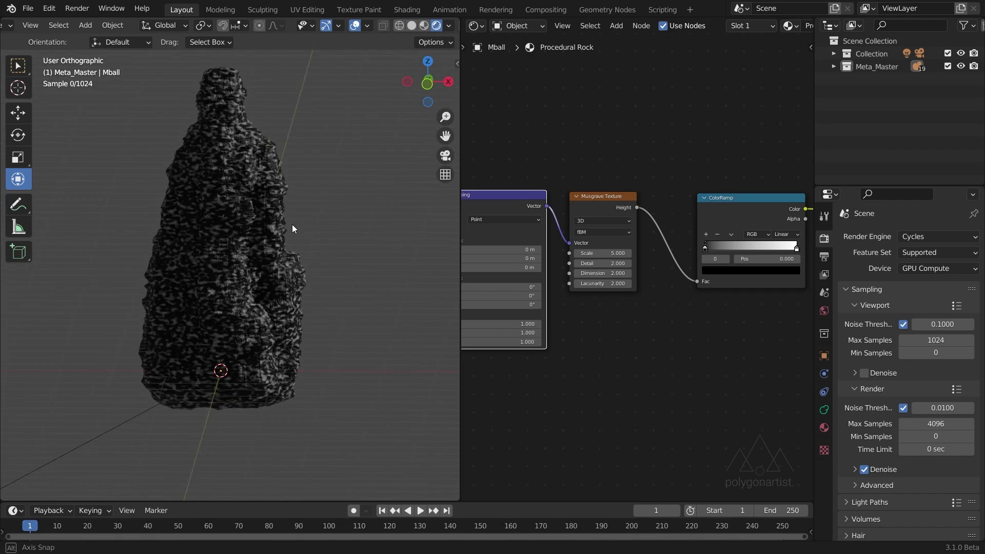
middle_click_drag(292, 228, 219, 233)
scroll(279, 235, "up", 5)
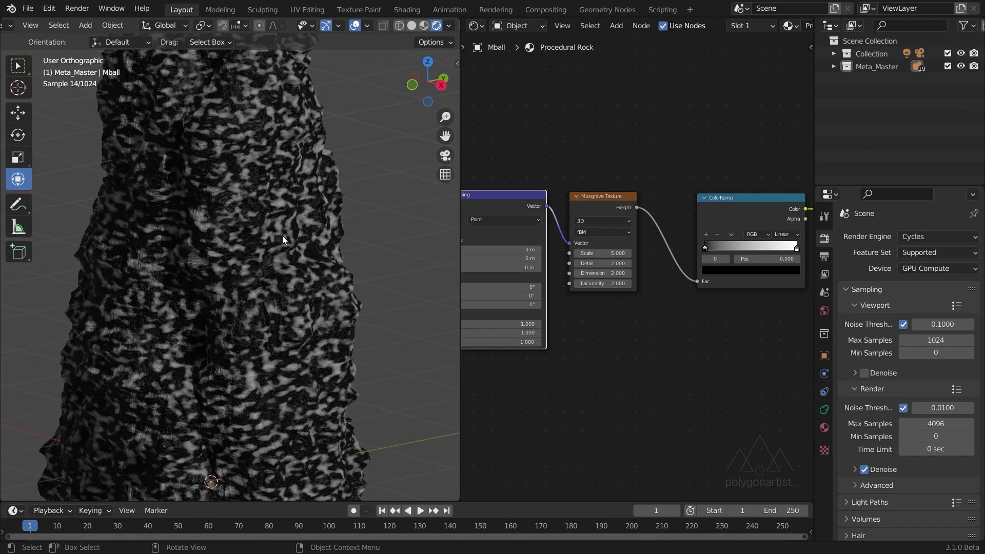
scroll(282, 235, "down", 1)
middle_click_drag(593, 347, 544, 367)
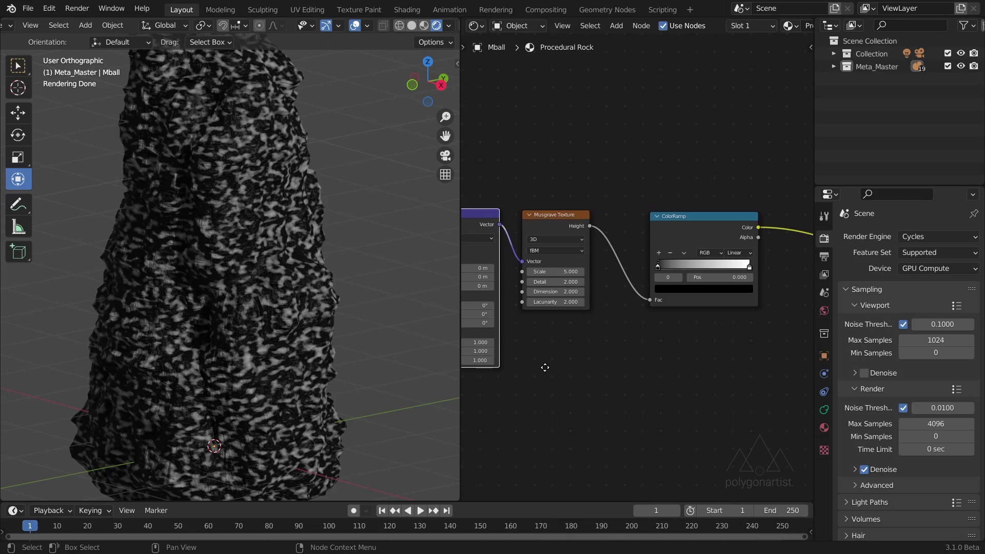
scroll(596, 371, "up", 2)
mouse_move(766, 265)
left_mouse_down()
mouse_move(725, 266)
mouse_move(772, 262)
left_mouse_up()
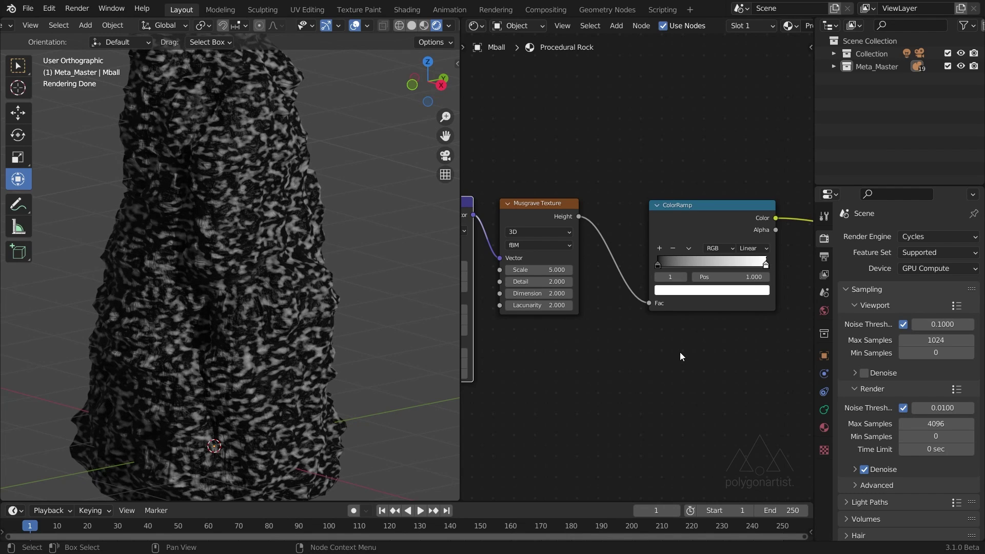
- Set the Scale of the colour texture's Mapping node to 0.5 in X and 5.5 in Y
middle_click_drag(632, 362, 771, 360)
left_click(595, 353)
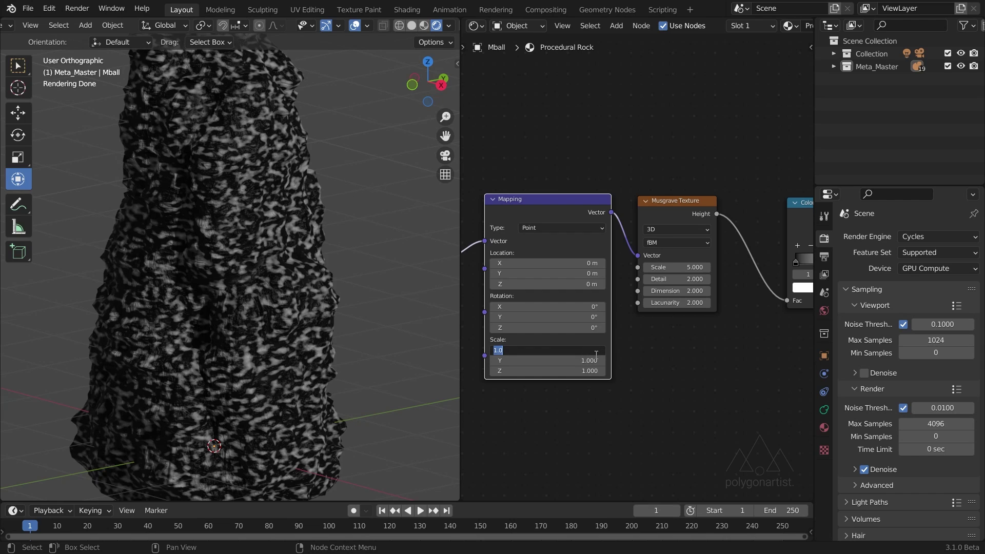
type("0.5")
key("Return")
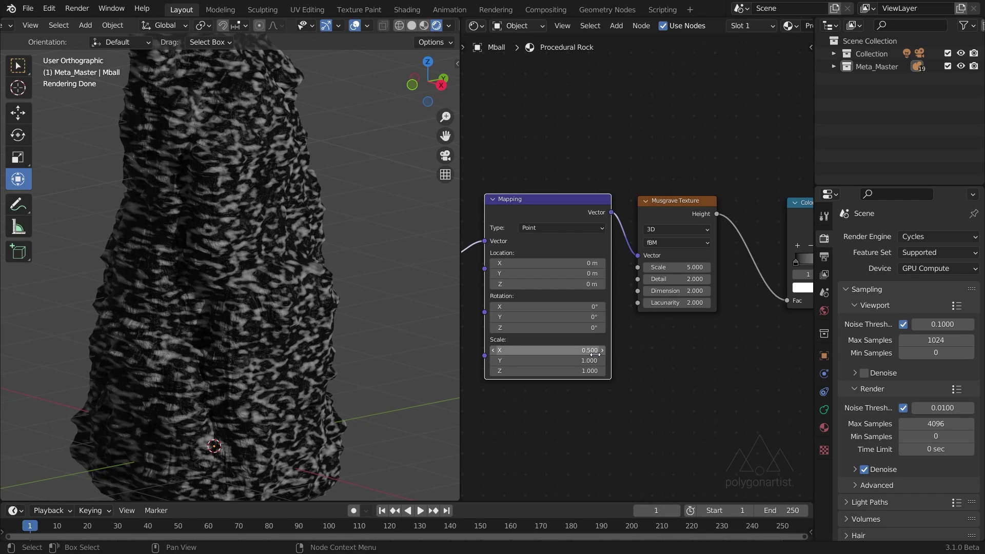
left_click(584, 360)
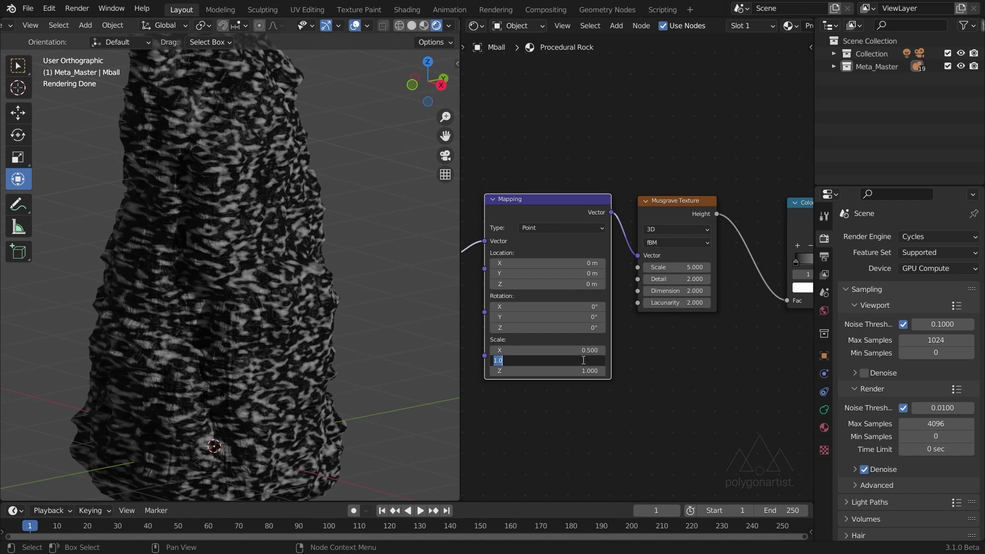
type("0.5")
key("Return")
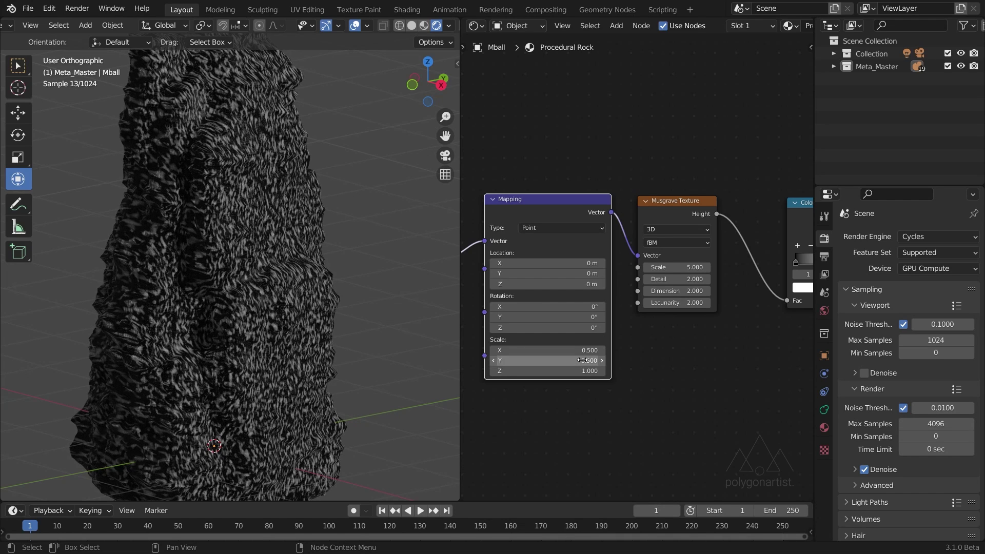
left_click_drag(583, 361, 658, 365)
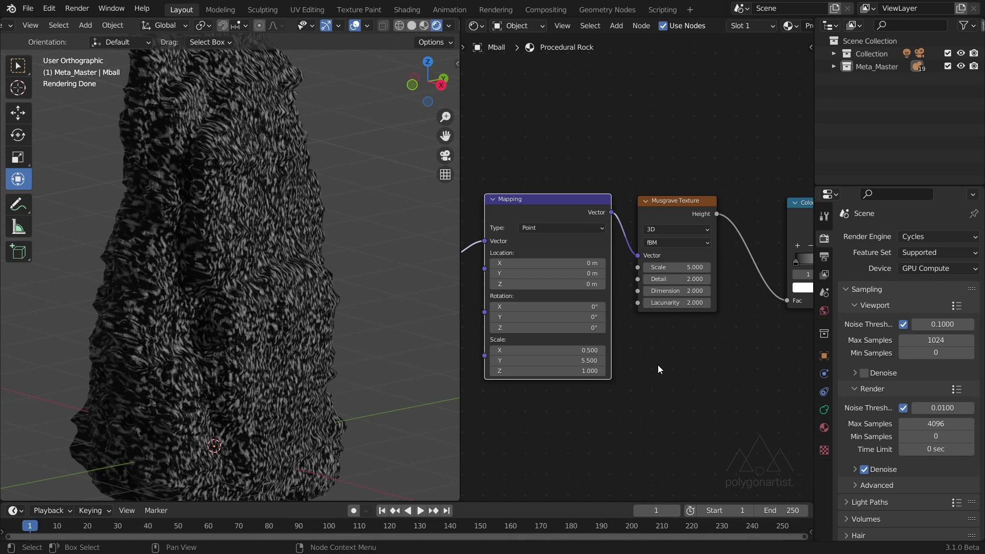
- Set the Scale of the colour Musgrave Texture to 0.2
left_click(689, 266)
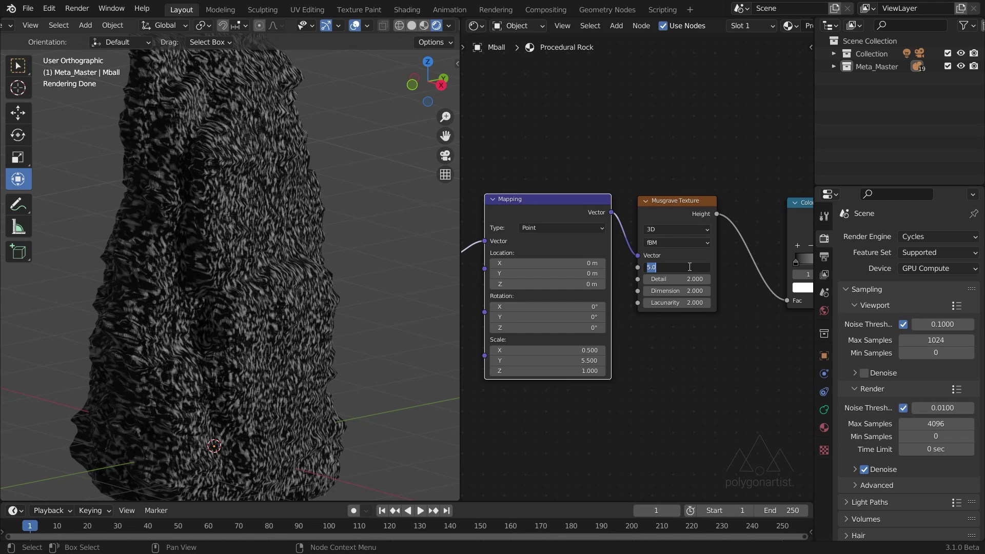
type("0.2")
key("Return")
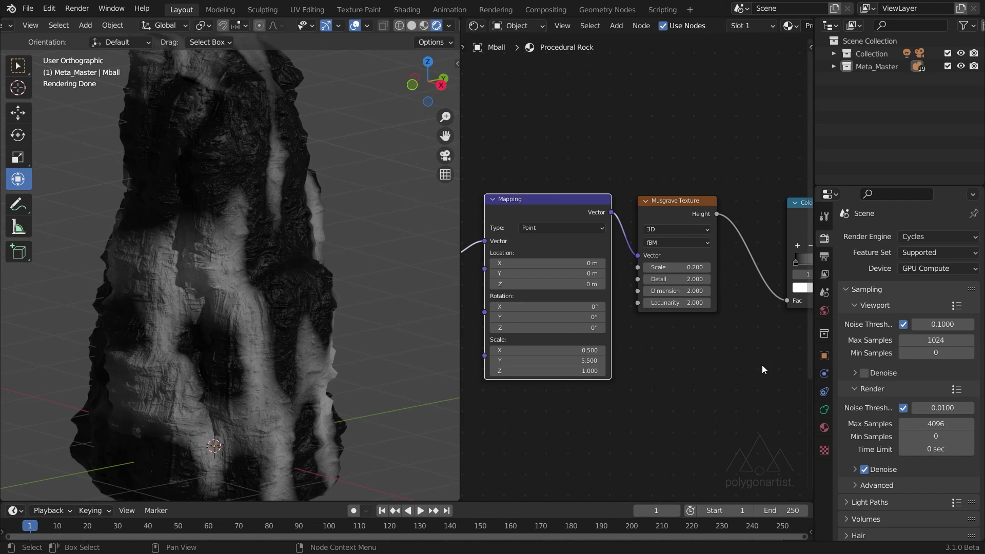
- Split the node editor into two stacked areas and make the upper one a UV Editor showing the cliff reference photo
middle_click_drag(761, 365, 610, 391)
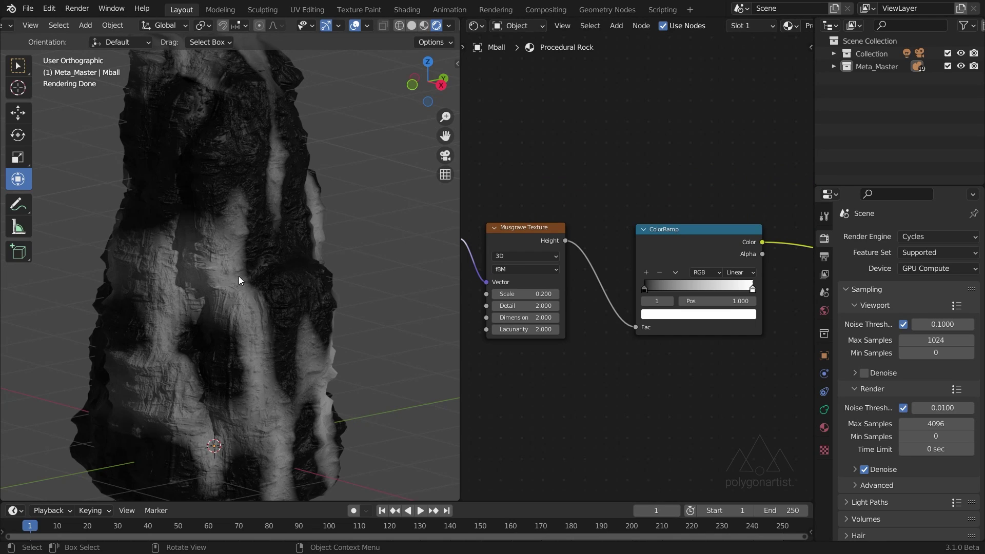
scroll(727, 29, "down", 8)
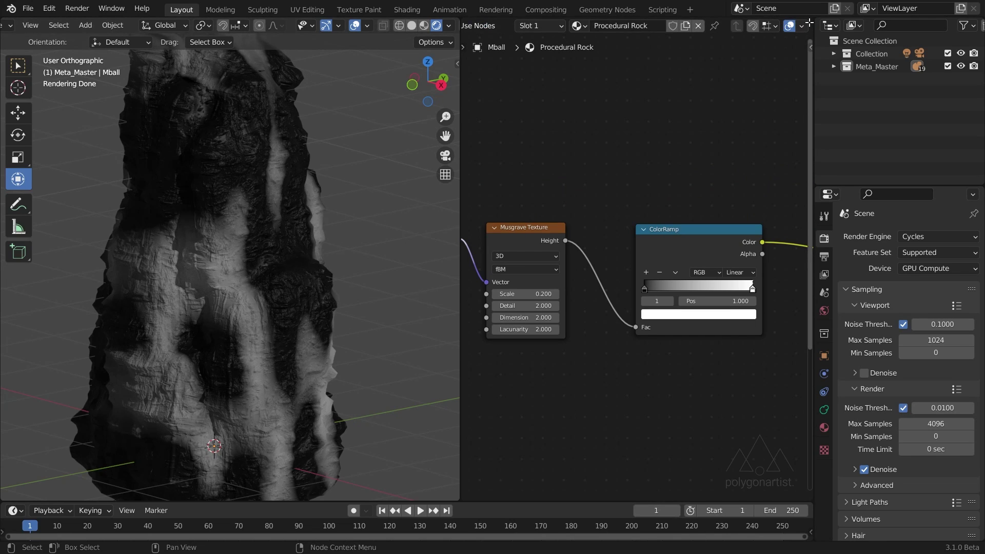
left_click_drag(809, 22, 752, 210)
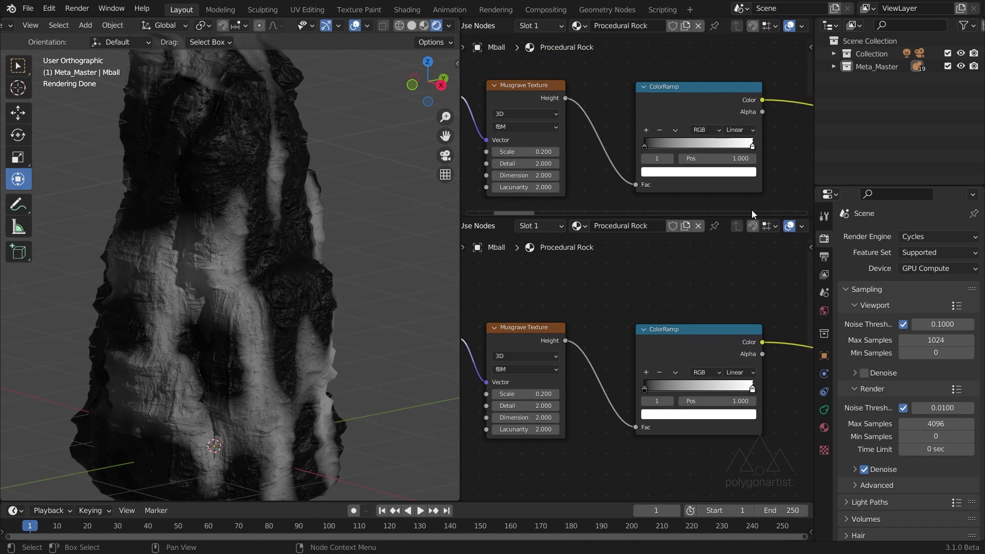
scroll(506, 30, "up", 8)
left_click(477, 27)
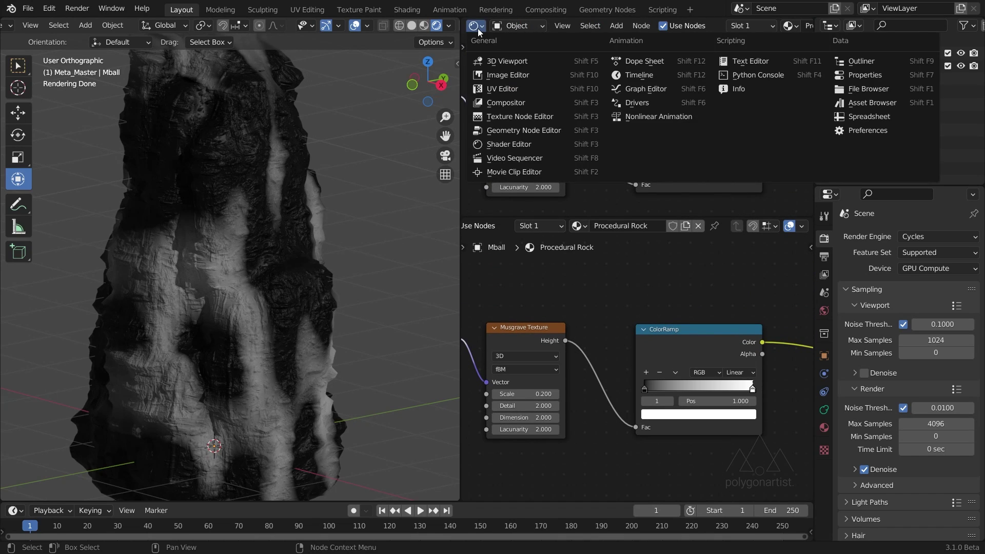
left_click(500, 88)
left_click(582, 25)
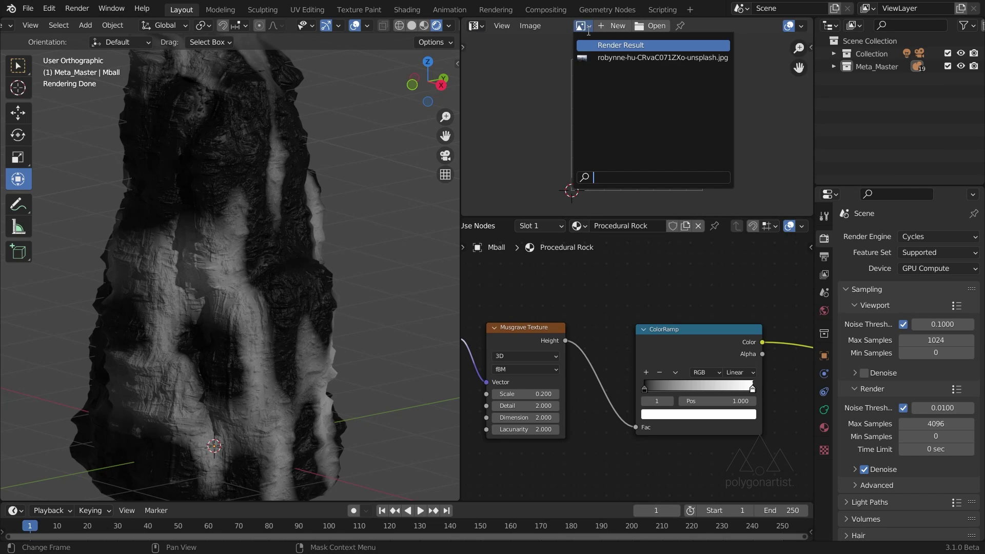
left_click(602, 58)
- Sample the sunlit rock edge in the reference photo as the colour of the ColorRamp's white stop
scroll(615, 97, "down", 5)
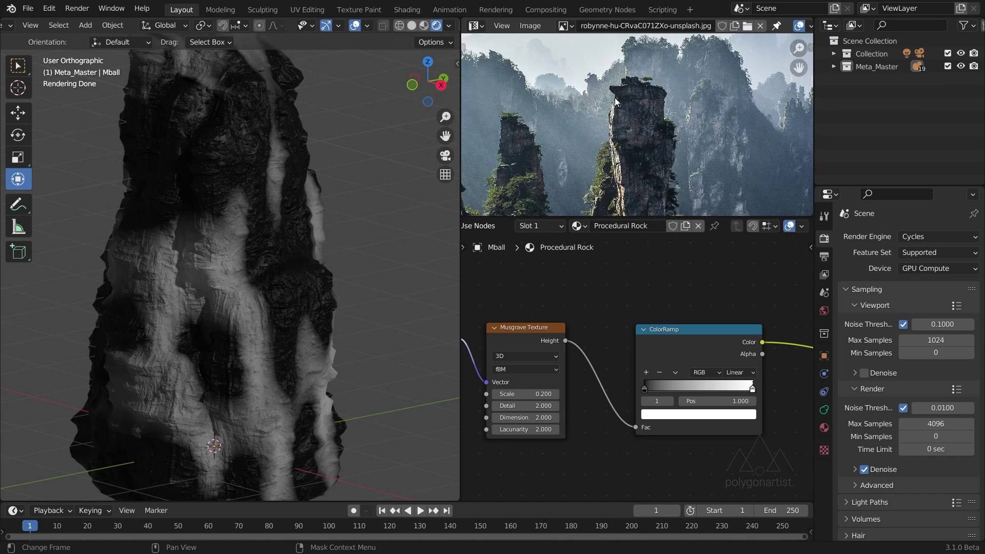
scroll(614, 98, "up", 2)
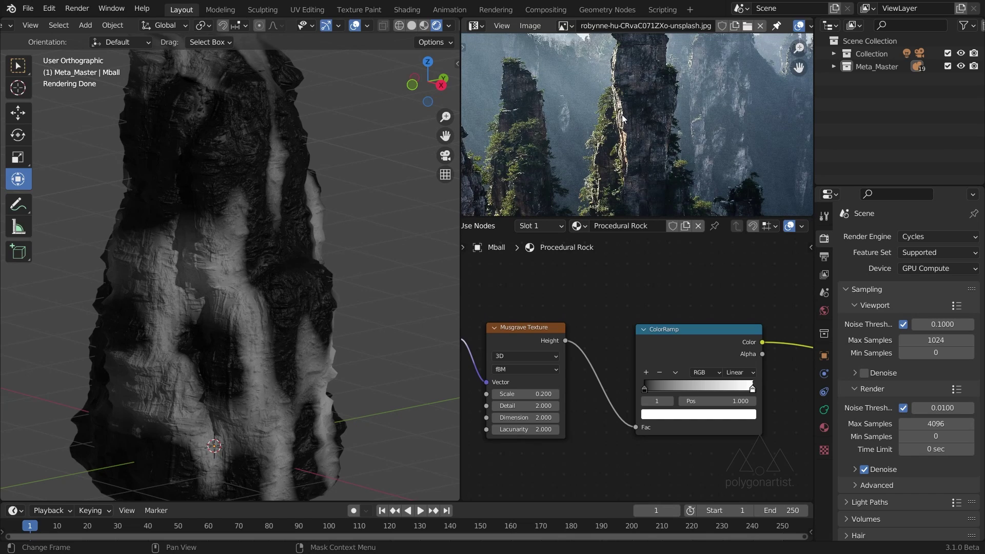
scroll(621, 118, "up", 5)
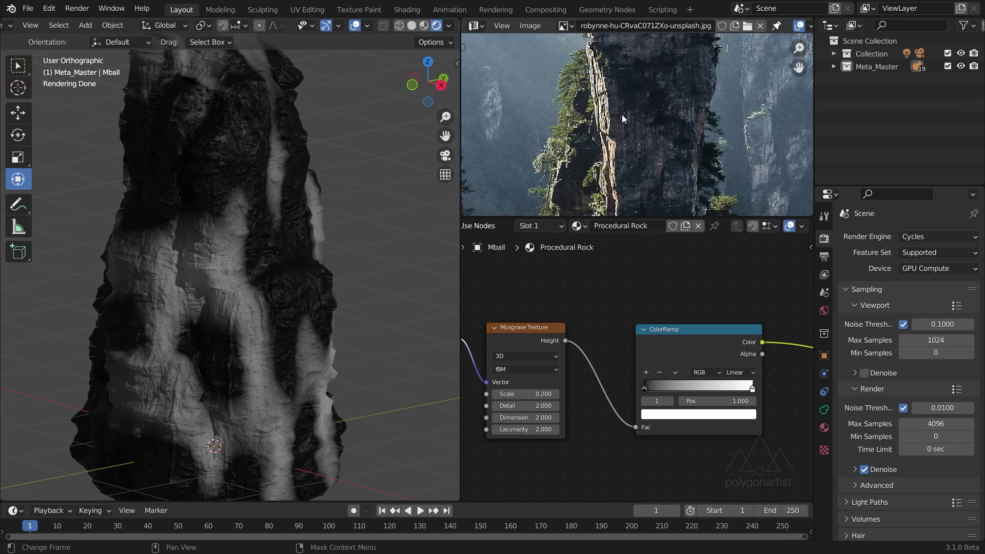
scroll(610, 114, "down", 1)
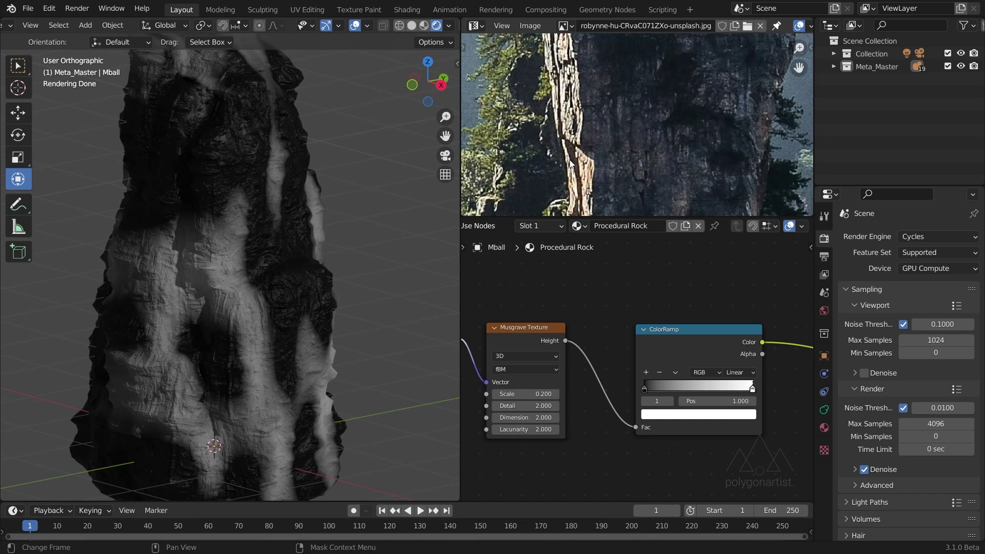
left_click(746, 416)
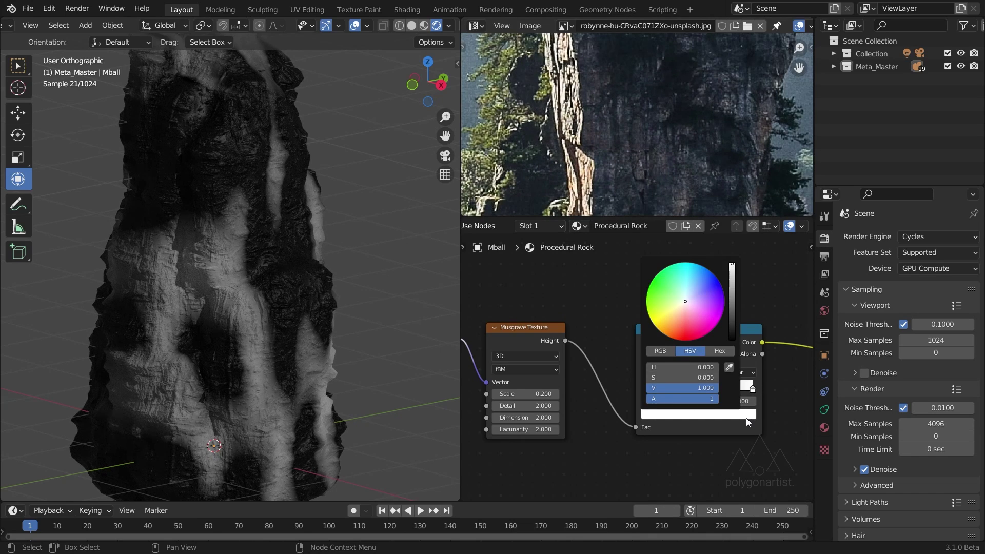
left_click(728, 368)
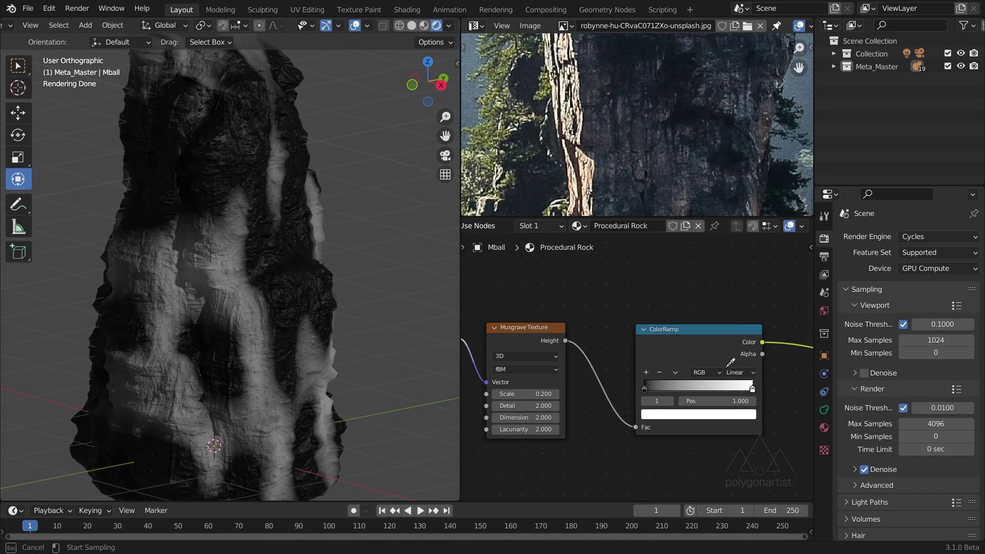
left_click(586, 173)
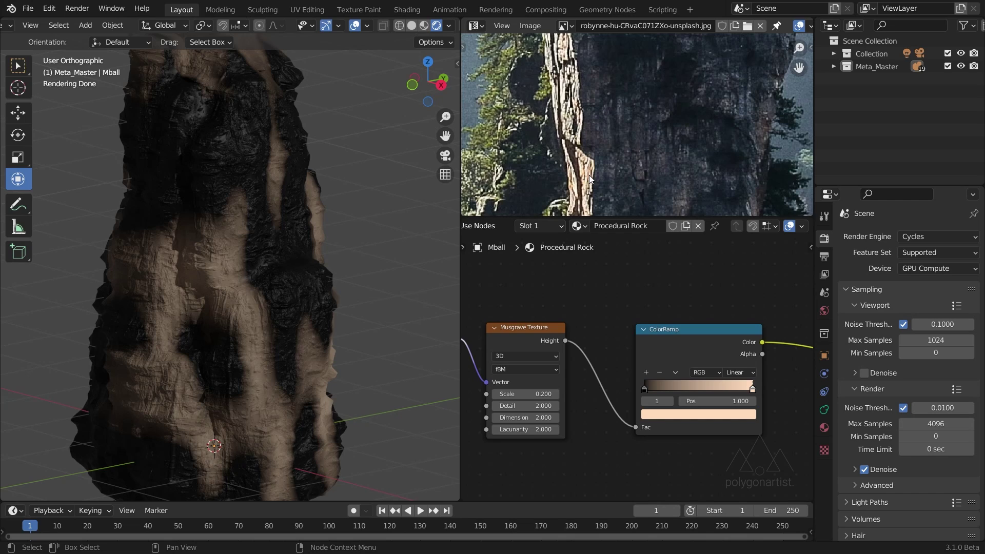
- Try a colour sampled from the photo's shaded rock on the ColorRamp's black stop, and undo it
left_click(643, 388)
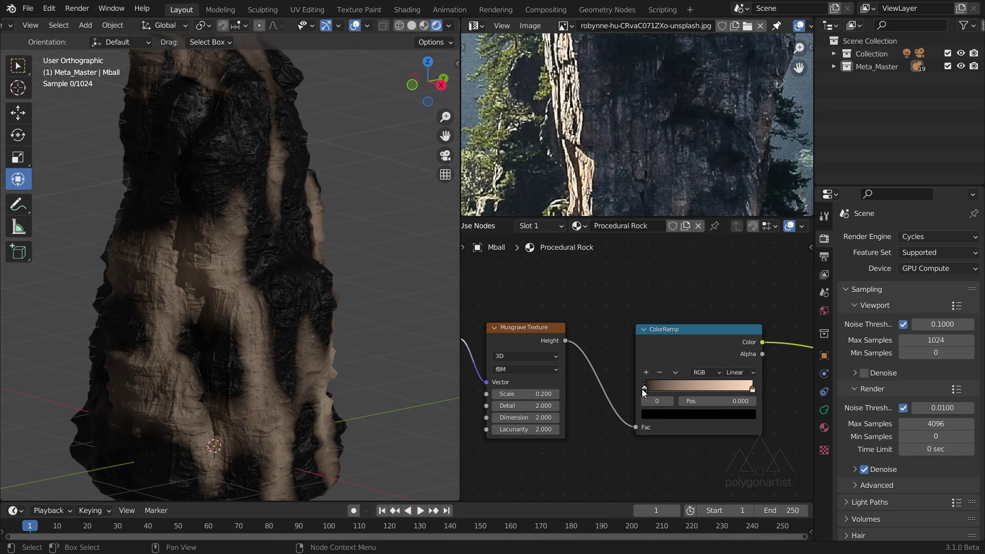
left_click(654, 415)
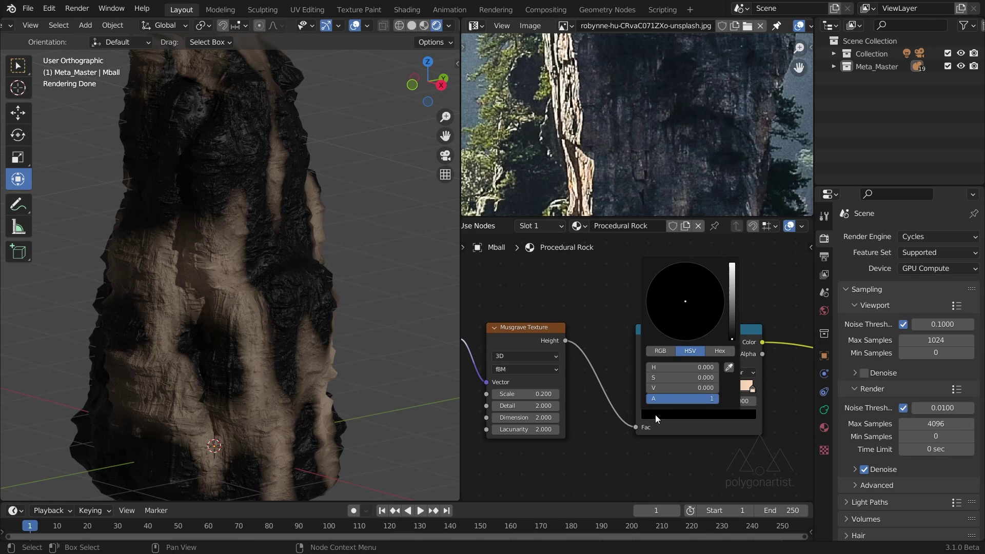
left_click(728, 367)
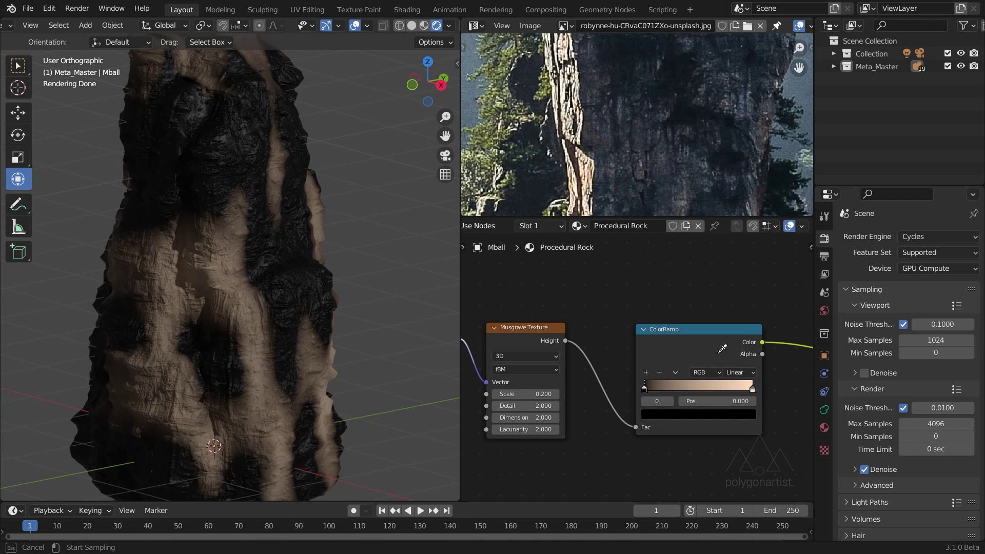
left_click(756, 153)
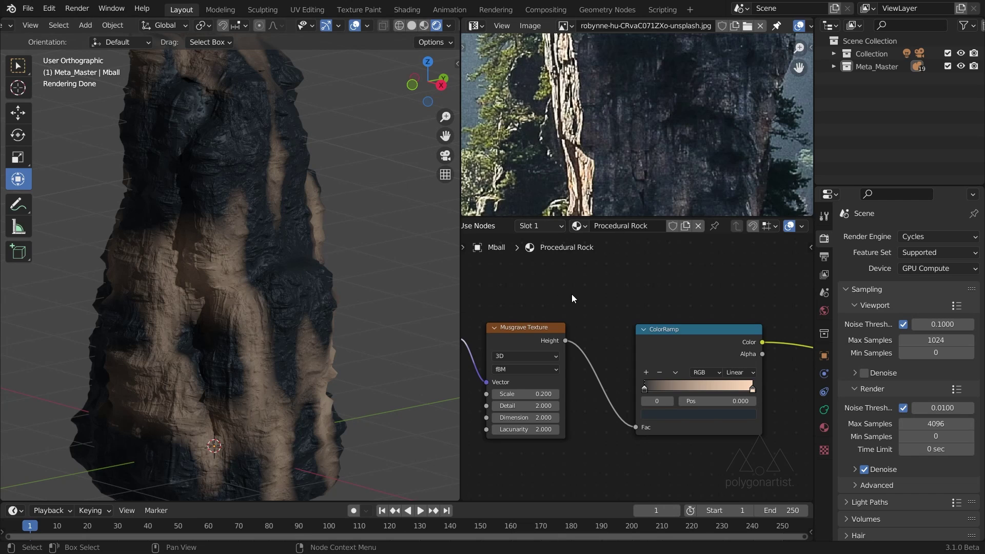
key("ctrl+z")
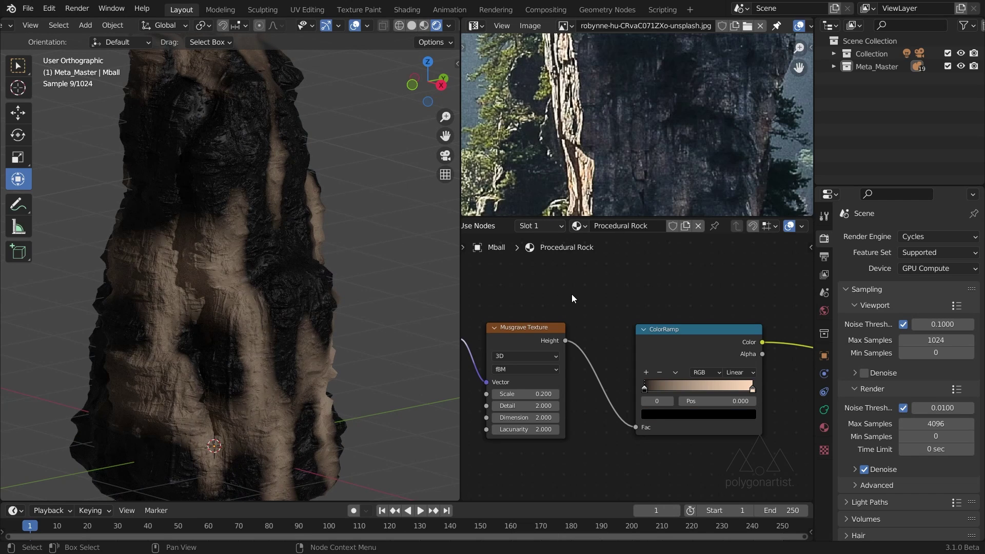
- Copy the light stop's beige colour to the ColorRamp's black stop at position 0 and darken it to a medium brown
left_click(752, 391)
left_click(751, 389)
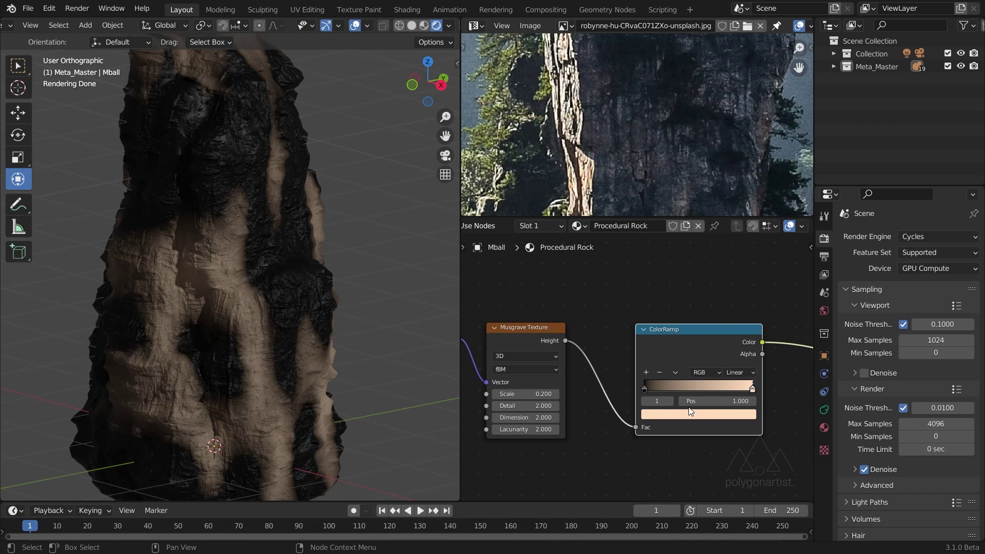
left_click(644, 389)
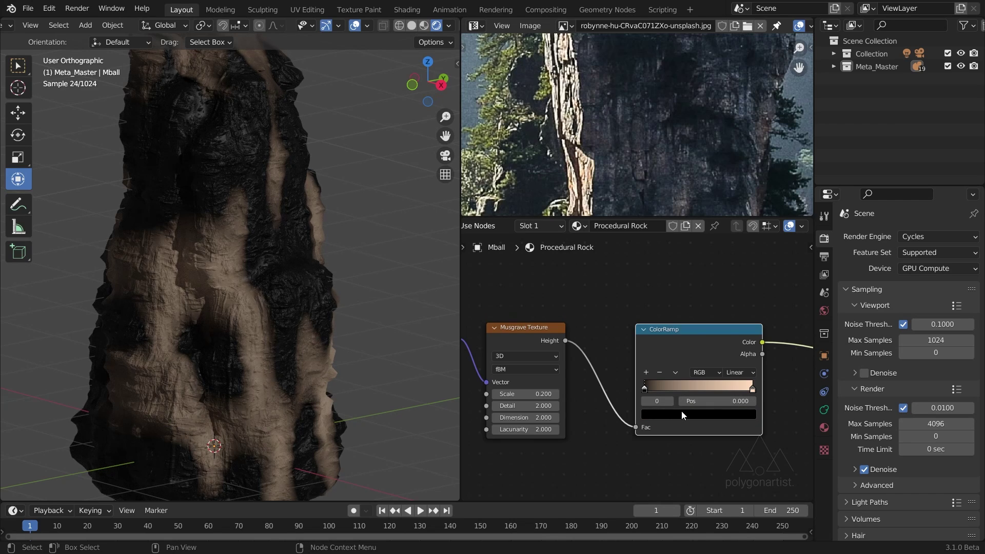
key("ctrl+v")
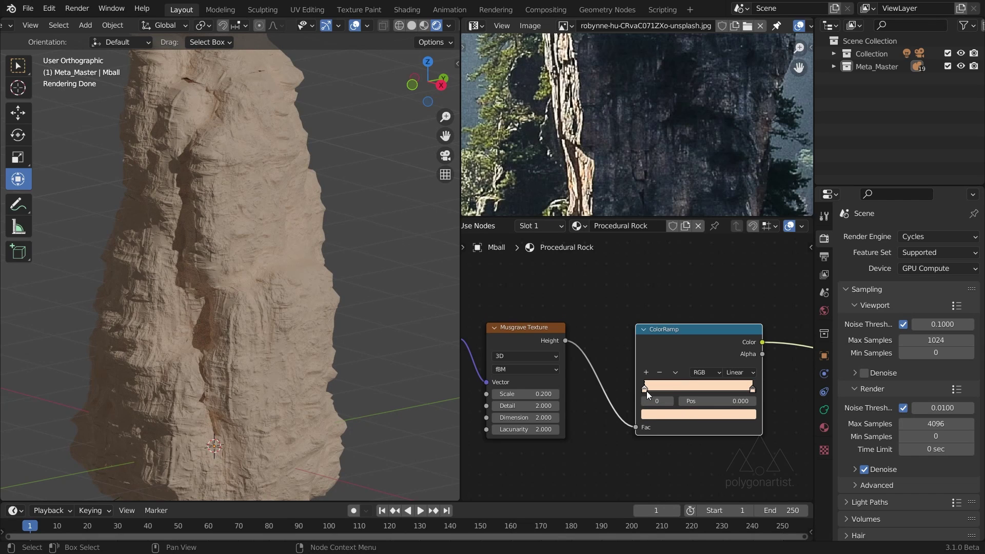
left_click(644, 389)
left_click(680, 414)
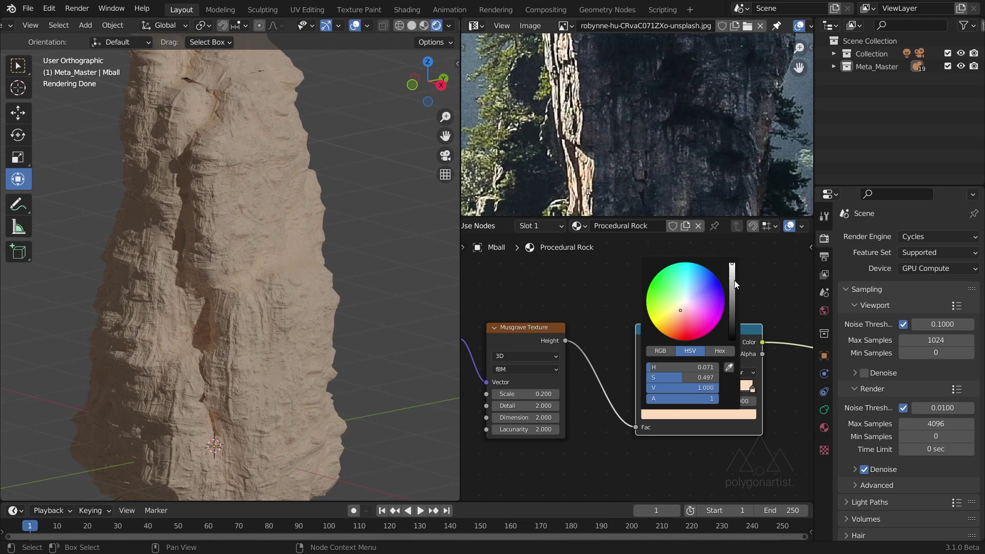
left_click_drag(734, 280, 732, 304)
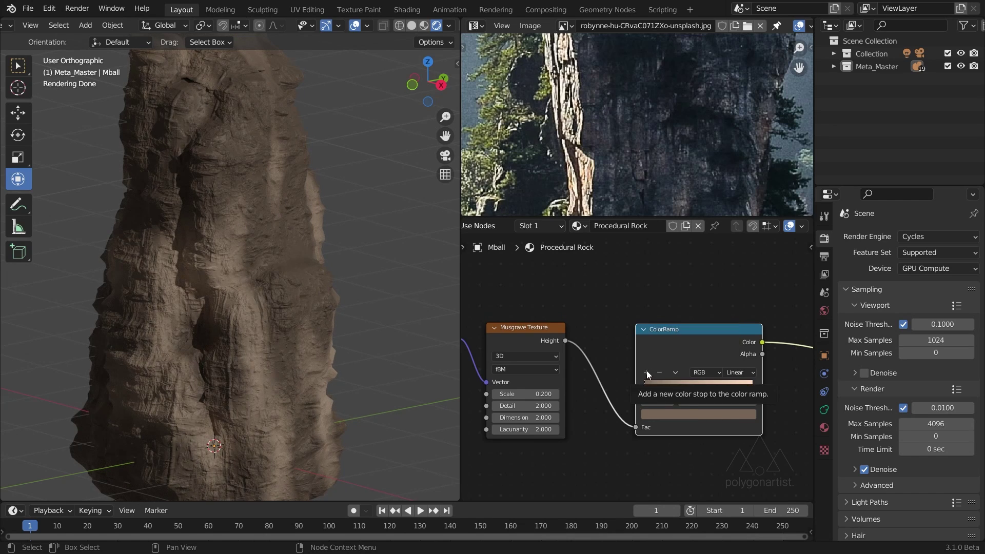
- Add a middle stop at position 0.5 on the ColorRamp and darken its colour to a value of 0.414
left_click(646, 372)
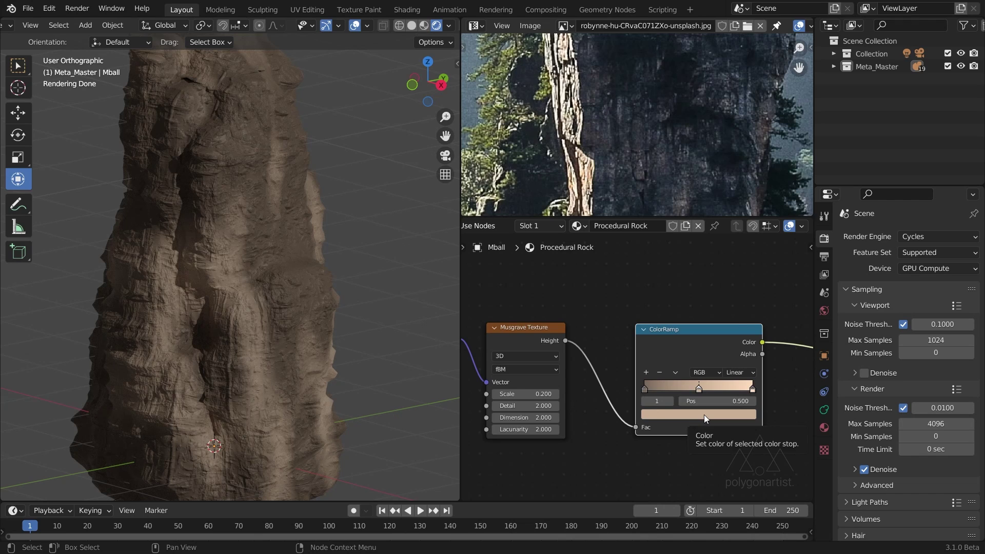
left_click(704, 414)
left_click_drag(732, 280, 732, 287)
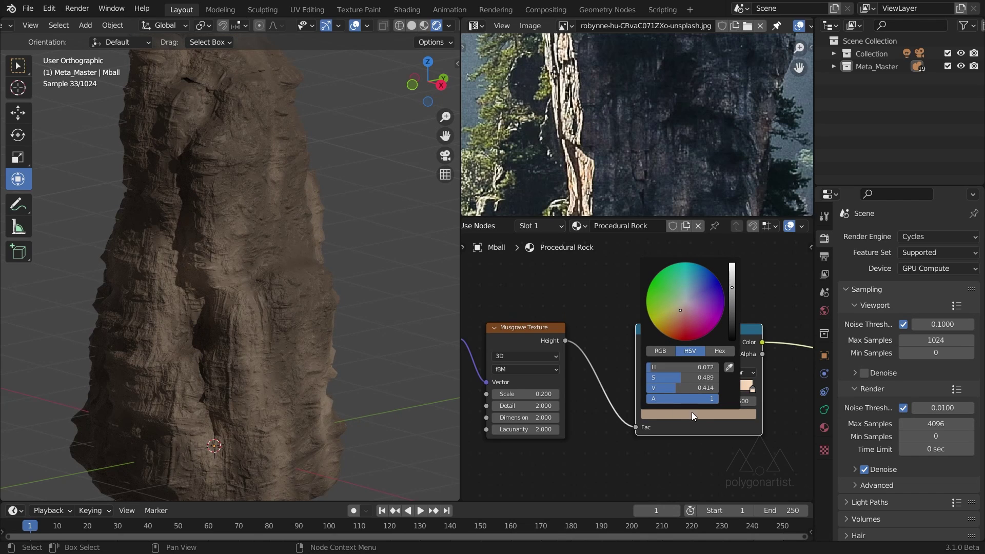
- Move the ColorRamp's middle stop to position 0.304
left_click_drag(698, 389, 681, 390)
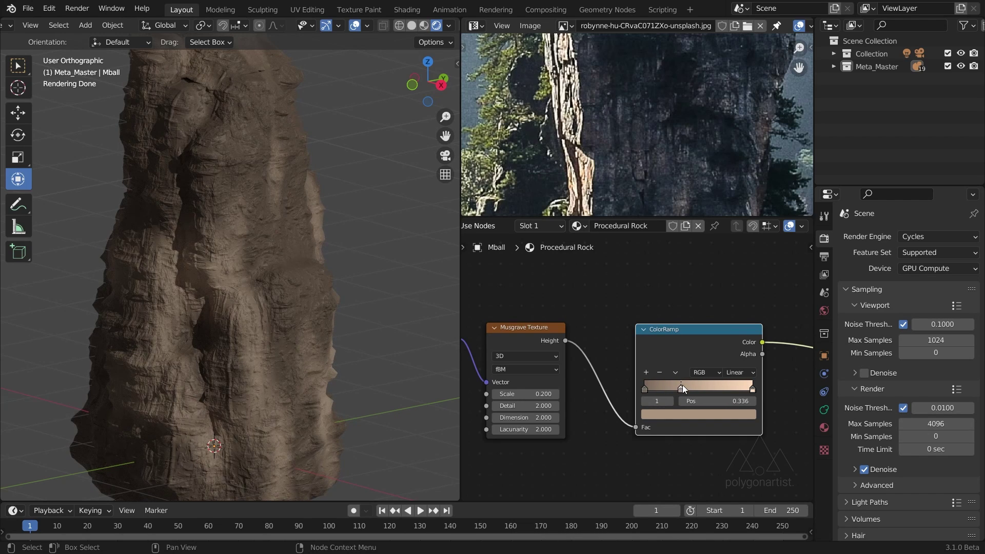
key("g")
left_click(678, 391)
left_click_drag(675, 390, 671, 391)
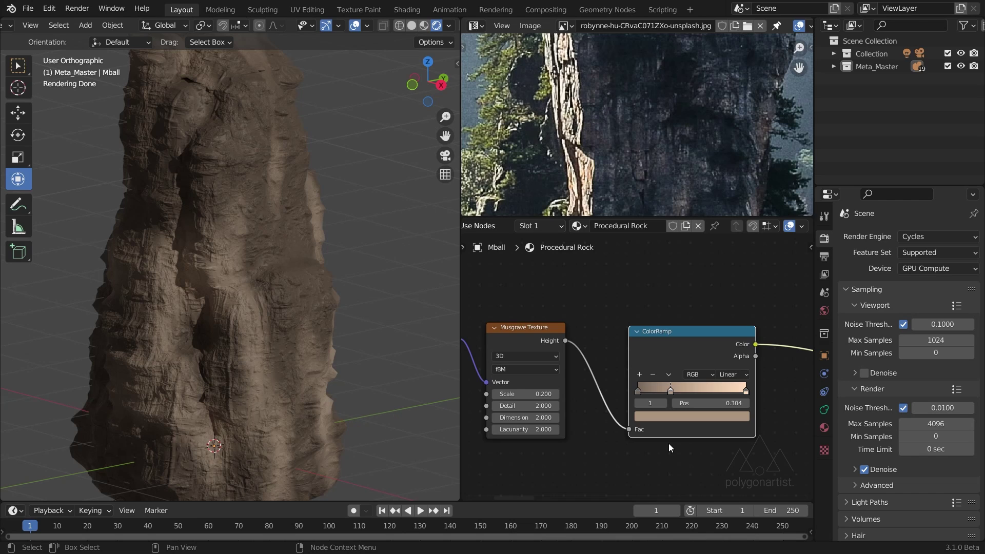
- Duplicate the Texture Coordinate, Mapping, Musgrave Texture and ColorRamp nodes and place the copies below the originals
key("ctrl+space")
scroll(652, 420, "down", 13)
middle_click_drag(453, 418, 537, 409)
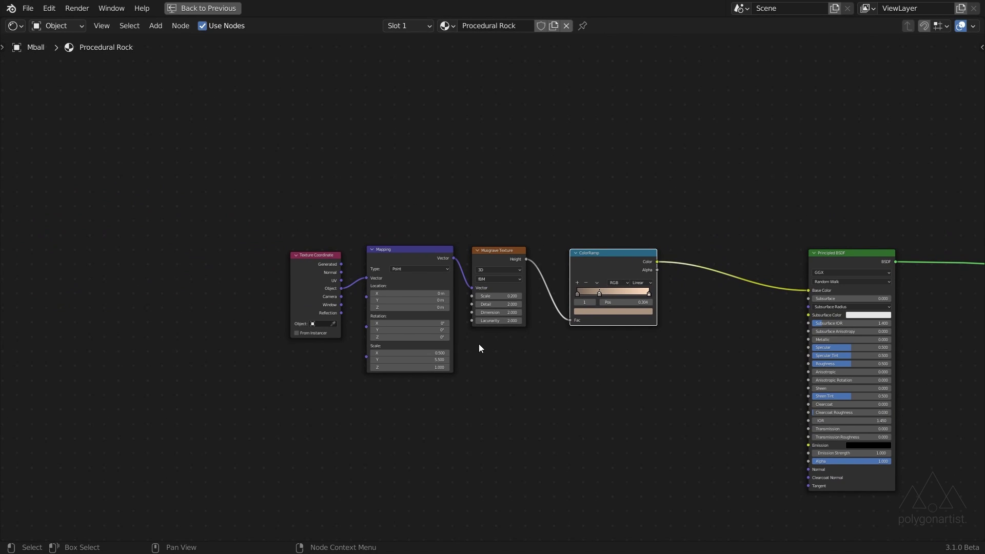
left_click_drag(263, 203, 609, 365)
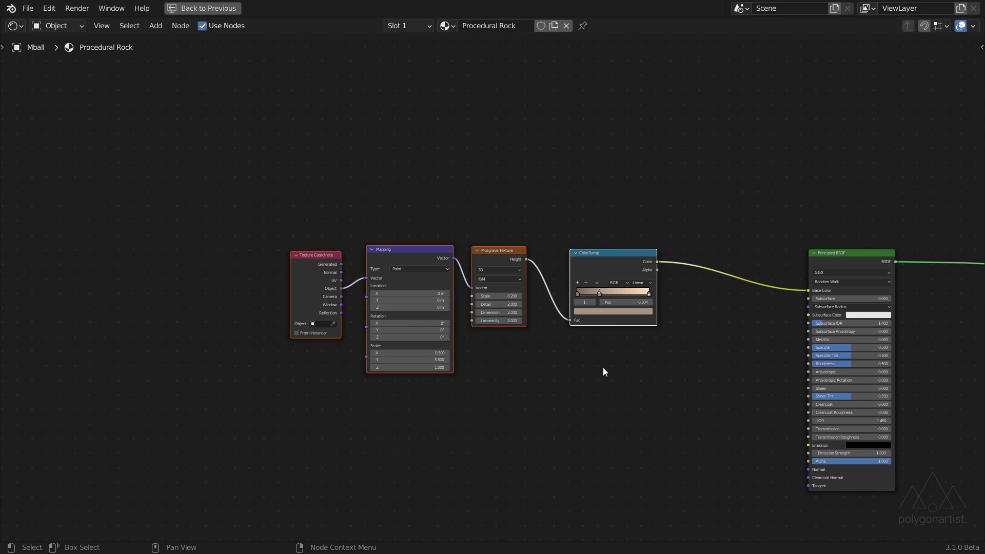
key("shift+d")
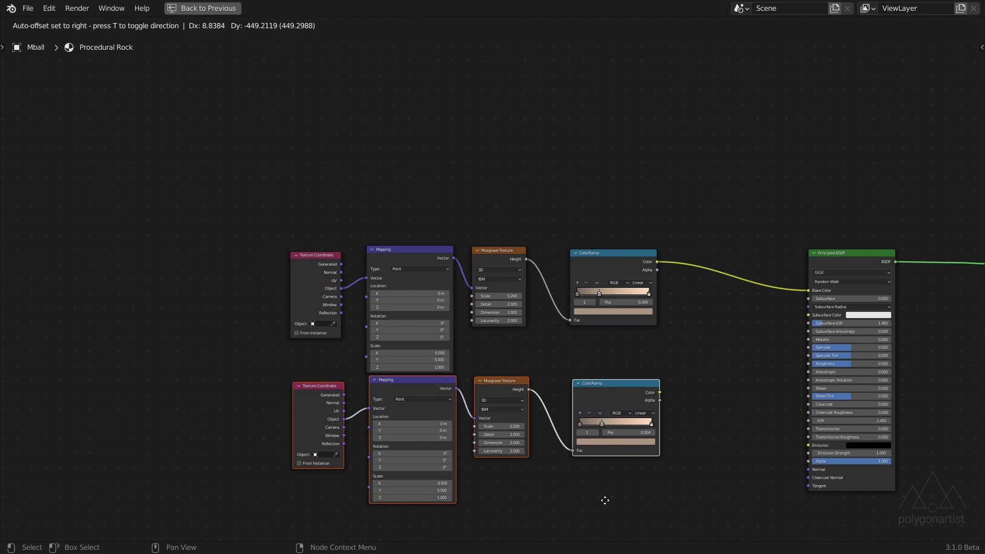
left_click(601, 512)
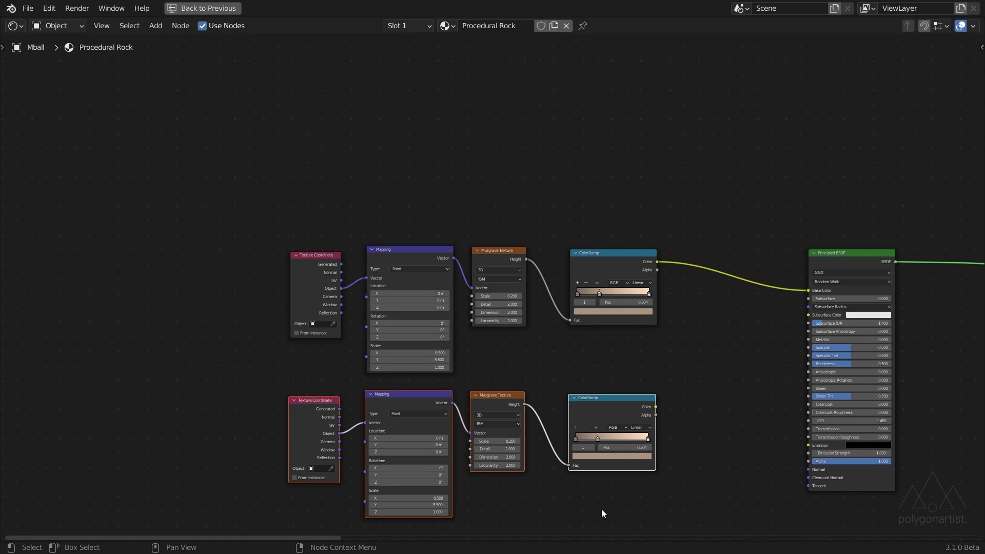
- Insert a Mix node between the upper ColorRamp and the Principled BSDF's Base Color, and connect the duplicated ColorRamp's Color to Color2
key("shift+a")
left_click(589, 406)
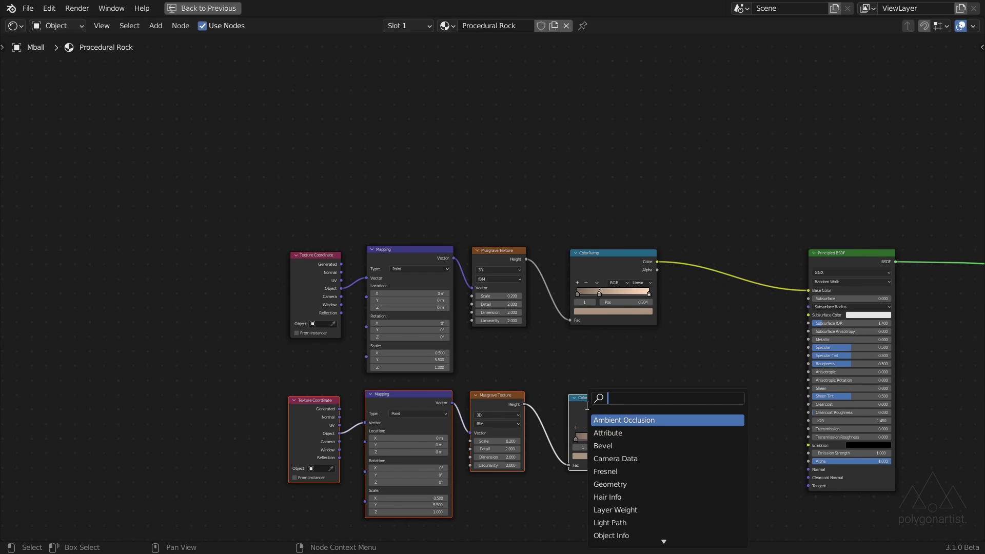
type("mix")
key("Return")
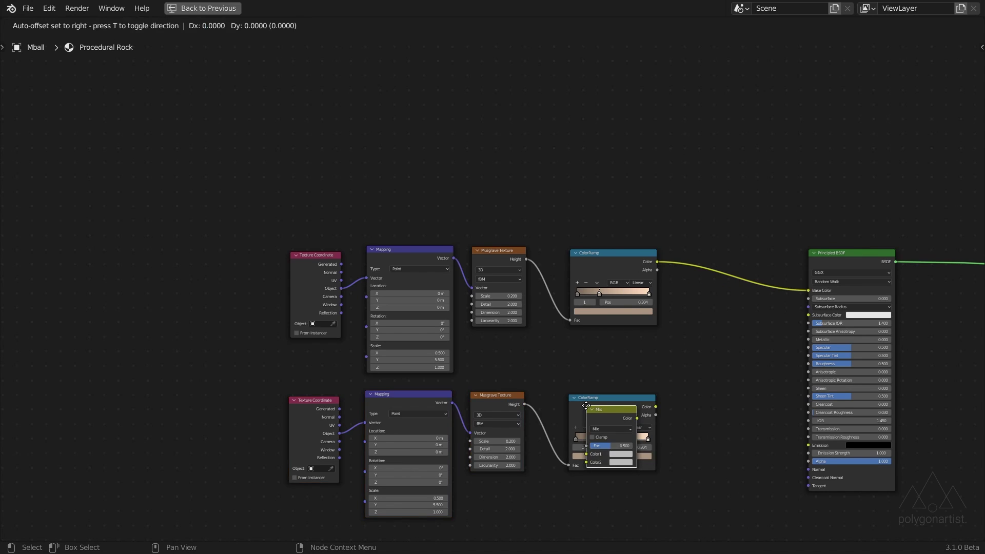
left_click(708, 283)
scroll(712, 367, "up", 3)
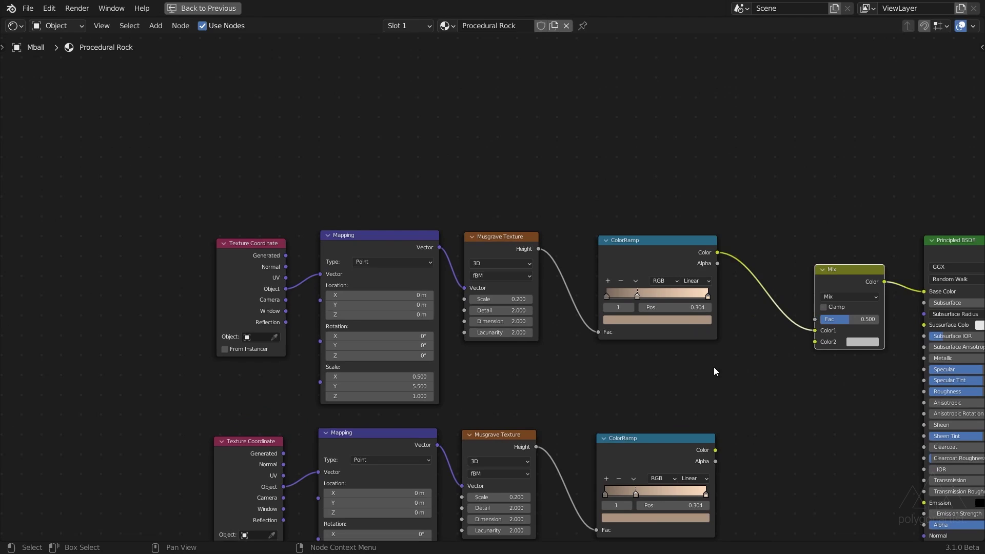
scroll(646, 320, "up", 1)
left_click_drag(555, 345, 673, 219)
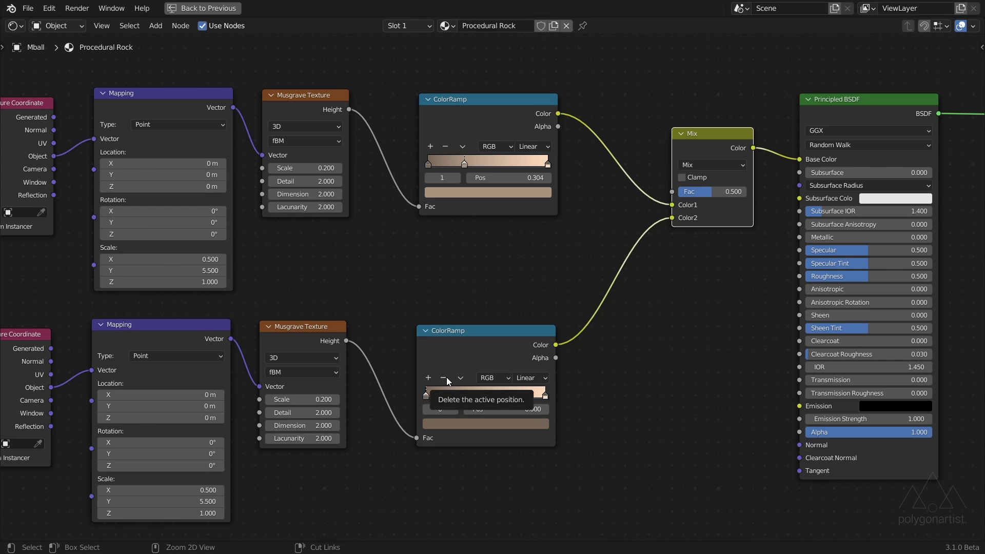
- Mute the original Texture Coordinate, Mapping, Musgrave Texture and ColorRamp nodes
key("ctrl+space")
middle_click_drag(591, 364, 708, 395)
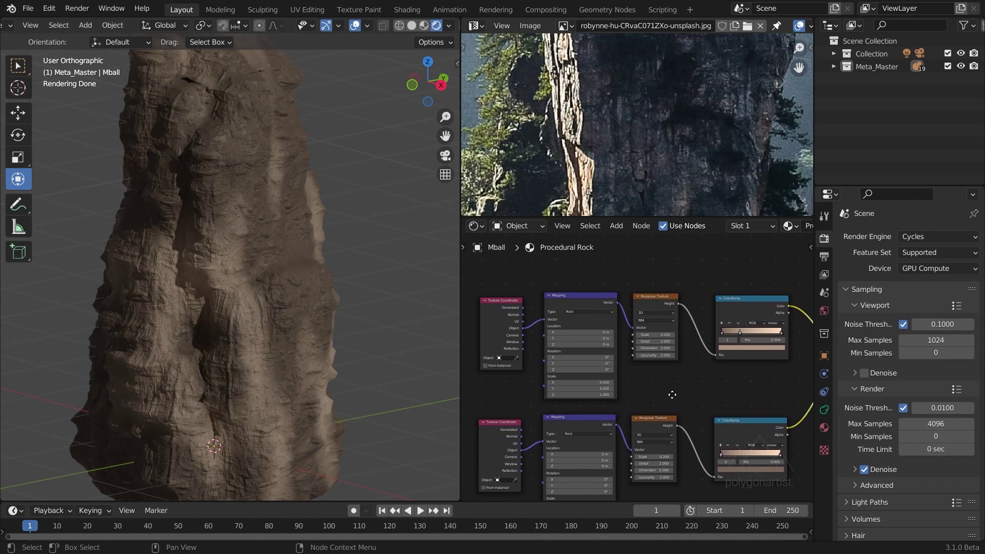
left_click_drag(505, 285, 755, 359)
key("m")
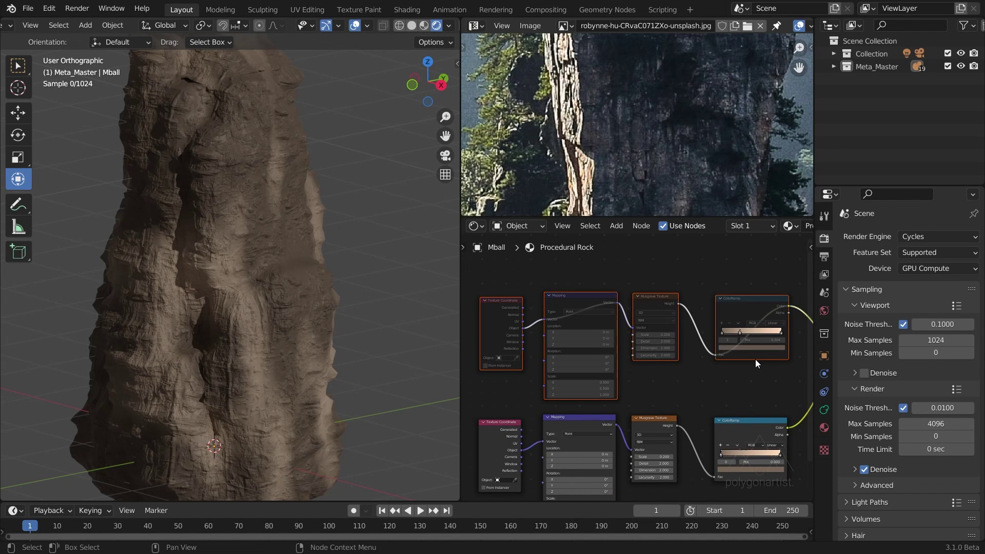
- Set the duplicated Mapping node's scale to X 5, Y 50 and Z 3
middle_click_drag(704, 414, 769, 425)
scroll(622, 331, "up", 10)
scroll(758, 423, "up", 1)
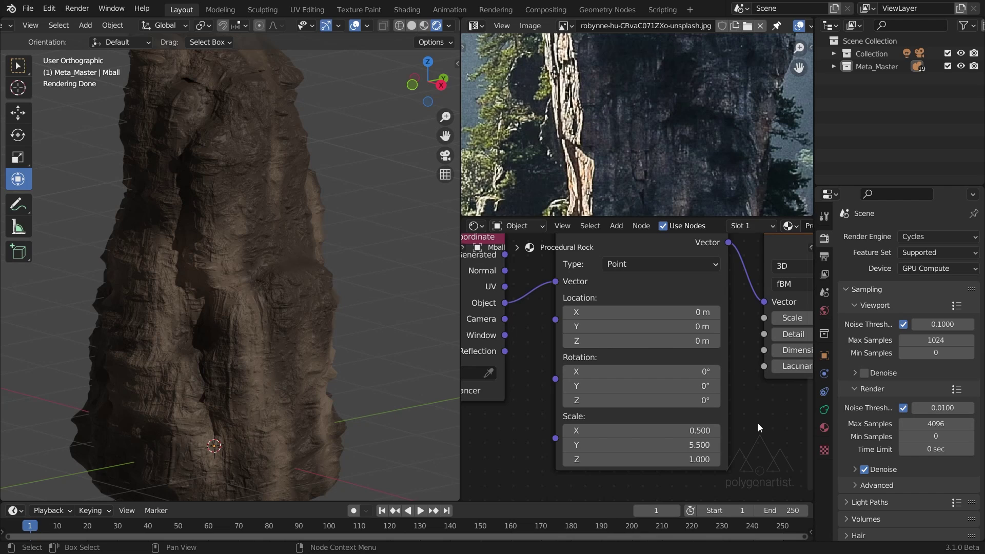
left_click(694, 431)
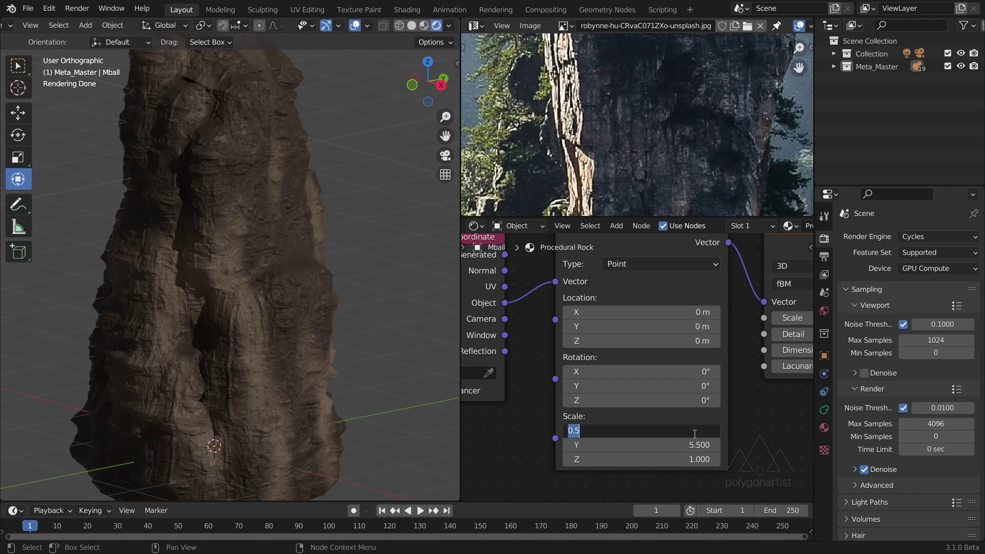
type("5")
key("Return")
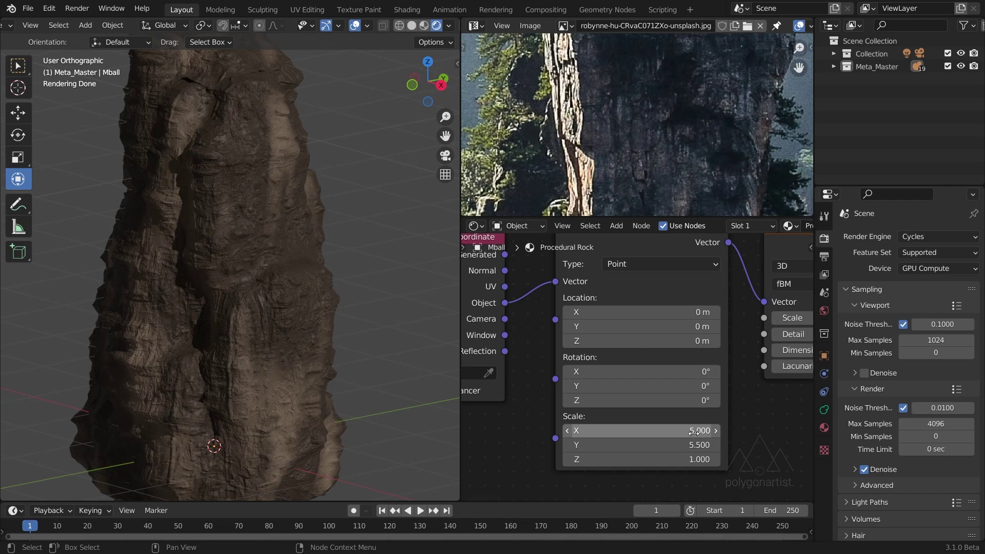
left_click(696, 445)
type("50")
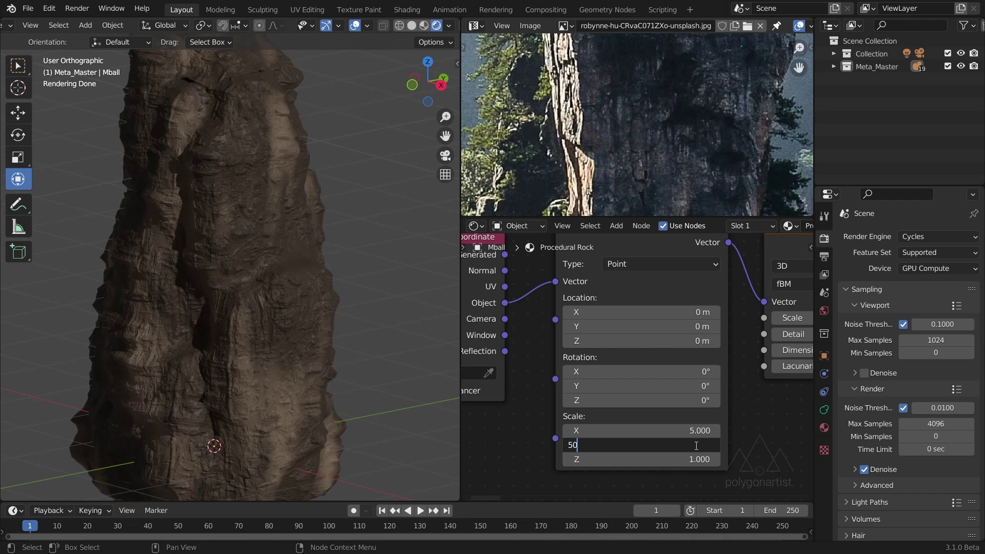
key("Tab")
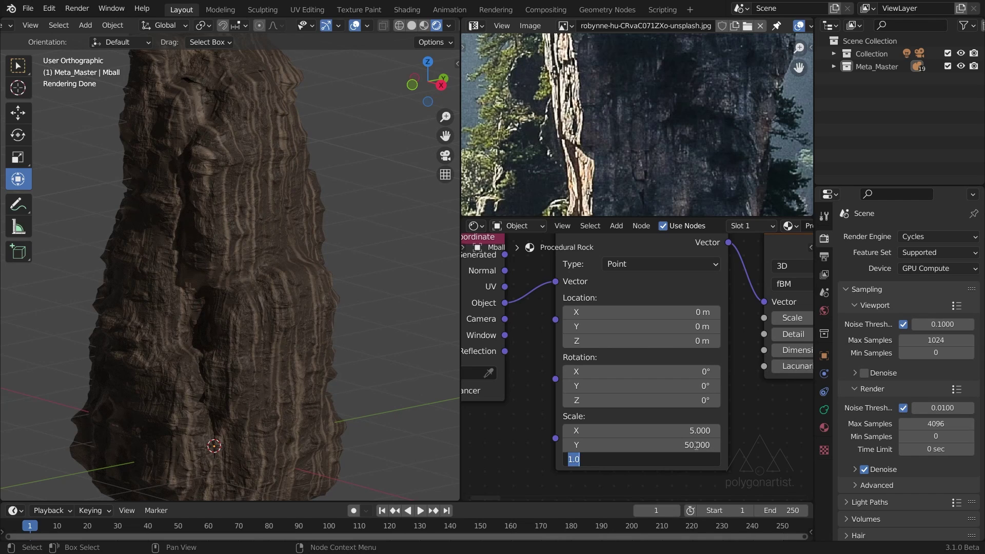
type("3")
key("Return")
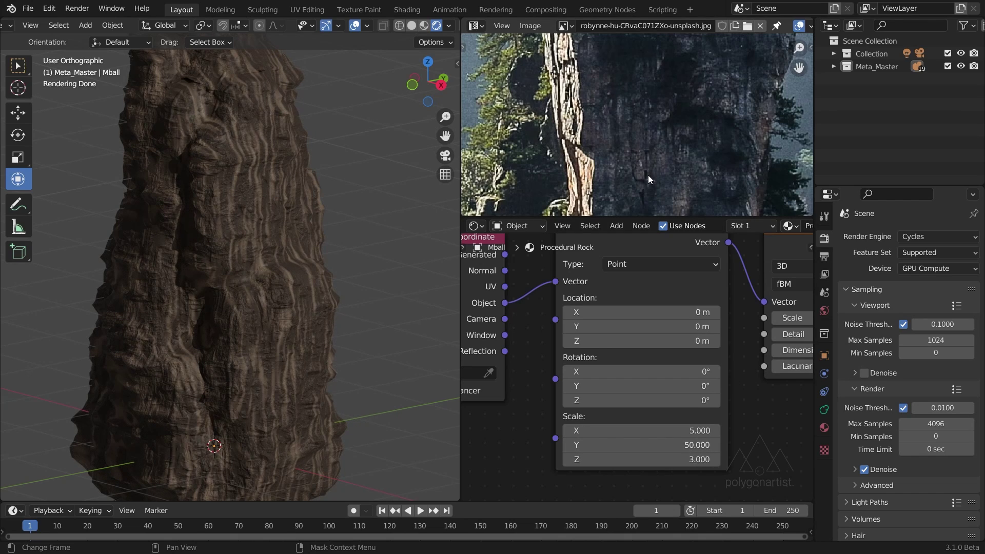
- Set the duplicated Musgrave Texture's scale to 2 and check the finer streaks up close on the rock
middle_click_drag(752, 341, 631, 397)
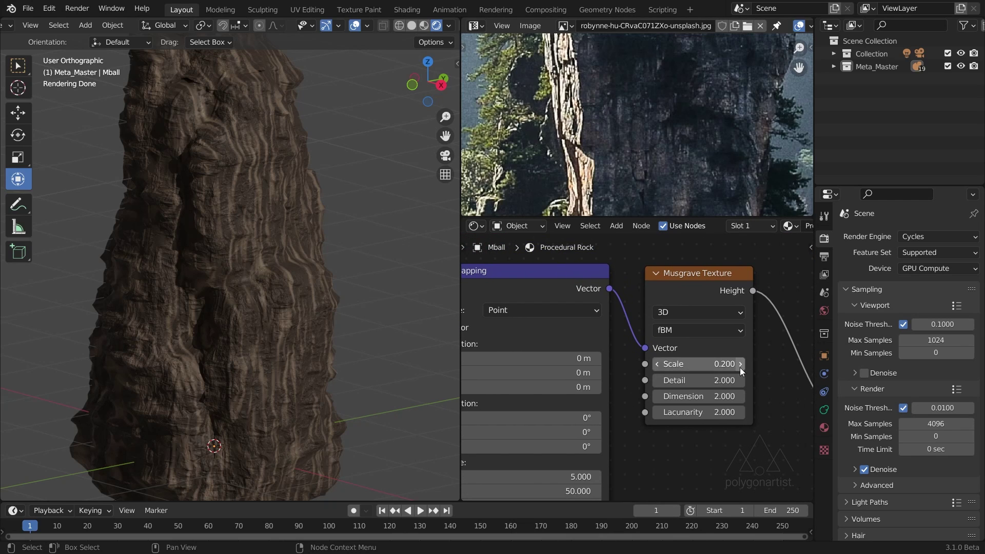
left_click(724, 364)
type("2")
key("Return")
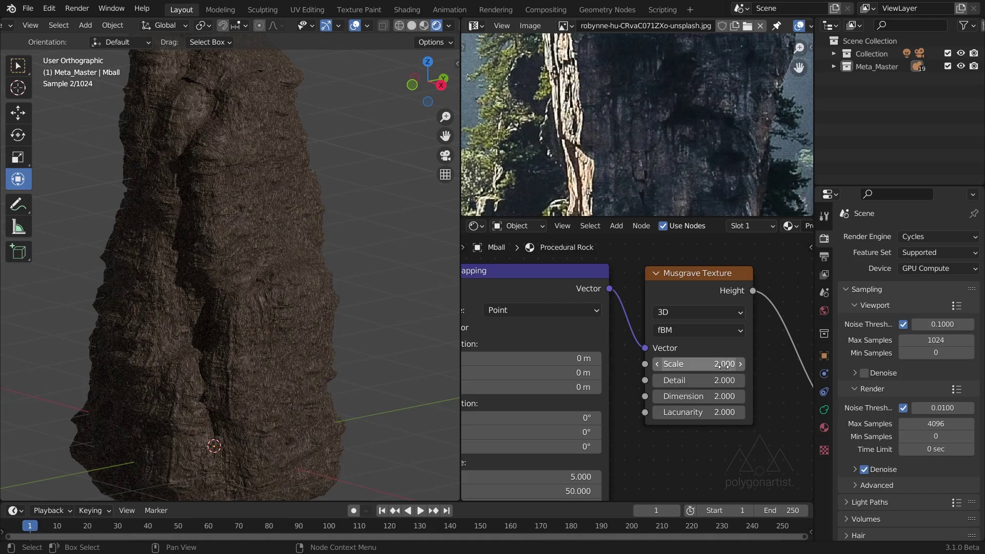
scroll(241, 263, "up", 6)
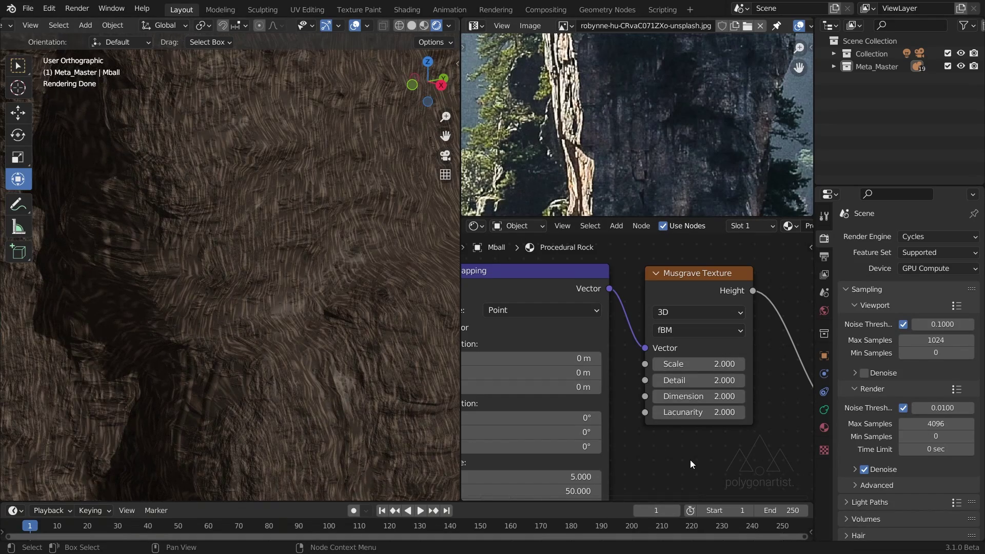
- Lighten the duplicated ColorRamp's dark stop at position 0 to a pale beige with value 0.649 and slightly lower its saturation
scroll(800, 456, "right", 5, "ctrl")
middle_click_drag(720, 437, 632, 445)
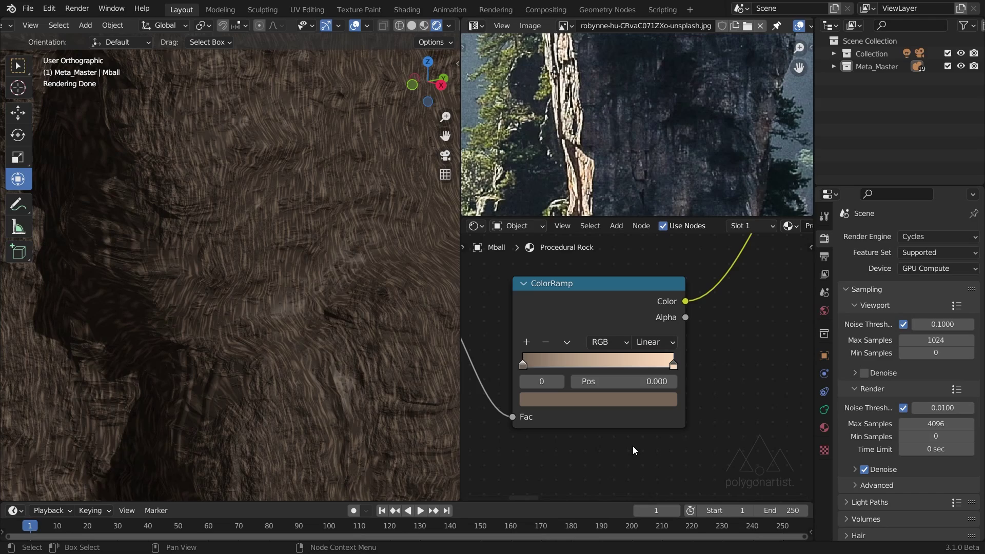
left_click(522, 365)
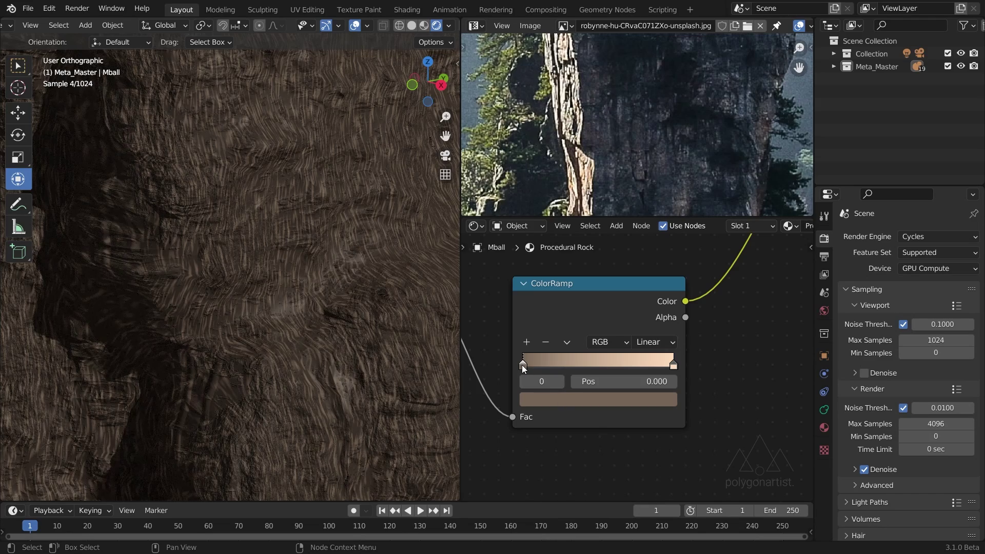
left_click(549, 401)
left_click_drag(644, 248, 643, 210)
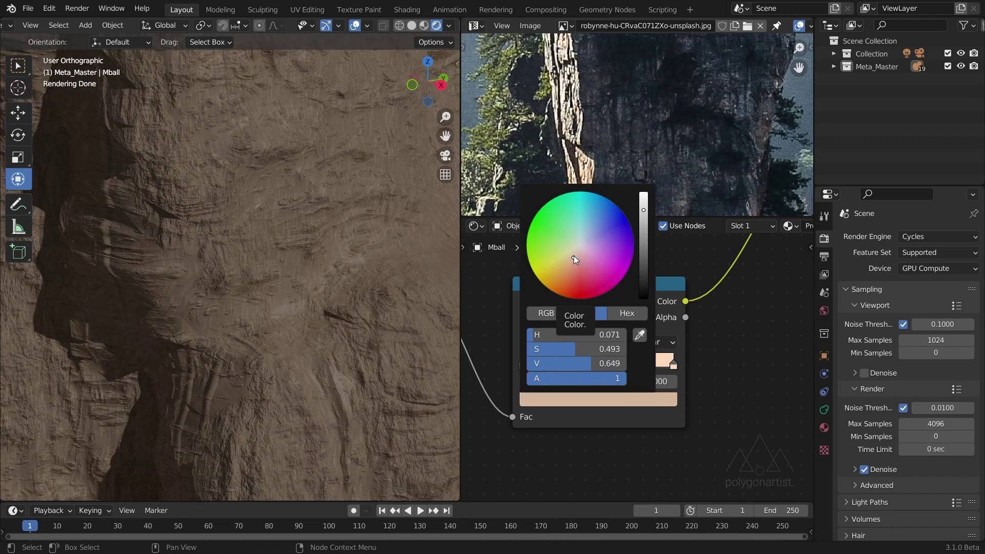
left_click_drag(573, 255, 574, 253)
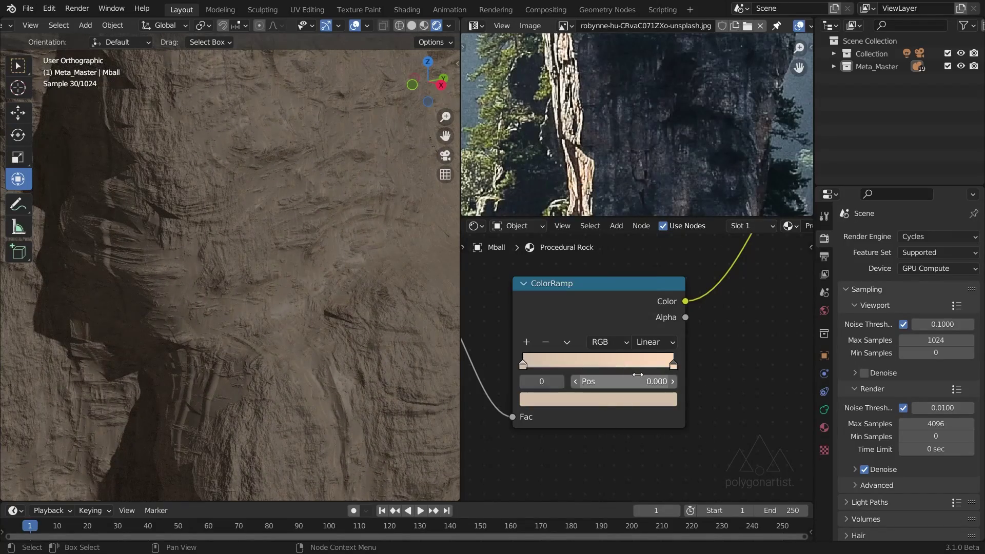
- Flip the duplicated ColorRamp and darken the colour of its stop at position 0 to a medium beige
left_click(566, 342)
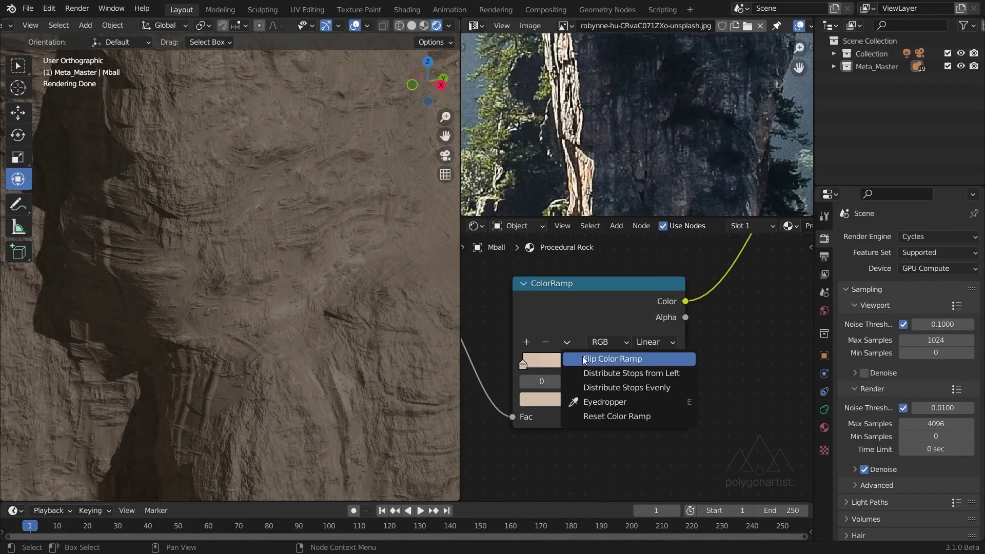
left_click(583, 360)
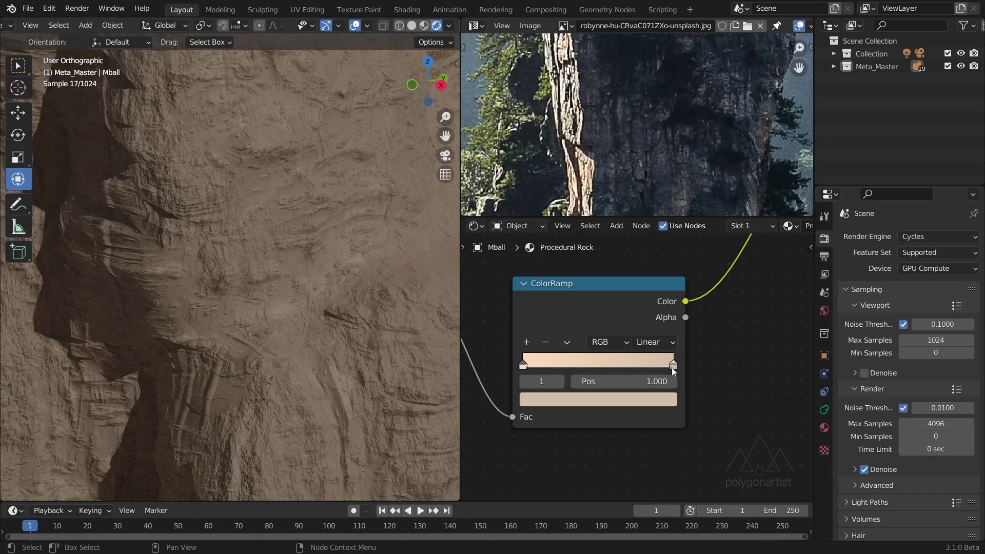
left_click(575, 401)
left_click_drag(646, 244, 643, 262)
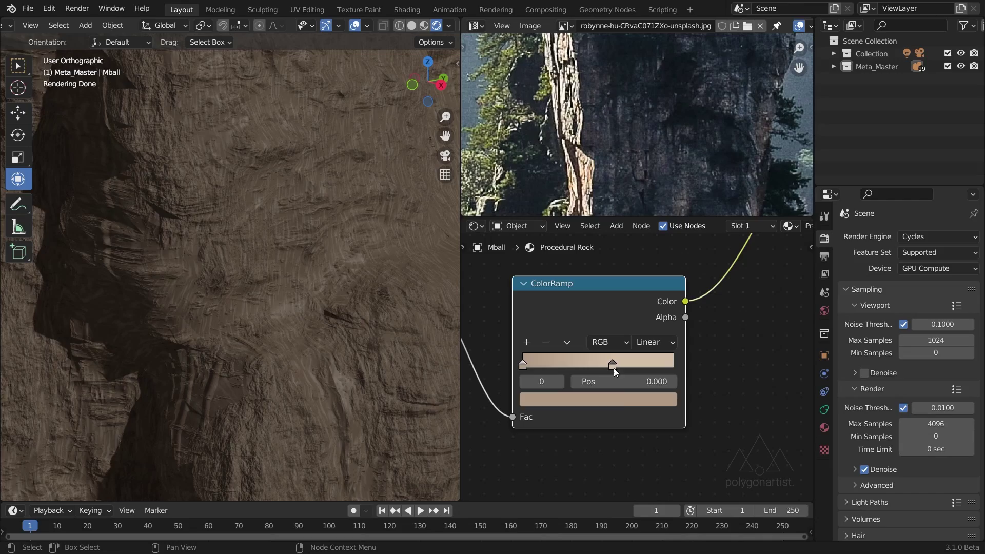
- Brighten the colour of the duplicated ColorRamp's stop at position 0.596 to a near-white cream
left_click(613, 366)
left_click(612, 399)
left_click_drag(643, 211, 643, 196)
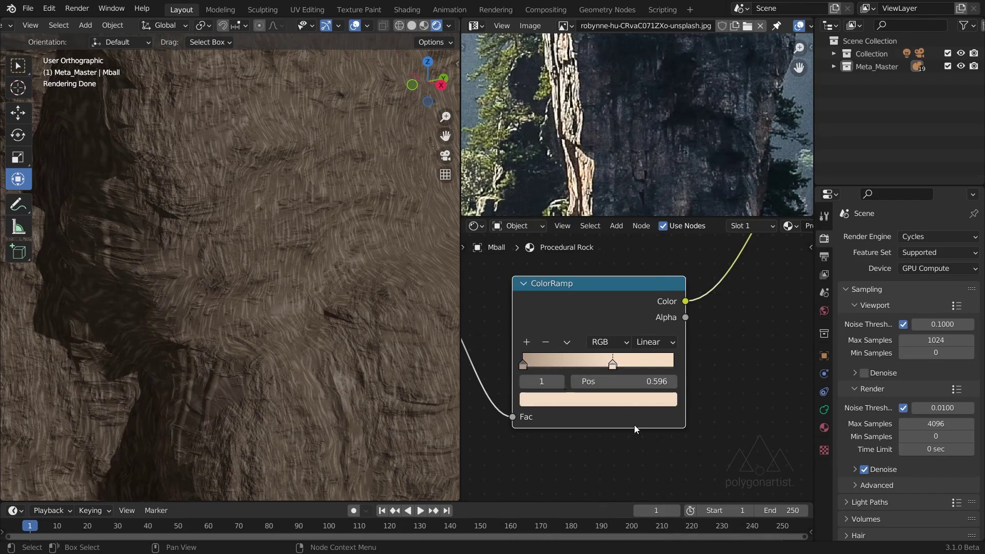
- Unmute the four upper texture nodes and inspect the blended rock colours on the whole pillar
scroll(641, 415, "down", 6)
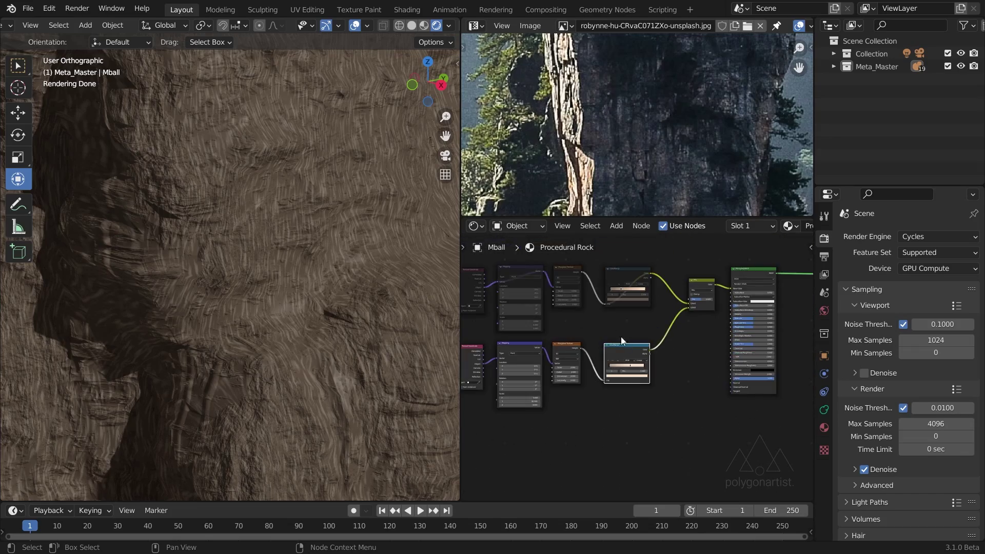
middle_click_drag(622, 341, 698, 368)
left_click_drag(523, 287, 712, 334)
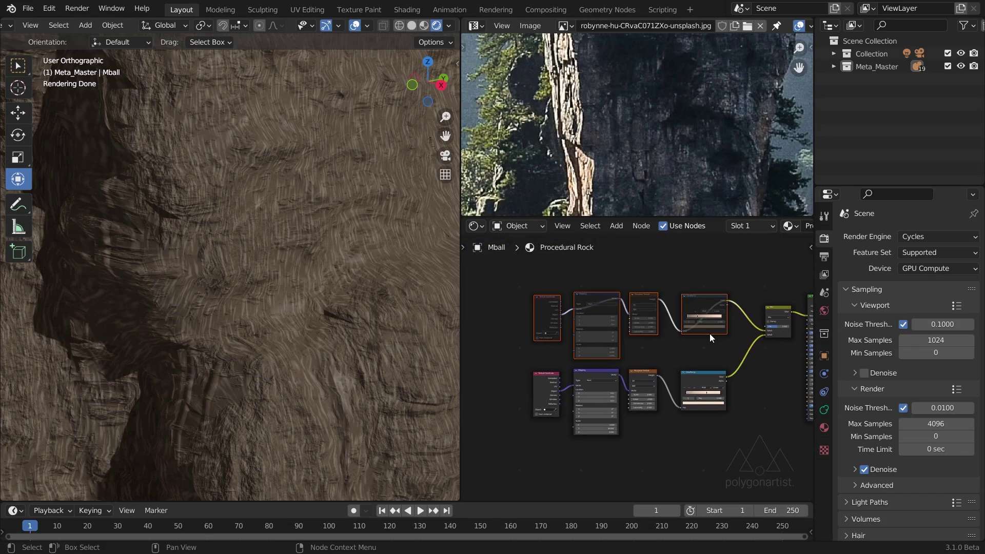
scroll(266, 293, "down", 5)
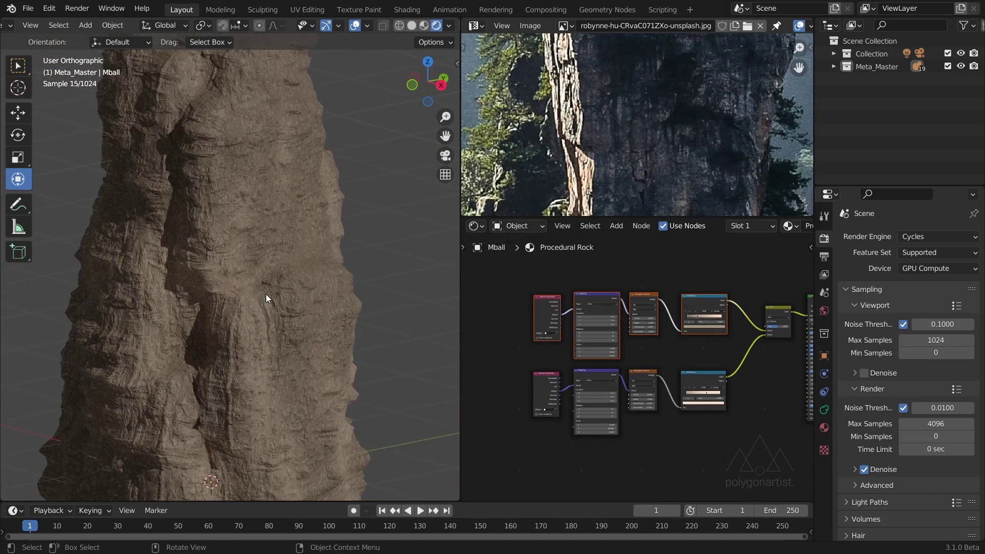
mouse_move(265, 293)
middle_mouse_down()
mouse_move(215, 287)
mouse_move(273, 284)
middle_mouse_up()
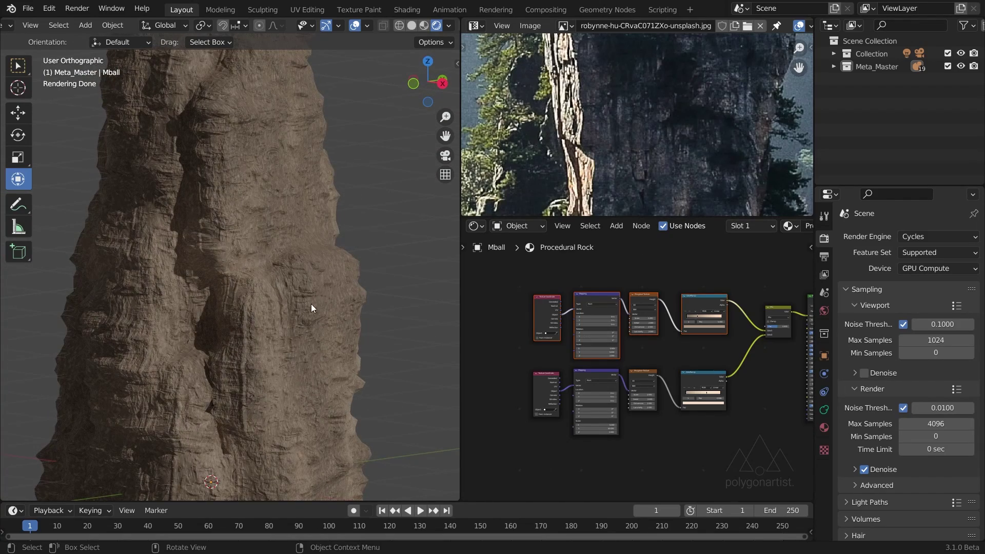
- Darken the upper ColorRamp's stop at position 0 to a very dark brown
scroll(709, 365, "up", 6)
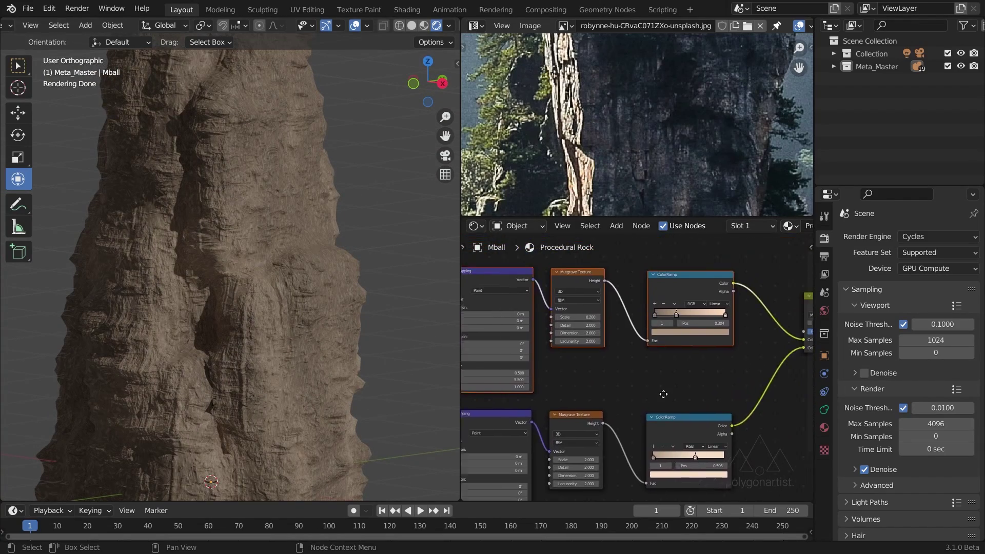
scroll(663, 429, "up", 2)
left_click(600, 326)
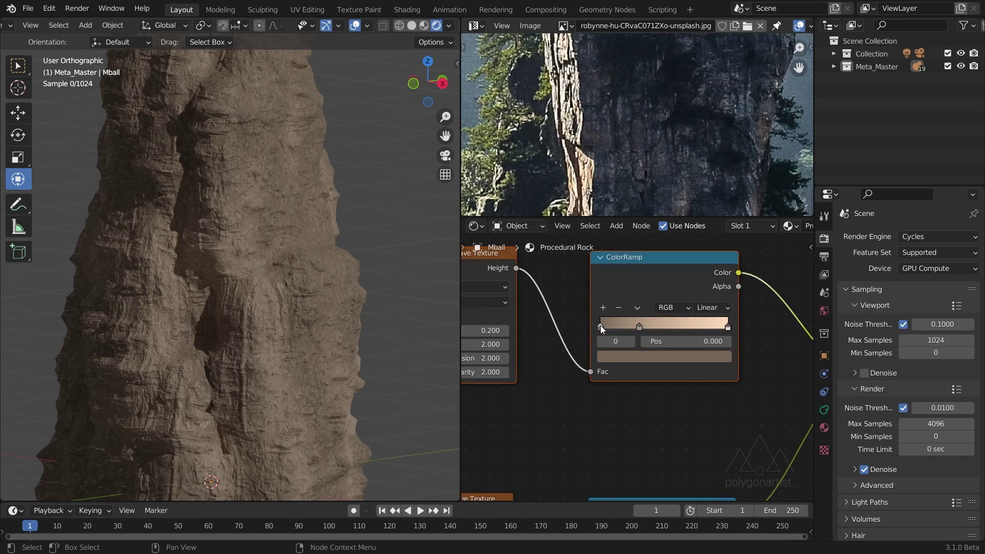
left_click(627, 356)
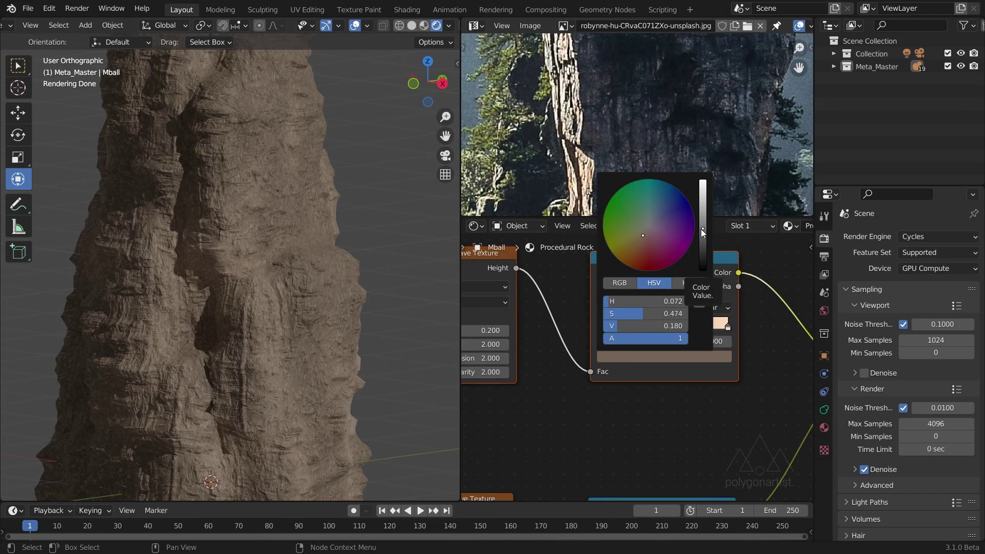
left_click(701, 230)
left_click_drag(700, 228, 703, 256)
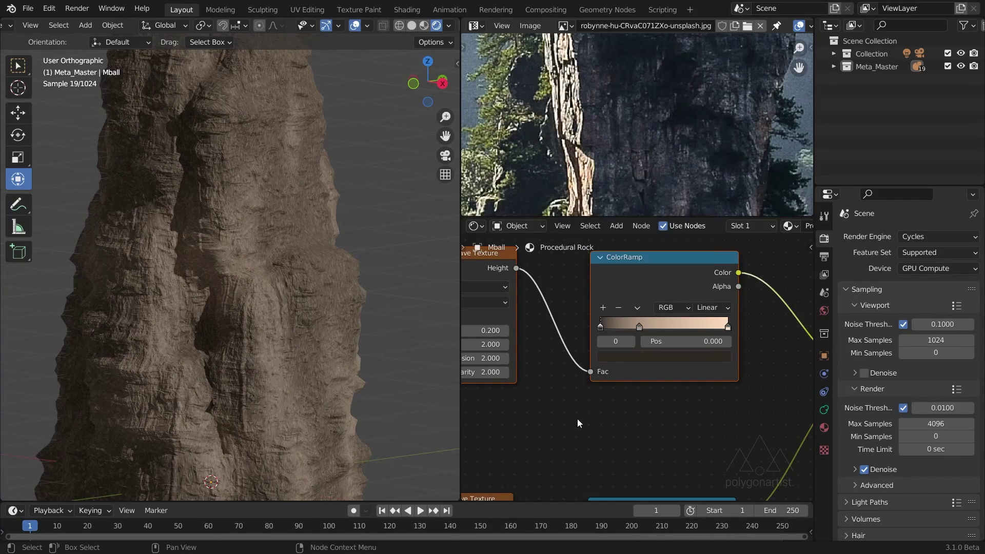
- Move the upper ColorRamp's middle stop to position 0.438
left_click_drag(638, 327, 657, 325)
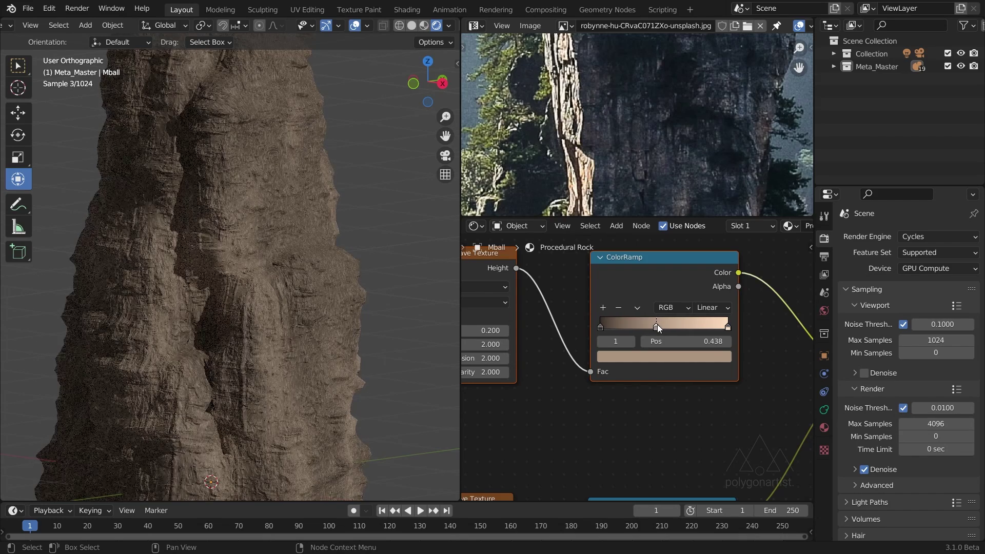
scroll(690, 437, "down", 2)
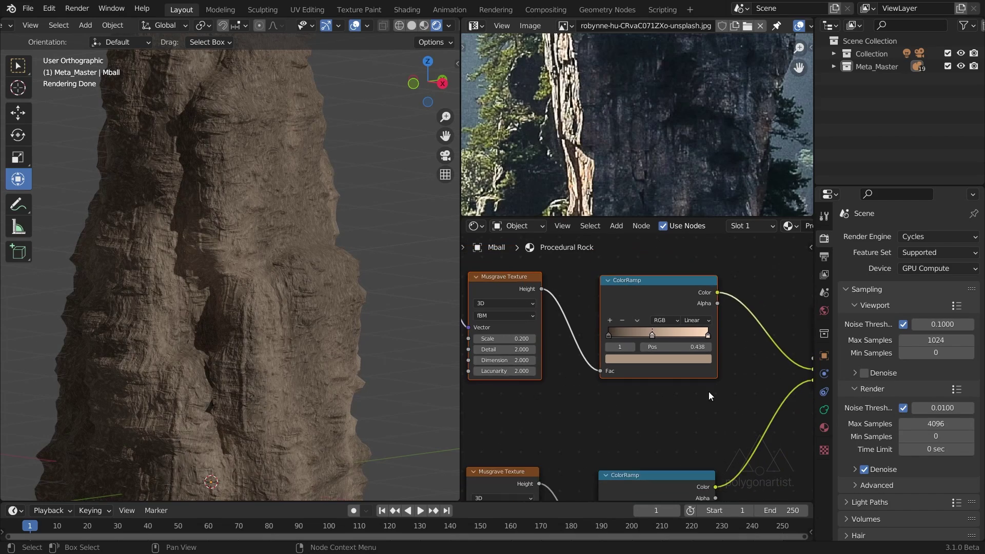
middle_click_drag(709, 392, 571, 381)
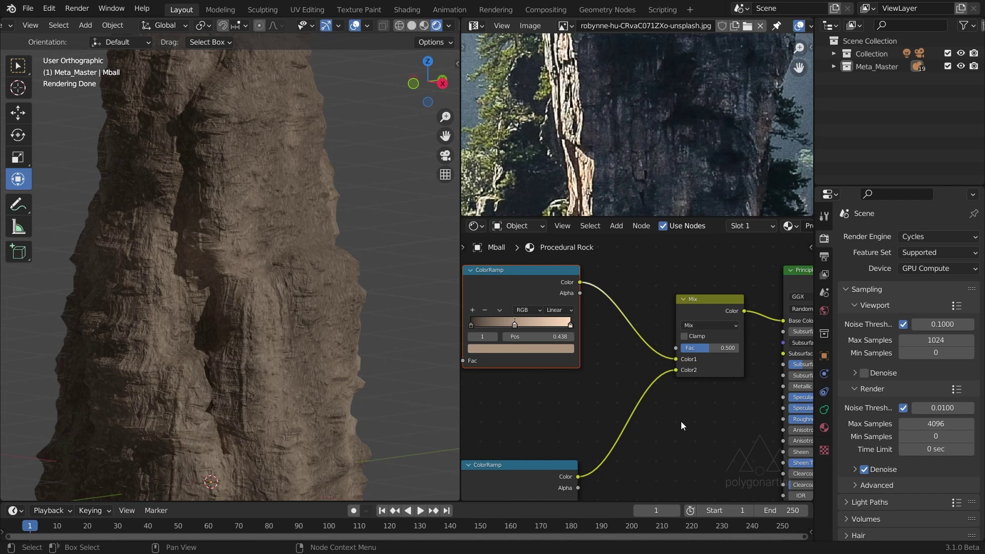
- Enclose both texture chains, the Mix node and the Principled BSDF in one frame
key("ctrl+space")
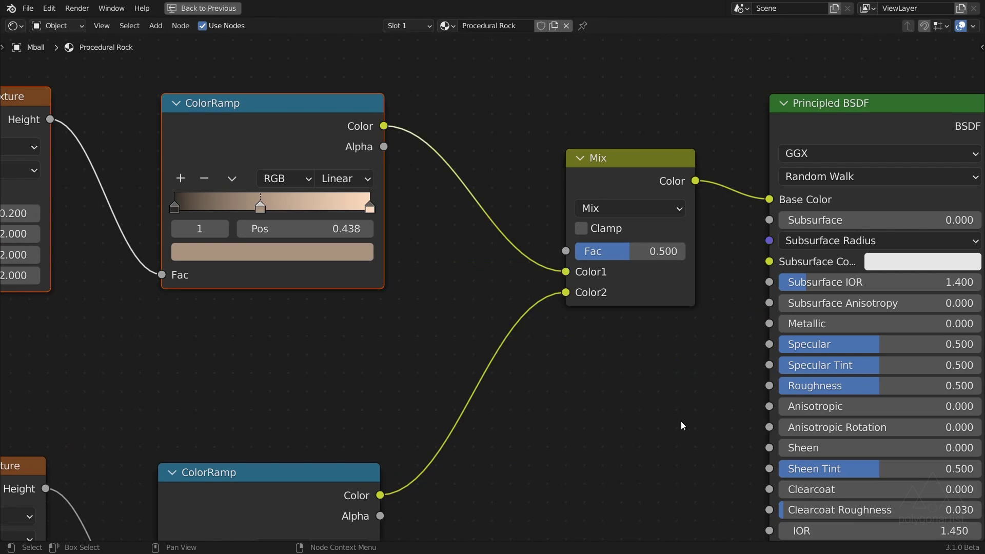
scroll(681, 420, "down", 5)
scroll(533, 409, "down", 1)
middle_click_drag(520, 411, 557, 387)
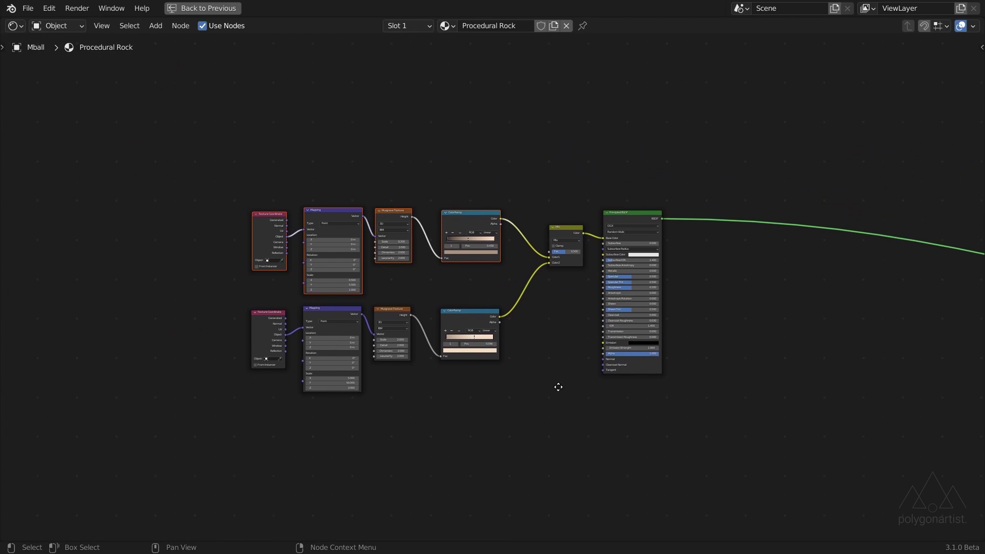
left_click(556, 387)
left_click_drag(667, 405, 191, 160)
key("ctrl+j")
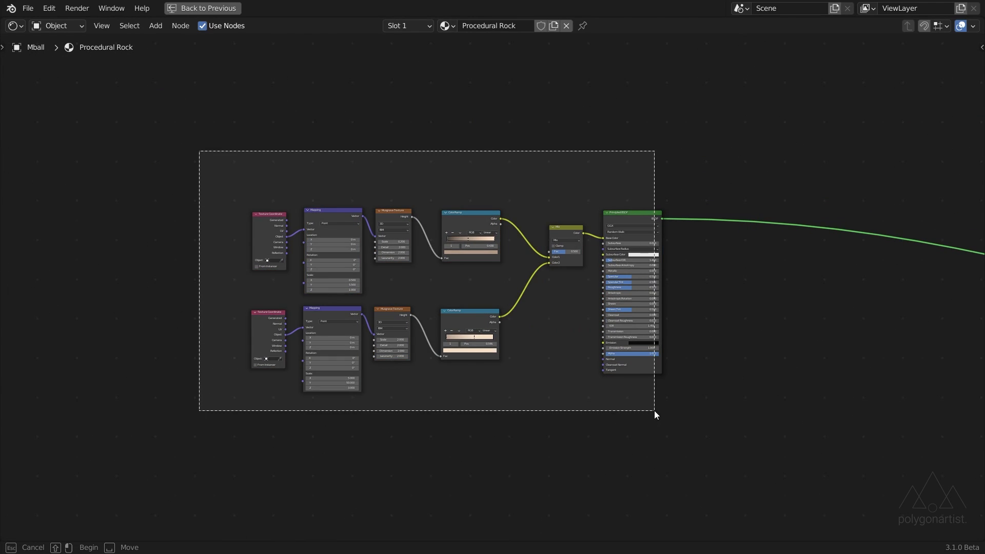
key("ctrl+z")
key("ctrl+j")
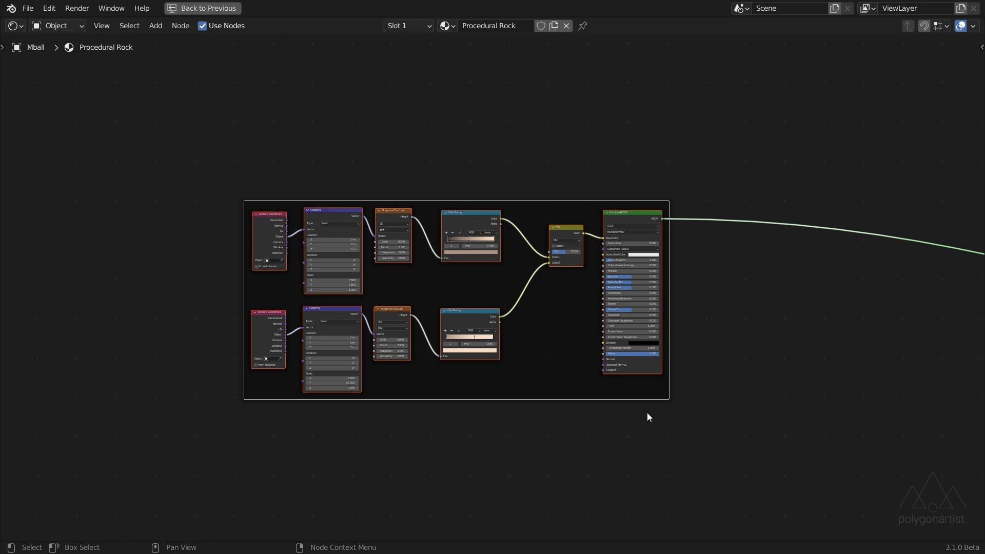
- Name the new frame Rock Colour
key("n")
left_click(923, 62)
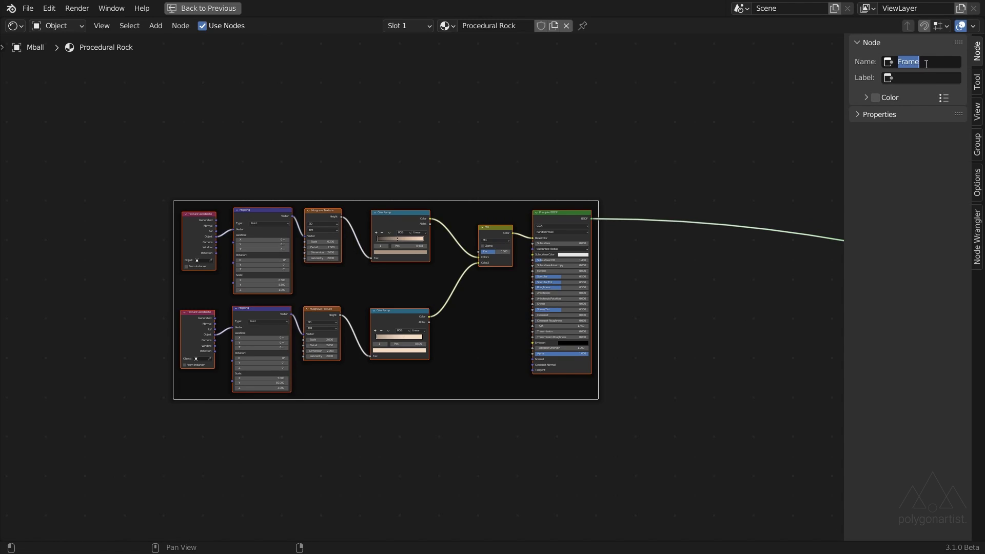
type("Rock Colour")
key("Return")
key("n")
- Move the framed colour nodes up and closer to the Material Output node
scroll(747, 307, "down", 4)
middle_click_drag(754, 308, 603, 301)
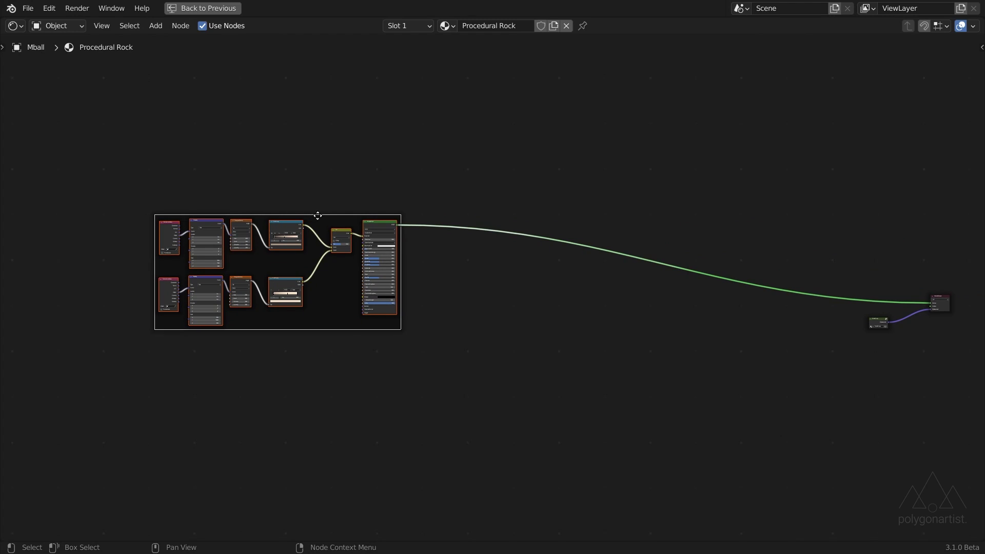
left_click_drag(319, 217, 710, 137)
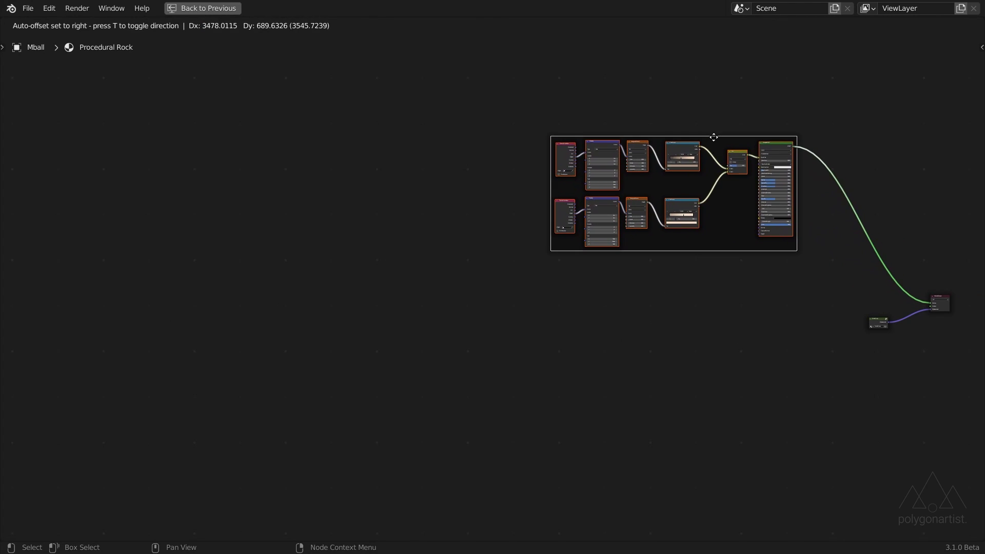
scroll(725, 216, "up", 2)
middle_click_drag(726, 215, 593, 244)
- Combine the framed colour nodes into a node group and return to the main Procedural Rock node tree
key("ctrl+g")
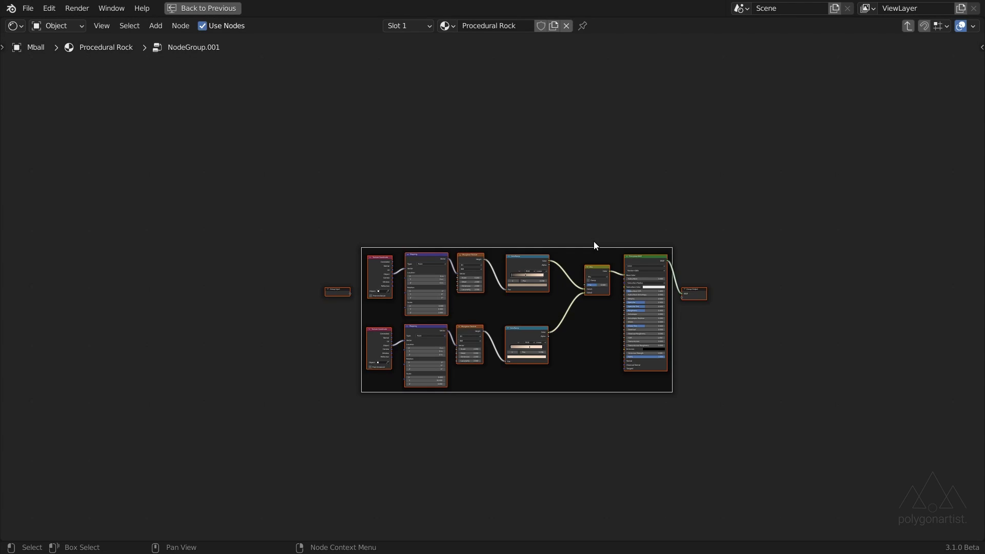
key("n")
key("Tab")
scroll(417, 167, "up", 5)
middle_click_drag(460, 132, 521, 321)
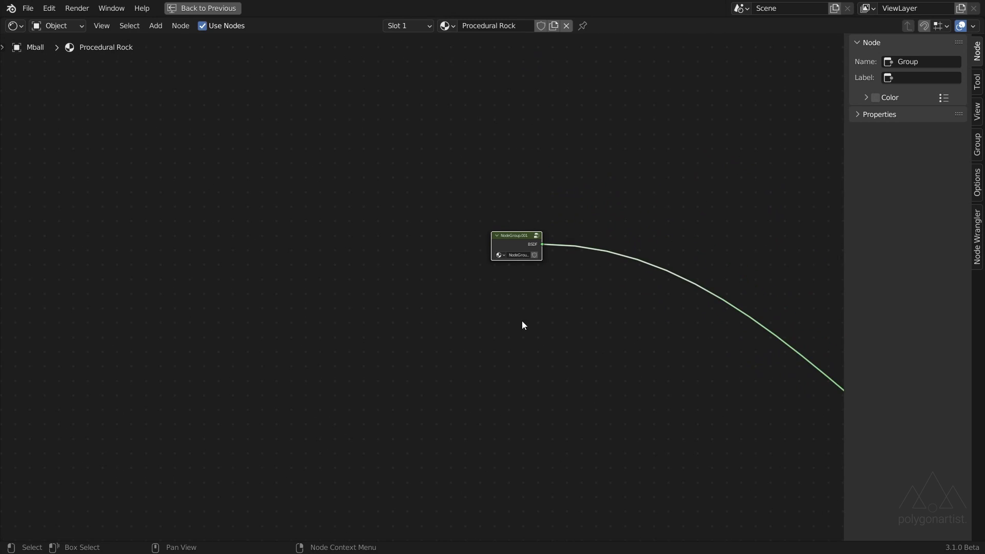
- Rename the new node group and its group node as Rock Base Colour
left_click(869, 116)
left_click(907, 137)
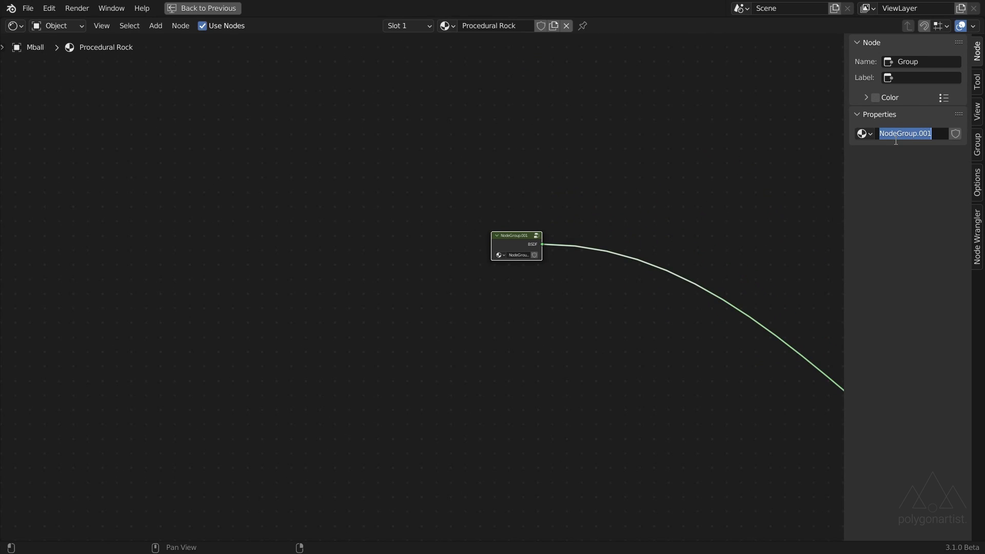
type("Rock Base Colour")
key("ctrl+a")
key("ctrl+c")
left_click(918, 62)
key("ctrl+v")
key("Return")
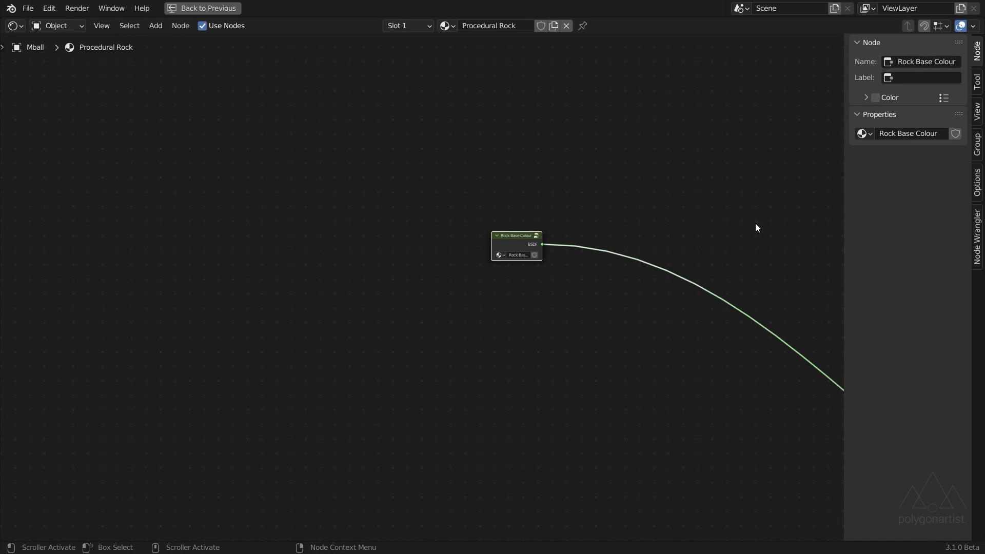
- Move the Rock Base Colour group node nearer to the Material Output and displacement group
key("n")
middle_click_drag(636, 296, 359, 221)
scroll(587, 317, "down", 6)
middle_click_drag(587, 316, 500, 273)
key("g")
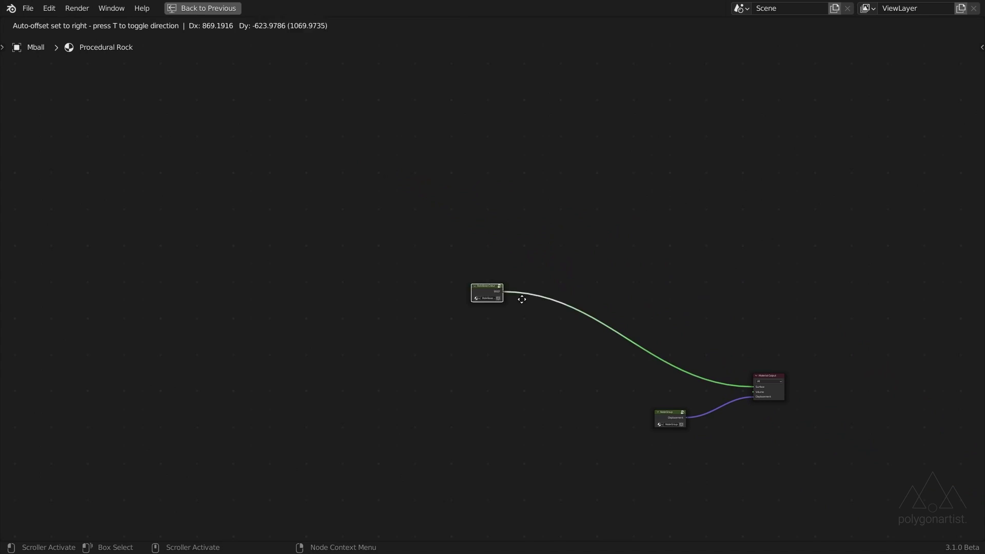
left_click(621, 310)
scroll(599, 355, "up", 4)
middle_click_drag(679, 361, 649, 232)
scroll(663, 251, "up", 2)
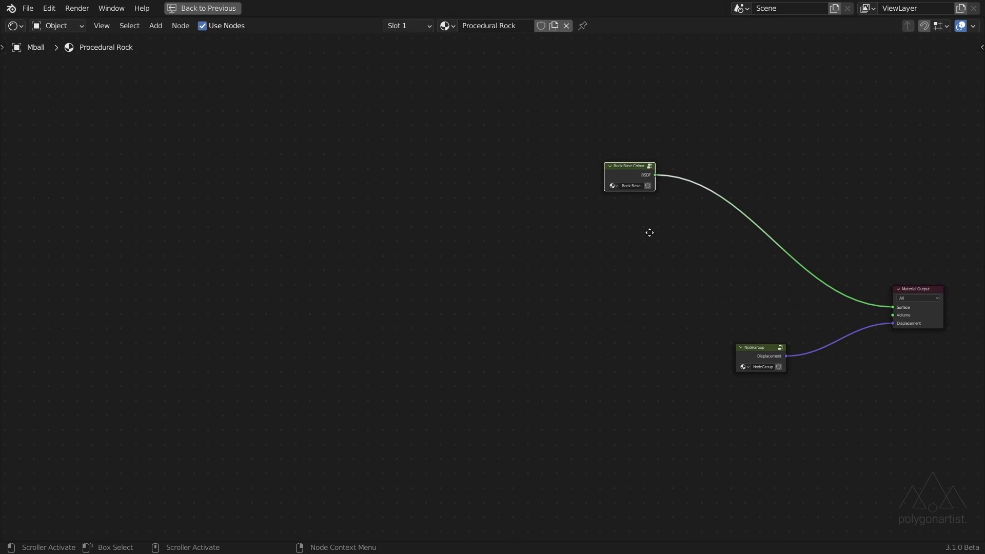
- Expand the node editor over the reference image area and show the pillar in Rendered shading to inspect it
key("ctrl+space")
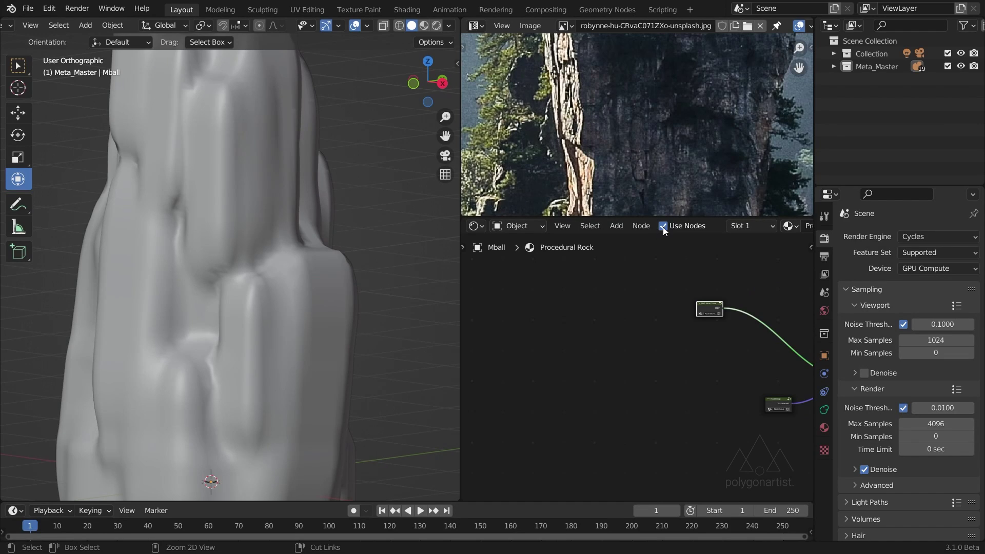
left_click_drag(811, 220, 808, 180)
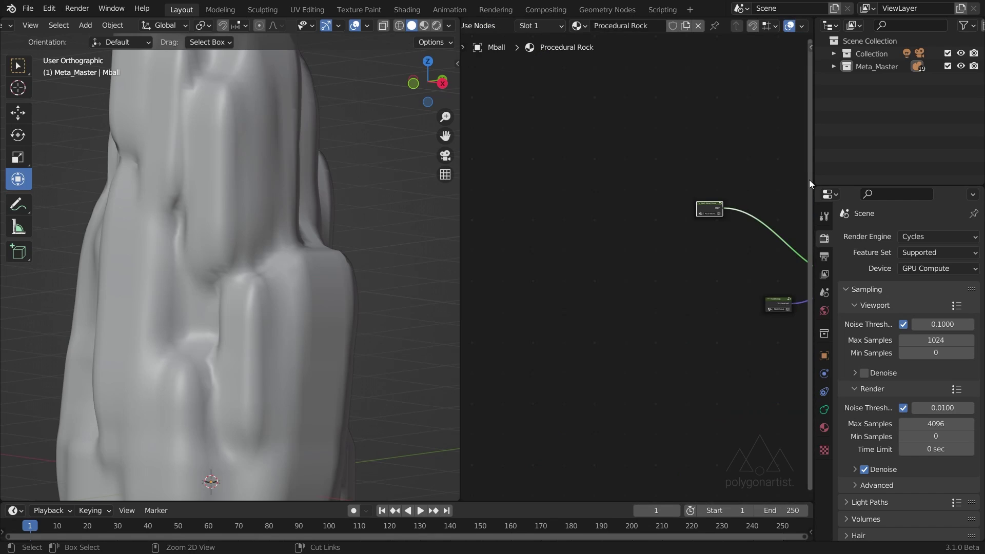
left_click(441, 25)
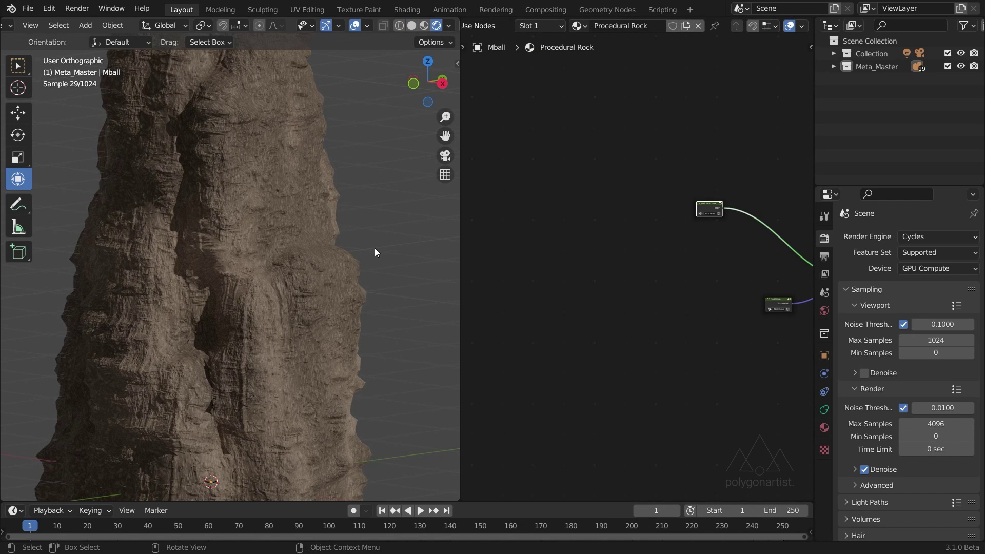
scroll(374, 247, "down", 3)
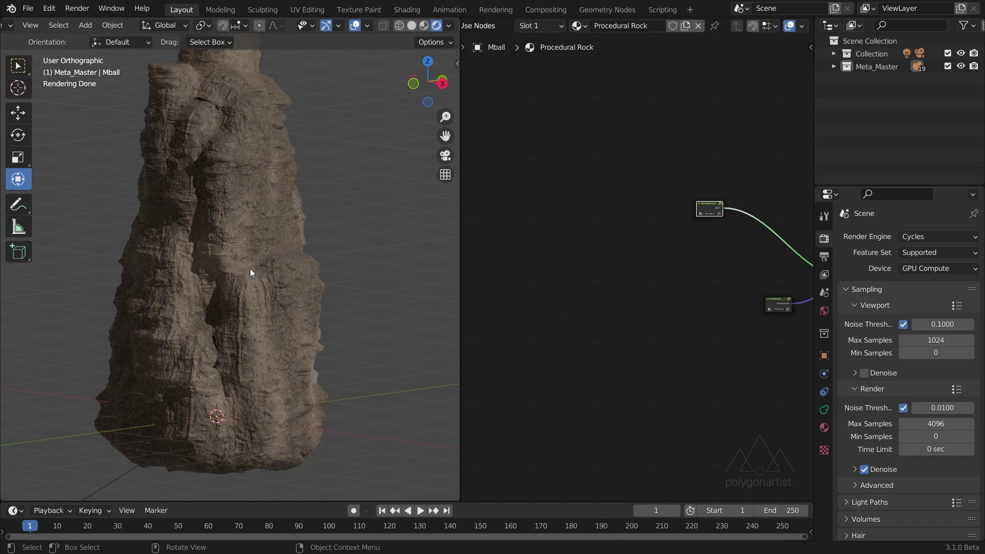
scroll(623, 248, "up", 3)
- Add a Separate XYZ node in the free space well before the Rock Base Colour group
middle_click_drag(623, 248, 502, 250)
key("ctrl+space")
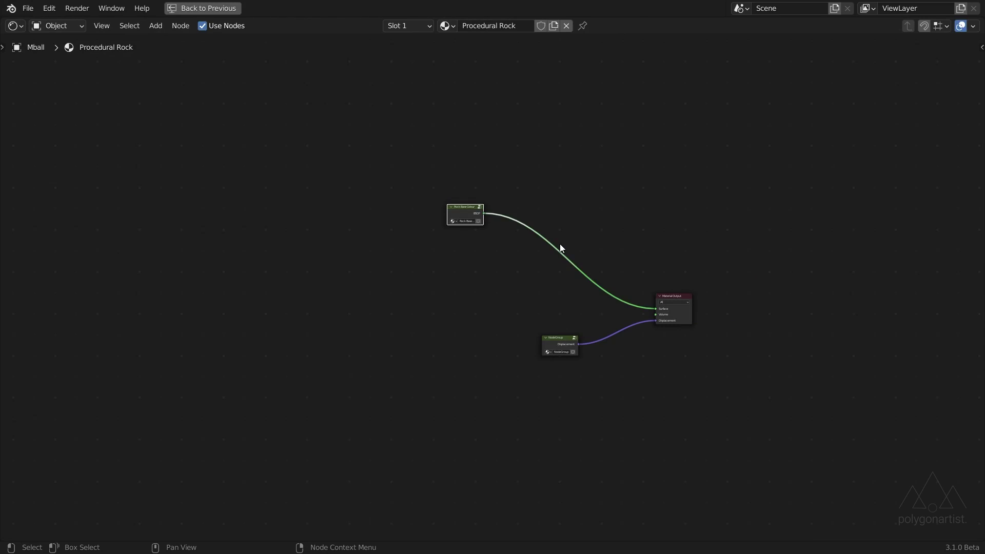
scroll(563, 248, "up", 4)
scroll(507, 307, "up", 1)
middle_click_drag(507, 307, 569, 274)
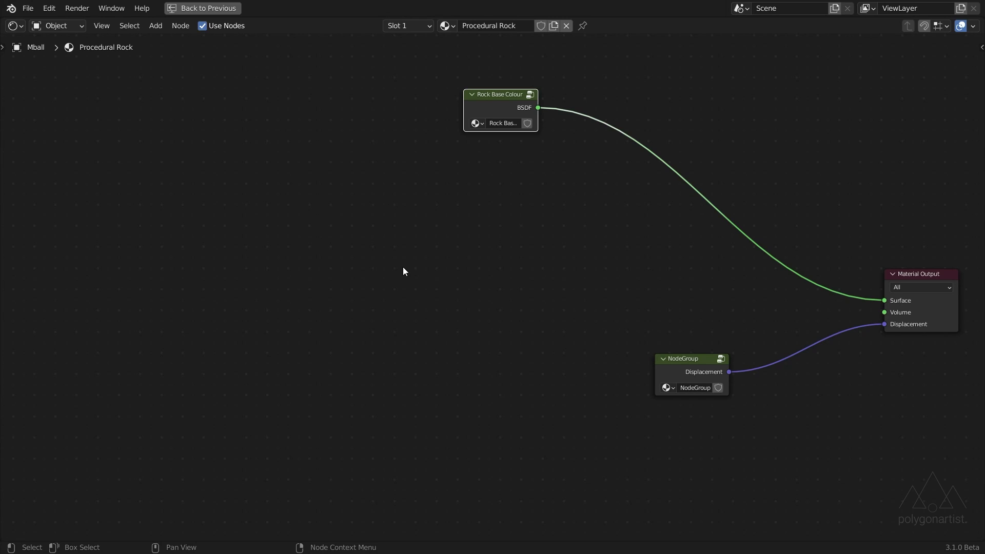
key("shift+a")
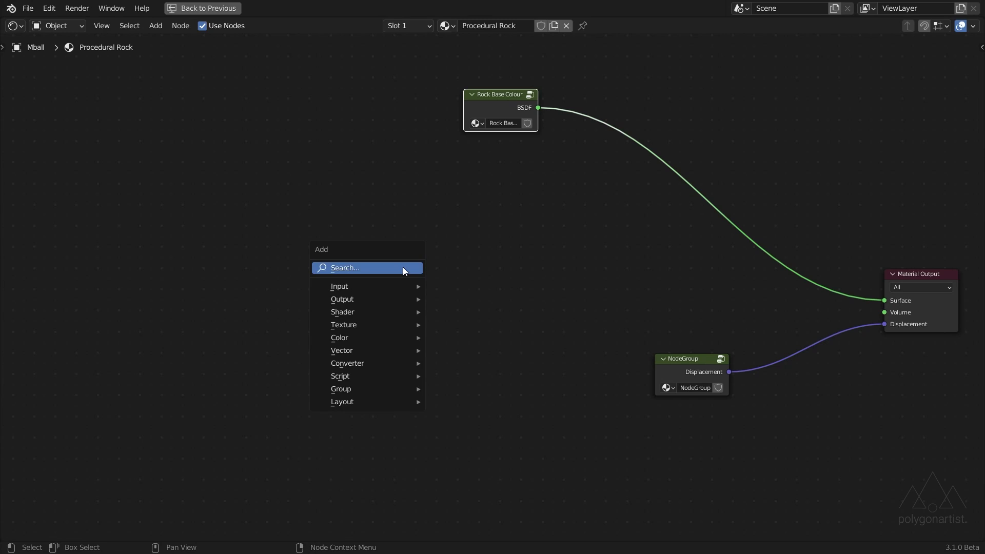
left_click(402, 267)
type("separ")
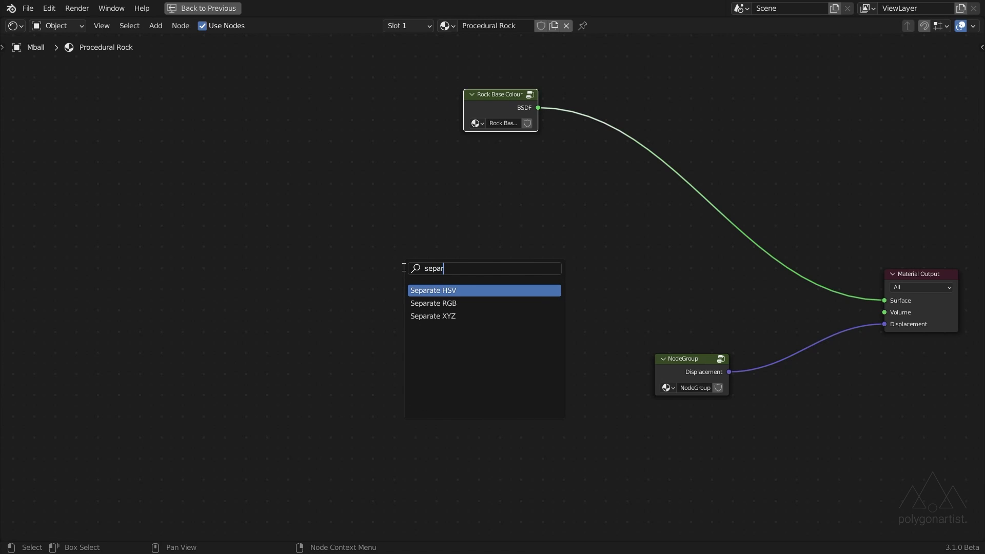
key("Down")
key("Down")
key("Return")
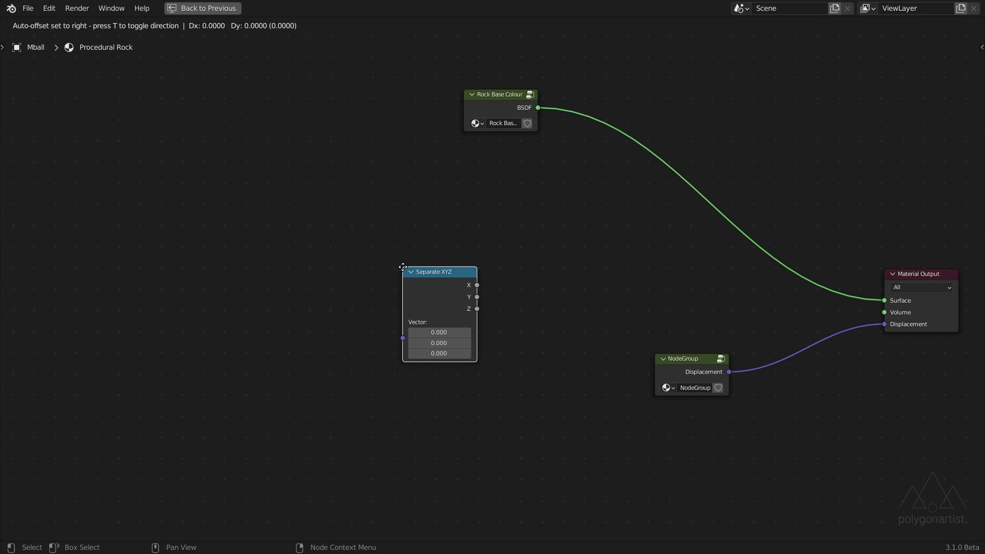
left_click(176, 231)
middle_click_drag(177, 226, 418, 211)
left_click_drag(426, 219, 360, 229)
- Add a Texture Coordinate node before Separate XYZ and connect its Normal output to the Vector input
key("shift+a")
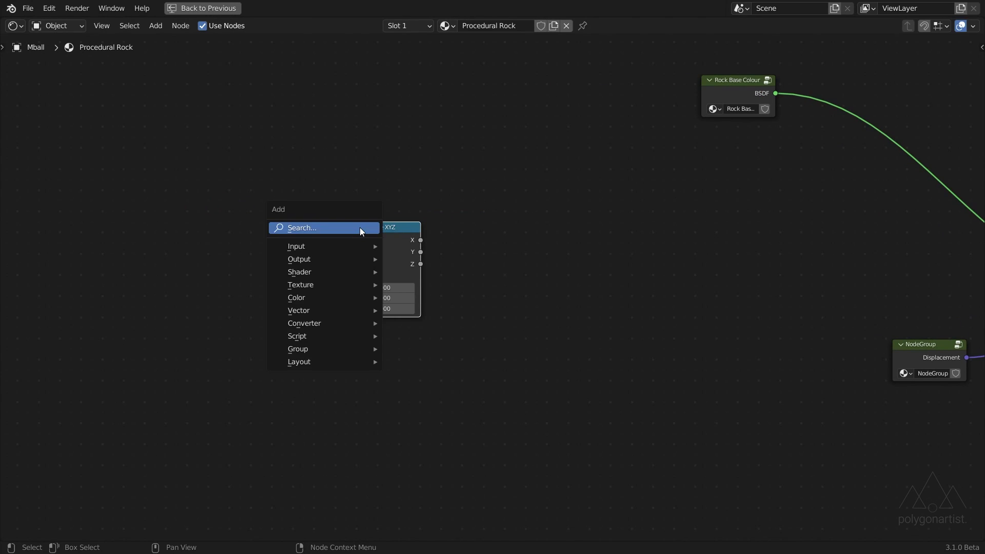
left_click(360, 229)
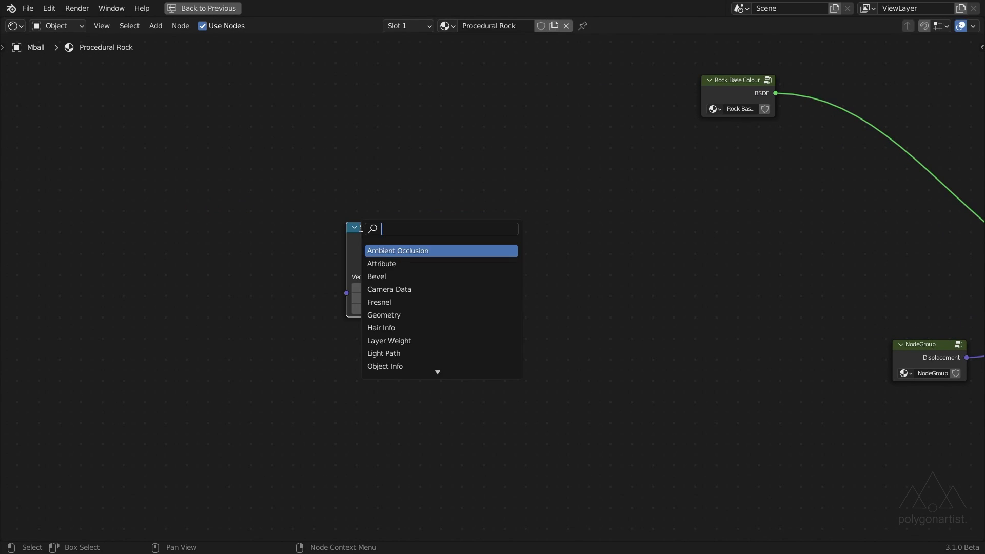
type("tex")
key("Return")
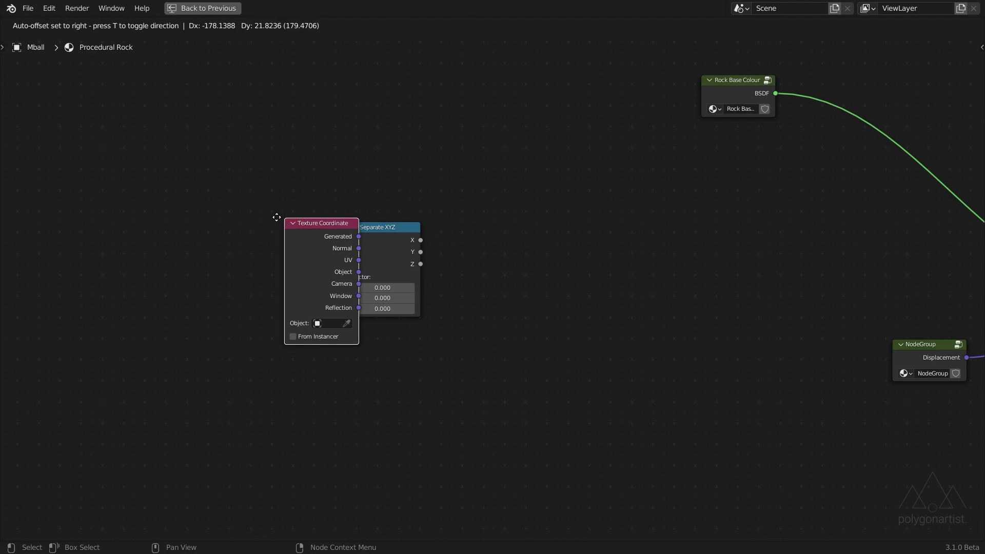
left_click(216, 220)
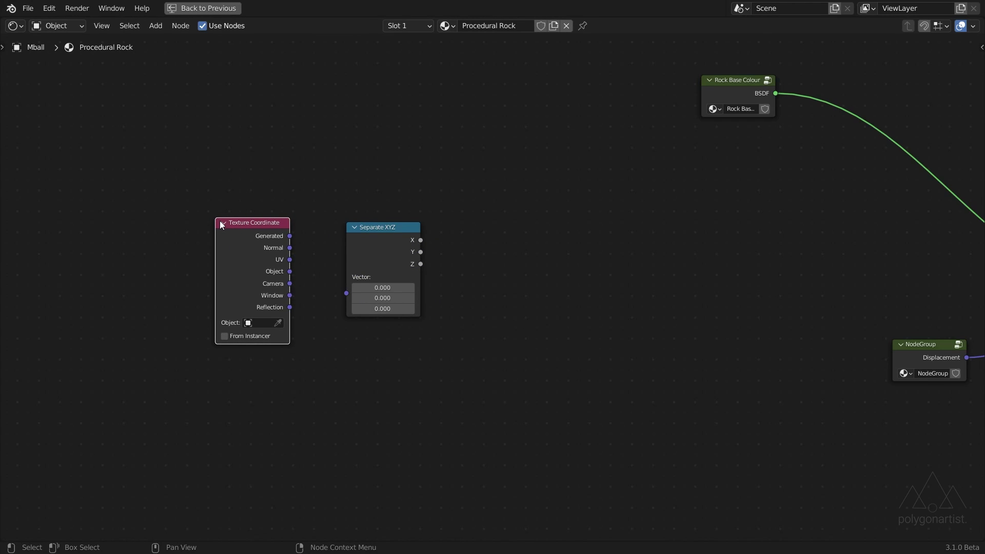
left_click_drag(289, 248, 347, 292)
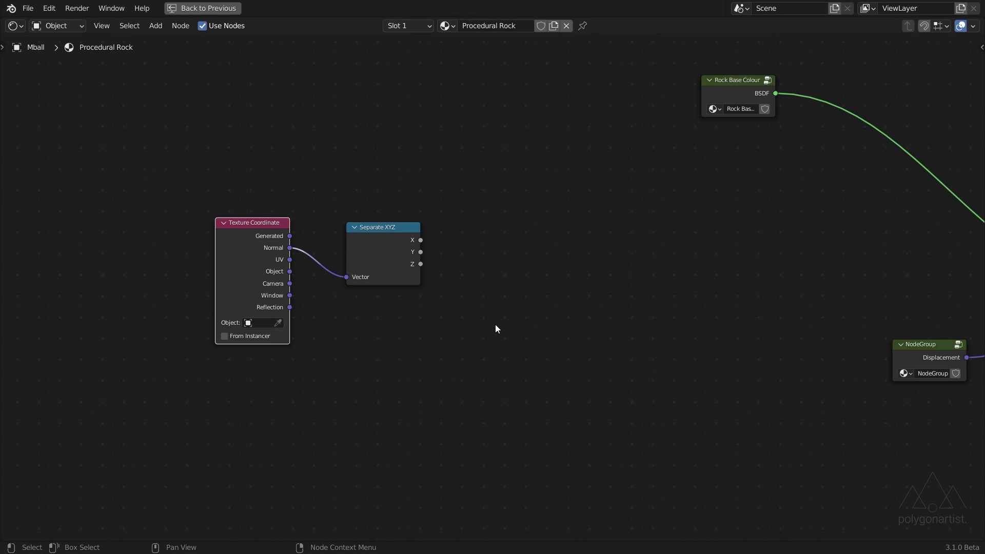
- Add a Math node after Separate XYZ and connect the Z output to its first Value input
key("shift+a")
left_click(496, 325)
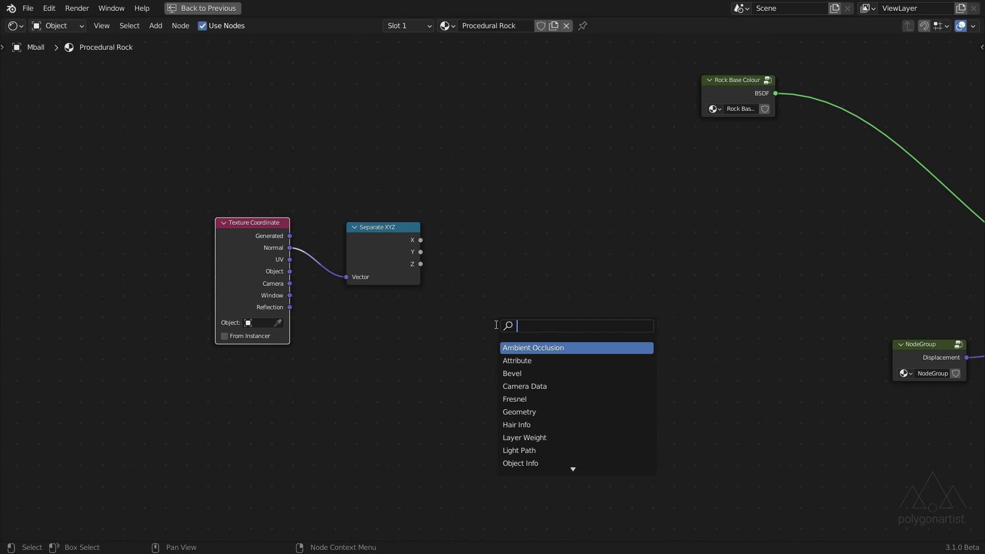
type("math")
key("Return")
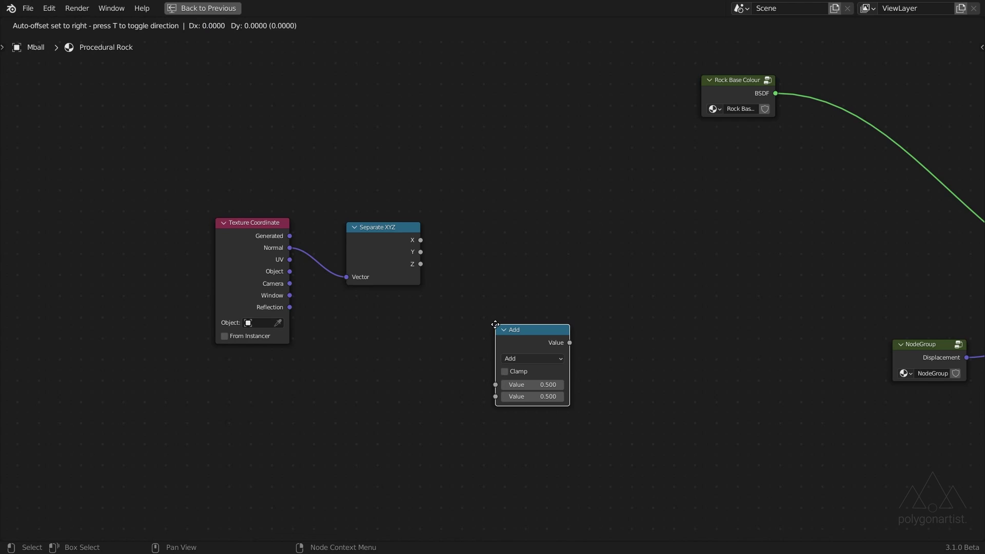
left_click(457, 224)
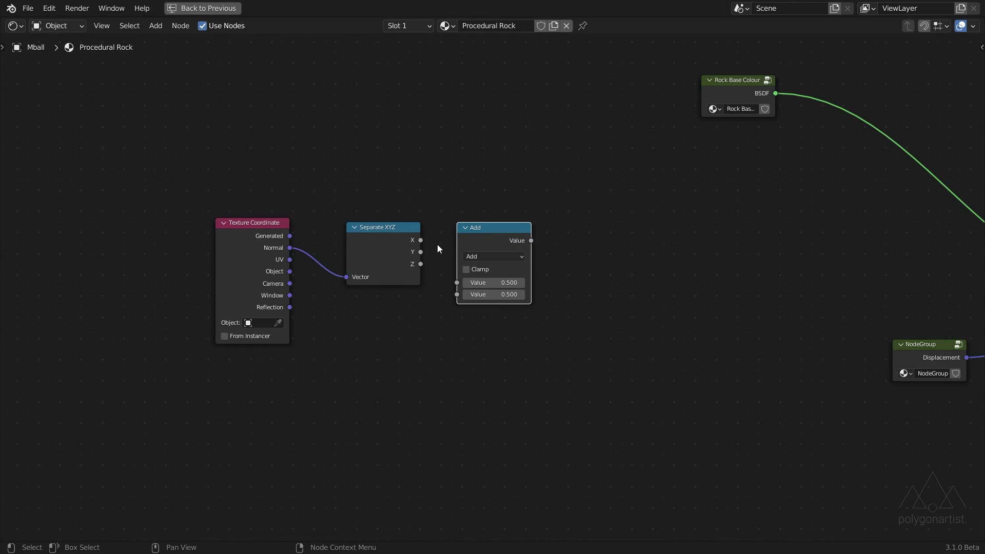
left_click_drag(420, 264, 441, 268)
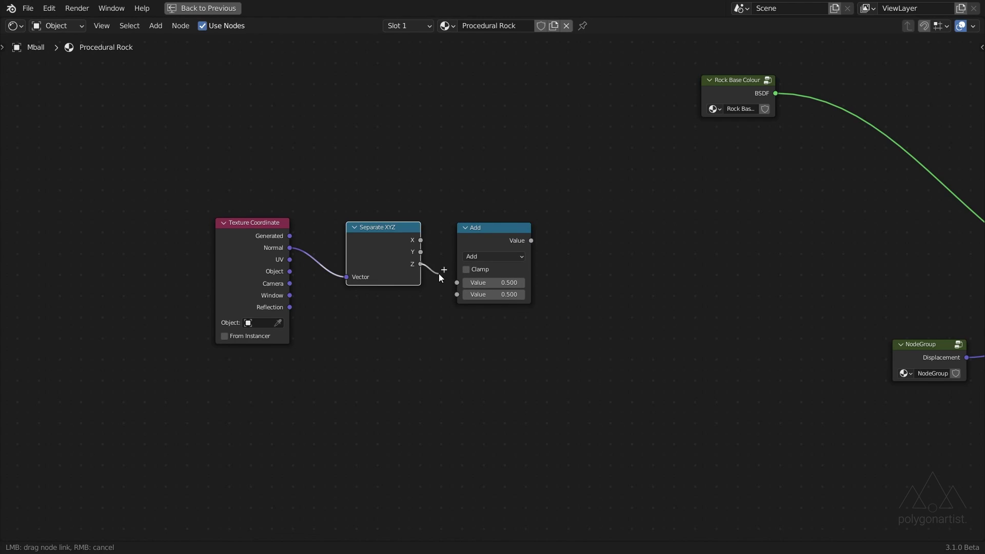
left_click_drag(457, 281, 457, 282)
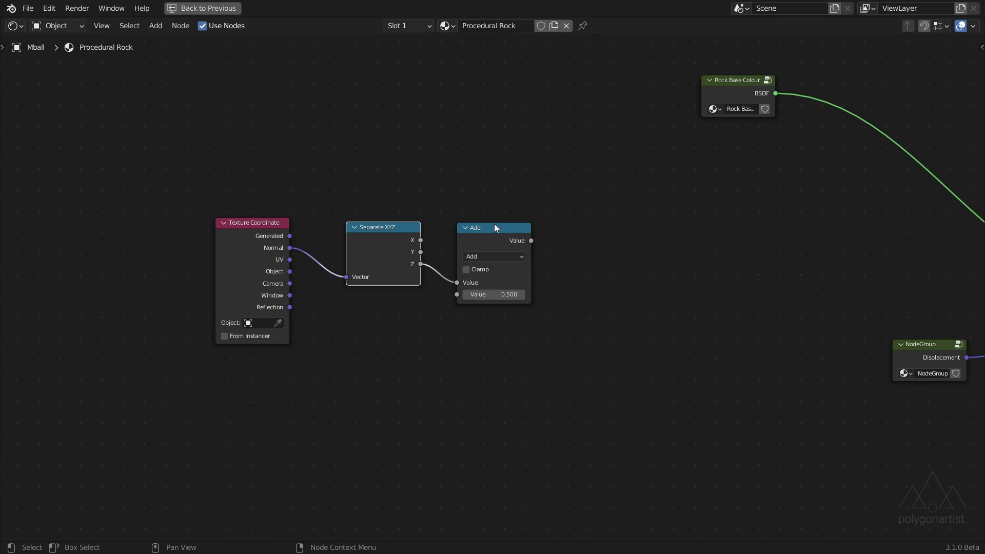
- Set the Math node to Multiply, duplicate it alongside, and connect the first Multiply's output to the copy's first Value input
left_click(493, 256)
left_click(491, 308)
left_click(494, 229)
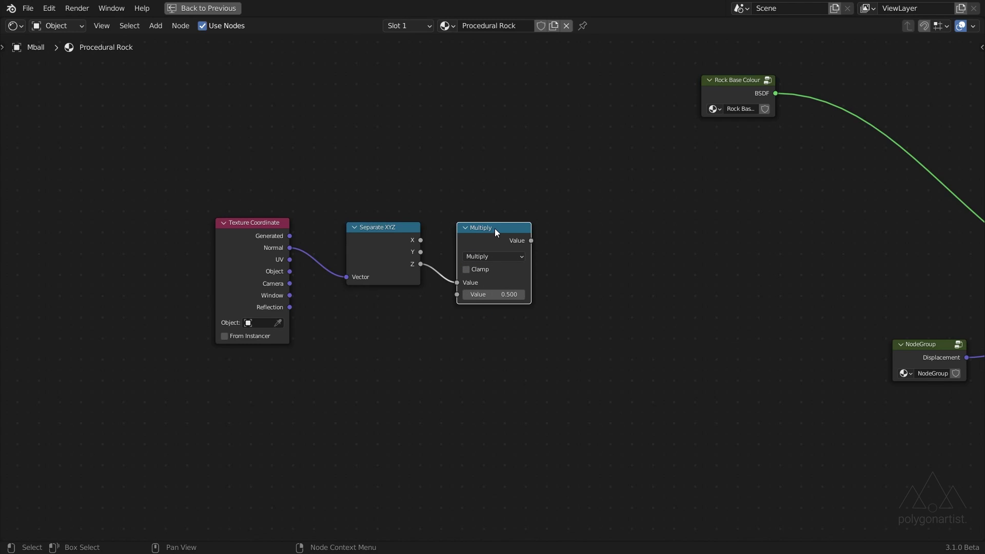
key("shift+d")
left_click(600, 228)
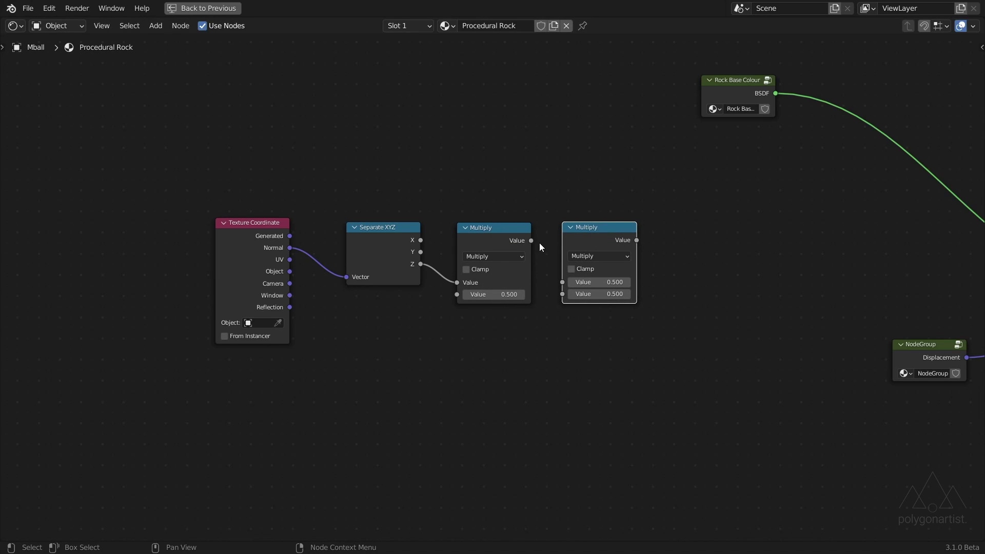
left_click_drag(531, 240, 563, 282)
- Add a ColorRamp node after the second Multiply and connect the Multiply output to its Fac input
middle_click_drag(667, 258, 408, 279)
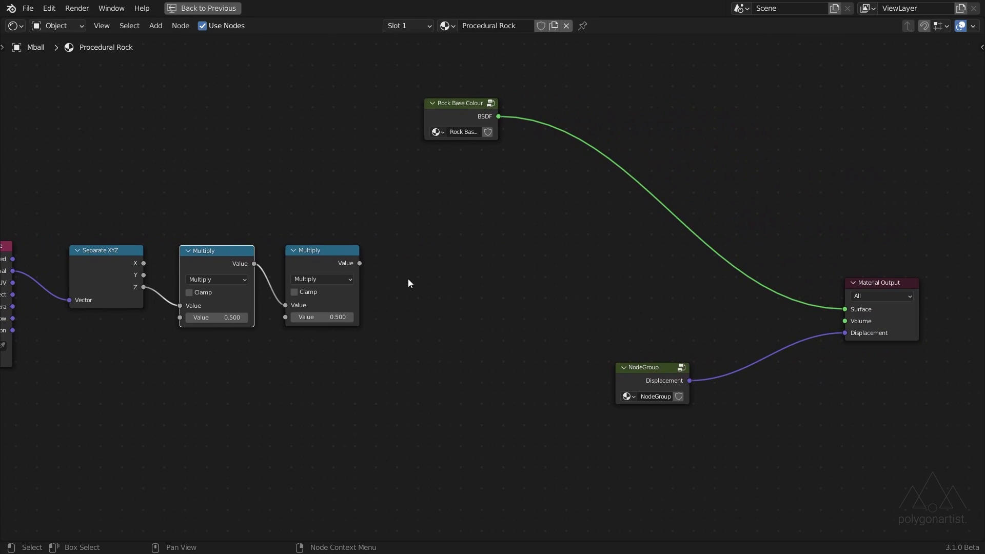
key("shift+a")
left_click(408, 279)
type("color")
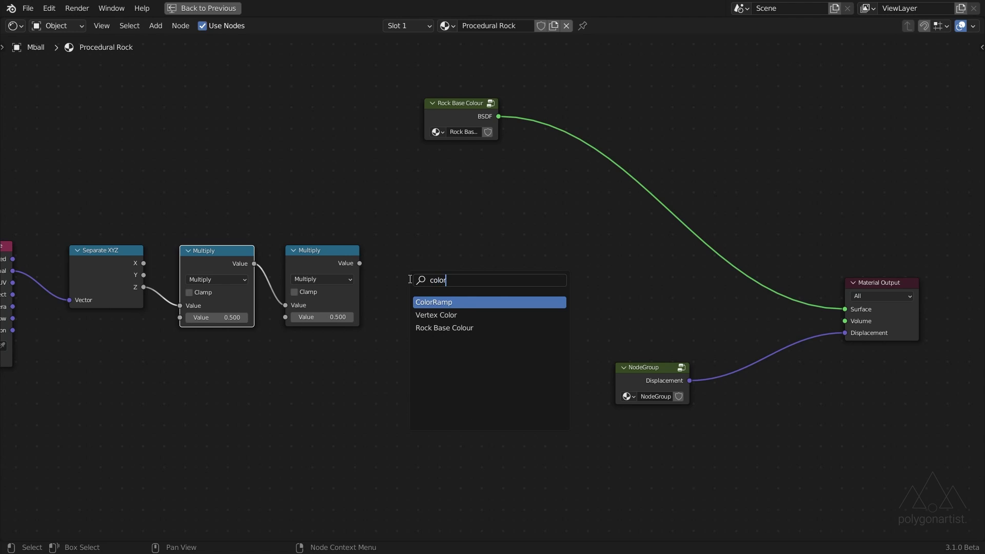
key("Return")
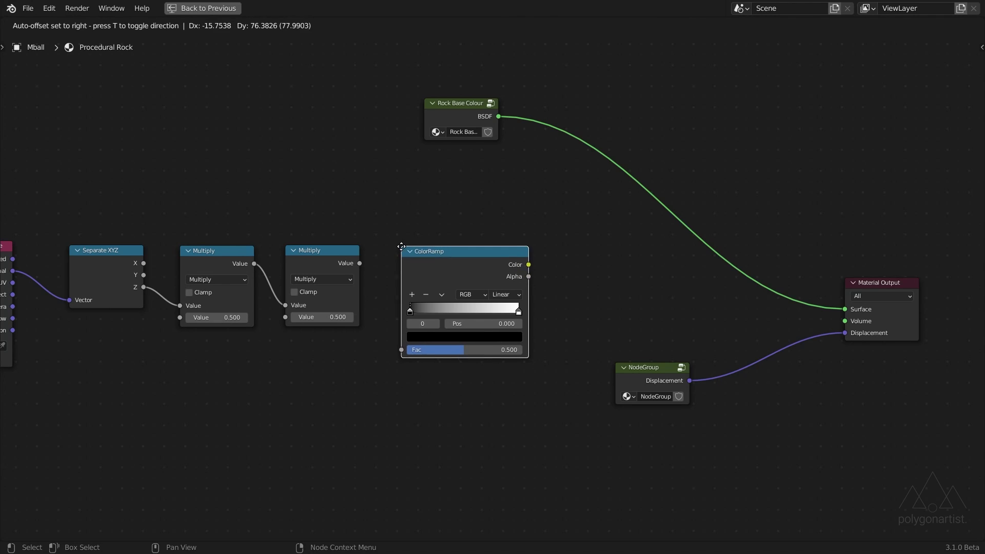
left_click(387, 247)
left_click_drag(361, 263, 386, 351)
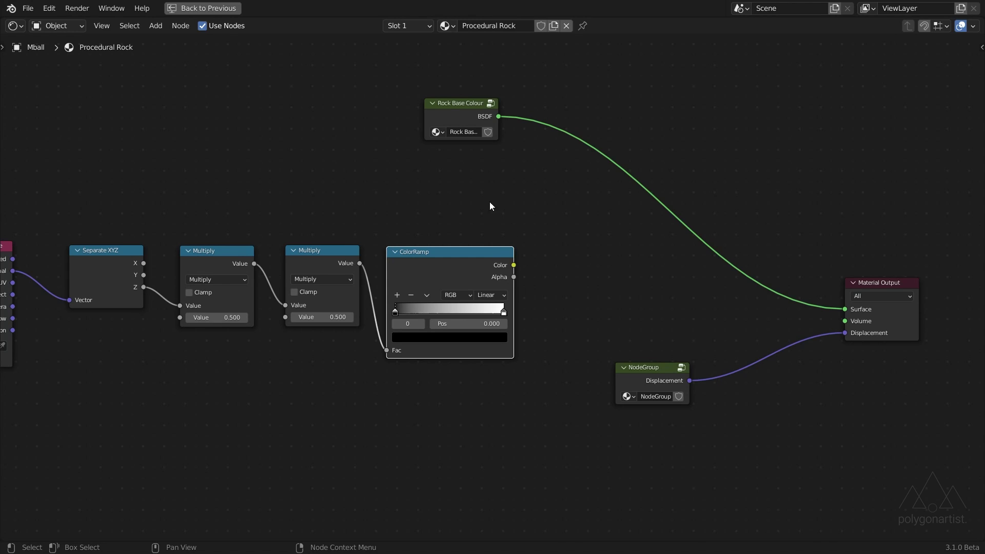
- Insert a Mix Shader between Rock Base Colour and Material Output, and connect the ColorRamp's Color output to its Fac input
key("shift+a")
left_click(574, 225)
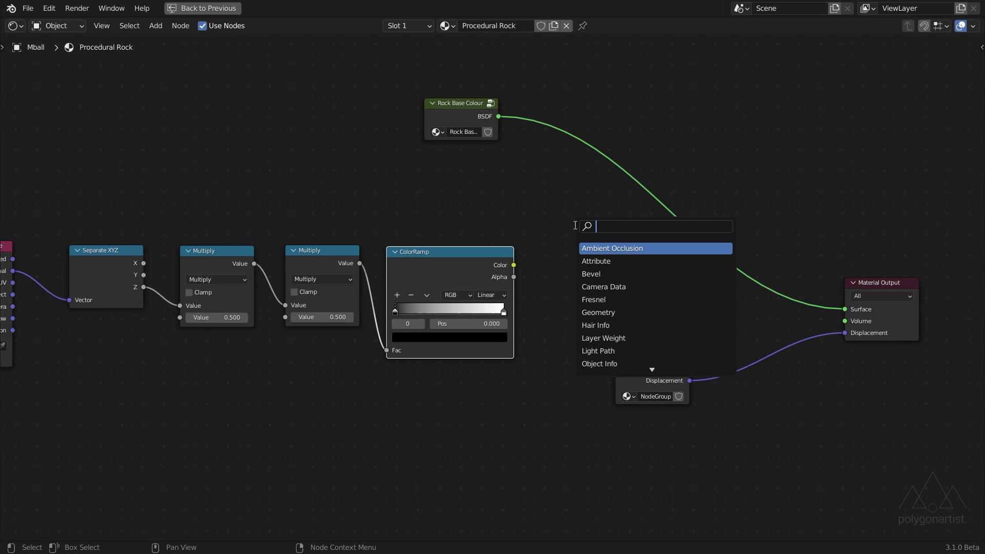
type("mix")
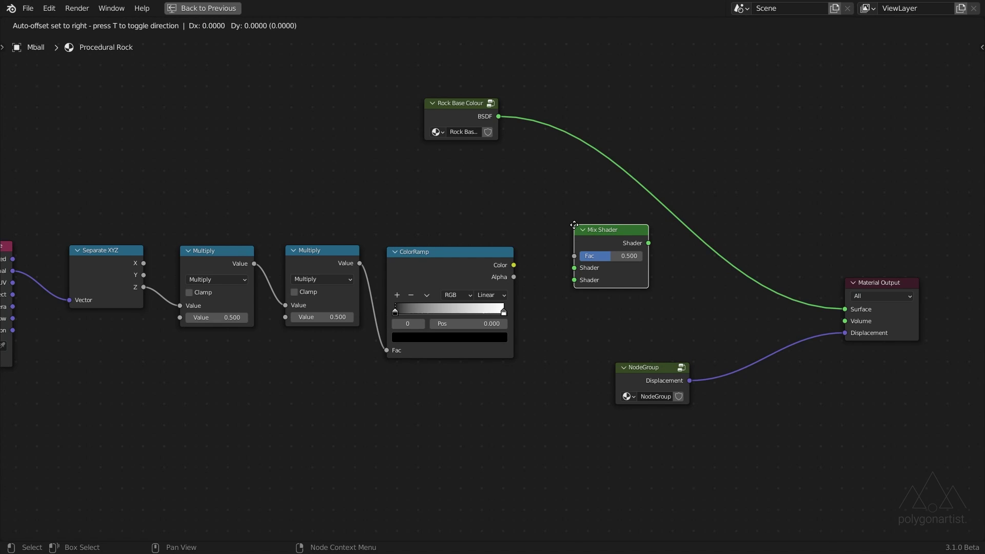
left_click_drag(574, 225, 588, 169)
left_click_drag(514, 265, 586, 204)
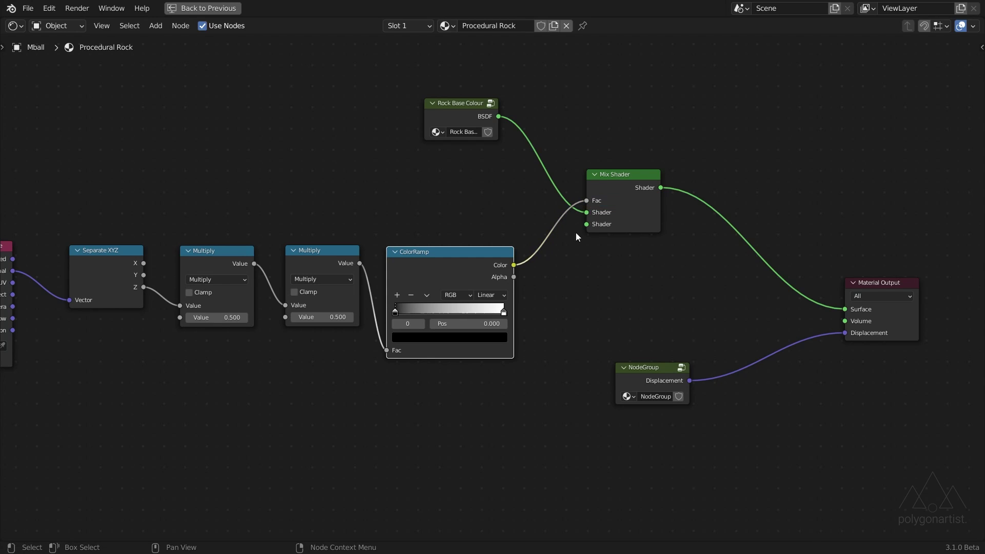
- Frame the nodes from Texture Coordinate through ColorRamp together and label the frame "Separate Z Grass"
middle_click_drag(567, 339, 684, 278)
scroll(681, 281, "down", 3)
left_click_drag(153, 154, 535, 298)
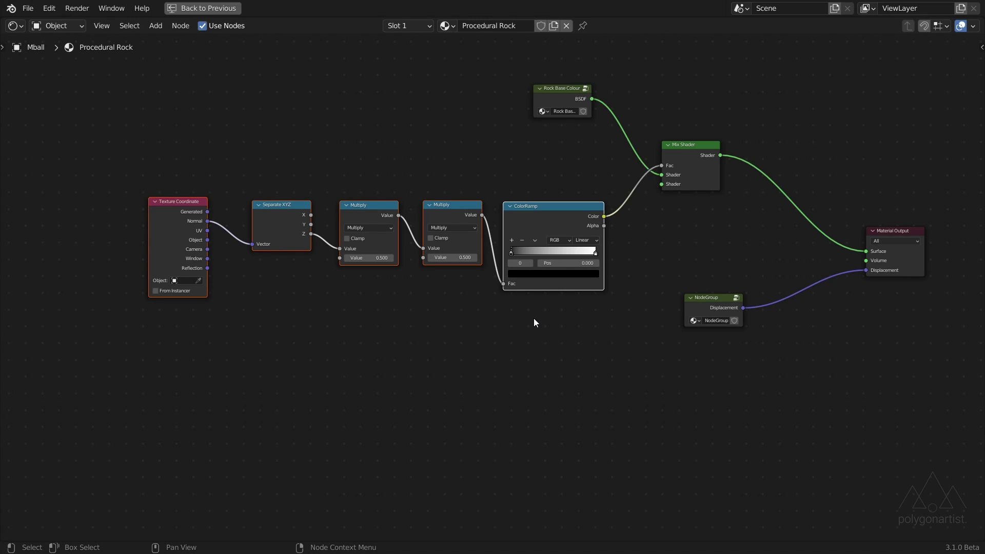
key("ctrl+j")
key("n")
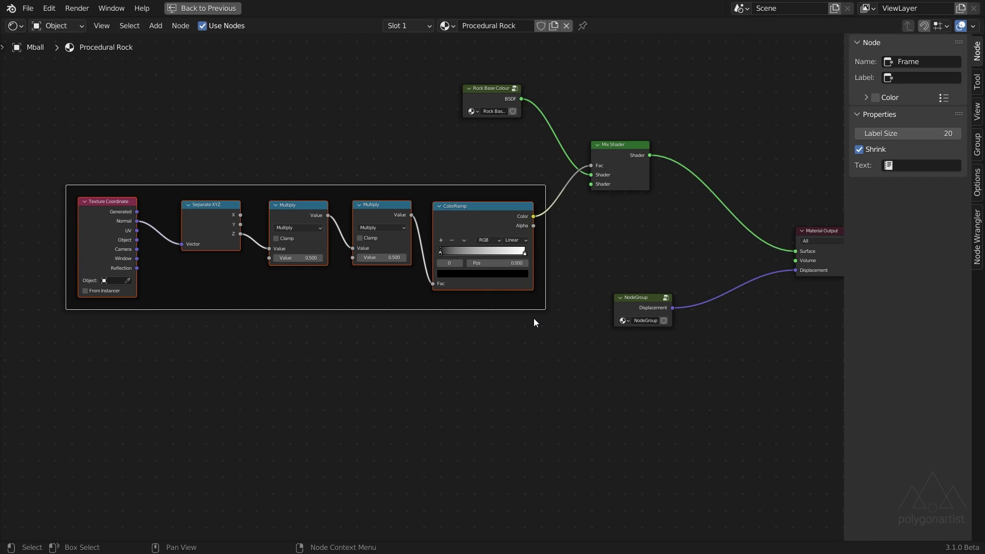
left_click(922, 77)
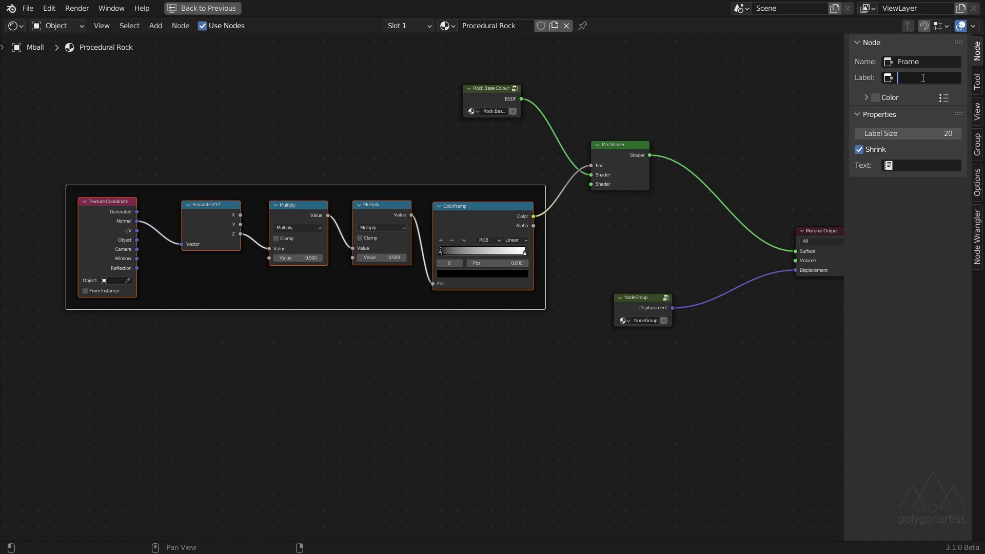
type("Separate Z Grass")
key("Return")
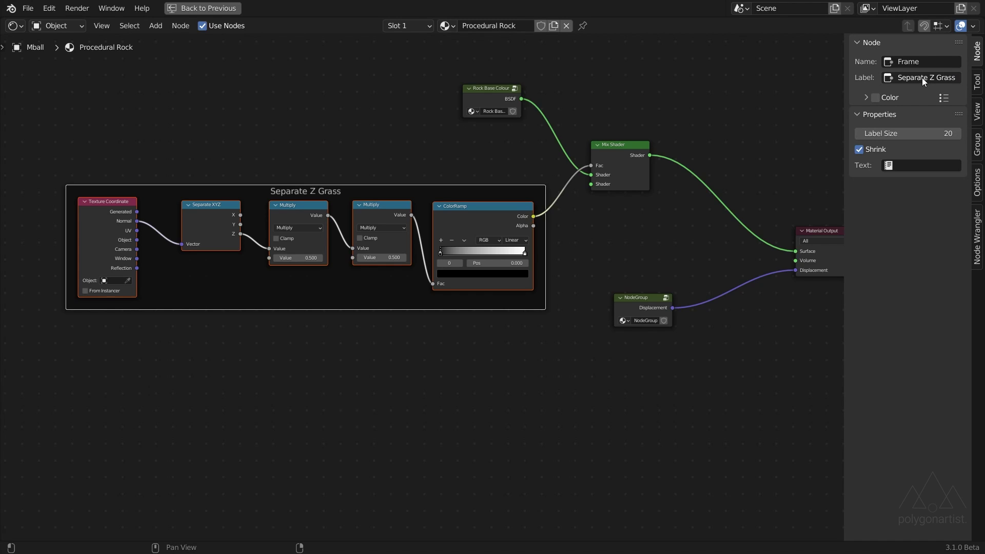
- Add a Principled BSDF node in the empty space below the Separate Z Grass frame
key("n")
middle_click_drag(426, 380, 462, 310)
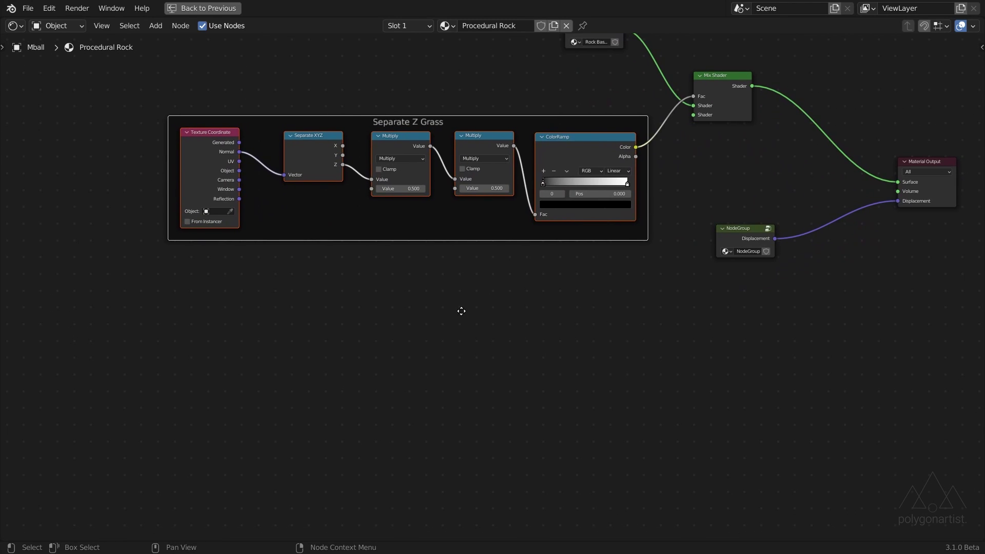
key("shift+a")
left_click(399, 358)
type("prin")
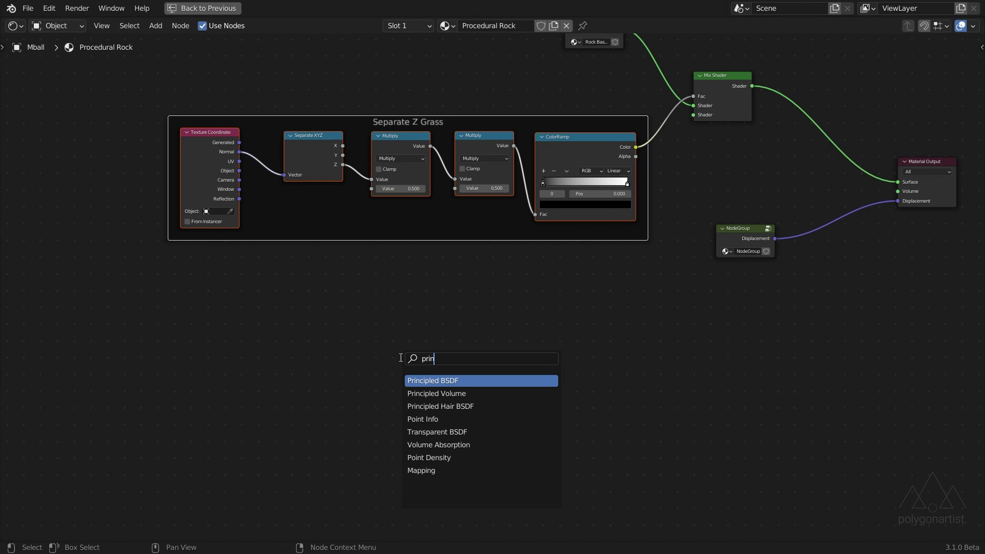
key("Return")
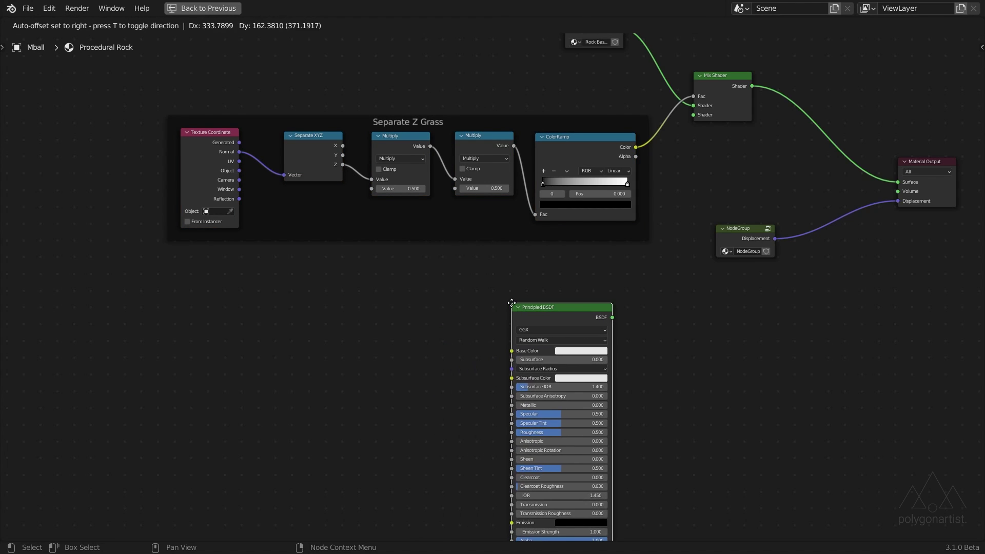
left_click(513, 302)
- Move the whole Separate Z Grass frame further left to leave room before the Mix Shader
middle_click_drag(430, 286, 494, 305)
left_click_drag(226, 114, 663, 246)
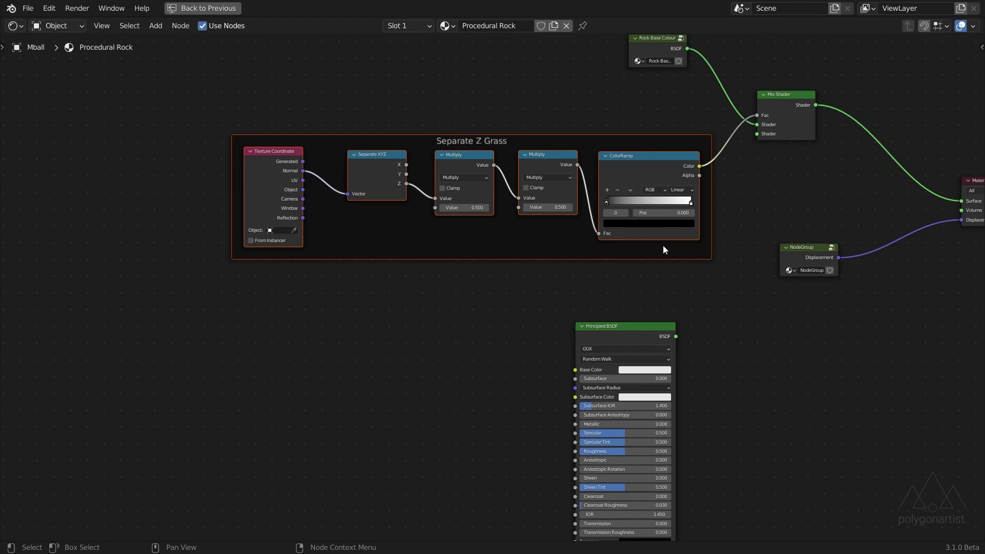
key("g")
left_click(361, 236)
- Add a ColorRamp node left of the Principled BSDF and connect its Color output to Base Color
middle_click_drag(582, 209, 633, 156)
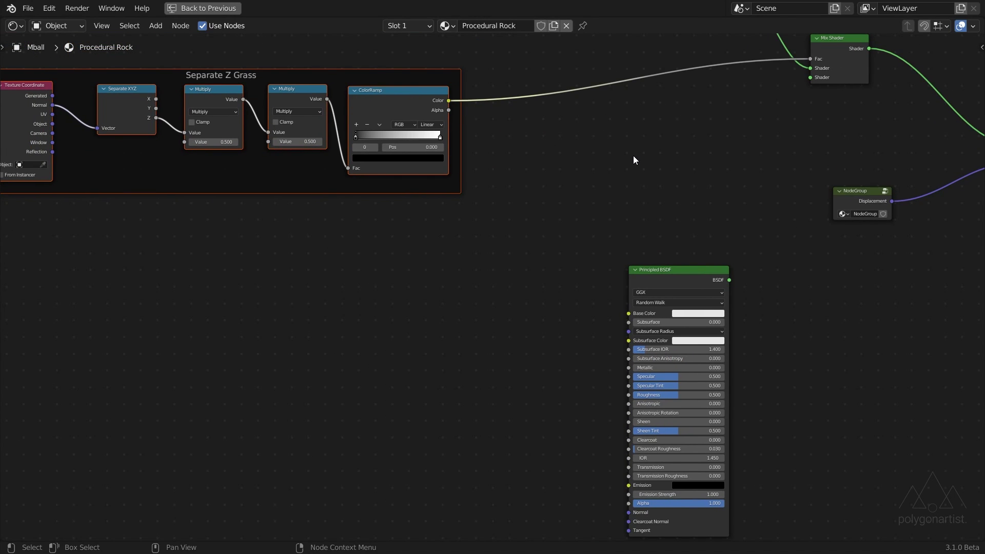
key("shift+a")
type("color")
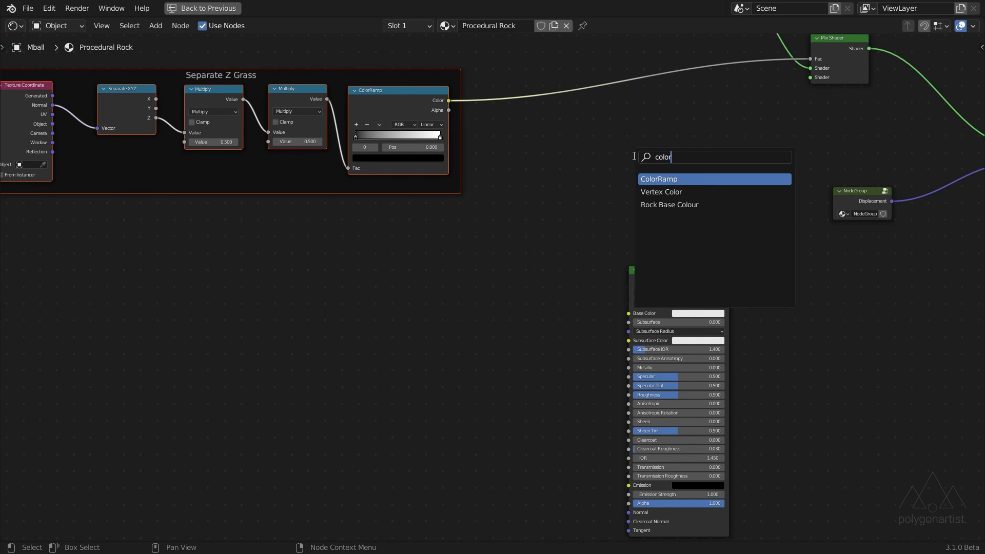
key("Return")
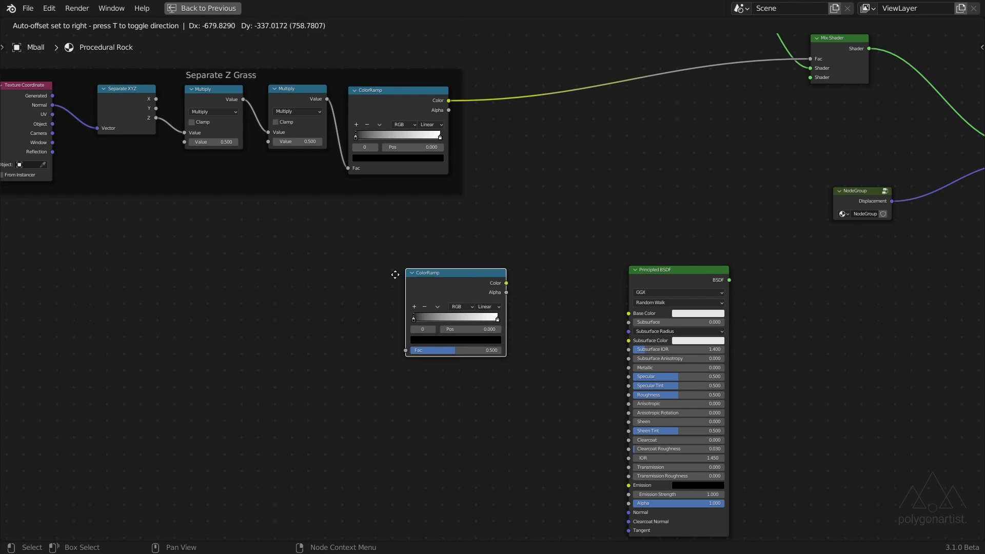
left_click(367, 286)
left_click_drag(469, 299, 630, 313)
- Add a Musgrave Texture node left of the new ColorRamp and connect its Height output to the ramp's Fac input
middle_click_drag(547, 376, 738, 345)
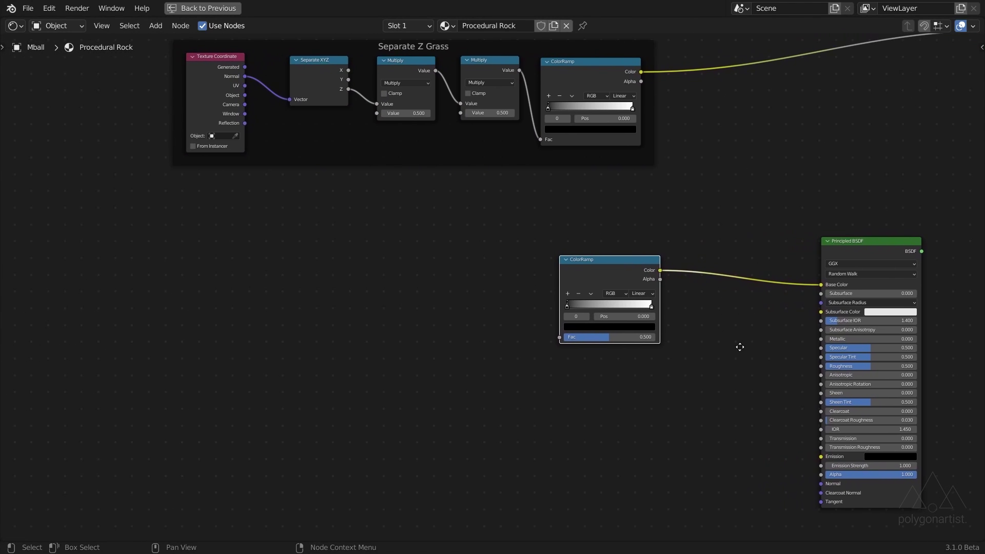
key("shift+a")
left_click(736, 341)
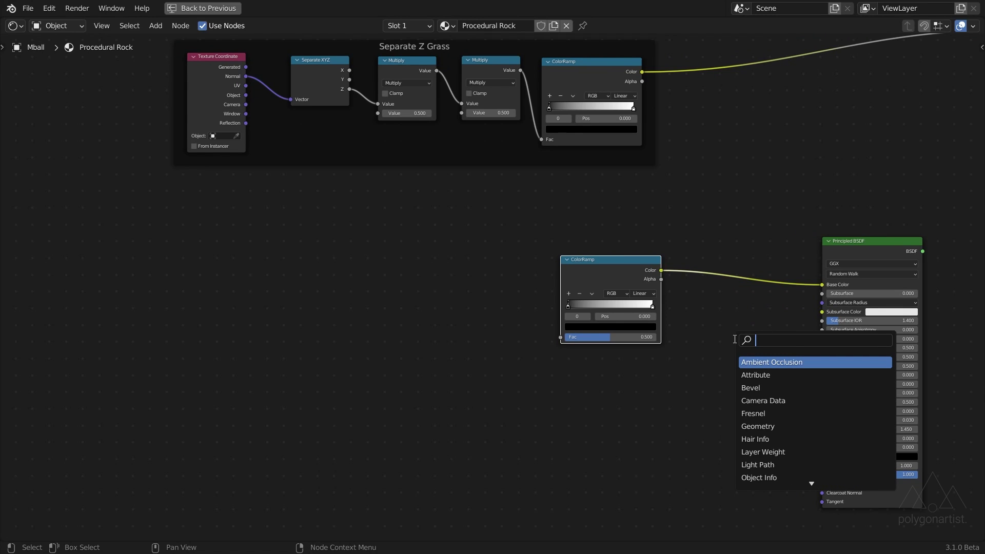
type("musgrave")
key("Return")
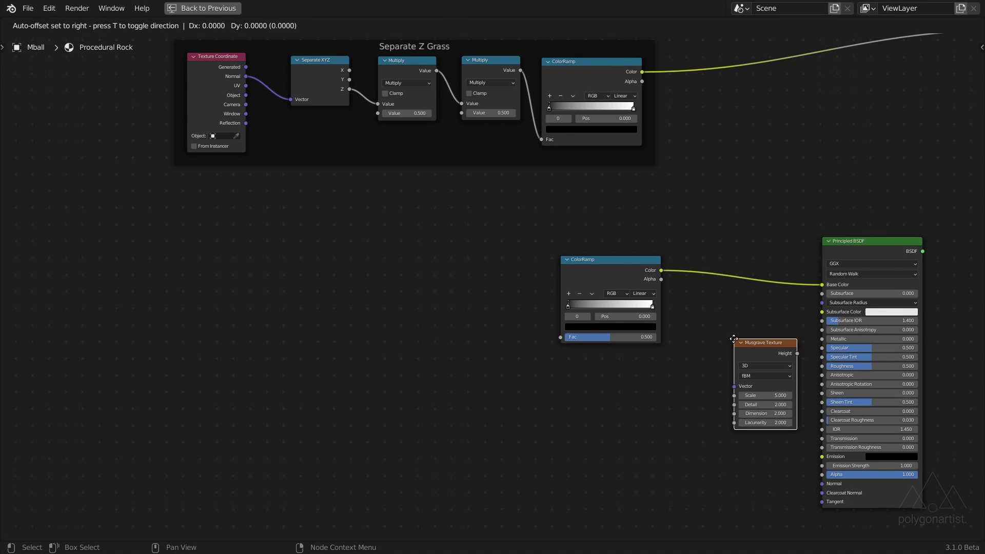
left_click(421, 271)
left_click_drag(484, 286, 561, 338)
- Restore the multi-editor layout and change the grass ColorRamp's white stop to bright green, hue about 0.326, saturation 1
key("ctrl+space")
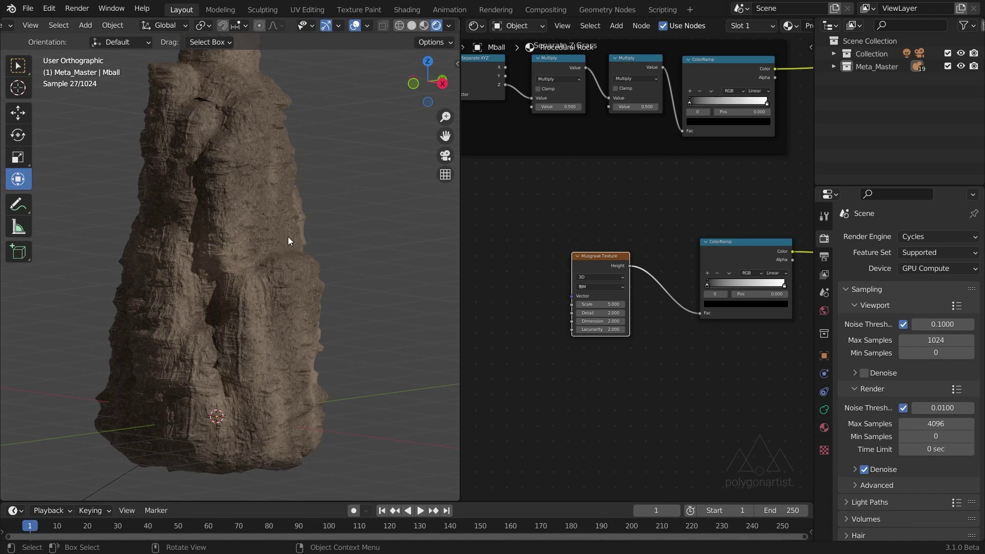
middle_click_drag(529, 221, 510, 278)
left_click(733, 346)
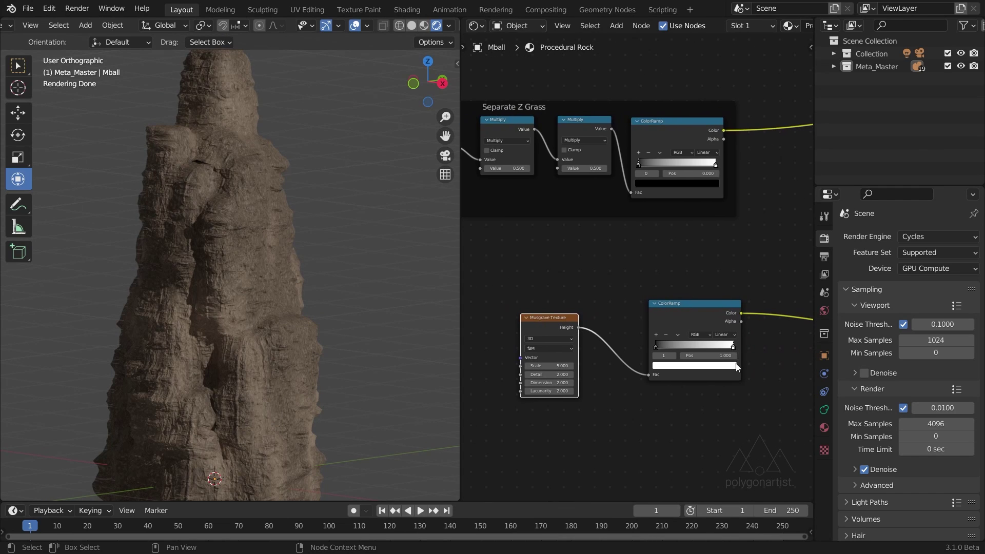
left_click(733, 366)
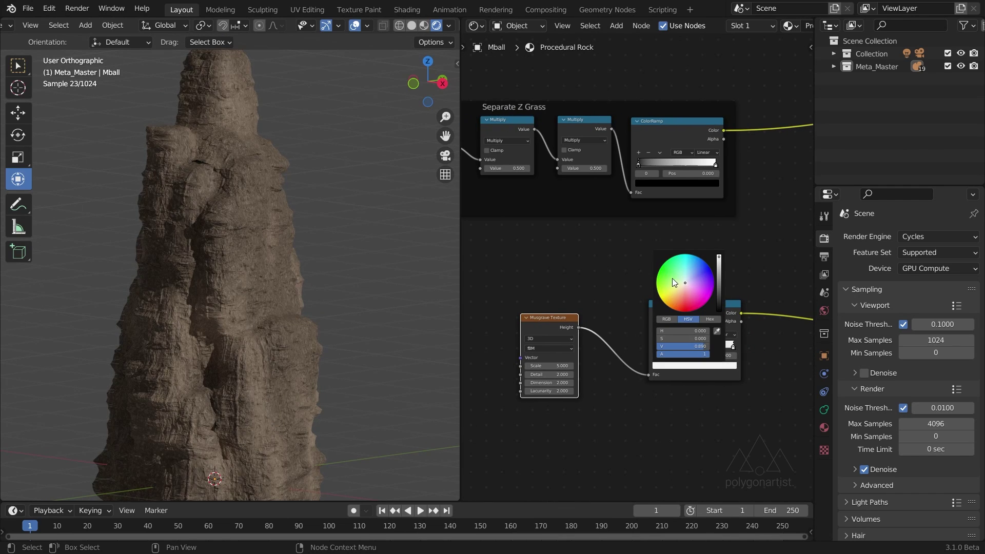
left_click_drag(671, 278, 657, 275)
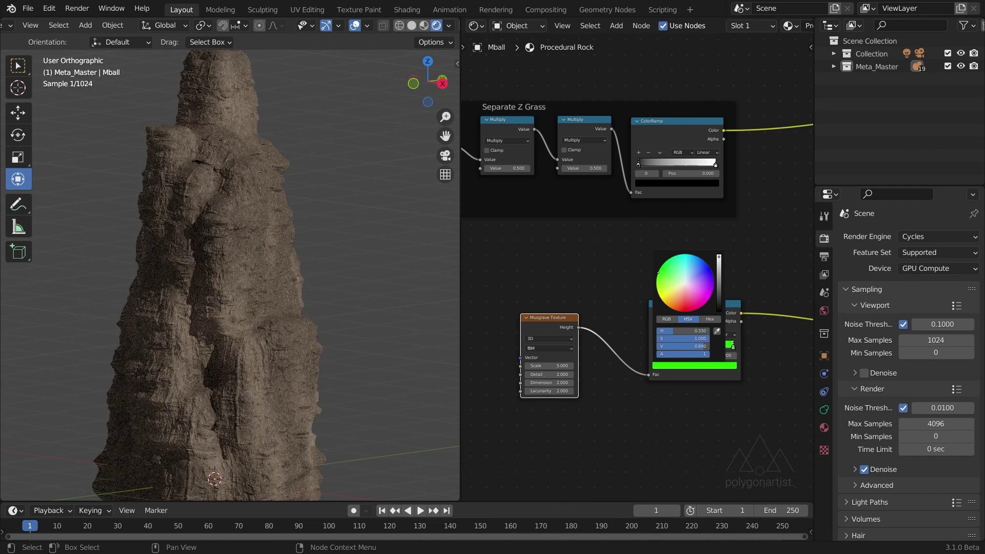
left_click(724, 394)
- Connect the Principled BSDF's output to the second Shader input of the Mix Shader
middle_click_drag(730, 281, 781, 343)
left_click_drag(666, 359, 740, 174)
middle_click_drag(562, 331, 804, 261)
middle_click_drag(620, 259, 695, 306)
- Mute the Rock Base Colour group node feeding the Mix Shader
middle_click_drag(590, 304, 488, 445)
middle_click_drag(750, 129, 538, 233)
left_click(644, 306)
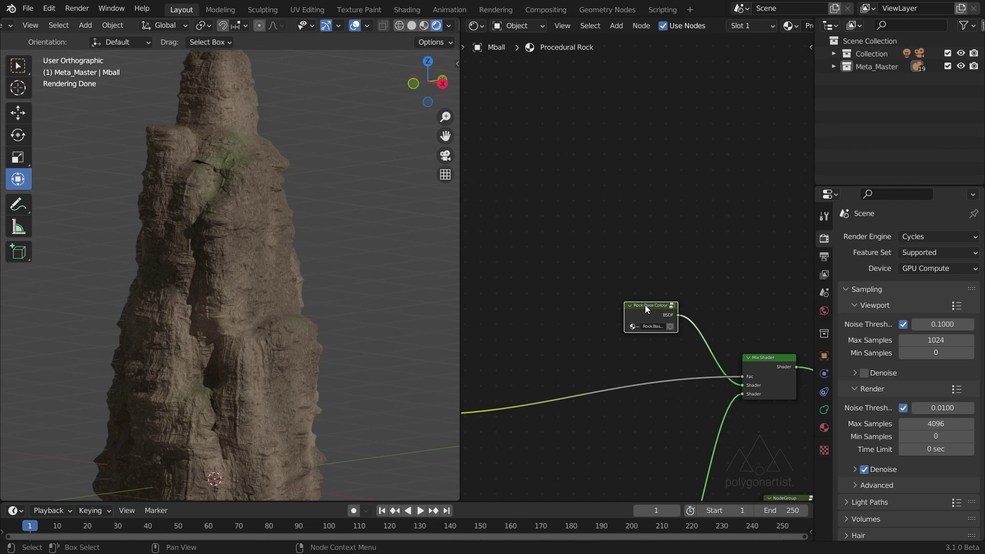
key("m")
- Copy the bright green onto the grass ColorRamp's black stop and darken it to a value of about 0.055
middle_click_drag(561, 438, 758, 204)
middle_click_drag(612, 311, 602, 260)
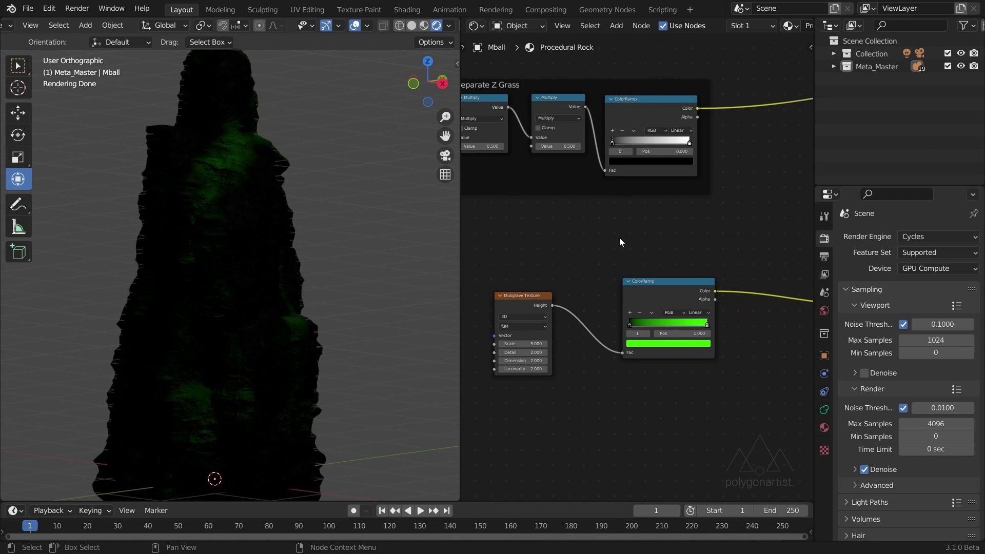
scroll(630, 271, "up", 2)
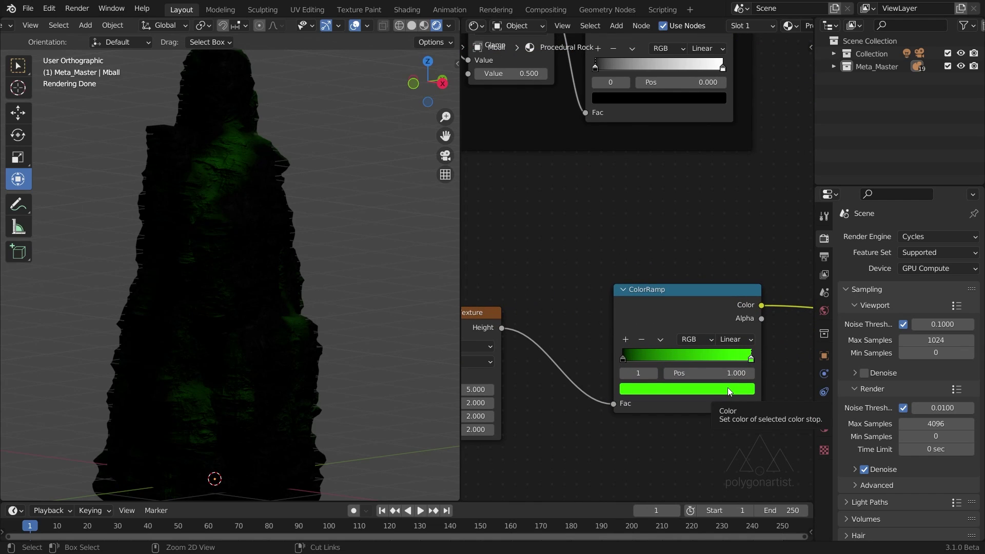
key("ctrl+c")
left_click(622, 358)
key("ctrl+v")
left_click(662, 390)
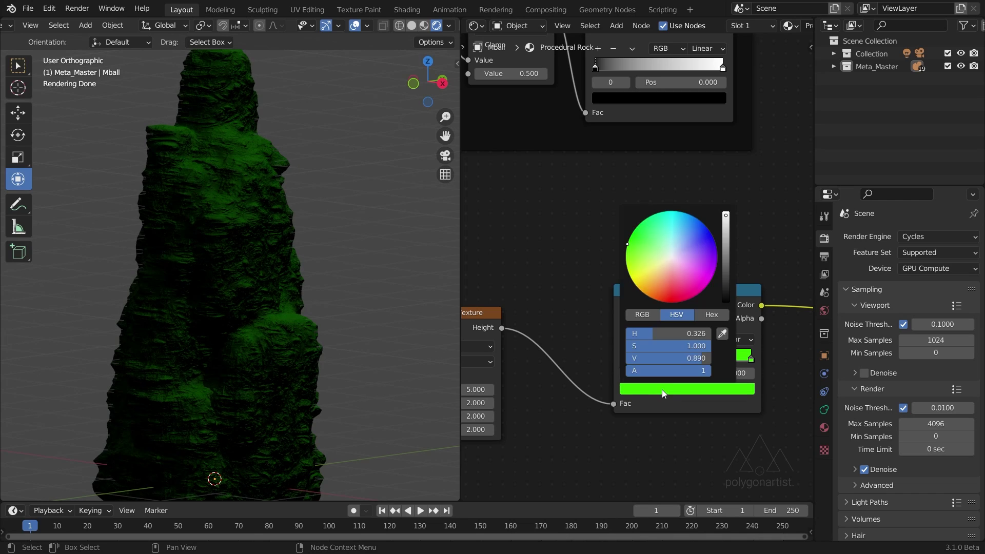
left_click_drag(725, 245, 725, 279)
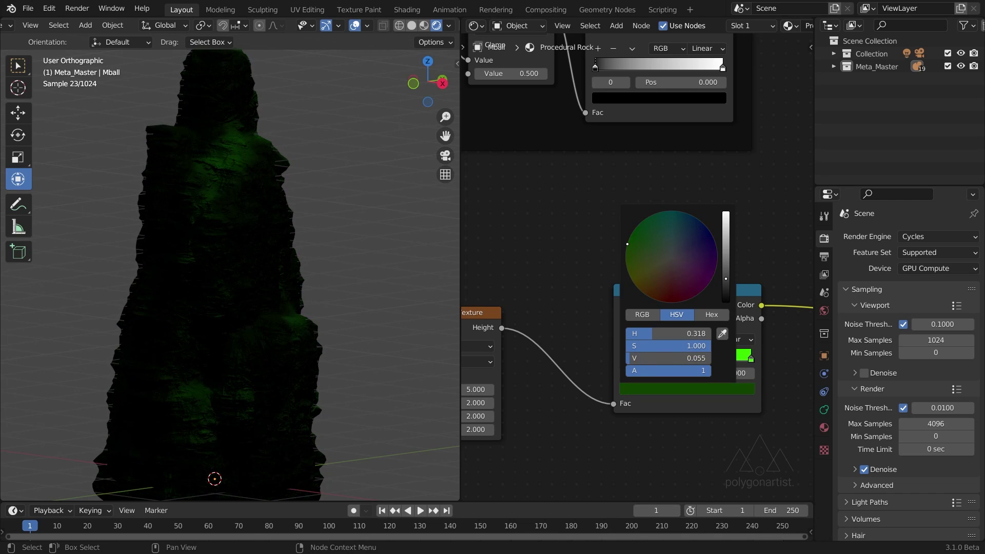
left_click(751, 358)
- In the Separate Z Grass frame, set the first Multiply's value to 4 and the second Multiply's value to 0.3
middle_click_drag(599, 213, 466, 376)
middle_click_drag(601, 364, 657, 408)
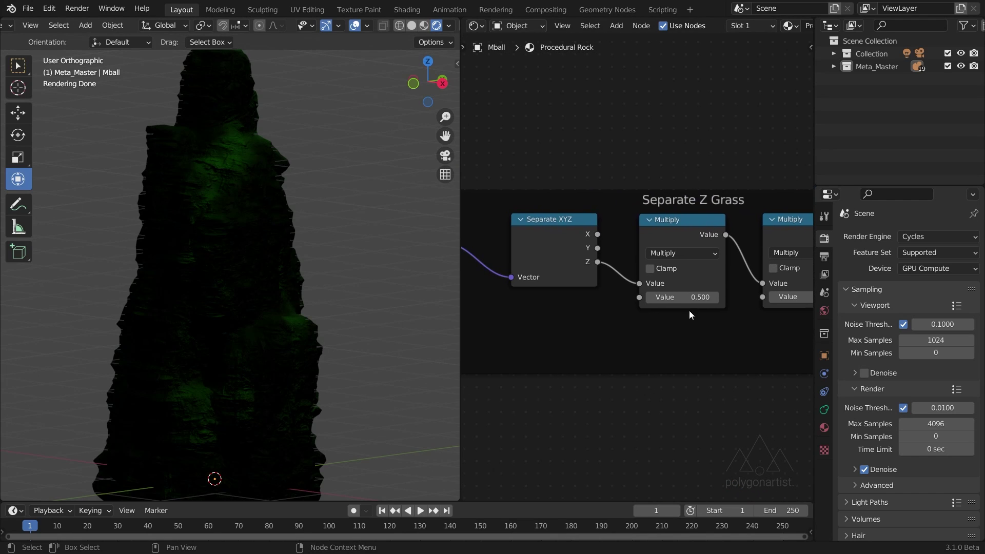
left_click(689, 297)
type("4")
key("Return")
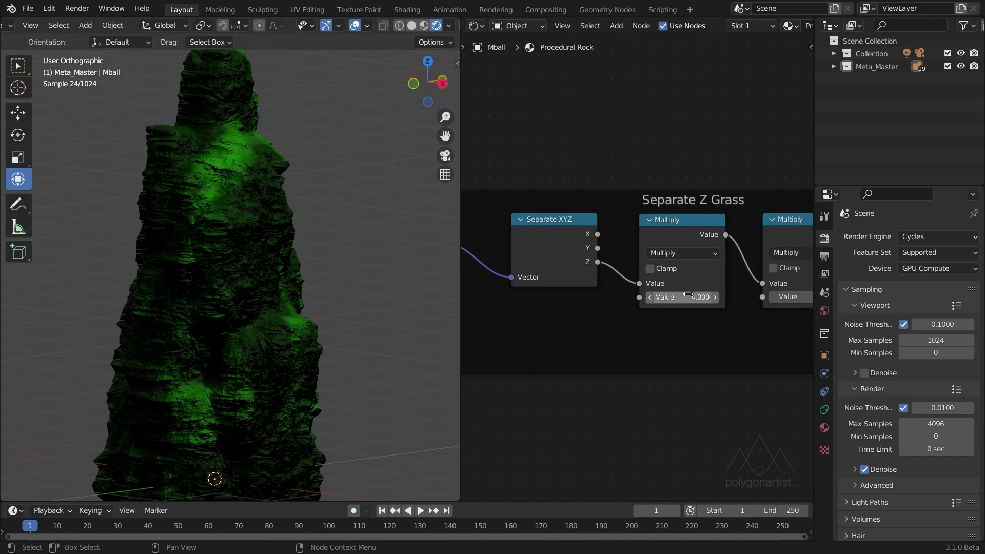
middle_click_drag(701, 395, 537, 389)
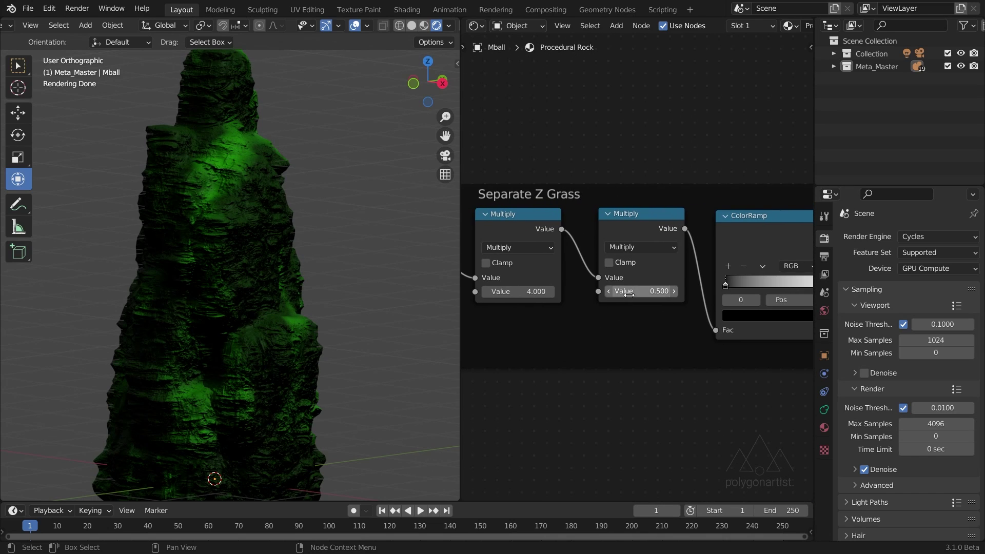
left_click(609, 292)
left_click(609, 291)
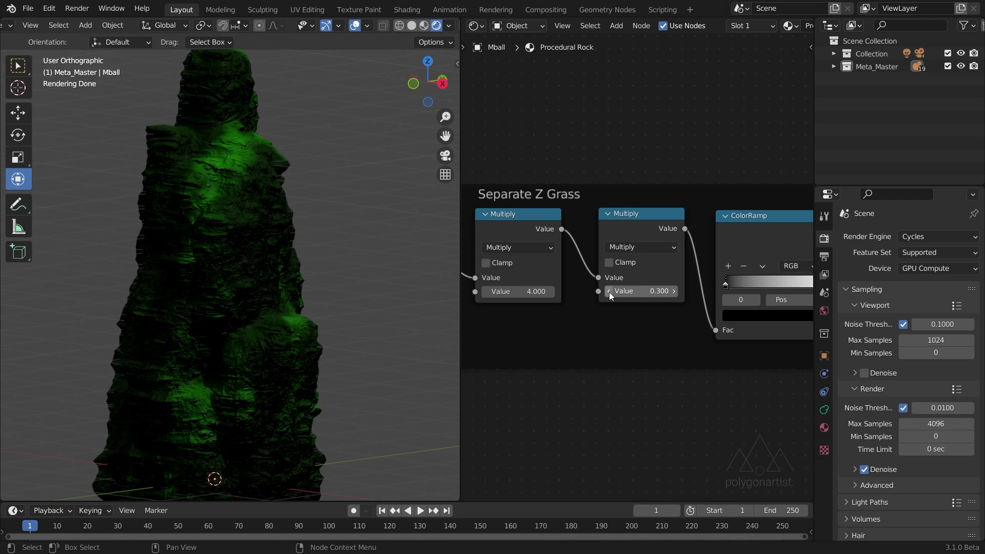
- Move the white stop of the Separate Z Grass ColorRamp to position 0.560
middle_click_drag(709, 406, 593, 404)
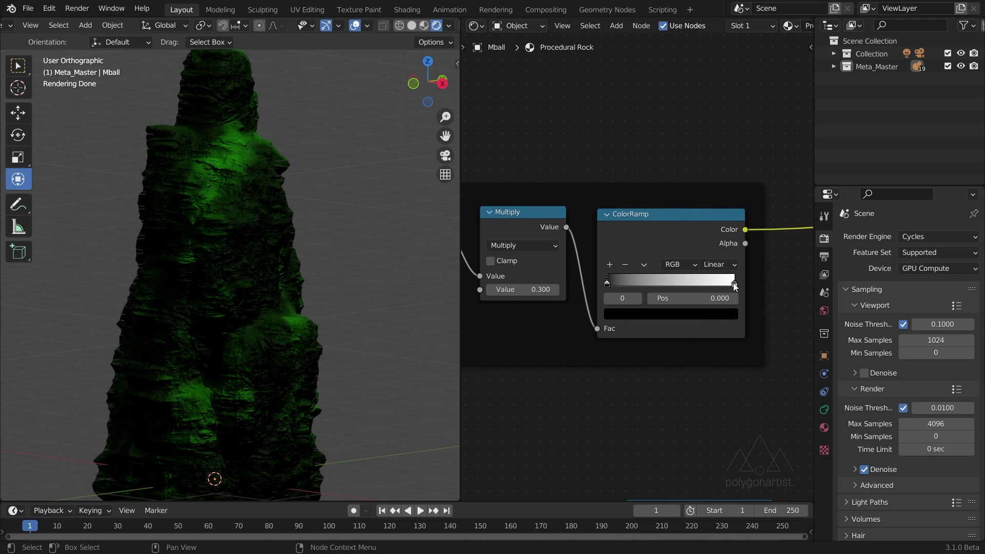
left_click_drag(733, 282, 690, 291)
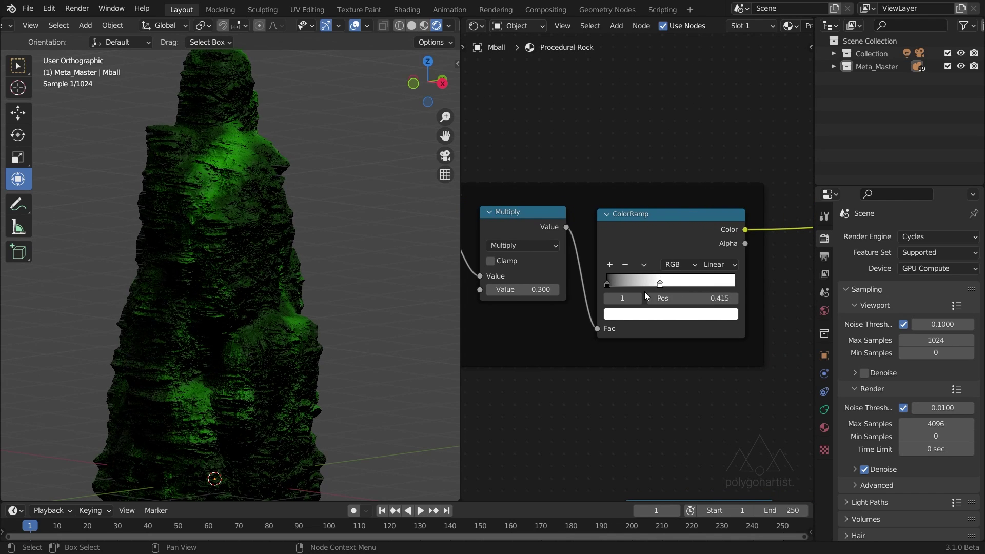
left_click_drag(609, 284, 589, 295)
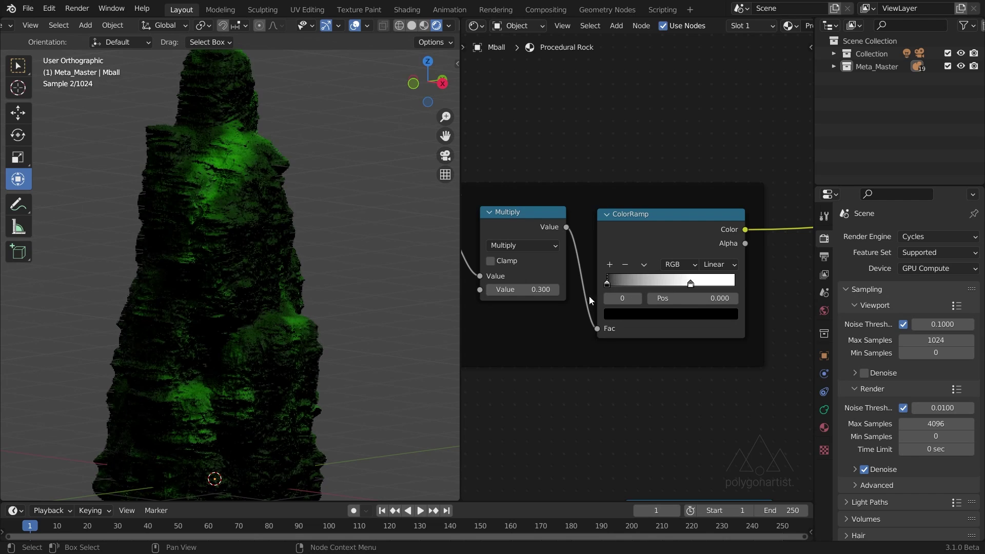
mouse_move(686, 286)
left_mouse_down()
mouse_move(668, 282)
mouse_move(691, 281)
mouse_move(678, 281)
left_mouse_up()
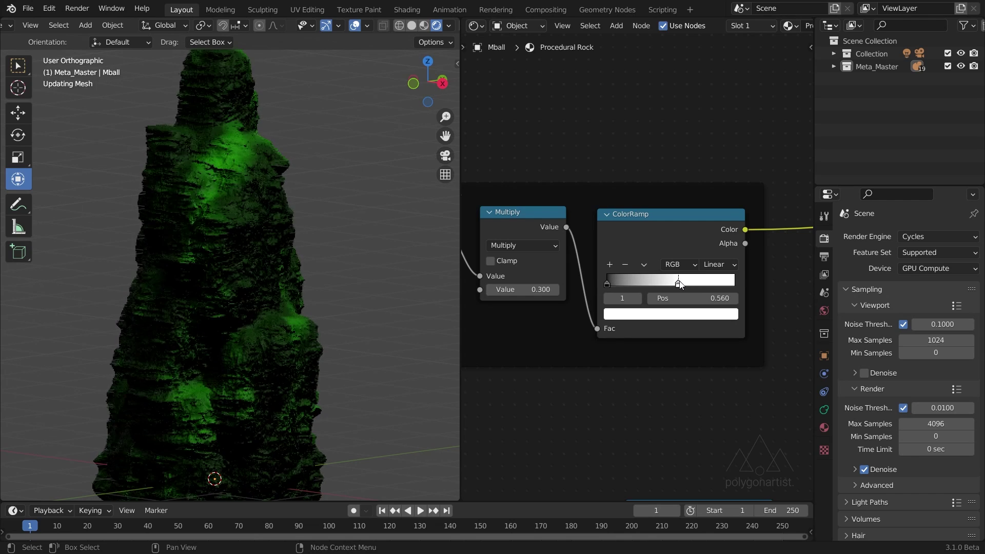
- Add a middle stop to the grass ColorRamp and recolour its end stop to a darker yellow-green, hue about 0.236
middle_click_drag(596, 414, 720, 159)
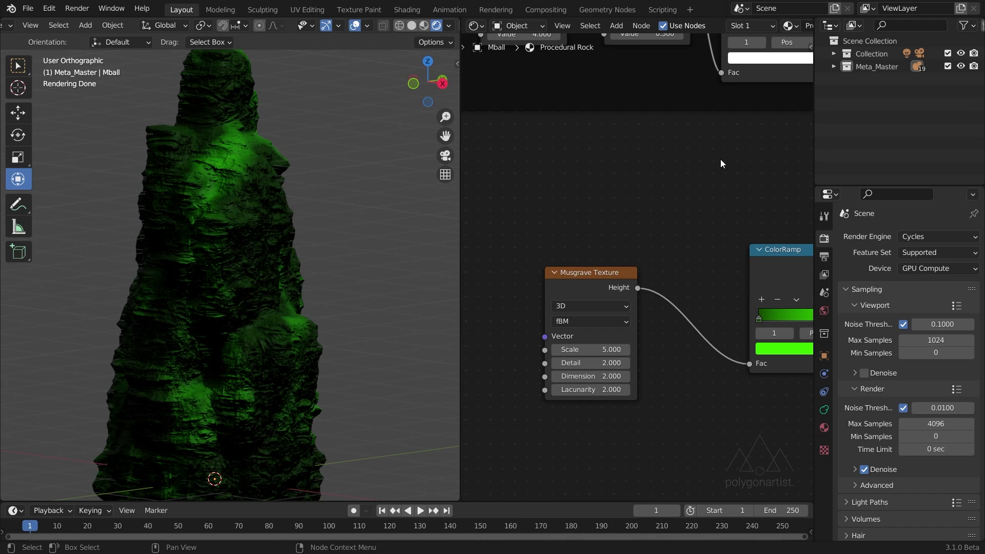
middle_click_drag(720, 159, 554, 159)
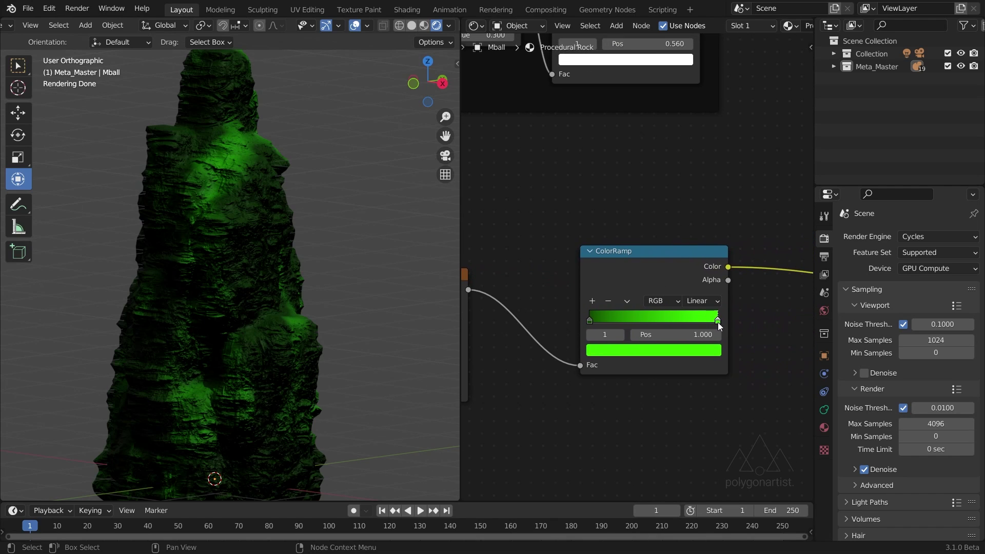
left_click(592, 301)
left_click(718, 320)
left_click(687, 349)
mouse_move(609, 220)
left_mouse_down()
mouse_move(606, 236)
mouse_move(603, 226)
left_mouse_up()
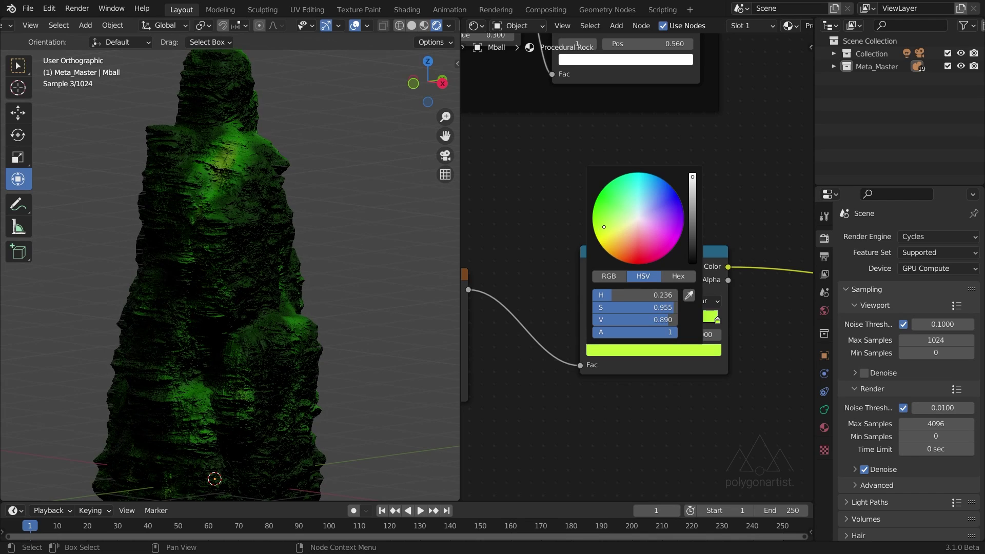
left_click_drag(692, 180, 692, 211)
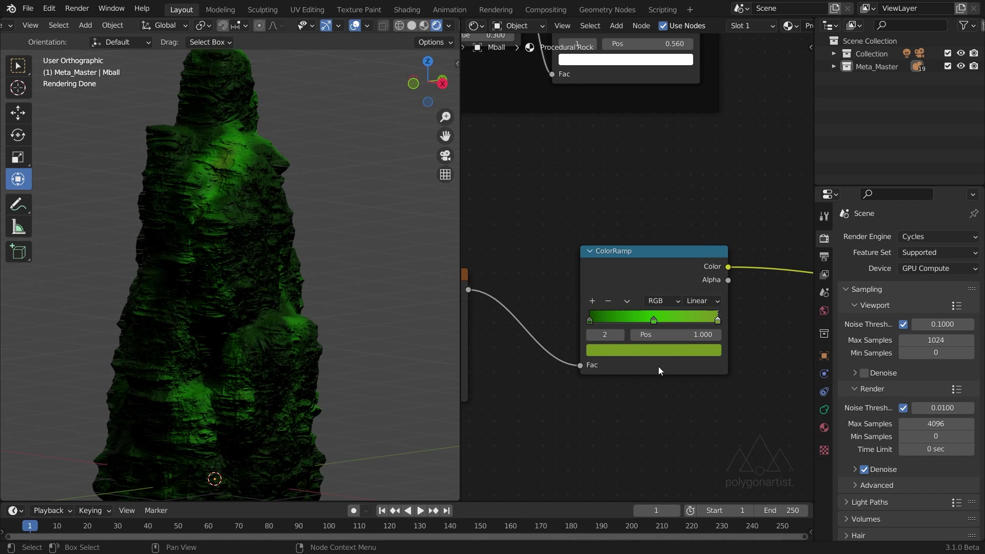
- Move the grass ColorRamp's middle stop to position 0.325 and fine-tune its green brightness
left_click_drag(653, 319, 630, 318)
left_click(657, 351)
mouse_move(693, 198)
left_mouse_down()
mouse_move(692, 209)
mouse_move(692, 199)
left_mouse_up()
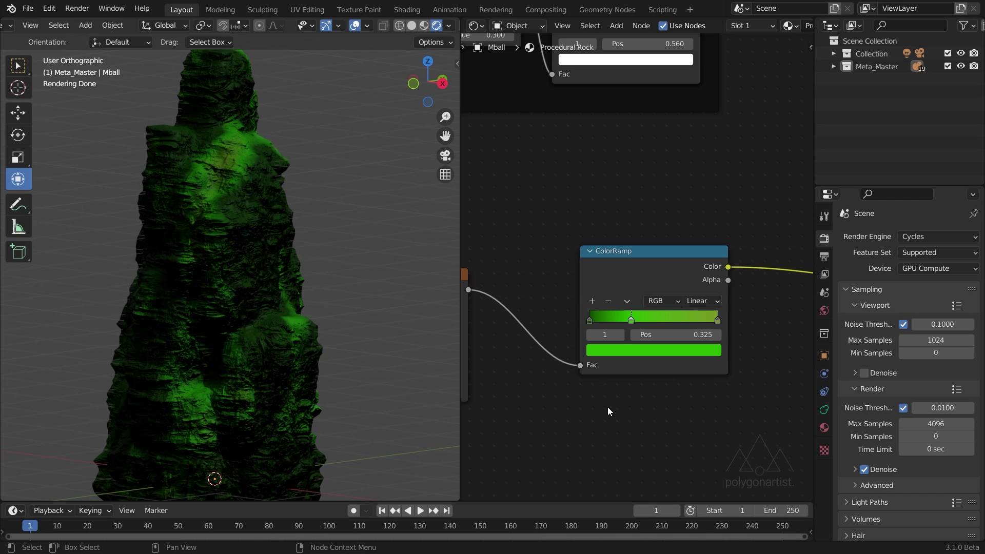
- Set the Musgrave Texture's Scale to 10
middle_click_drag(607, 407, 773, 361)
left_click(610, 306)
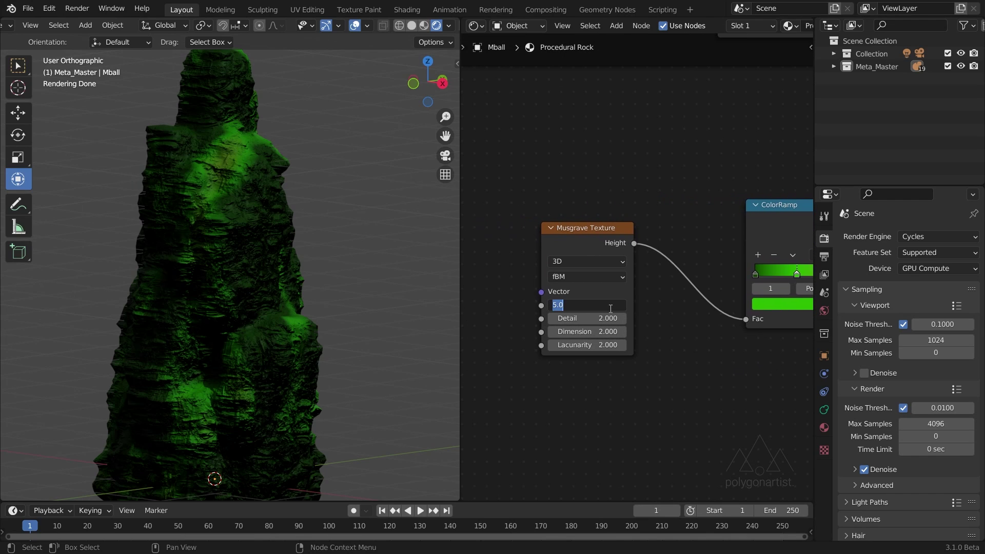
type("10")
key("Return")
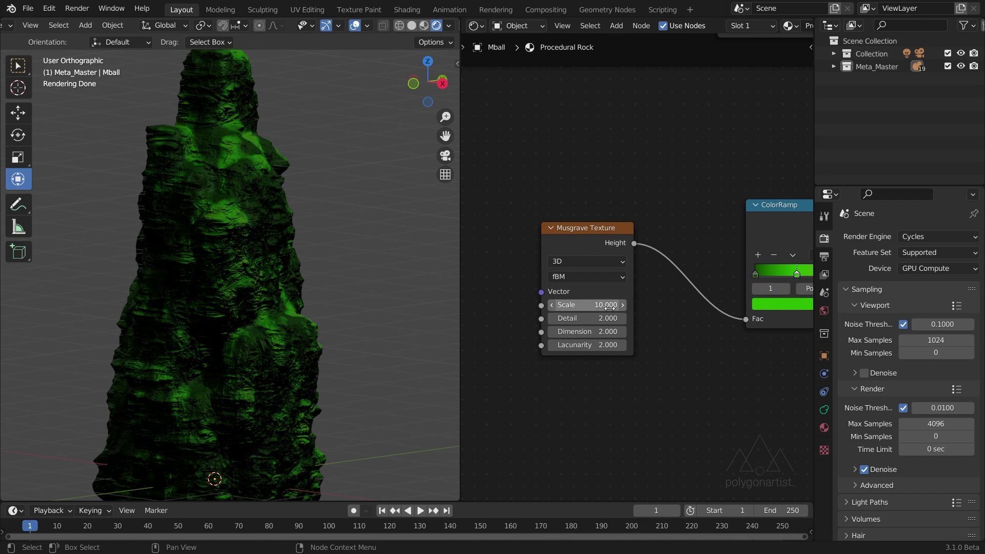
scroll(703, 365, "down", 4)
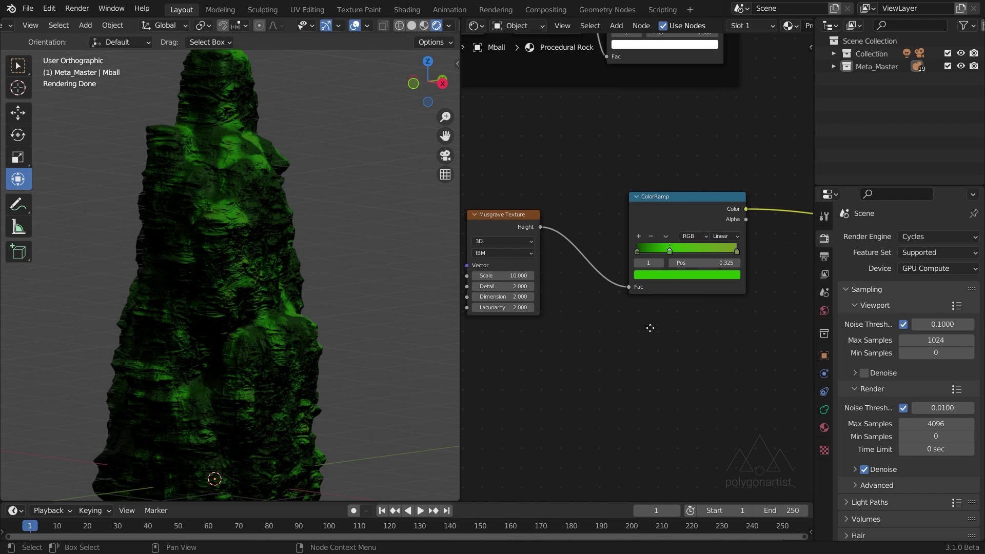
- Duplicate the grass Musgrave Texture and its green ColorRamp, placing the copied pair directly below the originals
scroll(673, 318, "down", 1)
middle_click_drag(673, 315, 630, 322)
left_click_drag(480, 197, 626, 294)
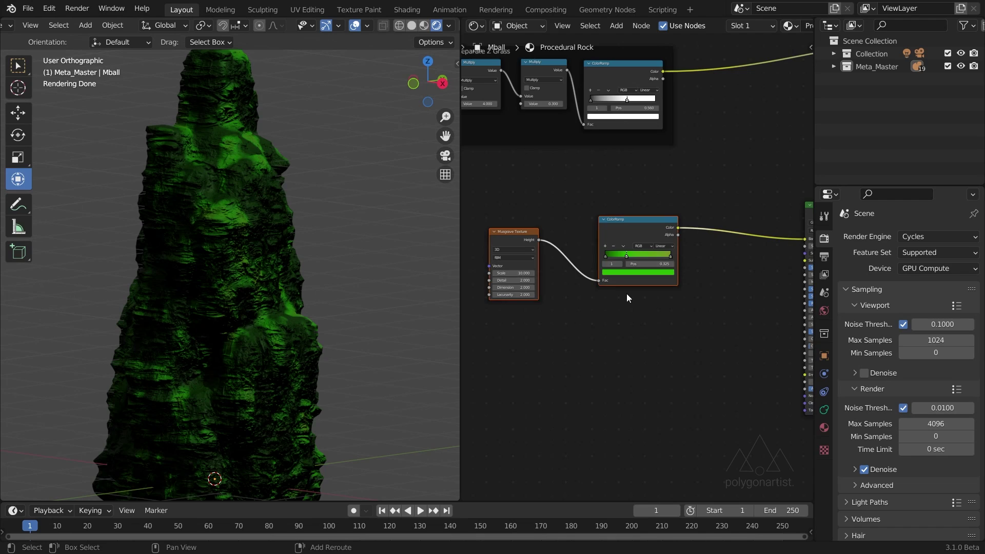
key("shift+d")
left_click(626, 383)
- Insert a MixRGB node between the upper grass ColorRamp and the Principled BSDF, and connect the duplicated ColorRamp's Color to Color2
key("shift+a")
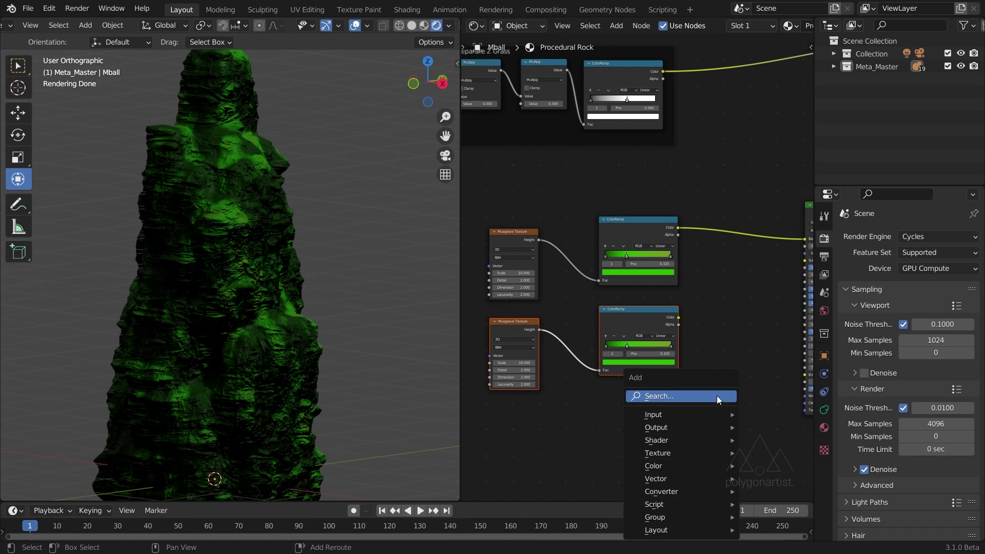
left_click(718, 394)
type("mix")
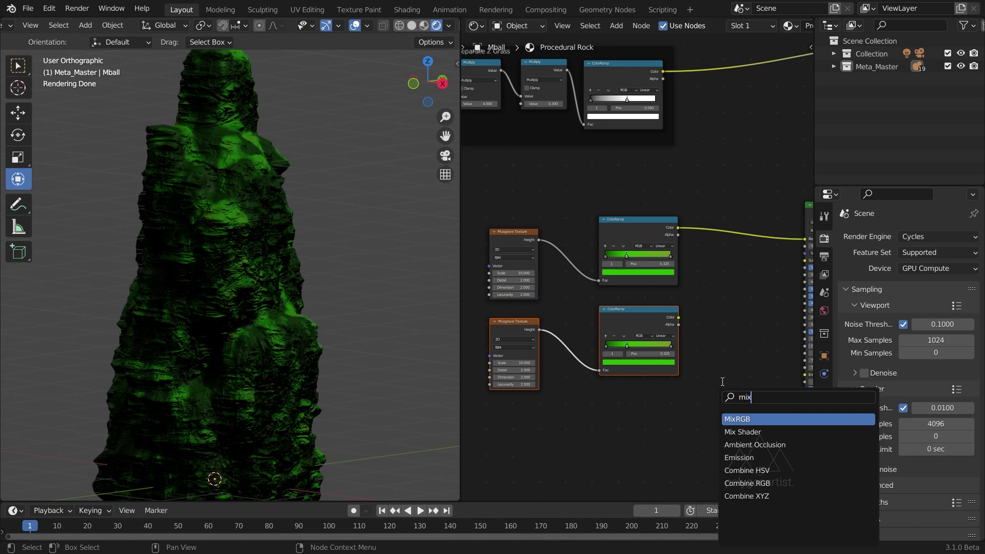
key("Return")
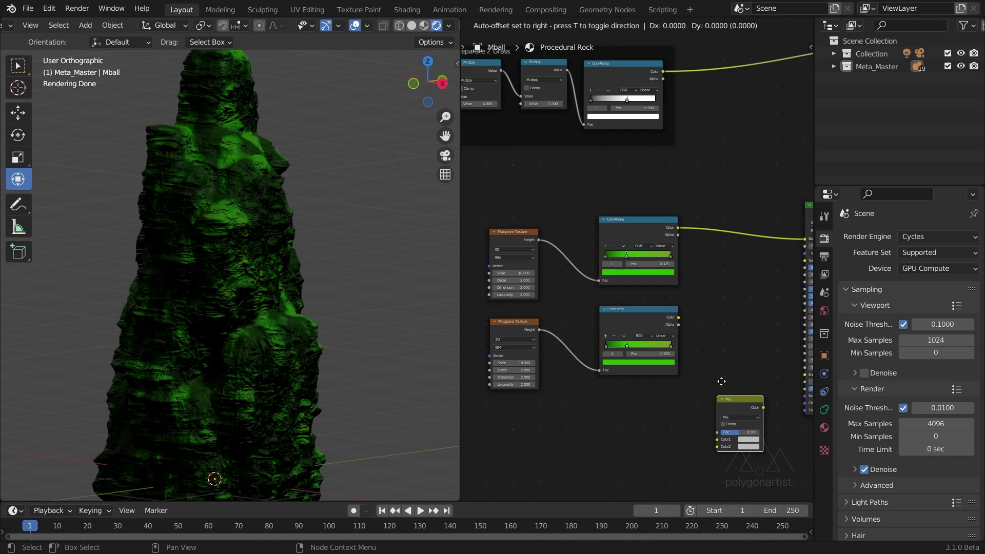
left_click(738, 221)
scroll(743, 327, "up", 2)
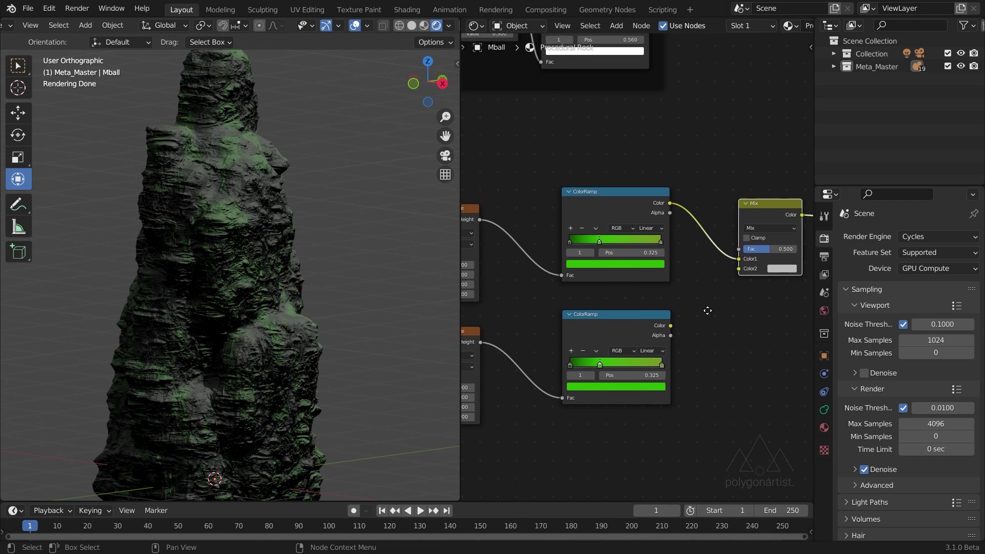
middle_click_drag(708, 311, 672, 300)
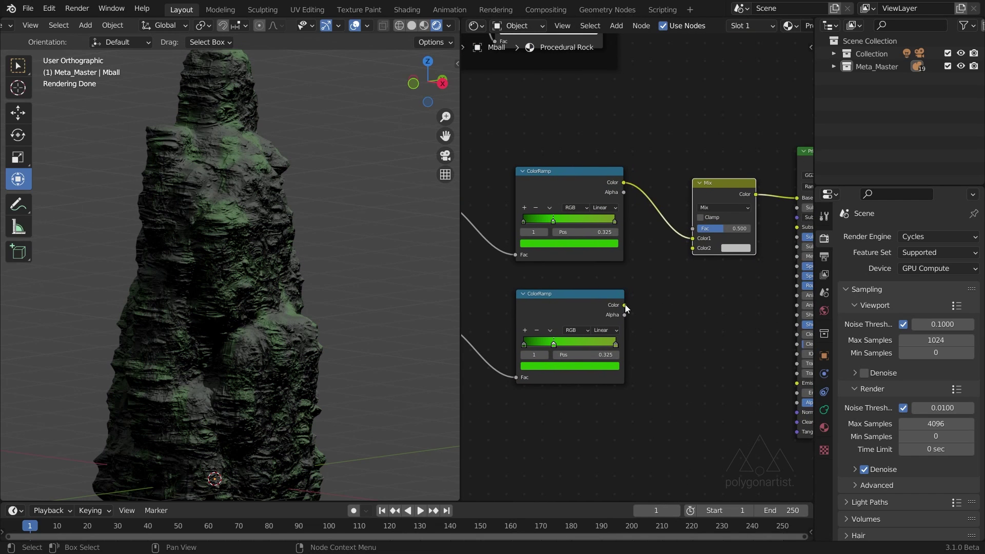
left_click_drag(624, 306, 692, 247)
- Mute the upper Musgrave Texture and ColorRamp nodes to isolate the duplicated pair
middle_click_drag(682, 327, 798, 339)
scroll(596, 233, "down", 1)
left_click_drag(509, 159, 681, 246)
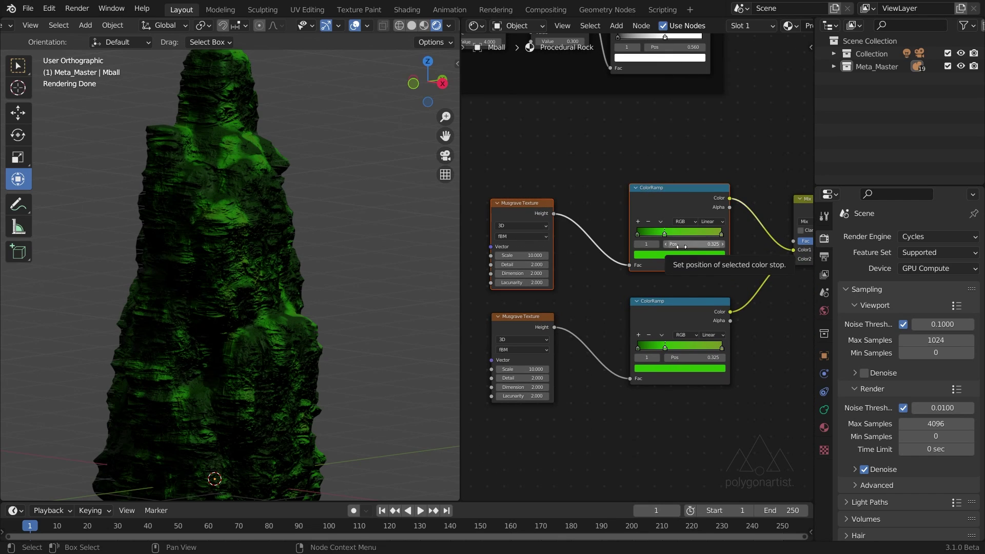
key("m")
- Add a stop at position 0.663 to the lower ColorRamp and brighten its end stop to a lighter yellow-green
middle_click_drag(785, 407, 796, 369)
scroll(758, 375, "up", 3)
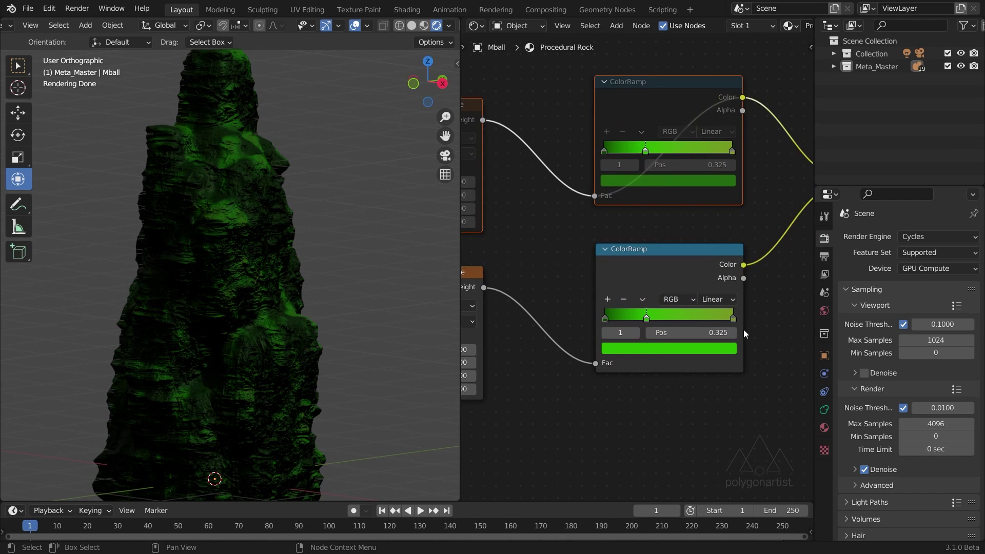
left_click(733, 317)
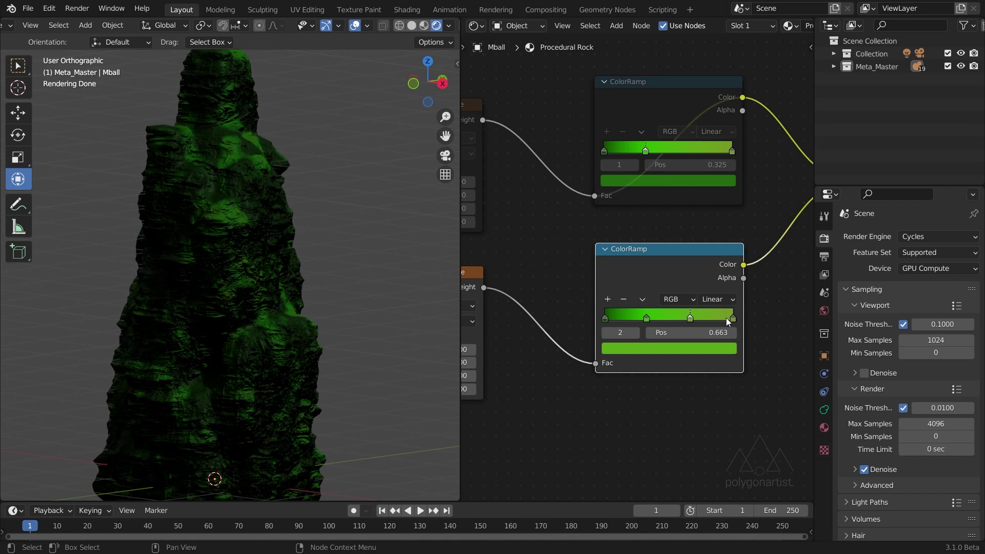
left_click(715, 348)
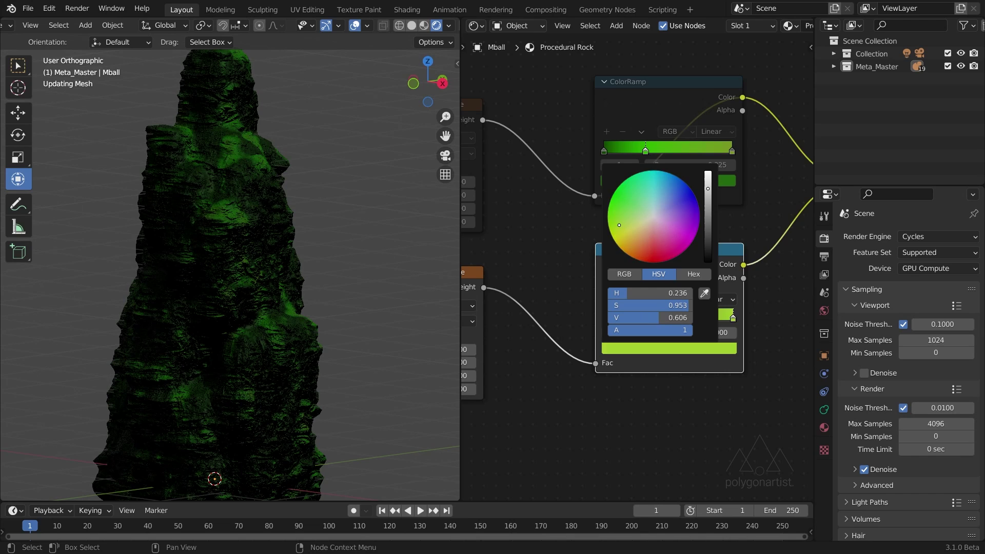
- Recolour the lower ColorRamp's third stop pale green, move it to 0.797, and shift the darker green stop slightly towards the start
left_click(690, 318, "ctrl")
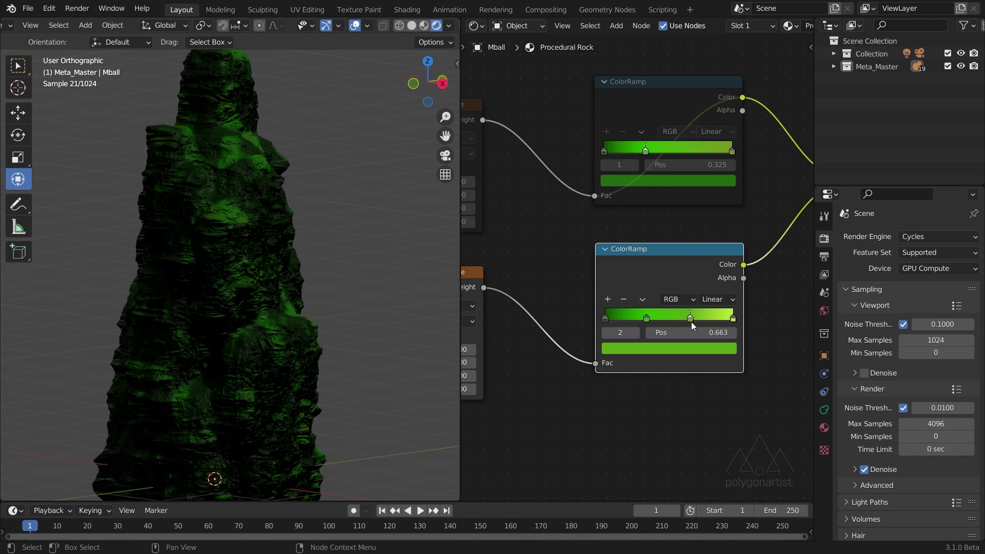
left_click(687, 348)
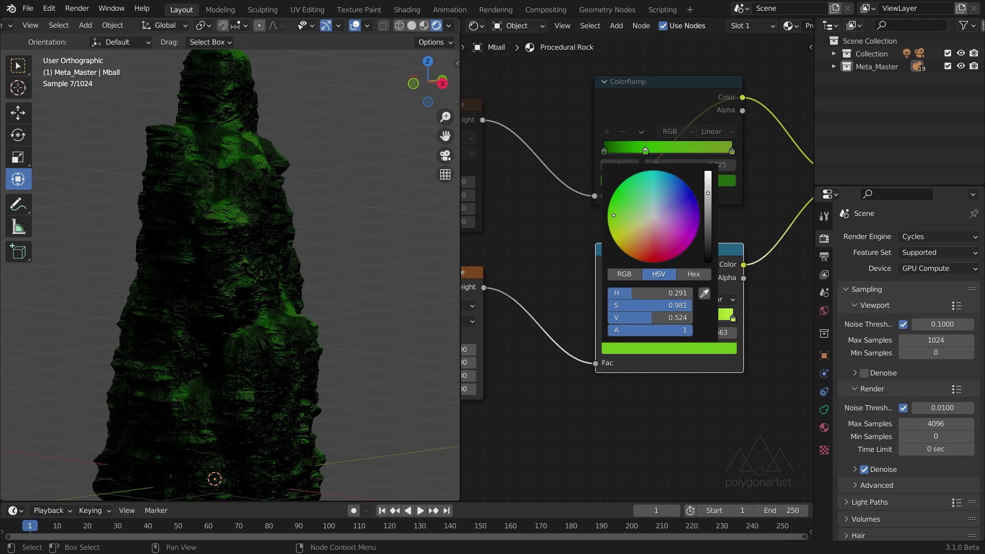
left_click_drag(614, 215, 620, 230)
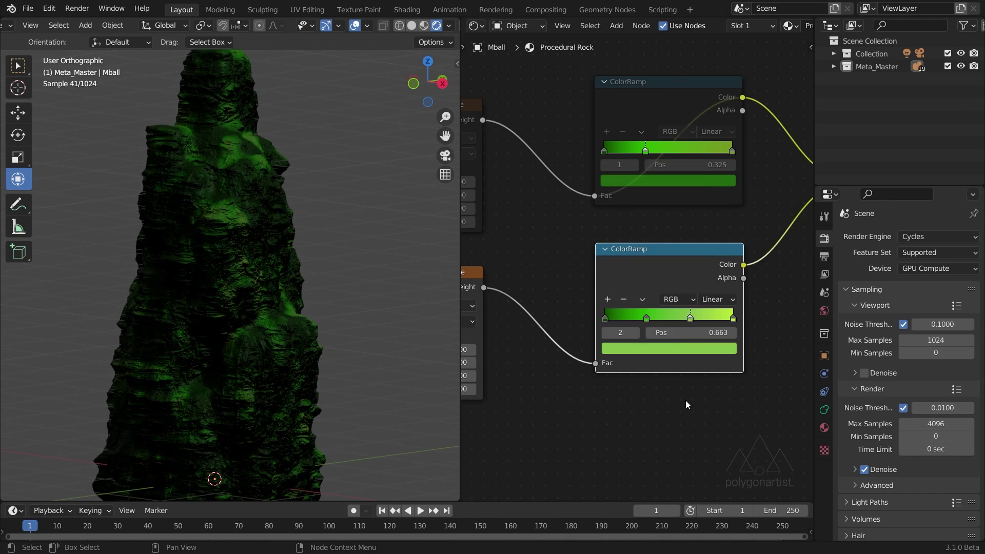
left_click(645, 319)
left_click_drag(640, 318, 707, 318)
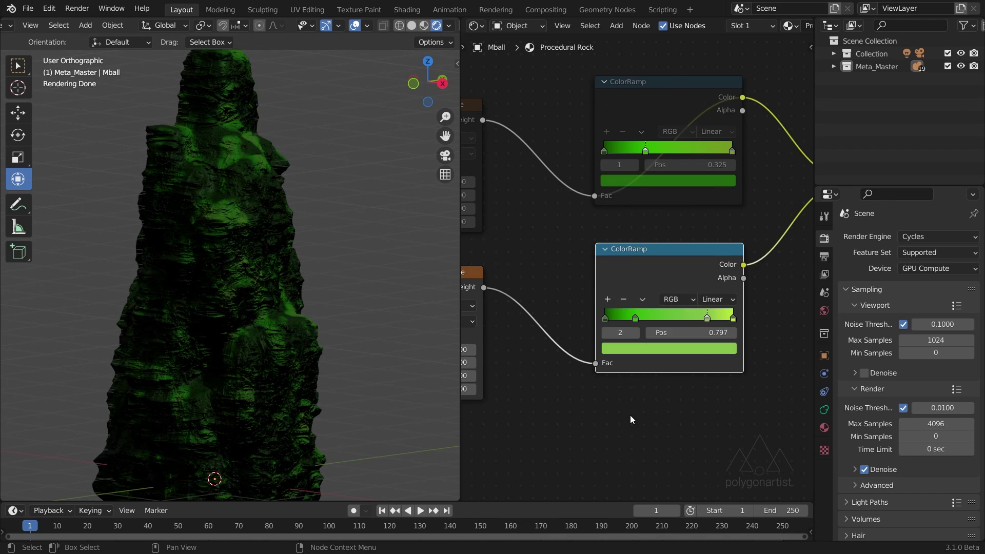
- Set the lower Musgrave Texture's Scale to 140
middle_click_drag(583, 414, 721, 380)
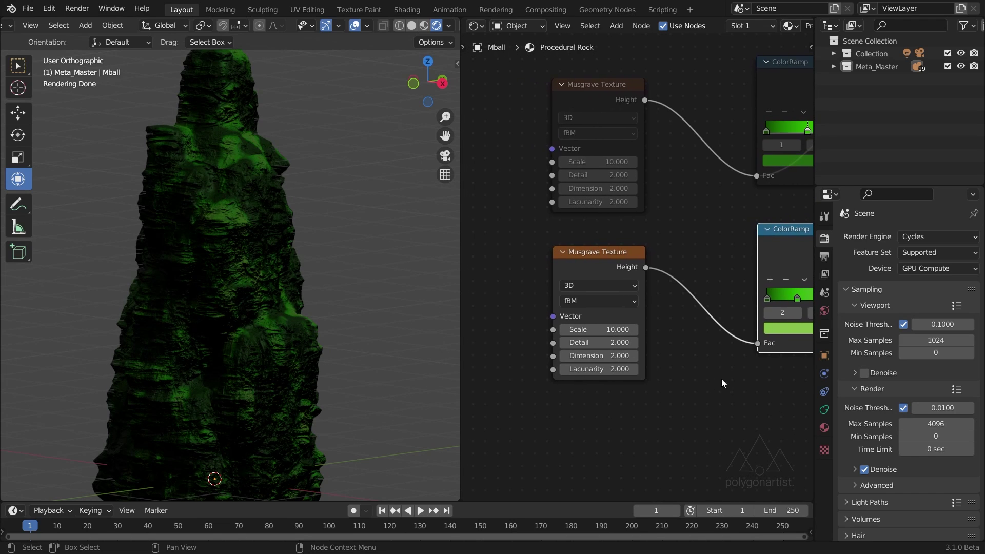
left_click(616, 330)
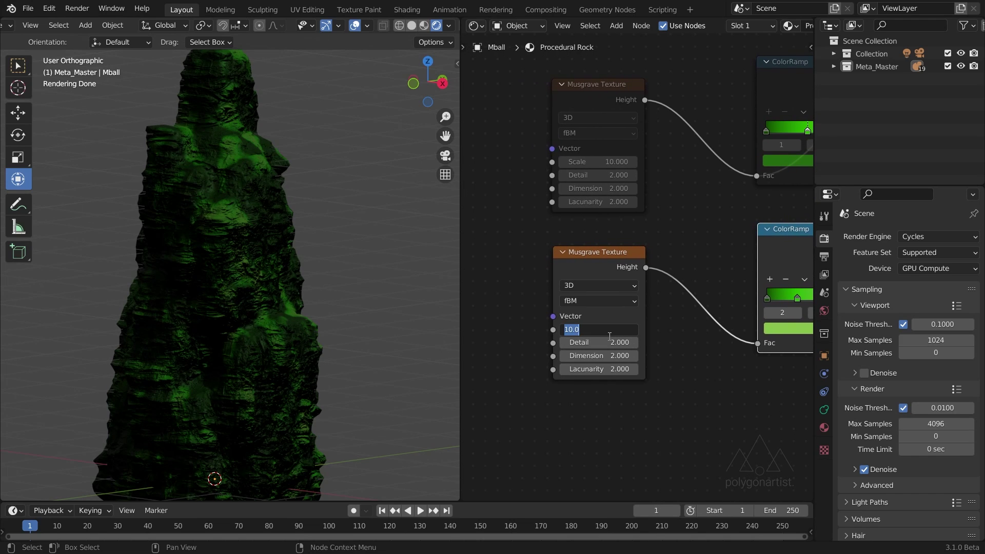
type("140")
key("Return")
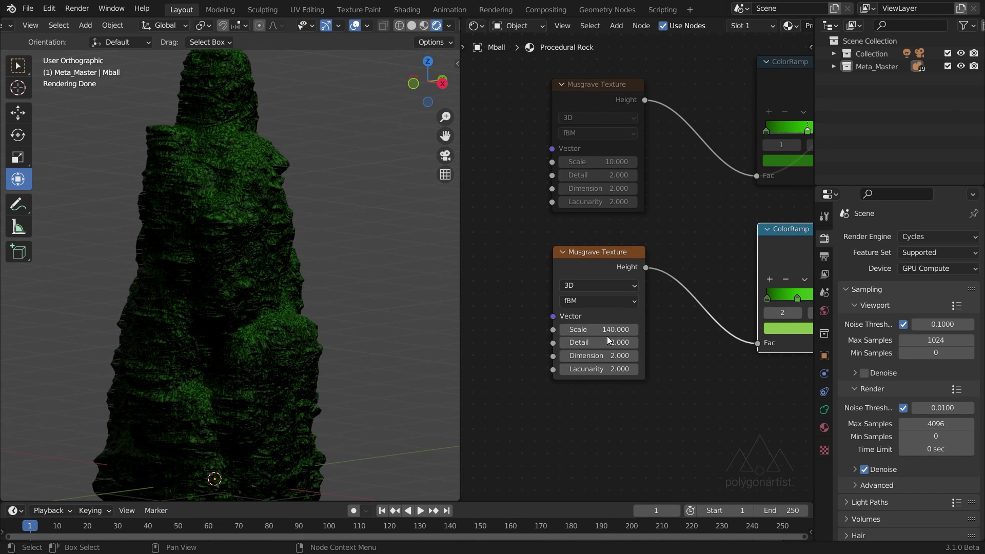
- Check the fine grass pattern on the cliff up close and move the lower ColorRamp's pale green stop to position 0.692
scroll(301, 241, "up", 5)
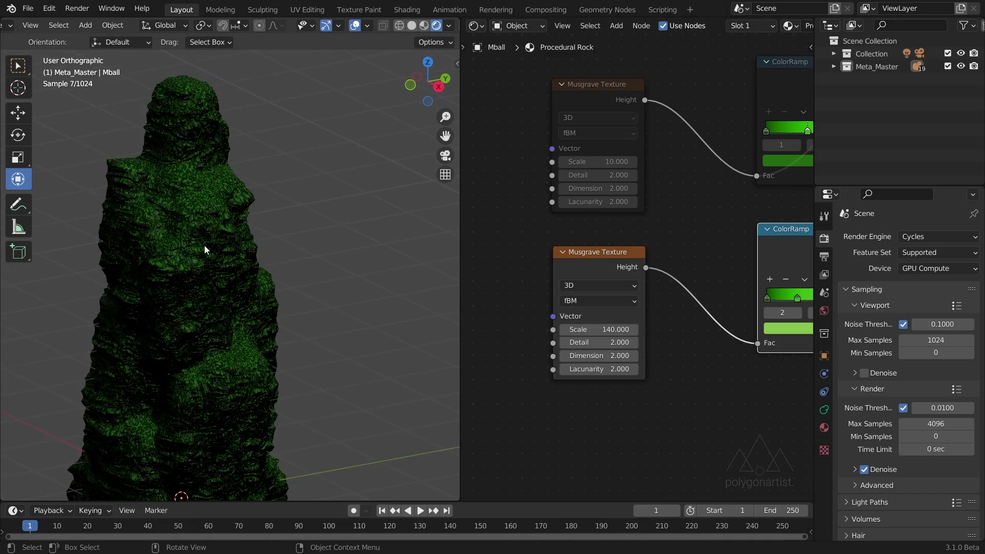
scroll(202, 251, "down", 3)
middle_click_drag(194, 283, 210, 278)
scroll(210, 278, "up", 5)
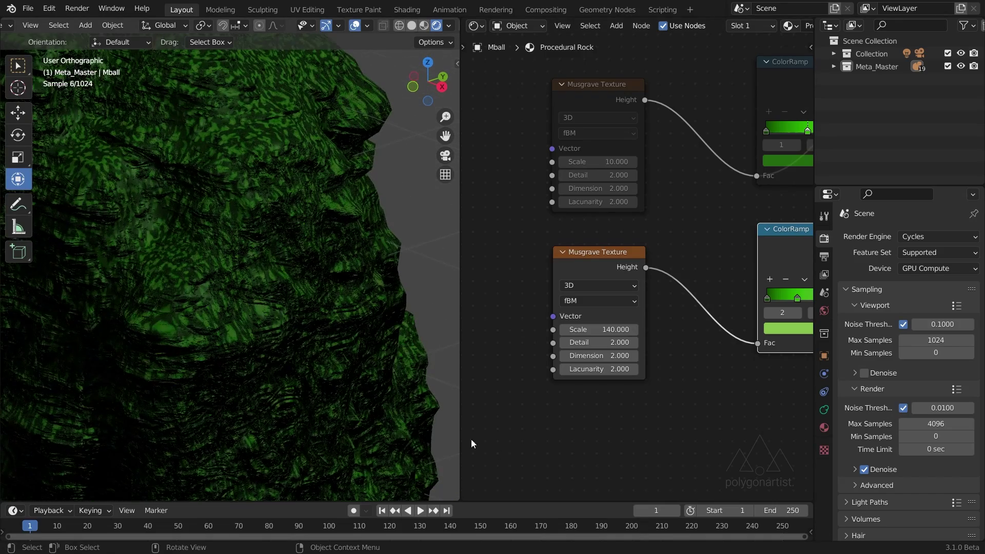
middle_click_drag(740, 378, 556, 374)
left_click_drag(685, 296, 672, 300)
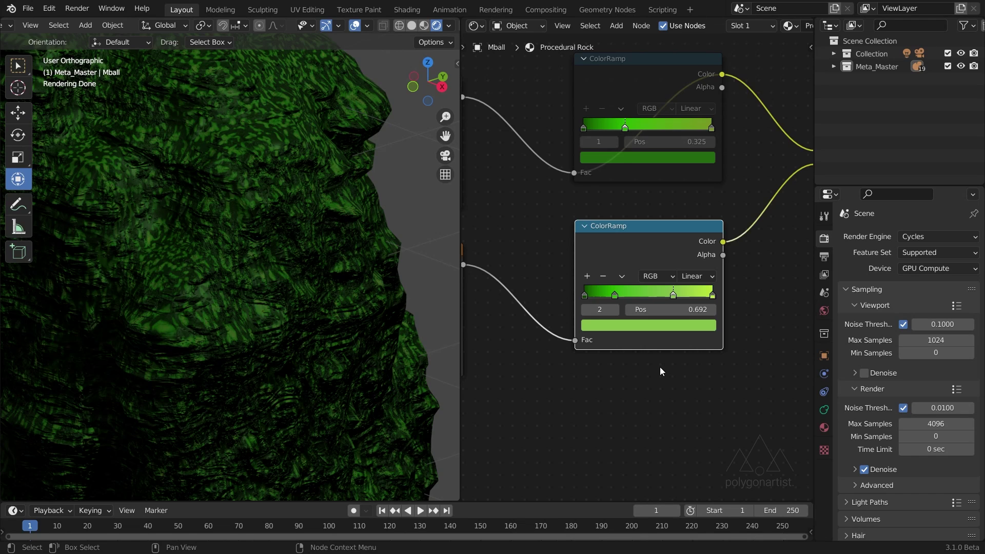
- Unmute the upper Musgrave Texture and ColorRamp nodes and review the mixed grass colours on the whole cliff
scroll(660, 367, "down", 2)
middle_click_drag(535, 247, 600, 288)
left_click_drag(533, 148, 697, 238)
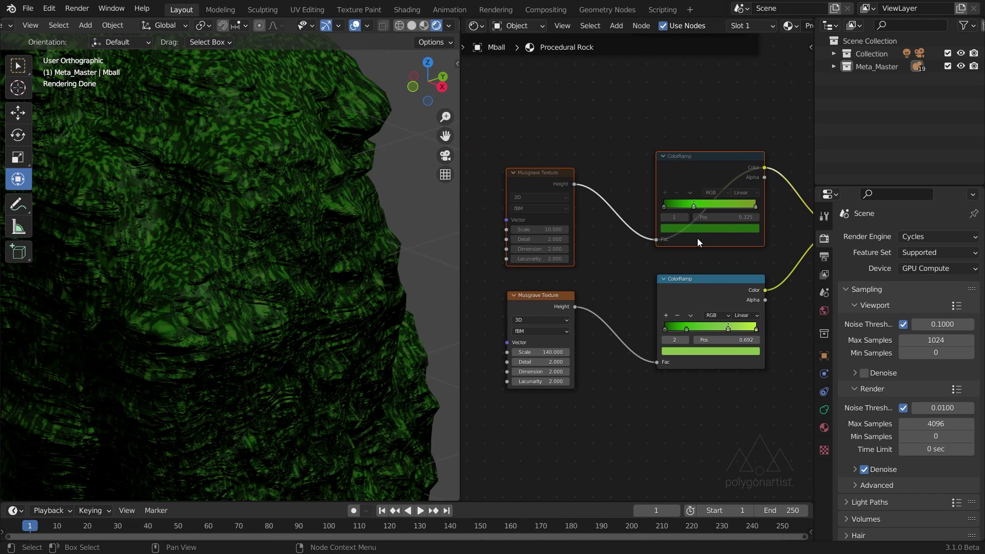
key("m")
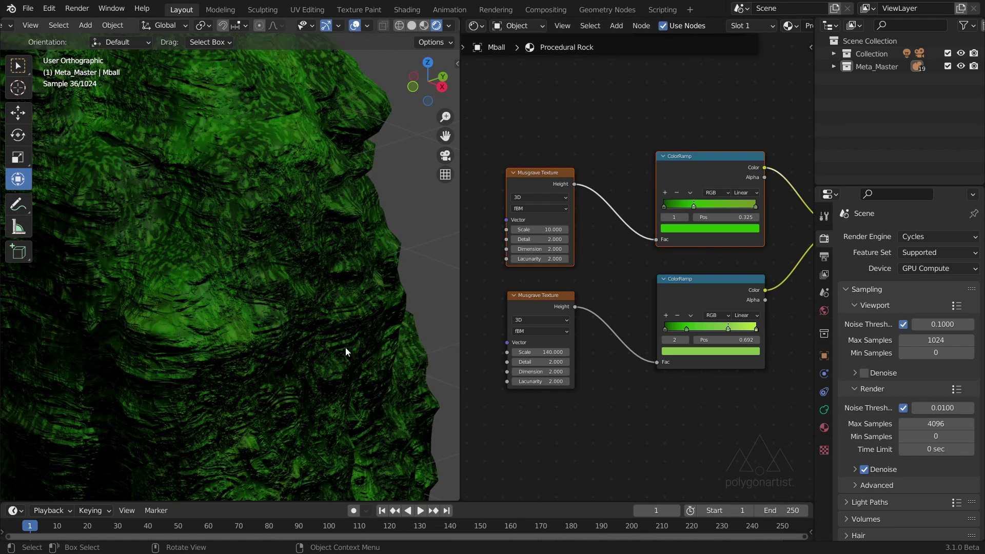
scroll(346, 348, "down", 5)
middle_click_drag(346, 347, 305, 331)
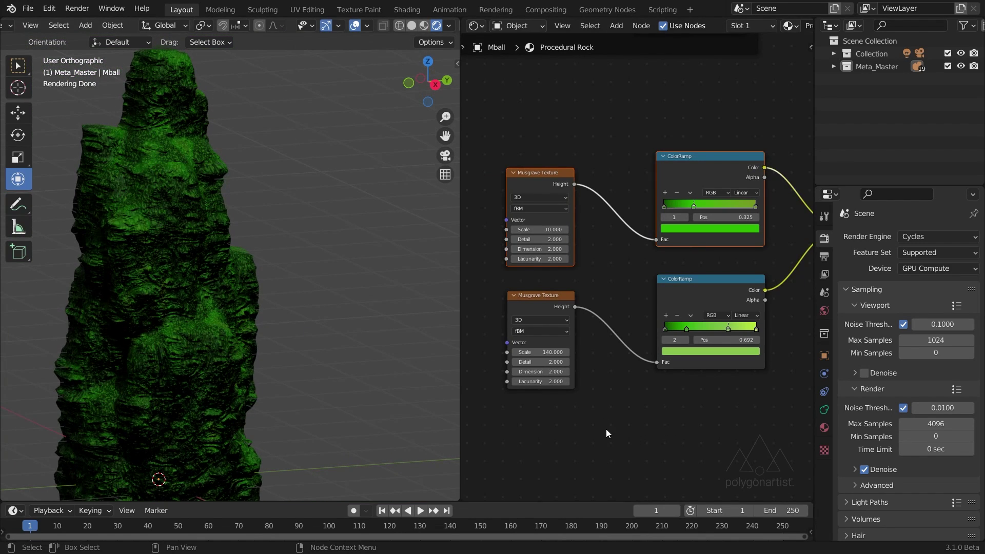
- Maximize the node editor and add a new Musgrave Texture node below the grass colour nodes
middle_click_drag(606, 434, 568, 347)
key("ctrl+space")
key("shift+a")
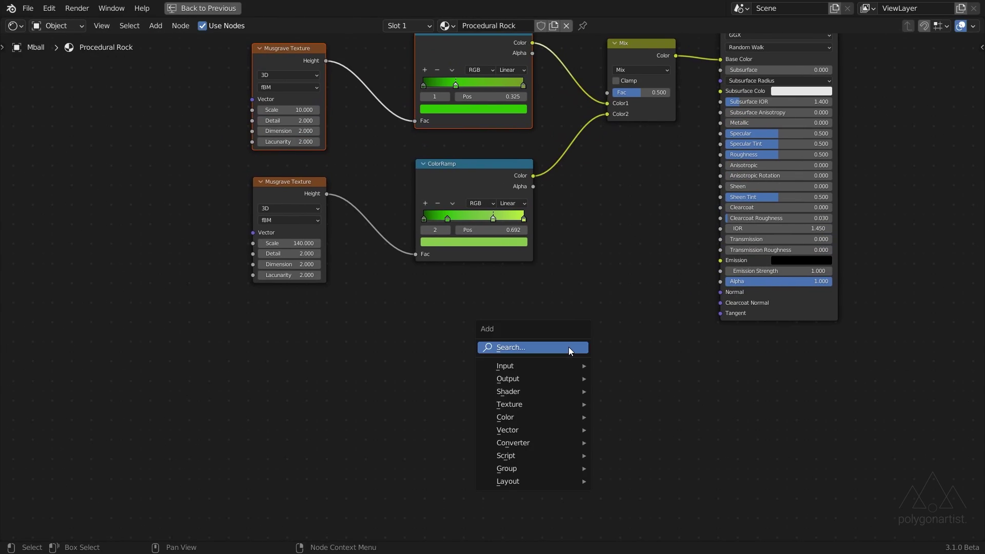
left_click(568, 347)
type("mus")
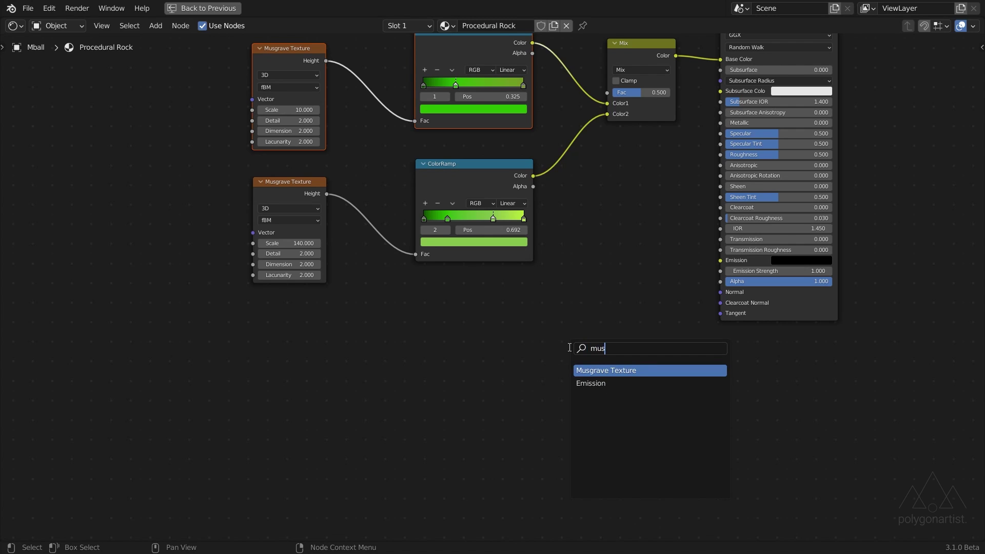
key("Return")
left_click(435, 333)
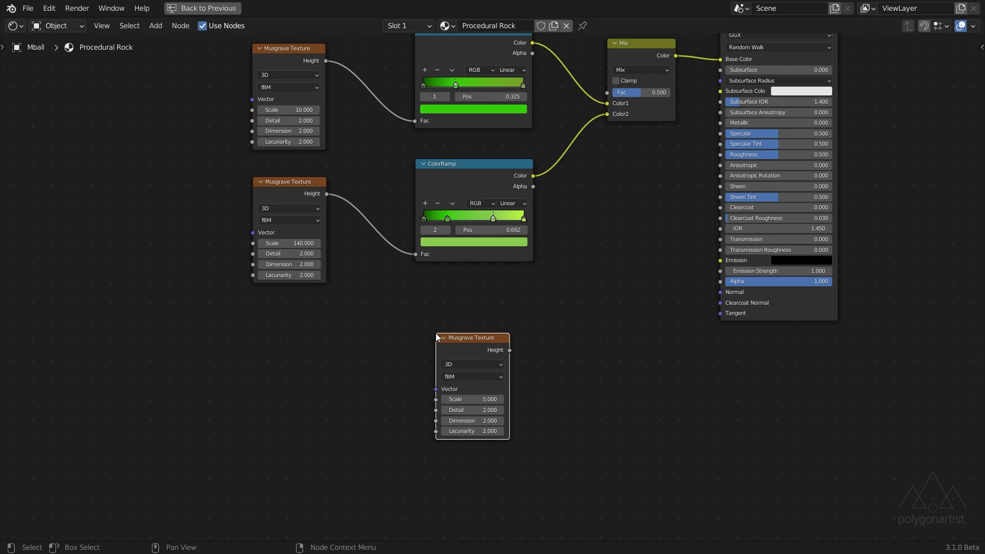
- Add a Bump node beside the new Musgrave Texture and connect the Musgrave's Height to the Bump's Height
key("shift+a")
left_click(435, 333)
type("bum")
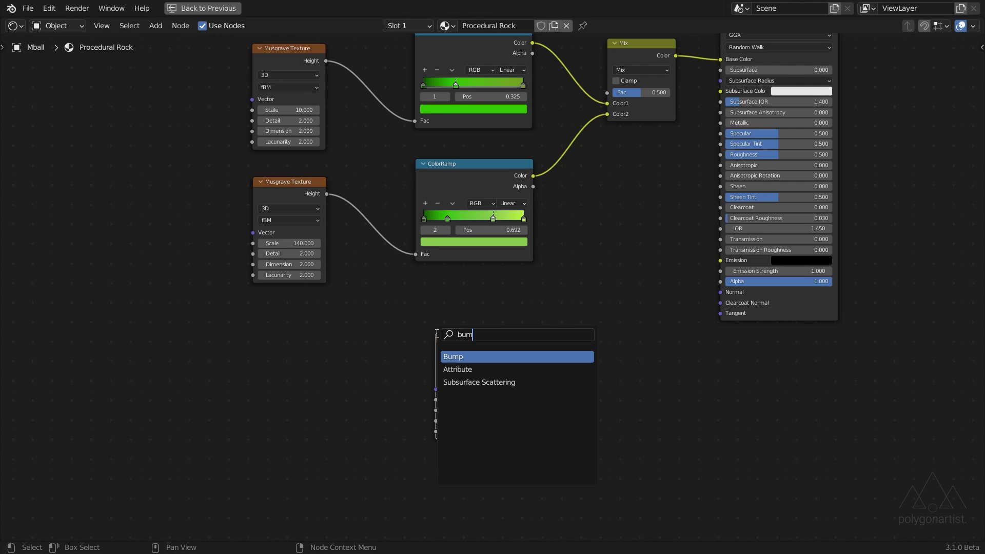
key("Return")
left_click(572, 311)
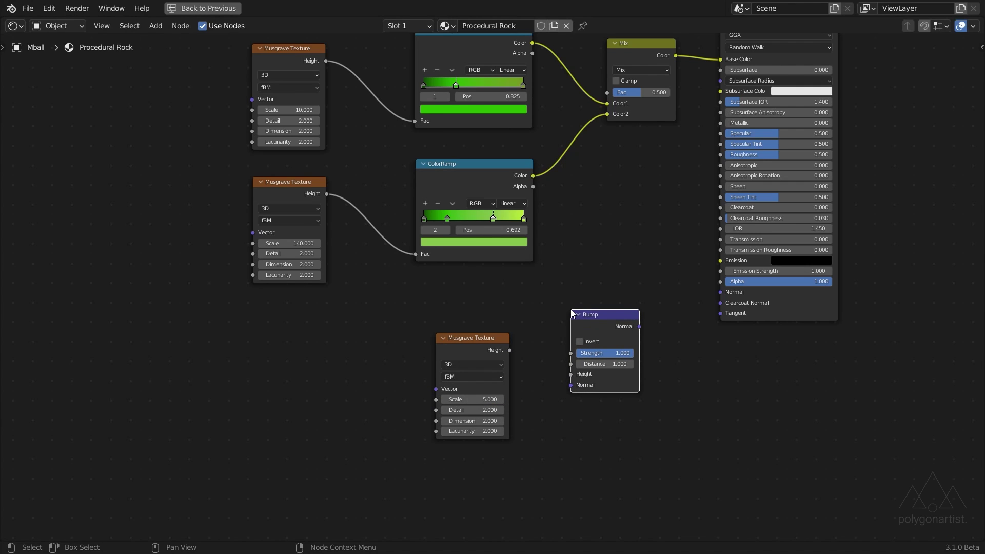
left_click_drag(509, 350, 526, 348)
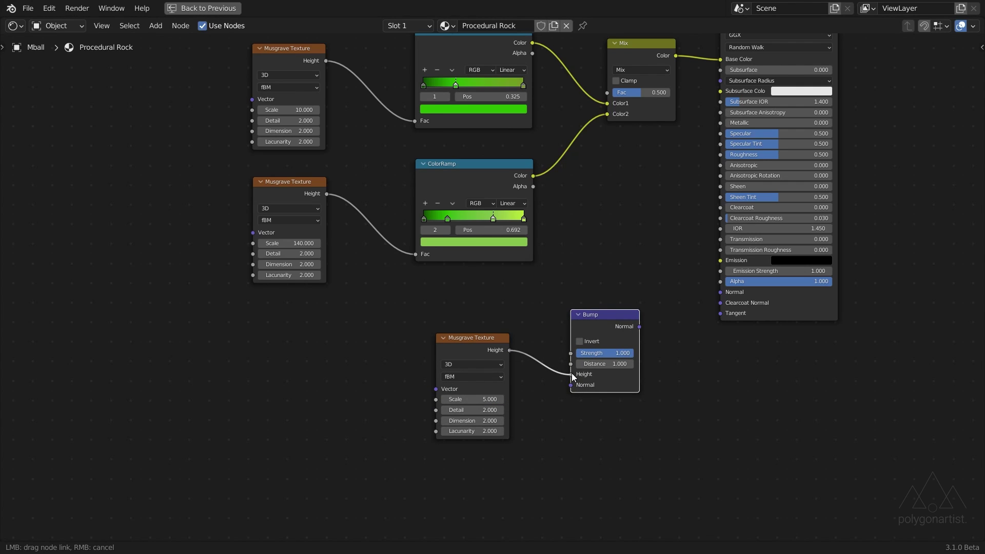
left_click_drag(572, 375, 572, 374)
- Add a Texture Coordinate node and connect its Object output to the new Musgrave Texture's Vector input
key("shift+a")
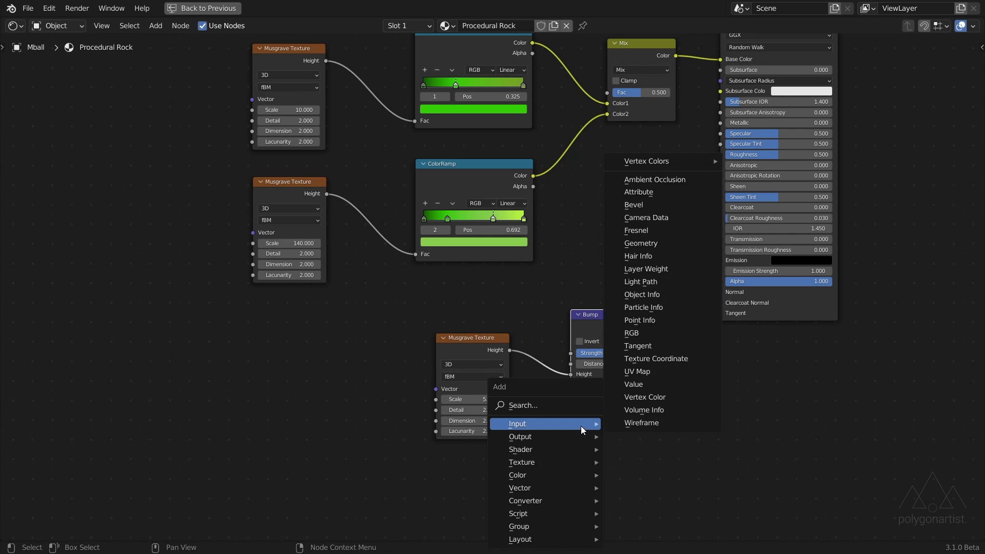
left_click(567, 405)
type("coord")
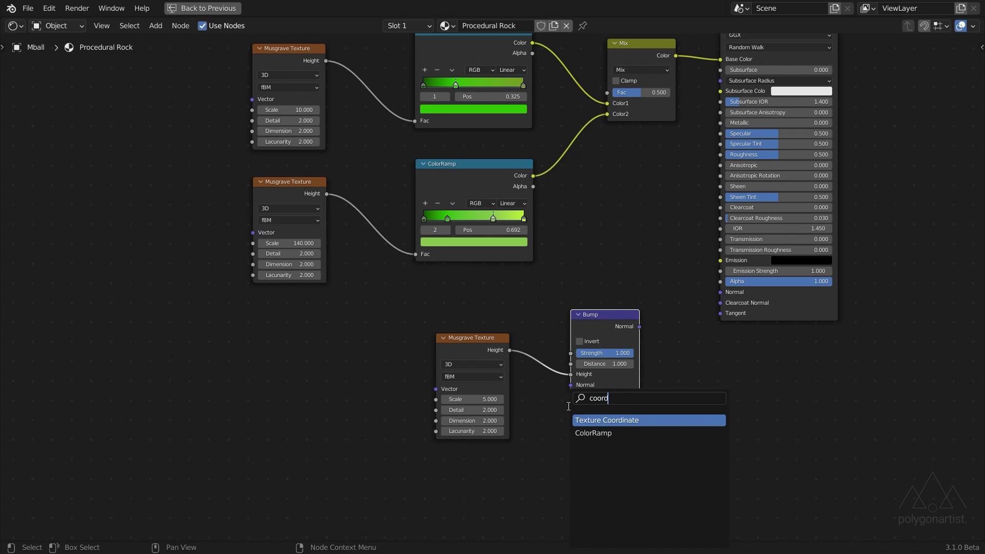
key("Return")
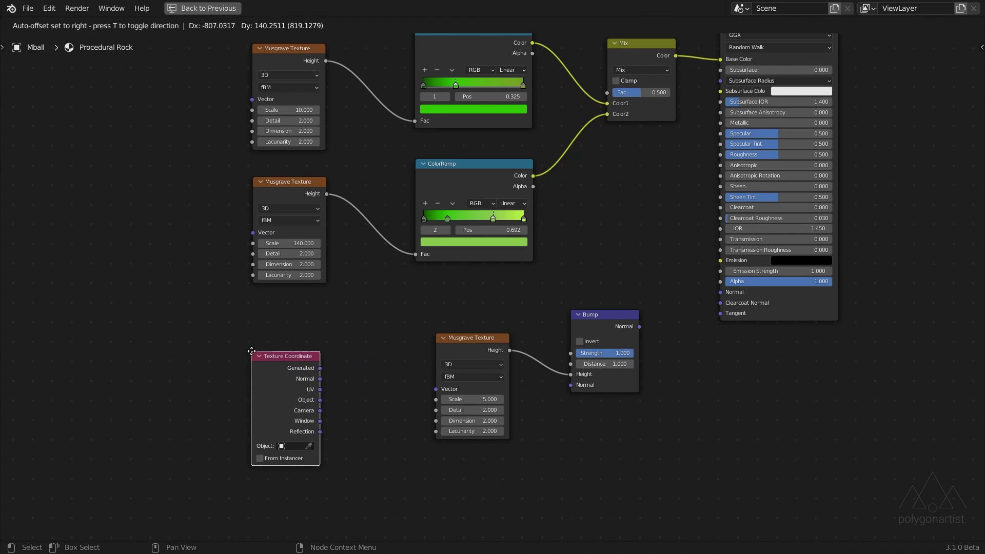
left_click(249, 343)
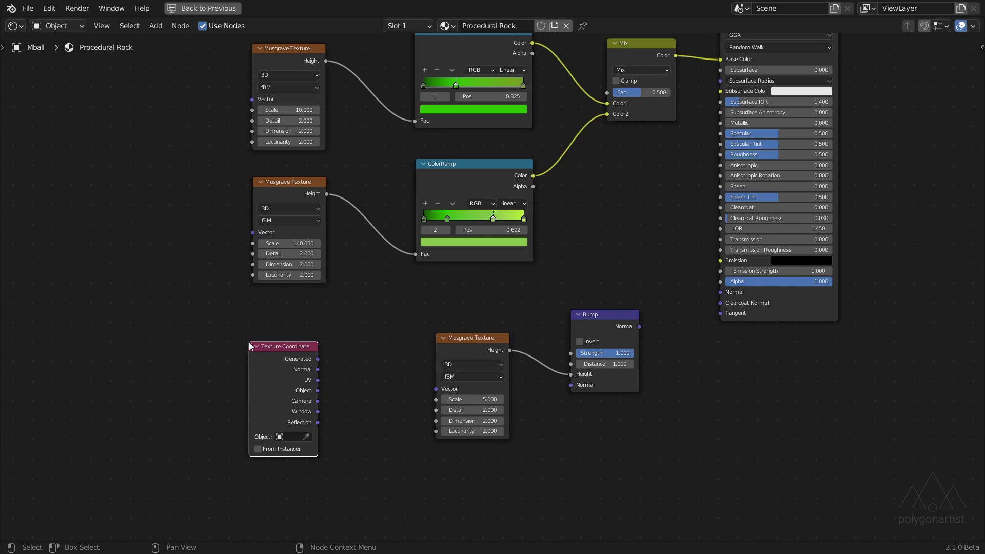
left_click_drag(317, 391, 437, 388)
- Connect the Bump node's Normal output to the grass Principled BSDF's Normal input
left_click_drag(639, 326, 721, 293)
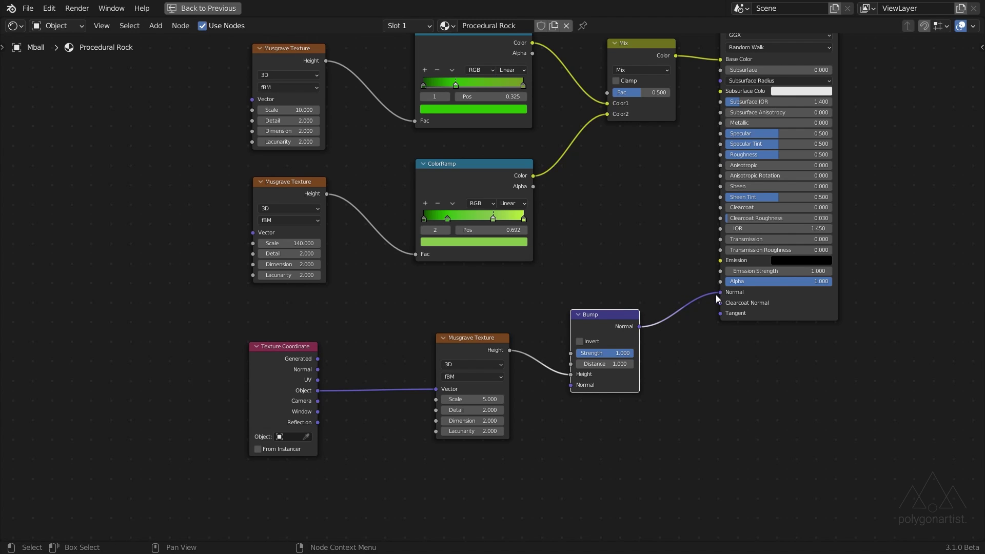
middle_click_drag(713, 295, 576, 317)
middle_click_drag(737, 140, 648, 485)
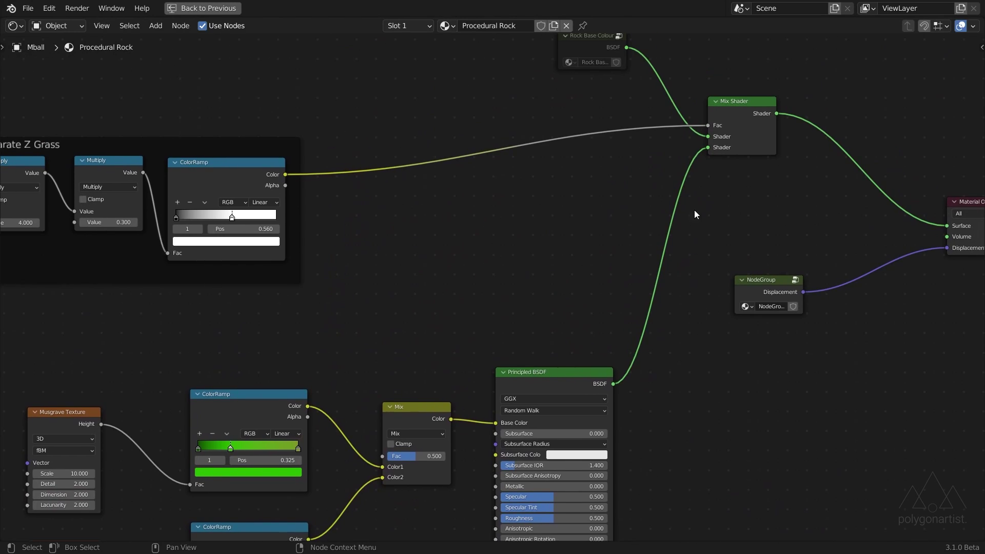
- Unmute the Rock Base Colour node group and restore the split layout with the rendered viewport
middle_click_drag(728, 160, 676, 304)
left_click(549, 182)
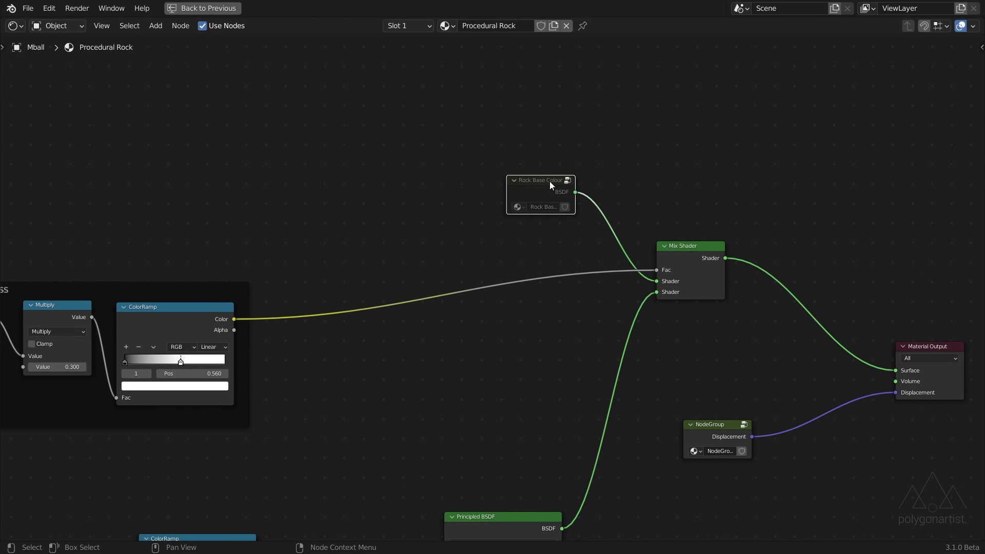
scroll(523, 331, "down", 1)
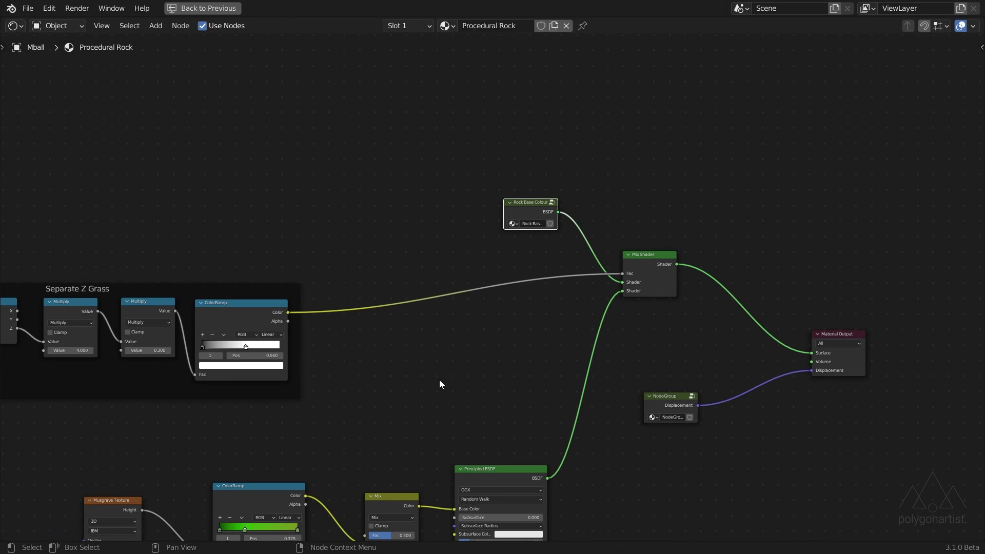
middle_click_drag(395, 386, 647, 164)
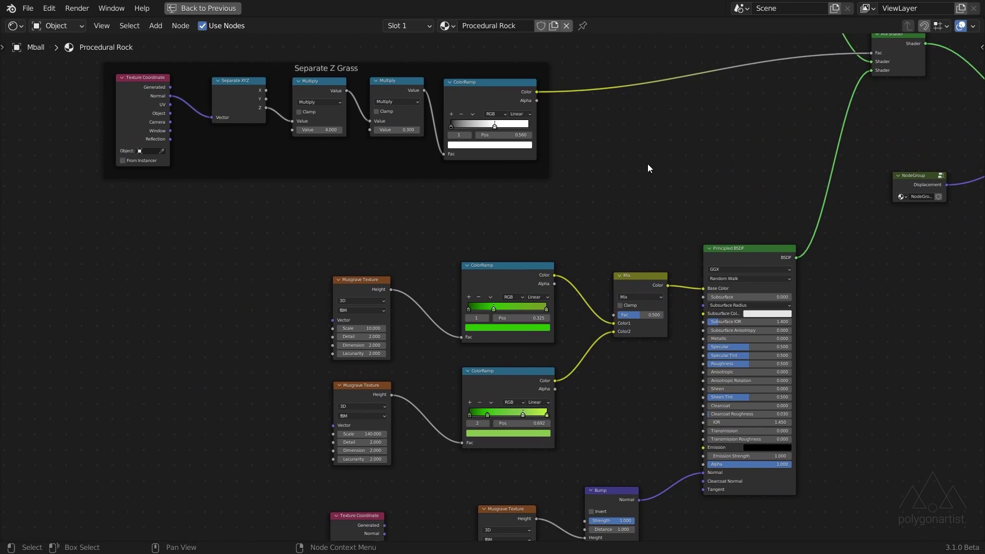
key("ctrl+space")
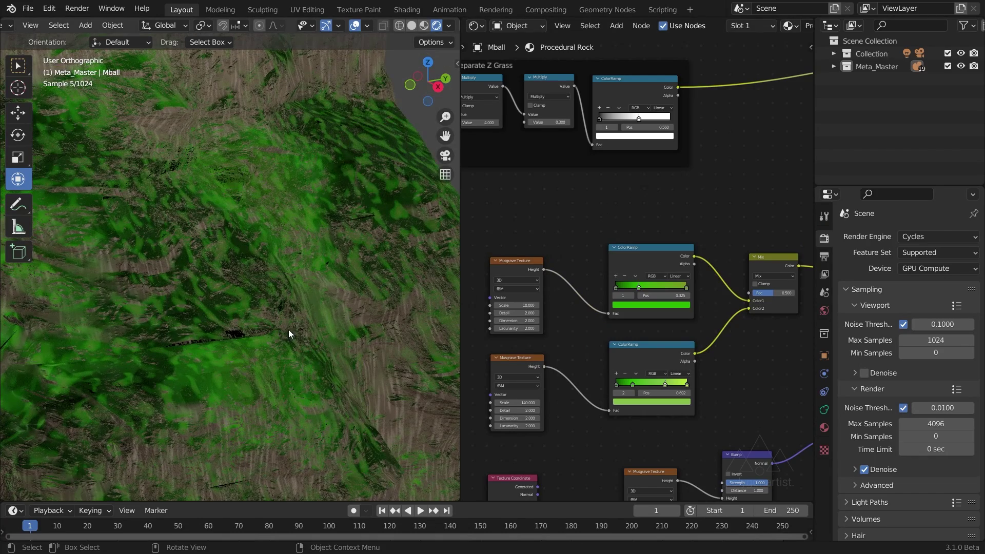
- Set the Scale of the Musgrave Texture feeding the Bump node to 50 and its Detail to 15
scroll(715, 431, "up", 2)
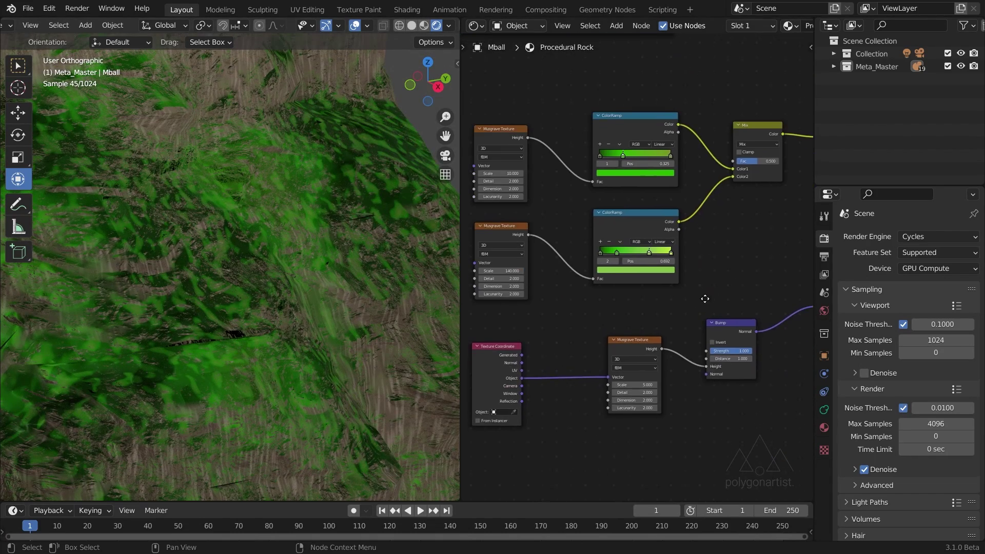
left_click(631, 414)
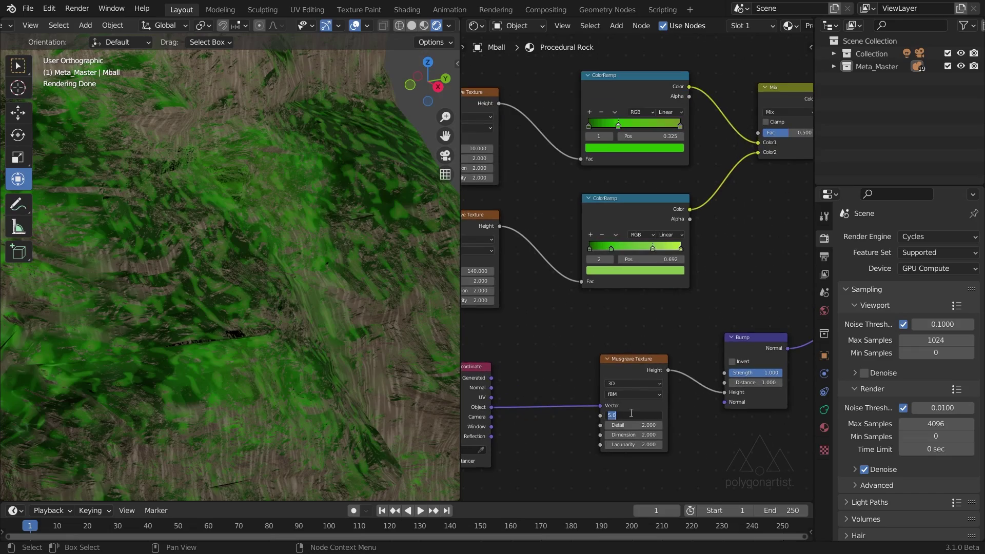
type("50")
key("Return")
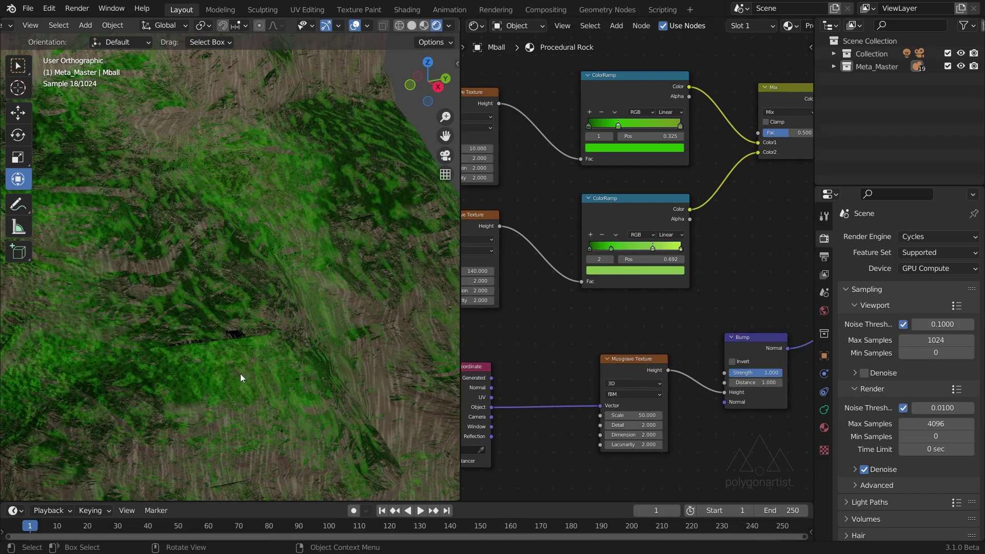
middle_click_drag(211, 361, 192, 364)
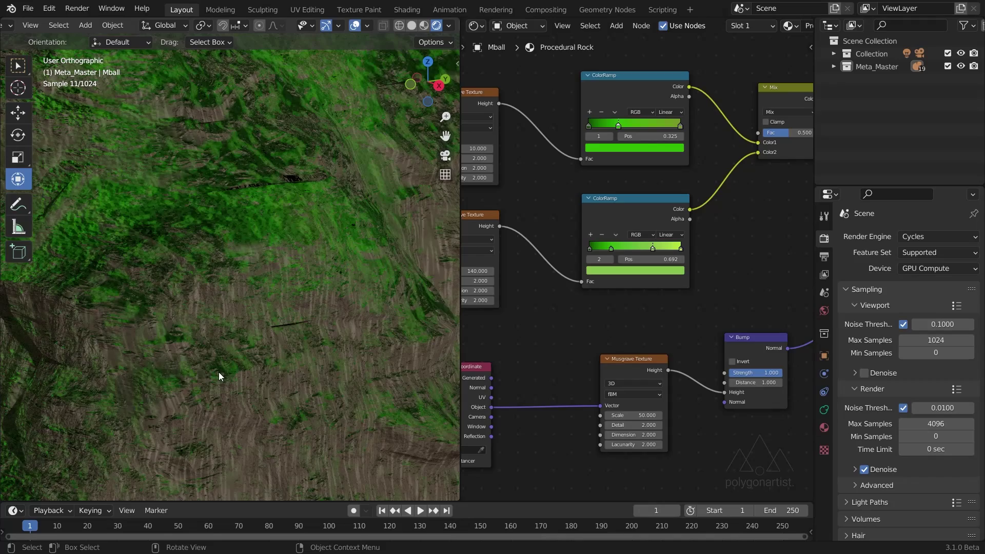
left_click(642, 424)
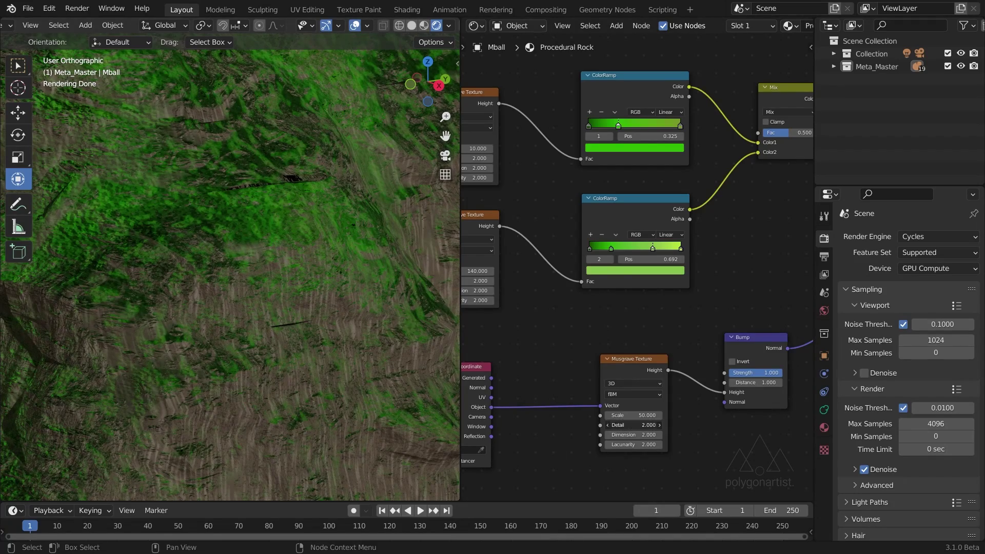
type("15")
key("Return")
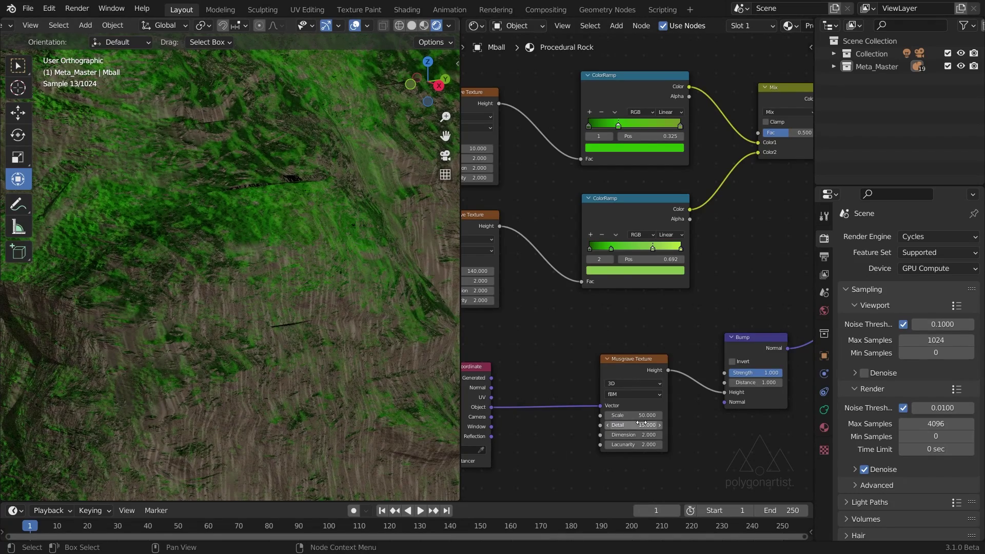
- Check the grass bump up close on the cliff and set the bump Musgrave Texture's Scale to 60
middle_click_drag(168, 221, 348, 323)
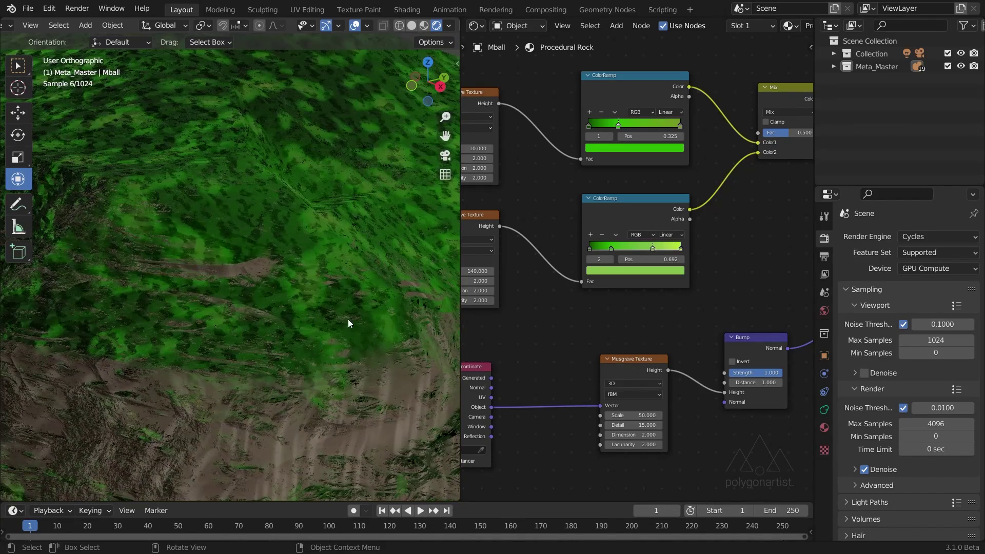
scroll(685, 429, "up", 2)
scroll(667, 410, "down", 2, "shift")
double_click(649, 393)
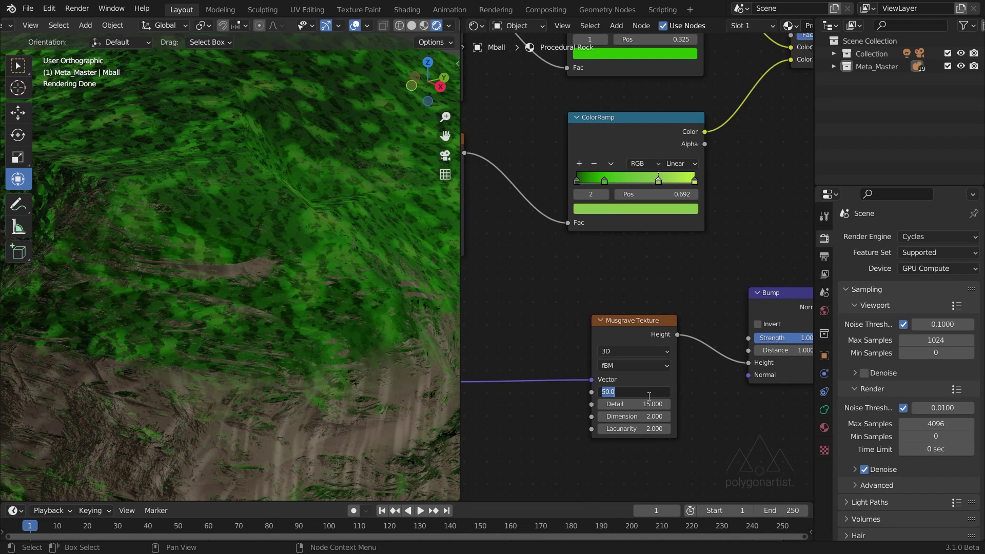
type("60")
key("Return")
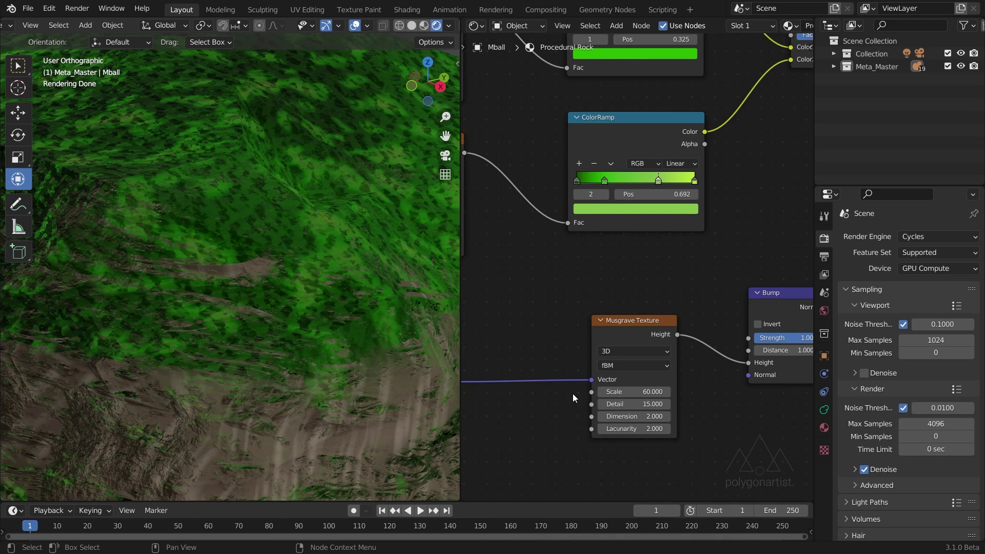
- Set the Scale of the second grass colour Musgrave Texture, which feeds the lighter green ColorRamp, to 300
scroll(573, 392, "down", 6)
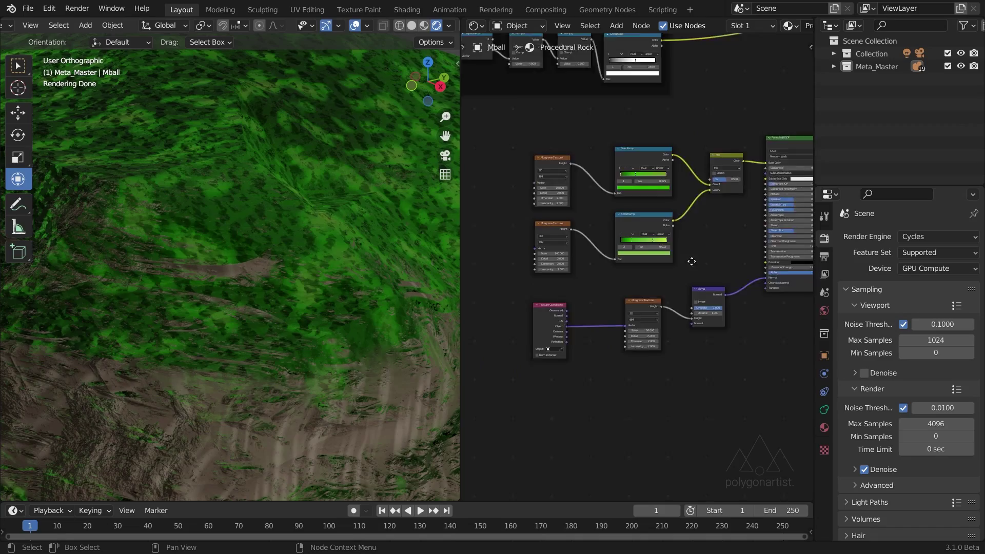
scroll(355, 319, "down", 7)
middle_click_drag(355, 319, 324, 332, "shift")
scroll(325, 331, "up", 3)
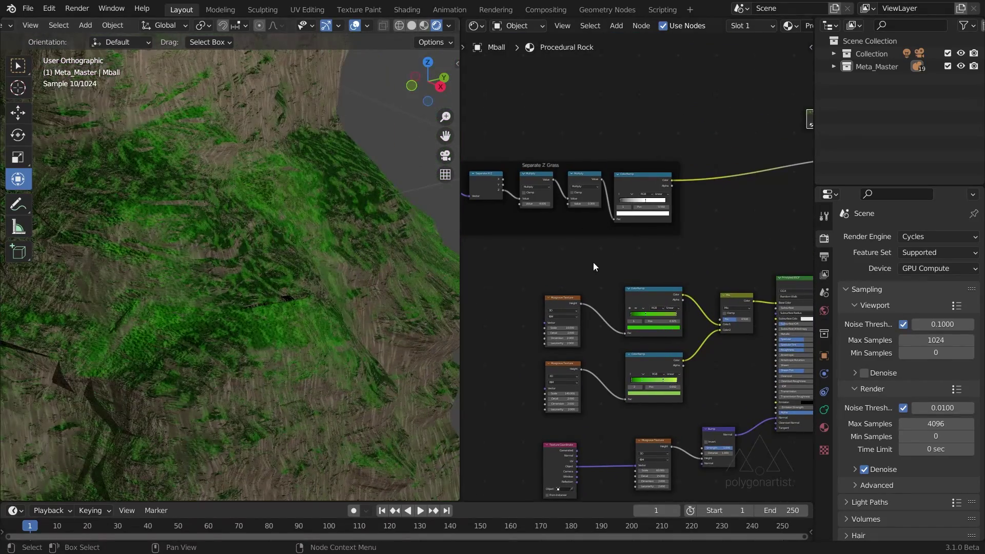
middle_click_drag(593, 262, 600, 166)
scroll(618, 317, "up", 3)
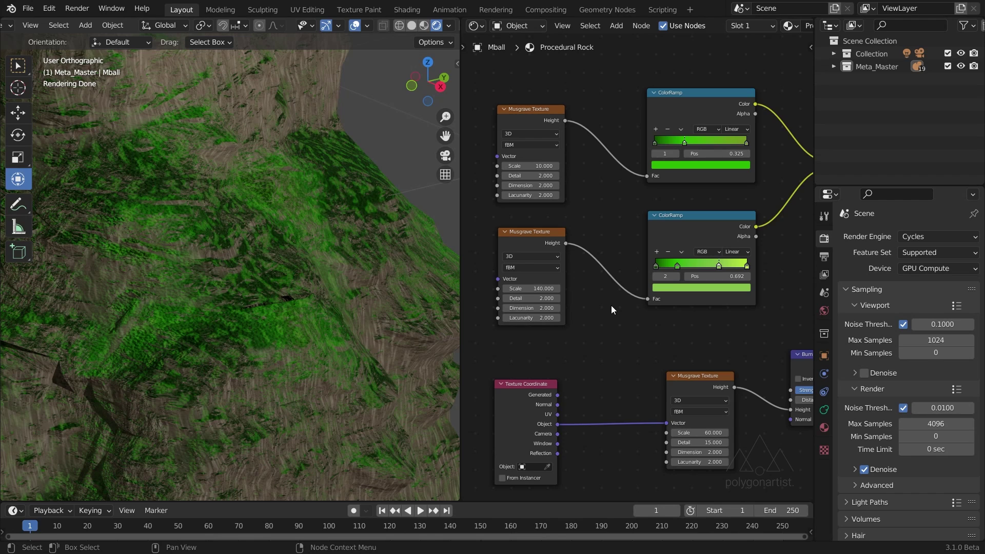
scroll(611, 306, "up", 1)
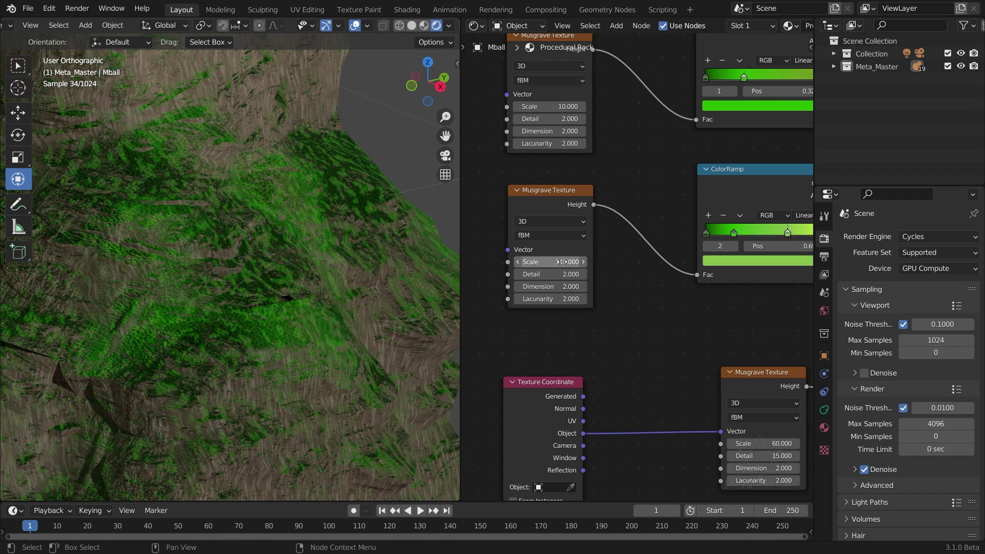
left_click_drag(561, 262, 655, 262)
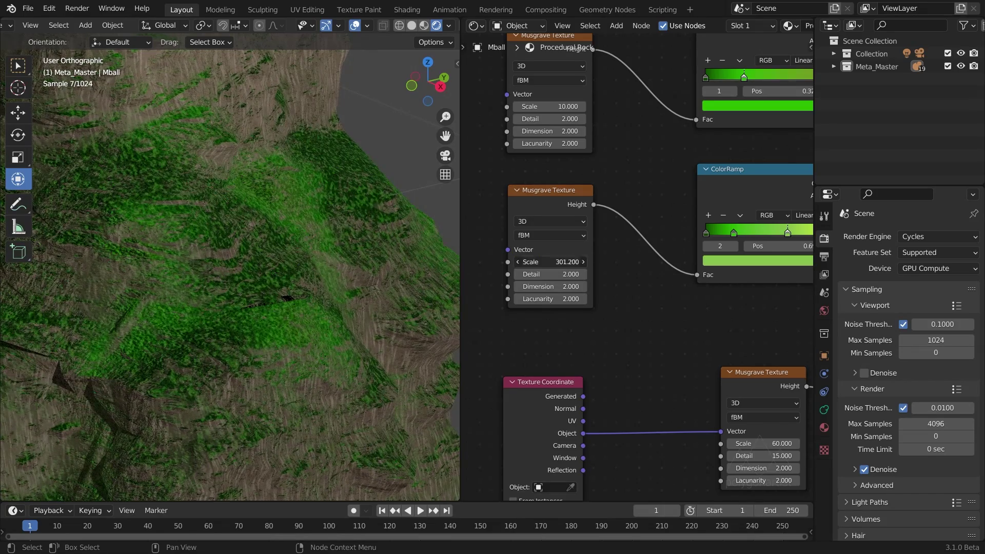
left_click(562, 261)
type("300")
key("Return")
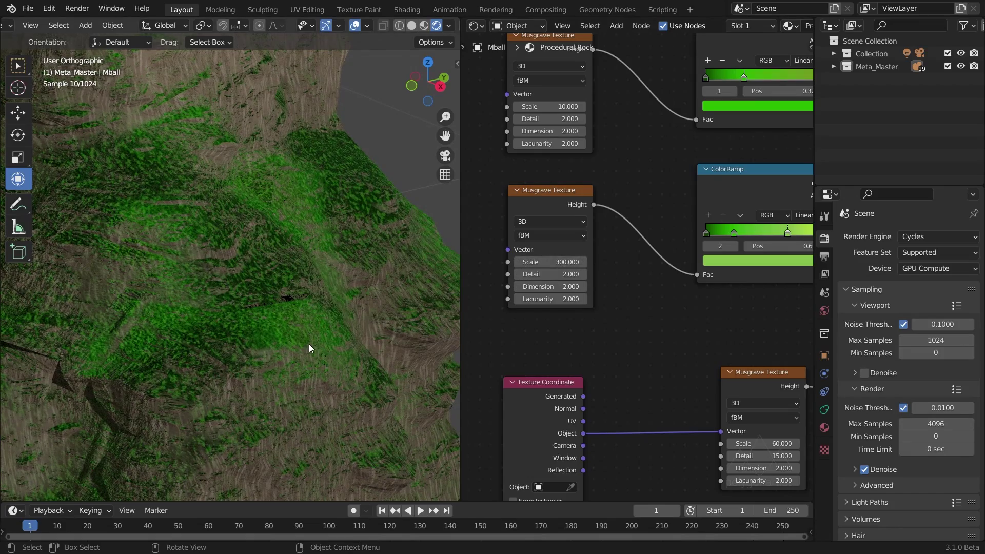
- Move the white stop of the ColorRamp in the Separate Z Grass frame to position 0.633
scroll(309, 330, "up", 4)
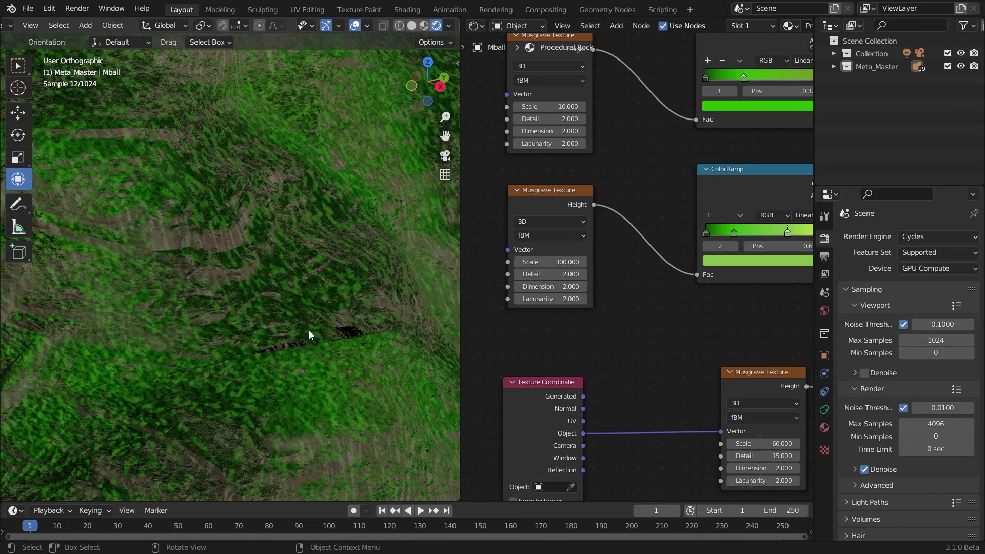
middle_click_drag(688, 385, 517, 80)
scroll(256, 313, "down", 10)
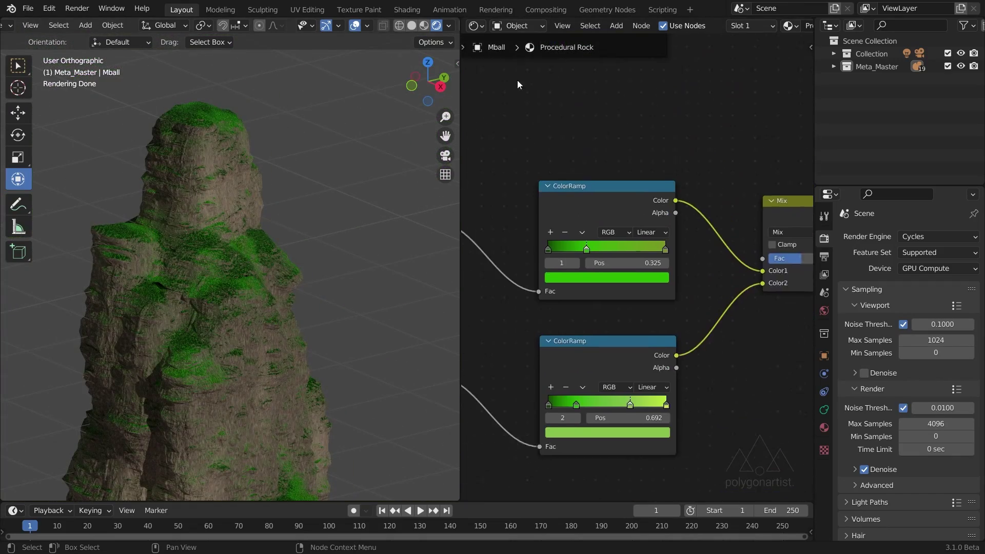
middle_click_drag(627, 127, 748, 406)
scroll(704, 348, "up", 1)
middle_click(291, 378)
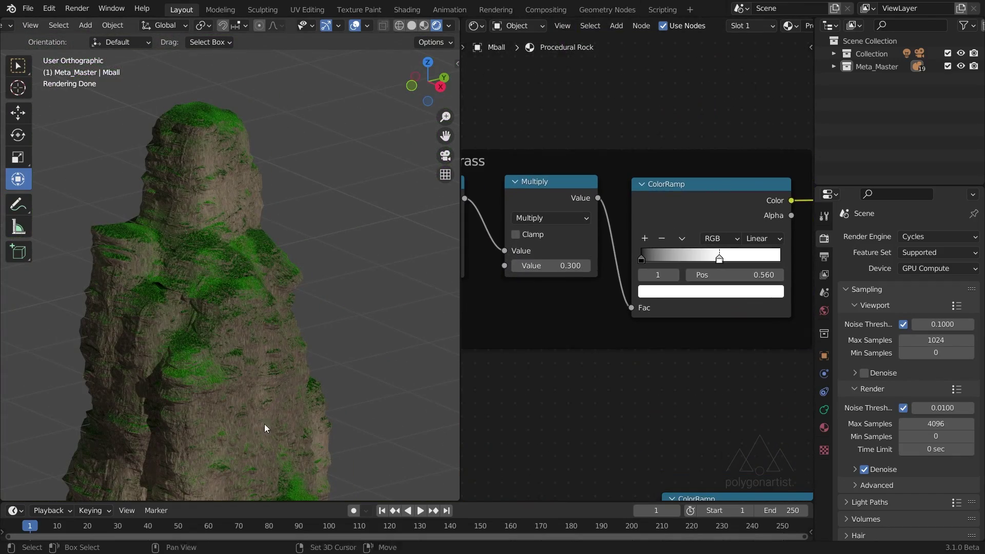
middle_click_drag(263, 423, 211, 263)
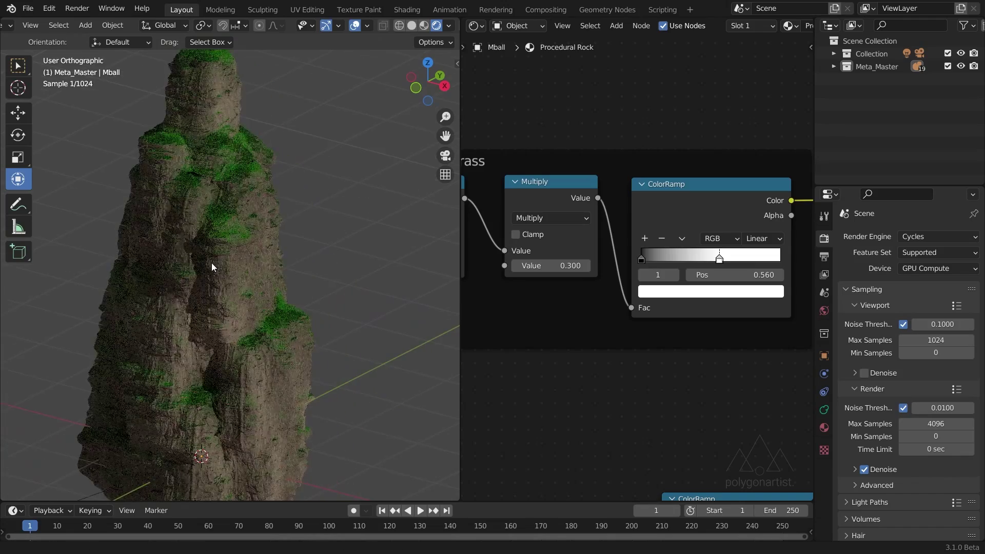
mouse_move(719, 257)
left_mouse_down()
mouse_move(754, 256)
mouse_move(730, 253)
left_mouse_up()
- Set the value of the second Multiply node in the Separate Z Grass frame to 0.900
middle_click_drag(514, 298, 542, 306)
left_click_drag(617, 275, 619, 275)
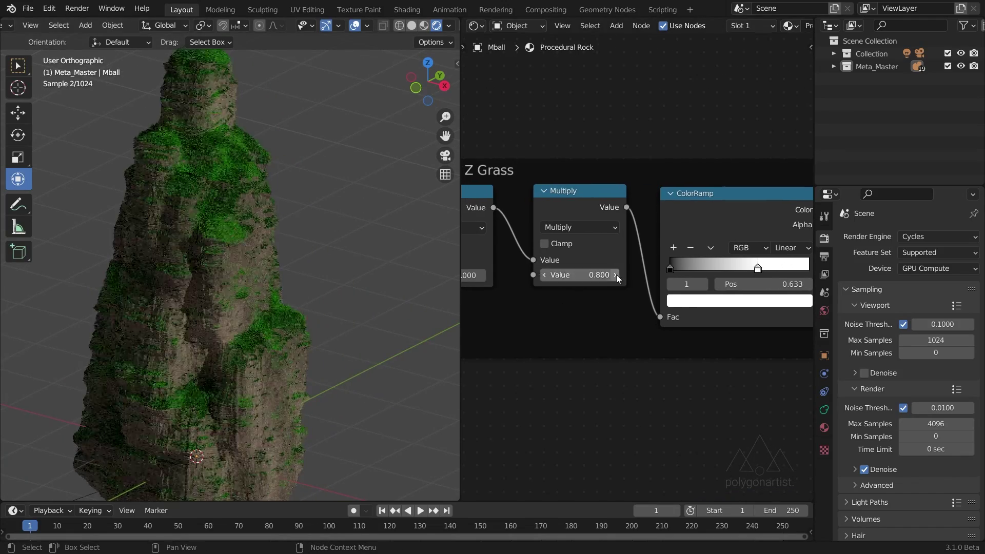
left_click(617, 275)
left_click(617, 275)
left_click(616, 275)
left_click(616, 275)
left_click(617, 275)
left_click(616, 275)
left_click(617, 274)
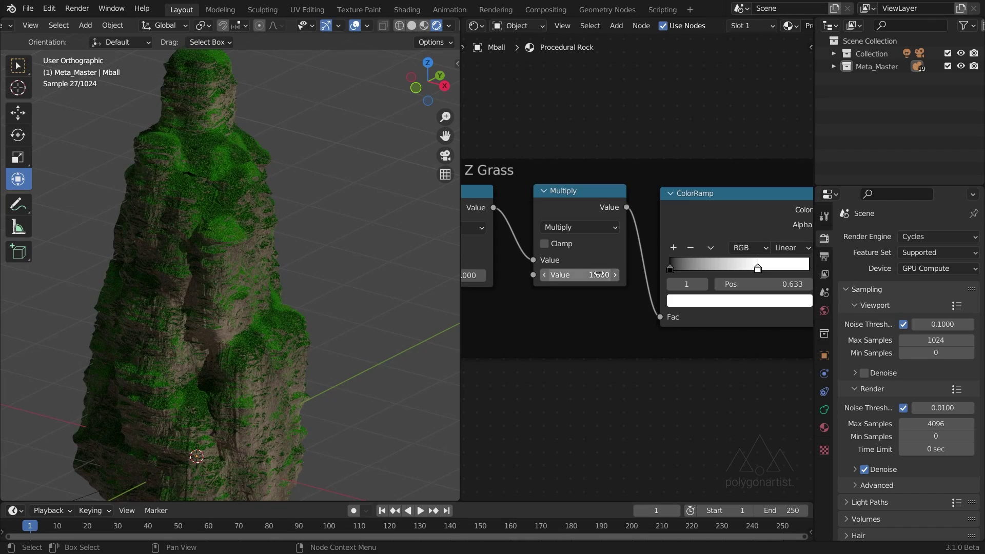
left_click(543, 276)
left_click(543, 276)
left_click(543, 276)
left_click(544, 276)
left_click(543, 276)
left_click(543, 276)
left_click(543, 276)
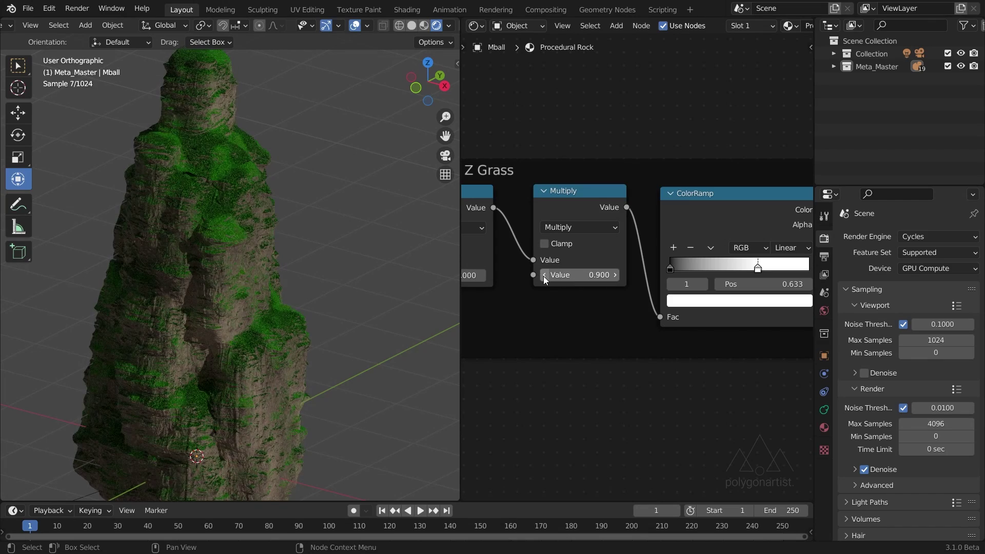
- Try raising the first Multiply node's value in the Separate Z Grass frame to about 16, and undo it
middle_click_drag(540, 313, 649, 308)
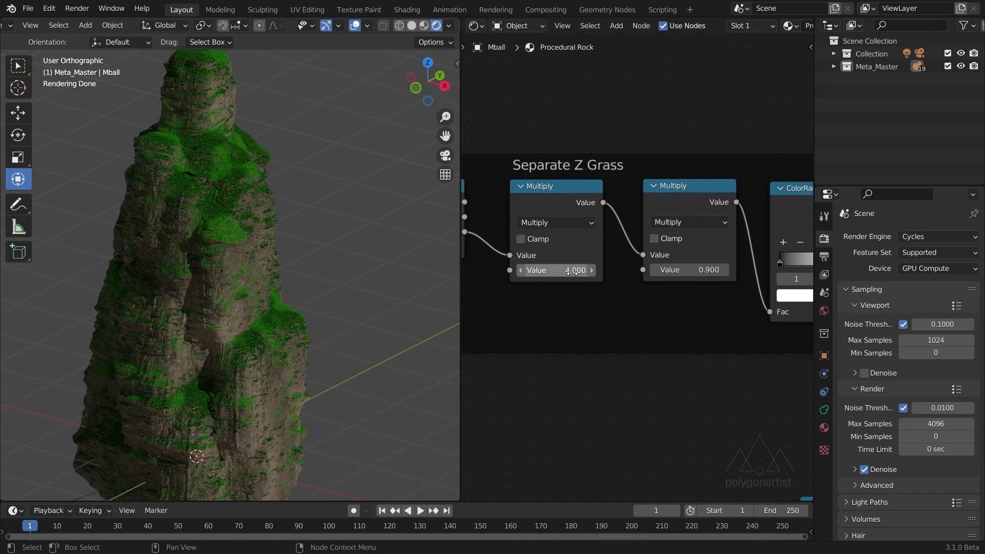
left_click_drag(567, 270, 631, 270)
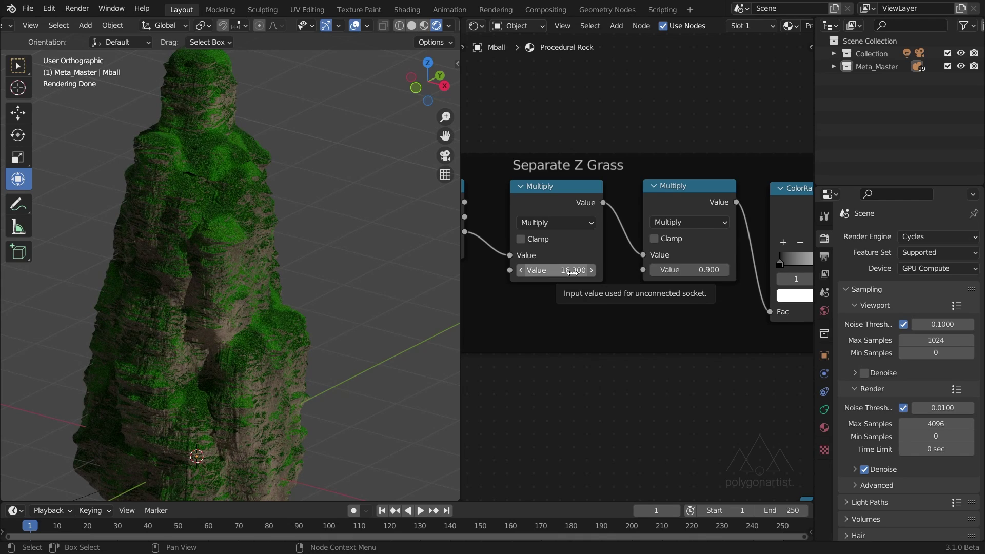
key("ctrl+z")
middle_click_drag(592, 365, 448, 359)
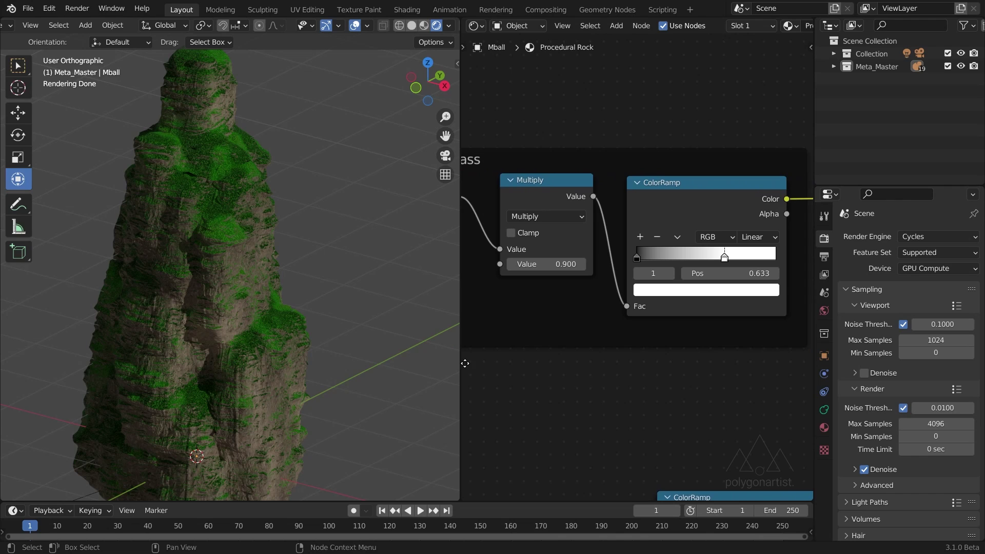
mouse_move(731, 258)
left_mouse_down()
mouse_move(764, 256)
mouse_move(723, 257)
left_mouse_up()
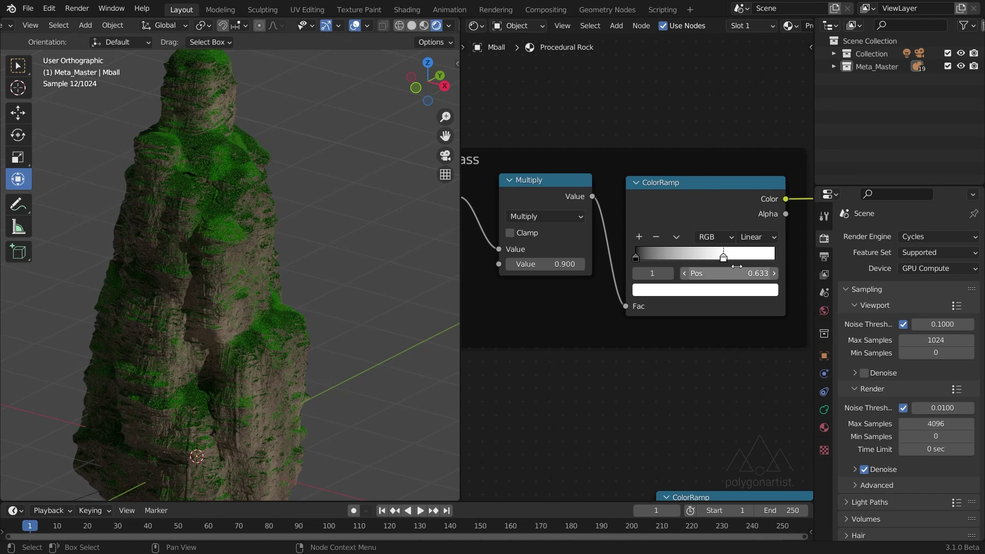
- Maximize the node editor and join all grass colour and bump nodes, including the Principled BSDF, into a frame
scroll(663, 356, "down", 1)
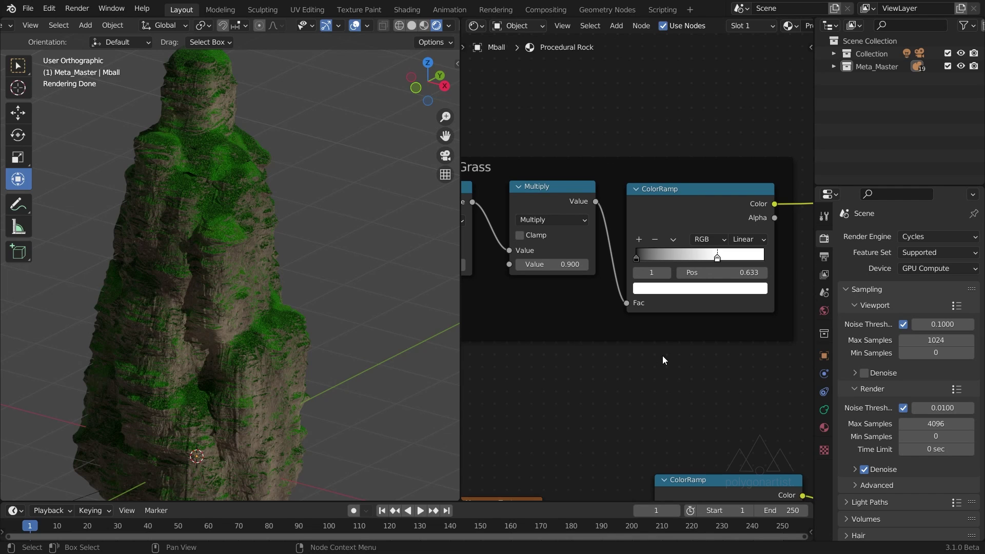
key("ctrl+space")
scroll(615, 361, "down", 4)
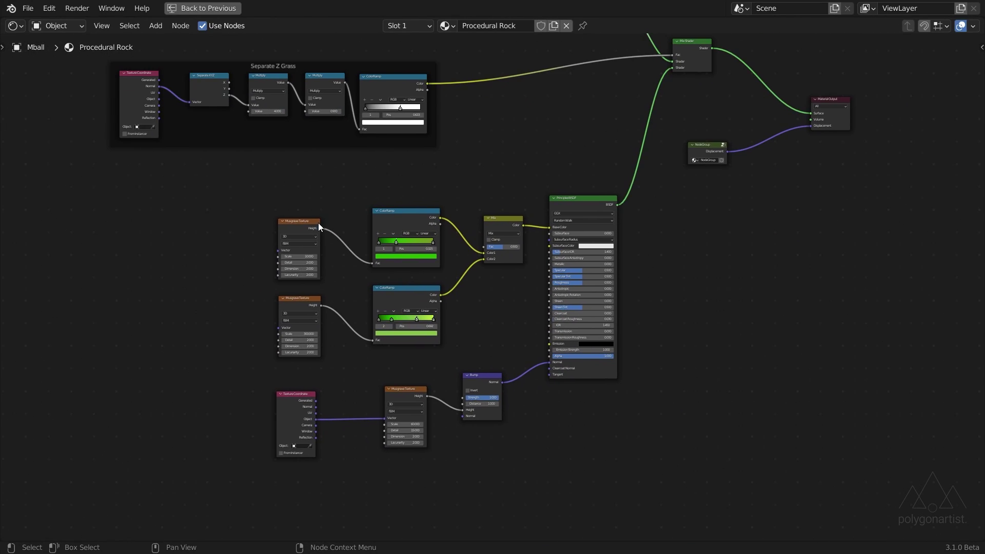
left_click_drag(270, 200, 588, 428)
key("ctrl+j")
- Label the new frame around the grass nodes "Grass Base Colour"
key("n")
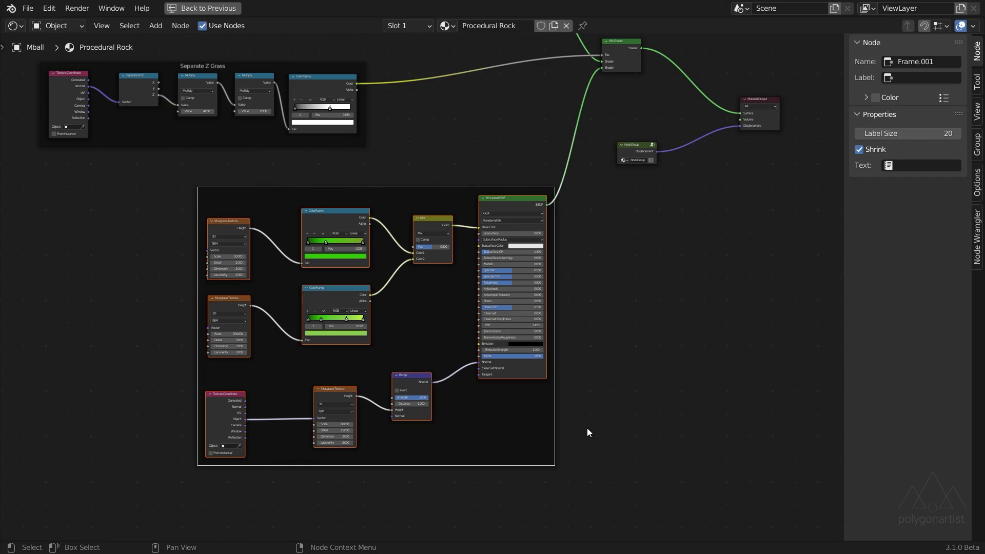
left_click(917, 78)
type("Grass ")
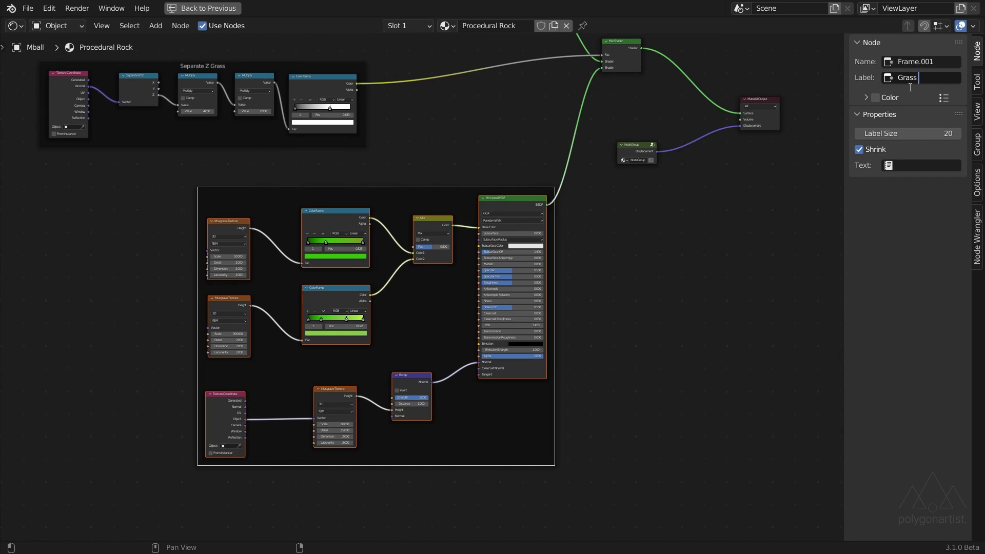
type("Base Colour")
key("Return")
- Combine the Separate Z Grass and Grass Base Colour frames into one node group named "Grass Base Colour" and return to the main material tree
middle_click_drag(174, 221, 248, 249)
left_click_drag(49, 88, 580, 457)
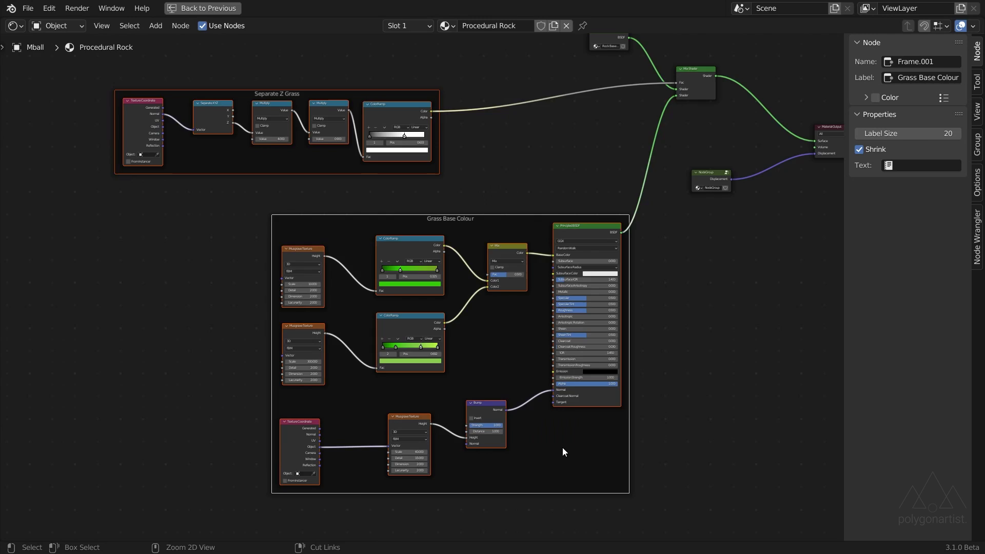
key("ctrl+g")
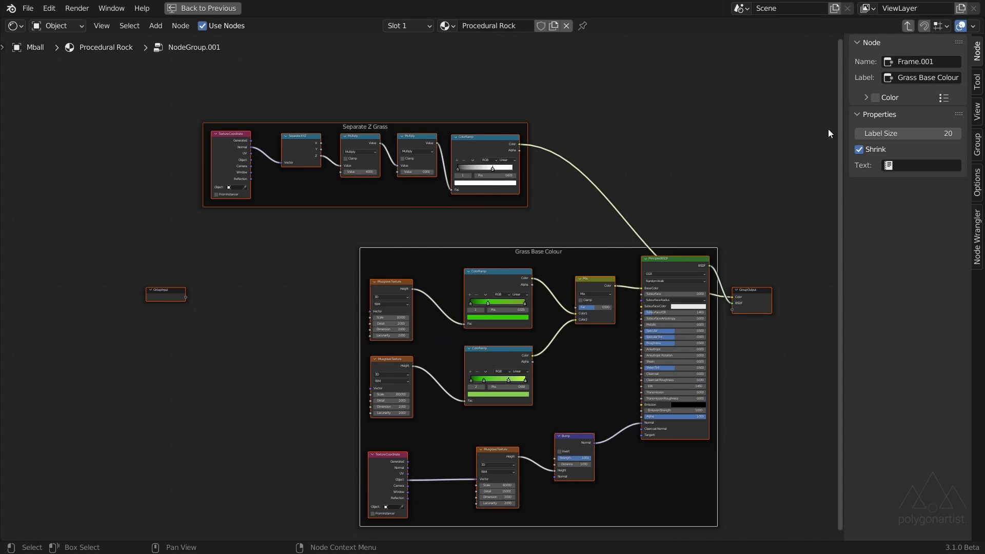
left_click(927, 78)
key("shift+Tab")
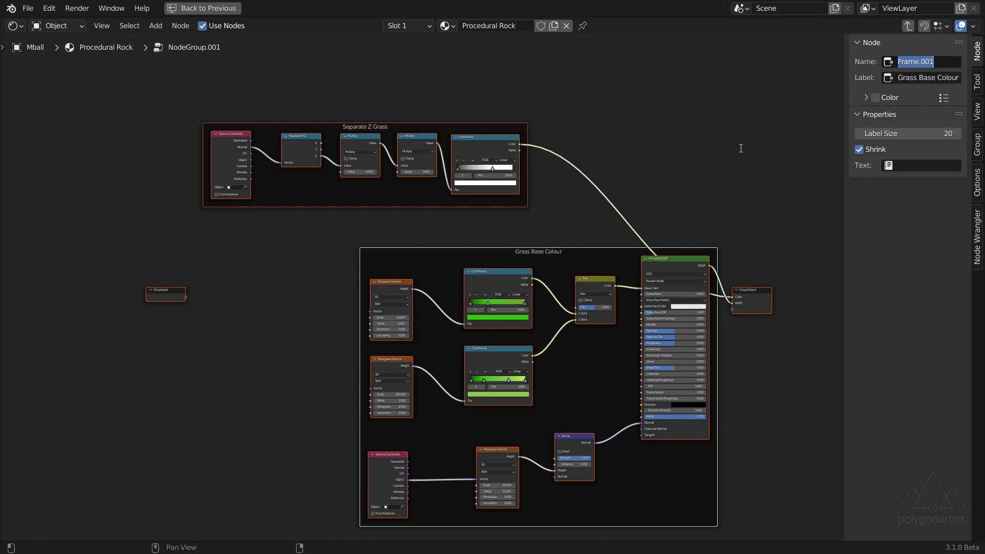
key("Tab")
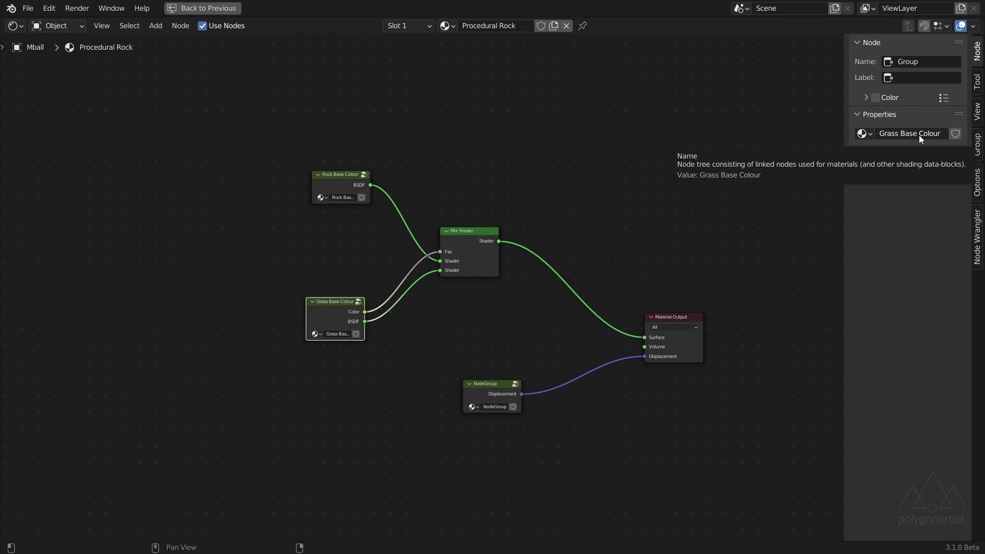
key("n")
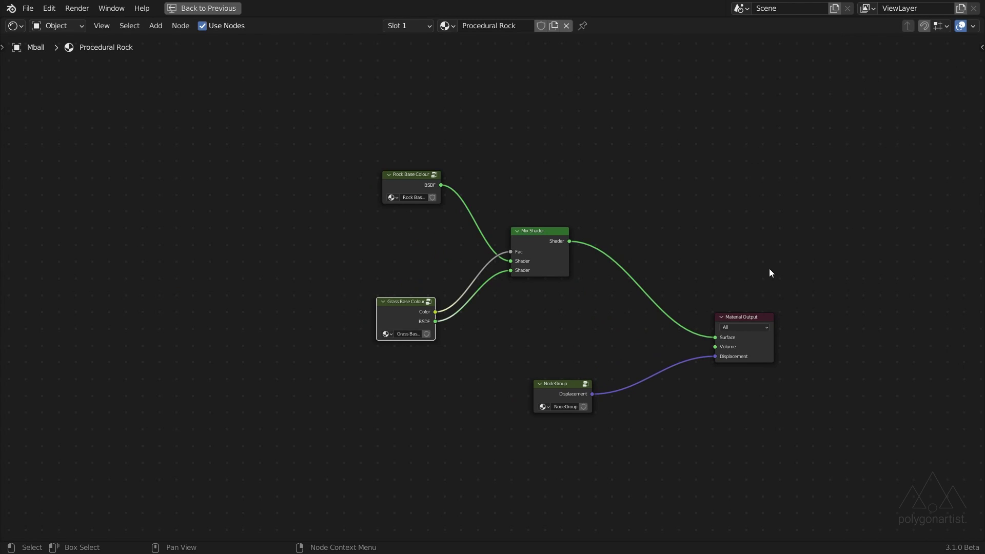
- Space out the displacement NodeGroup, Rock Base Colour and Grass Base Colour group nodes around the Mix Shader for a tidier layout
scroll(752, 259, "up", 4)
middle_click_drag(752, 264, 760, 223)
left_click_drag(642, 396, 714, 376)
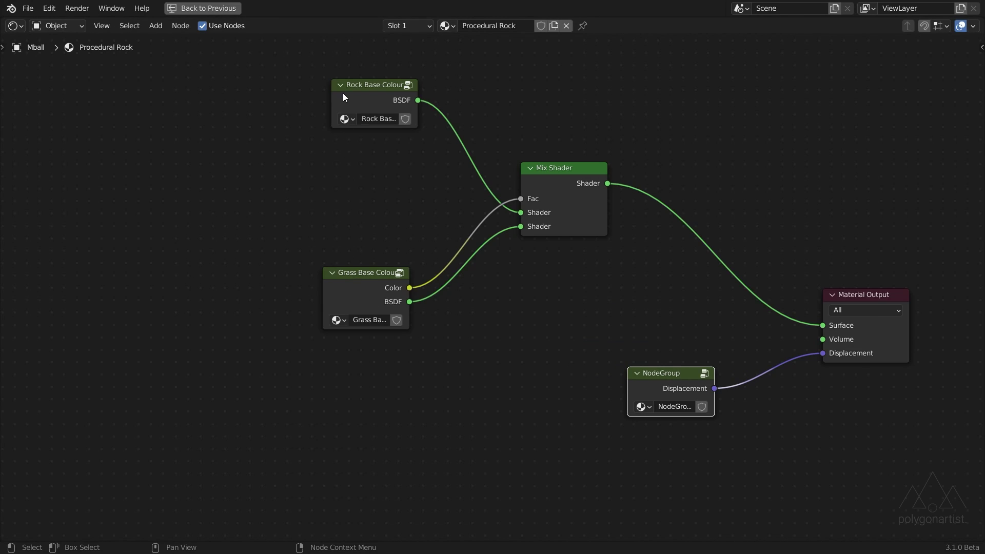
mouse_move(343, 94)
left_mouse_down()
mouse_move(324, 96)
mouse_move(337, 97)
left_mouse_up()
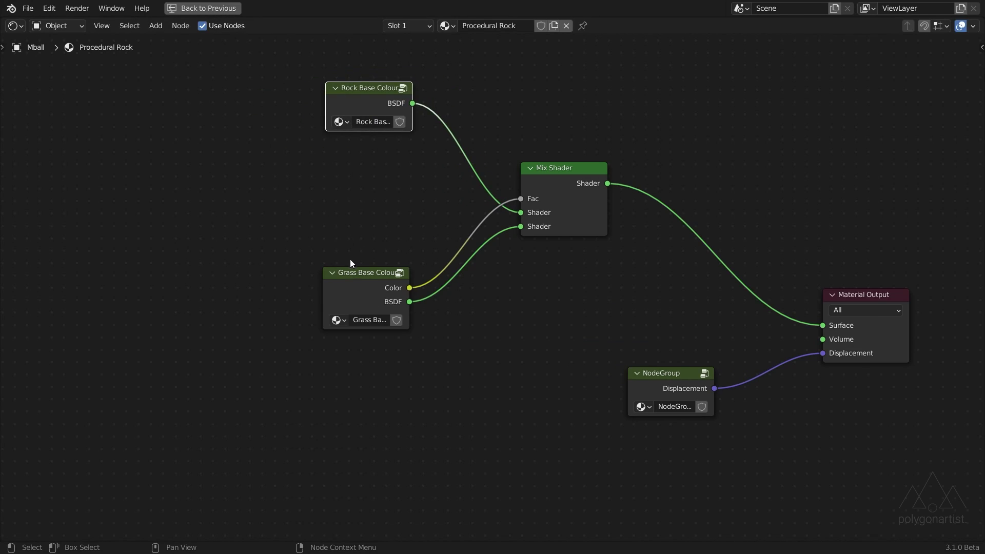
left_click_drag(361, 278, 353, 304)
left_click(322, 282)
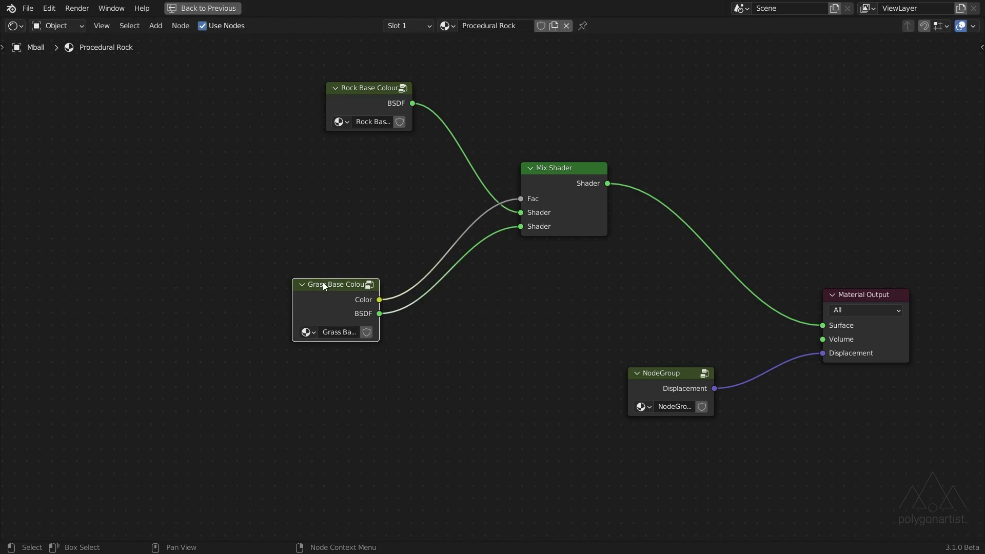
- Maximize the rendered 3D viewport and examine the grass coverage and rock surface on the cliff up close and from a distance
key("ctrl+space")
key("ctrl+space")
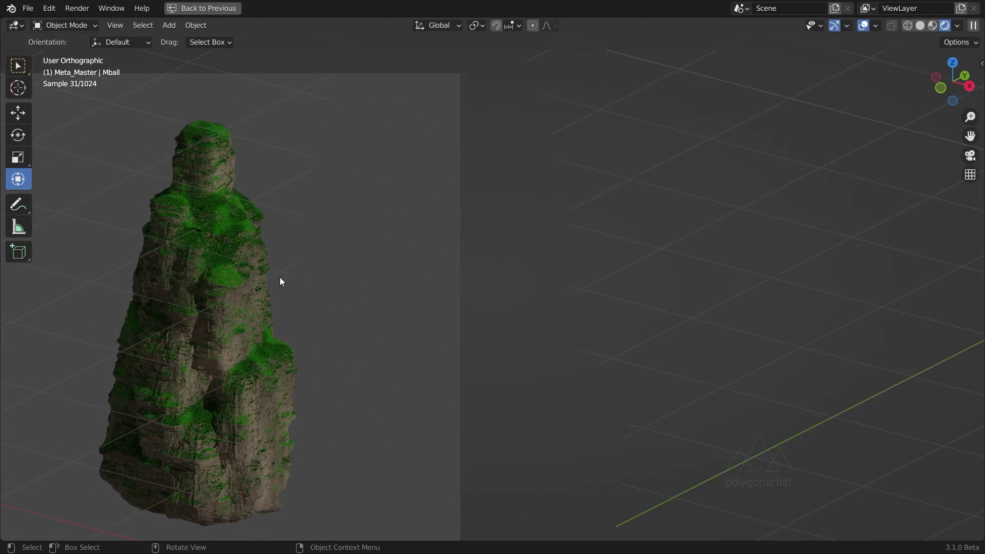
scroll(442, 289, "down", 6)
middle_click_drag(444, 288, 503, 248)
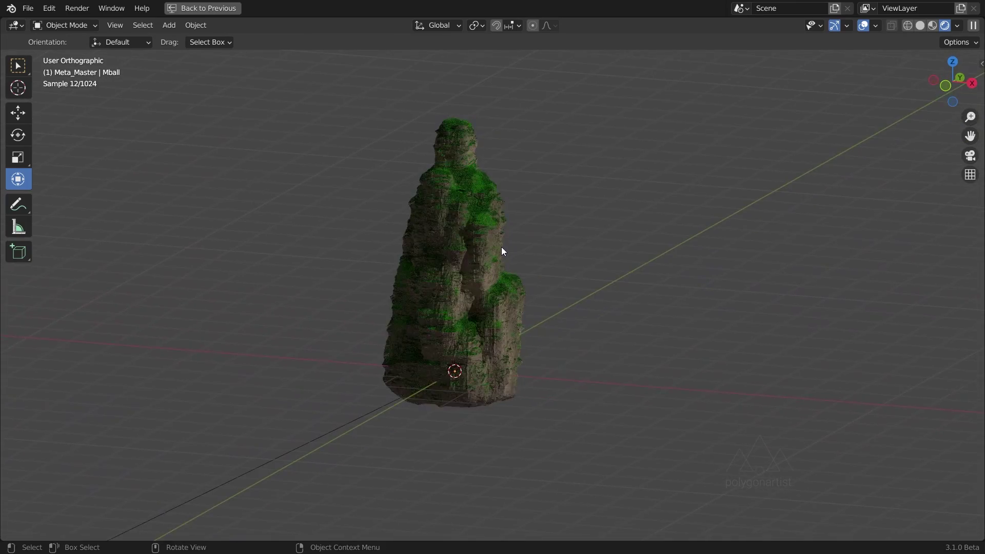
scroll(501, 244, "up", 3)
middle_click_drag(481, 202, 501, 277, "shift")
scroll(501, 277, "down", 1)
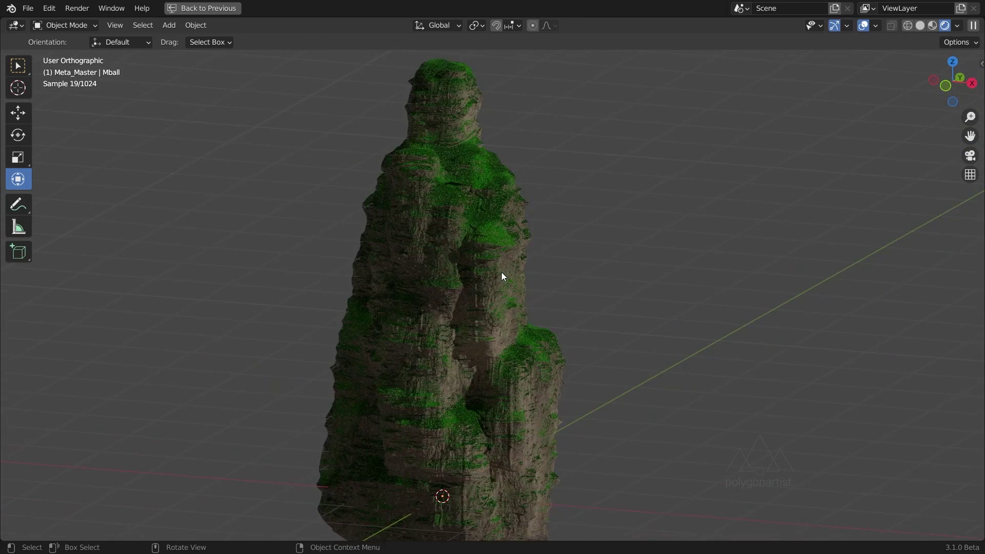
scroll(503, 277, "down", 1)
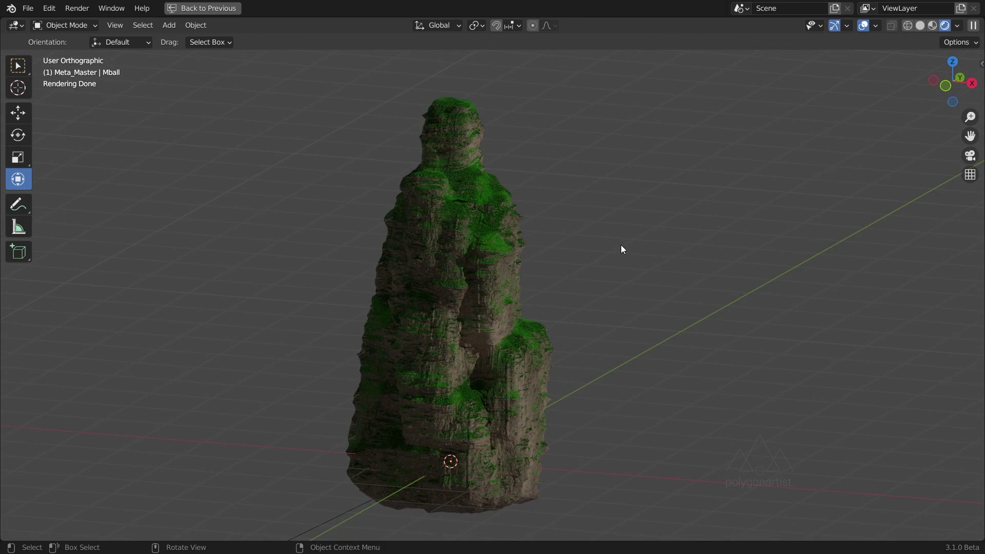